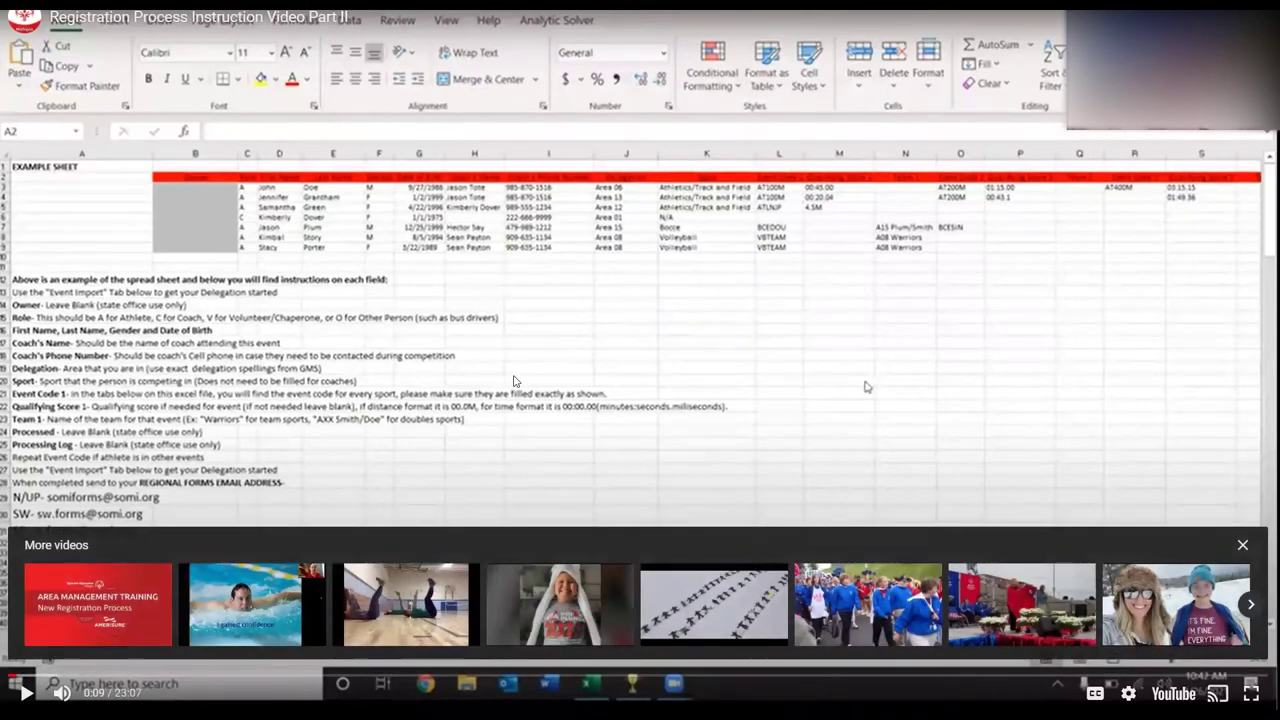
# - Leave full screen, check the speaker sound settings, and bring the presentation back to front
pyautogui.press('Escape')
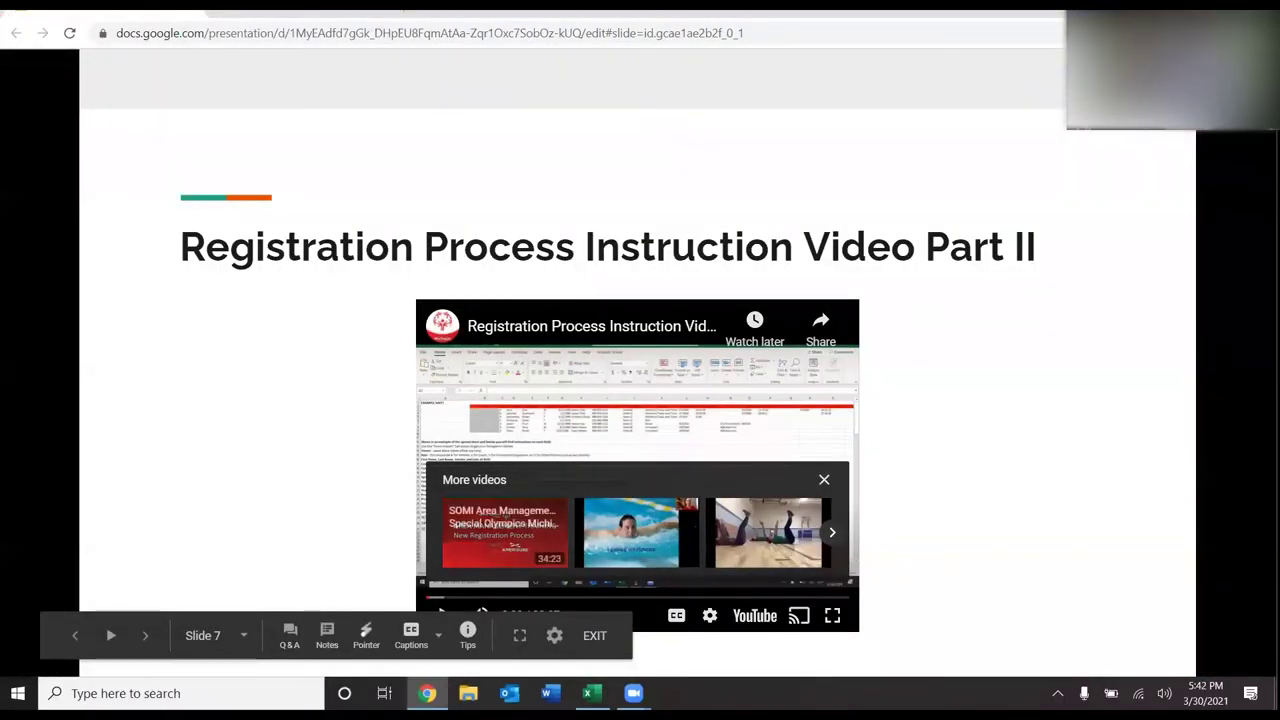
pyautogui.click(1164, 693)
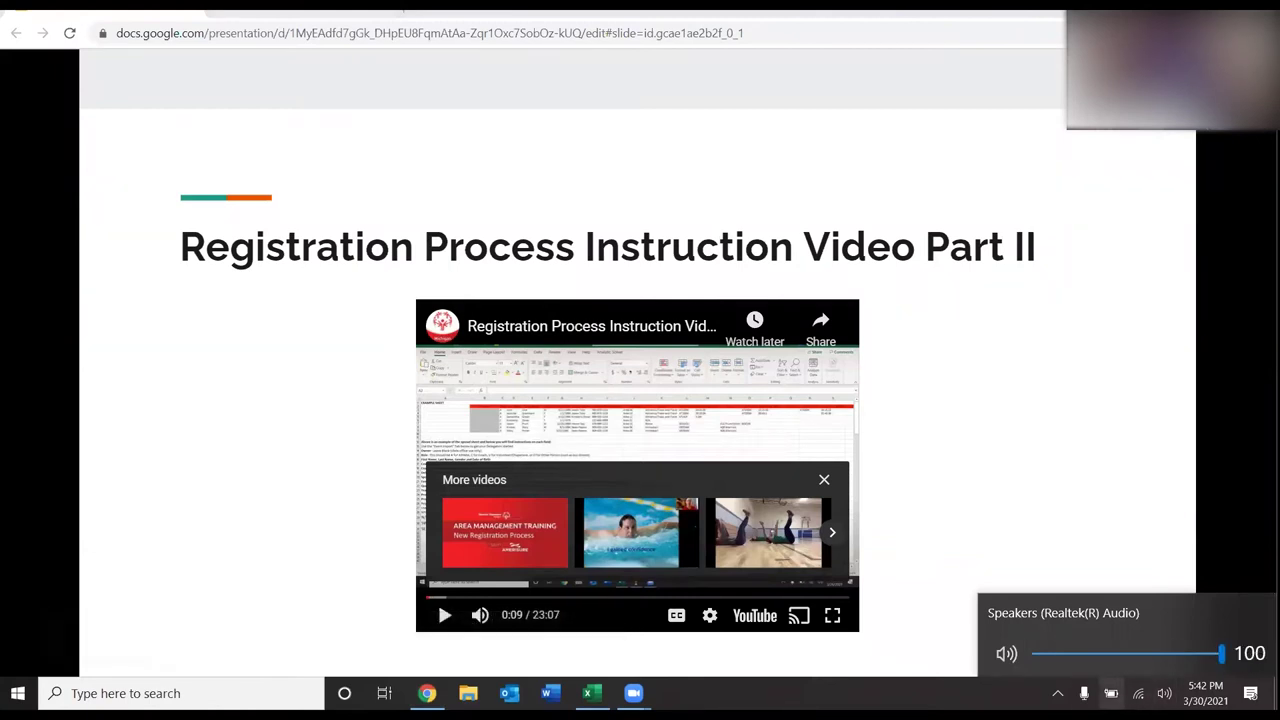
pyautogui.click(1084, 693)
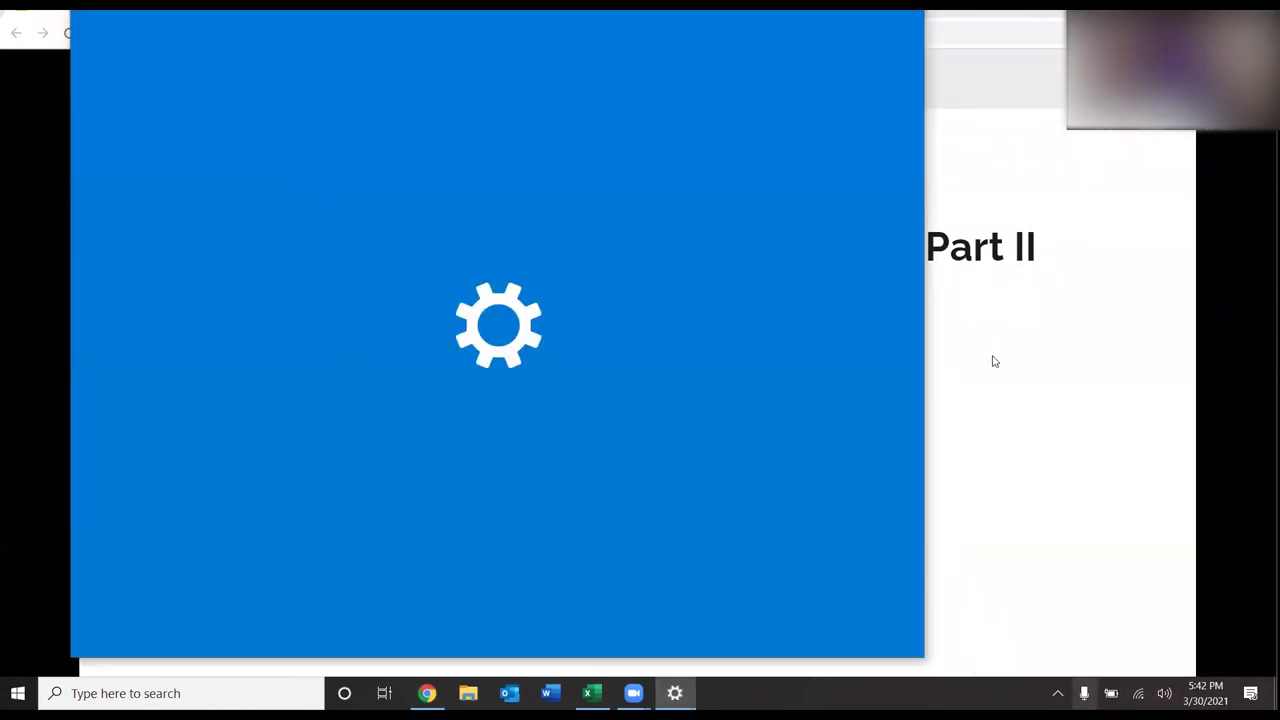
pyautogui.click(994, 361)
# - Pause the embedded instruction video, enlarge it to full screen, and resume playback
pyautogui.click(682, 483)
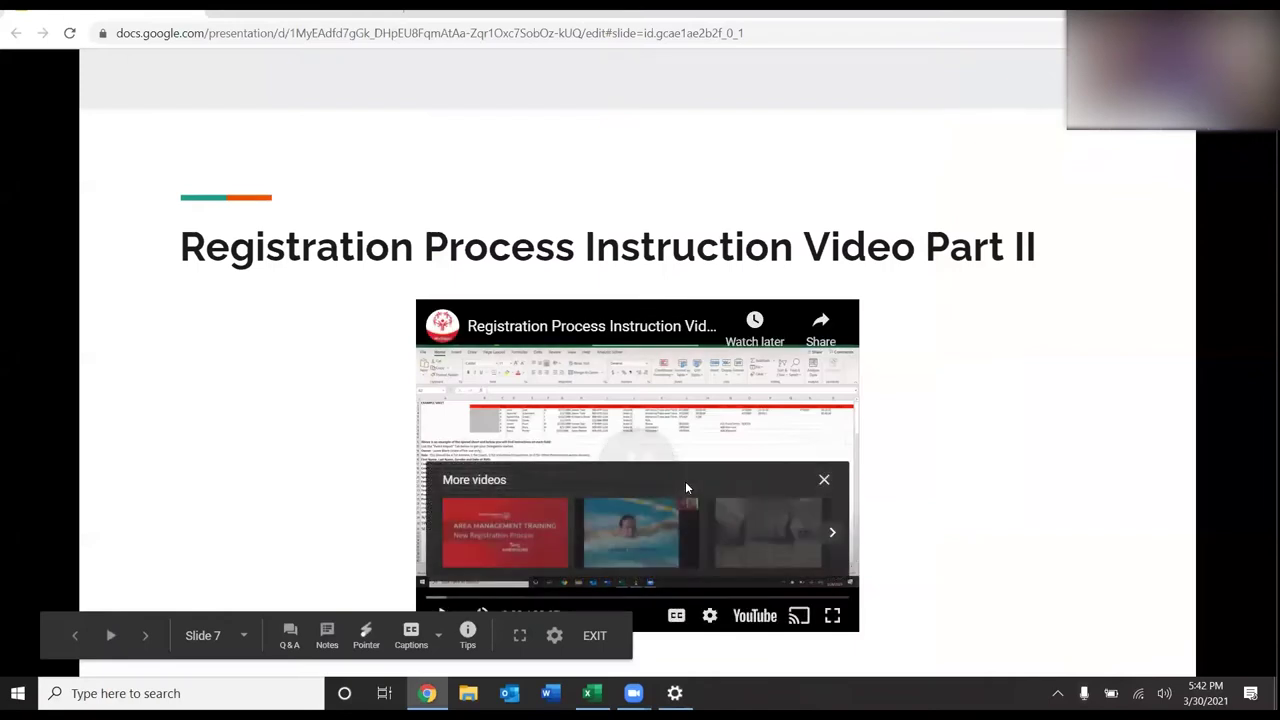
pyautogui.click(832, 615)
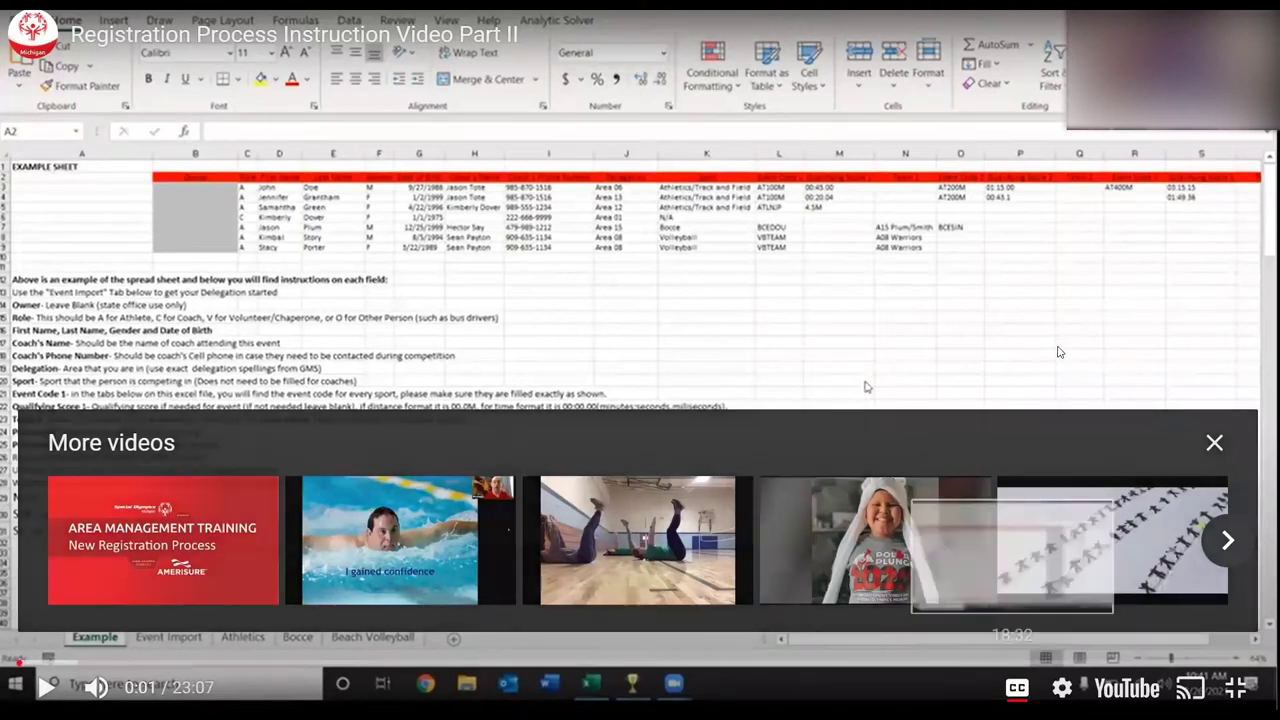
pyautogui.press('space')
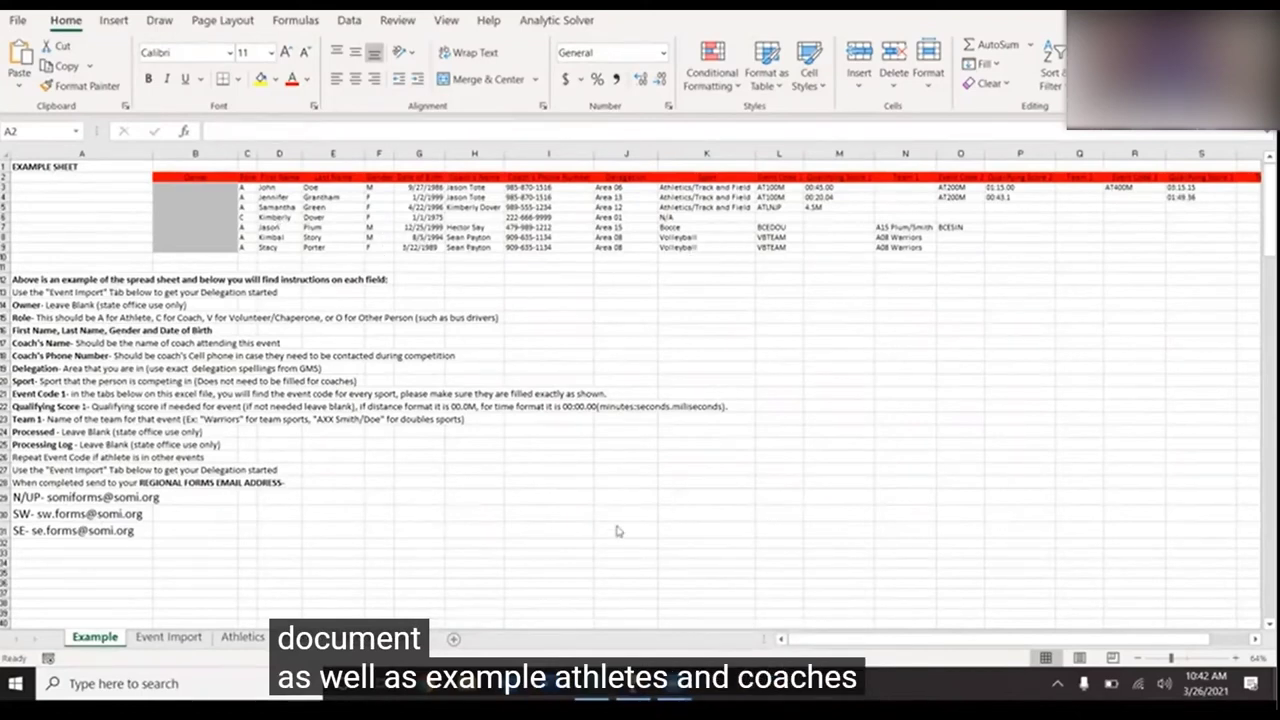
pyautogui.click(161, 640)
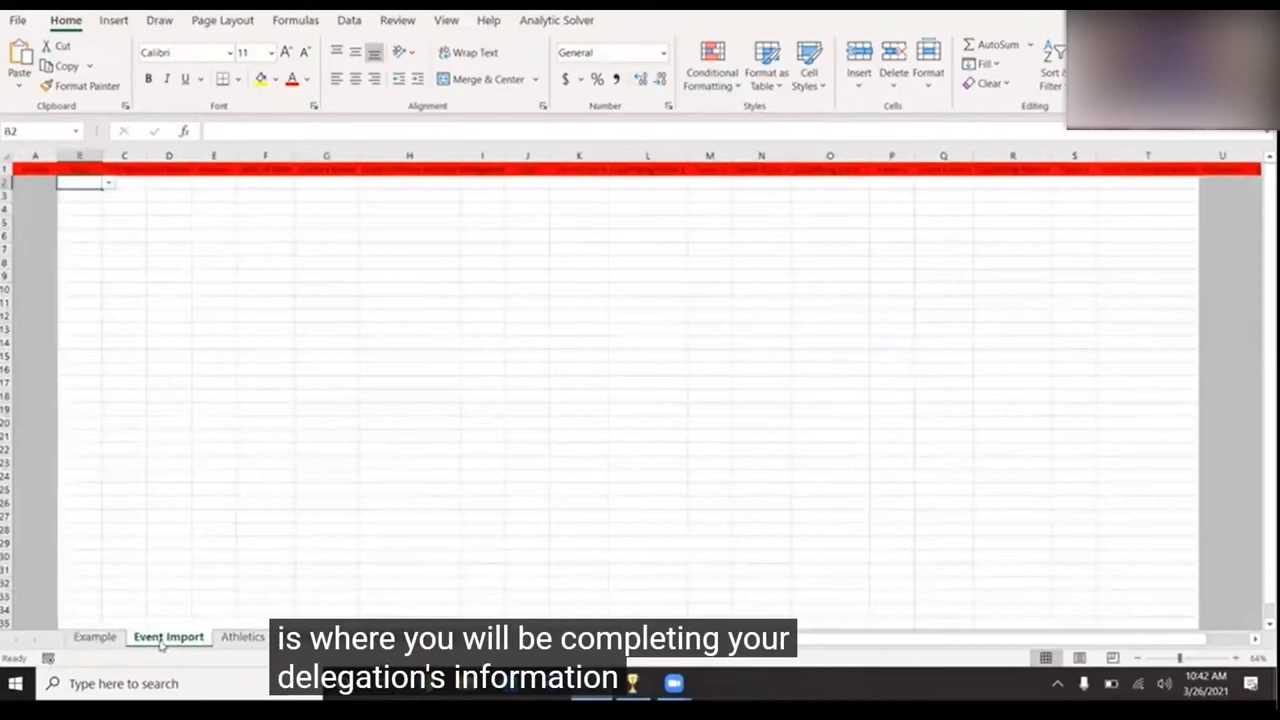
pyautogui.click(236, 640)
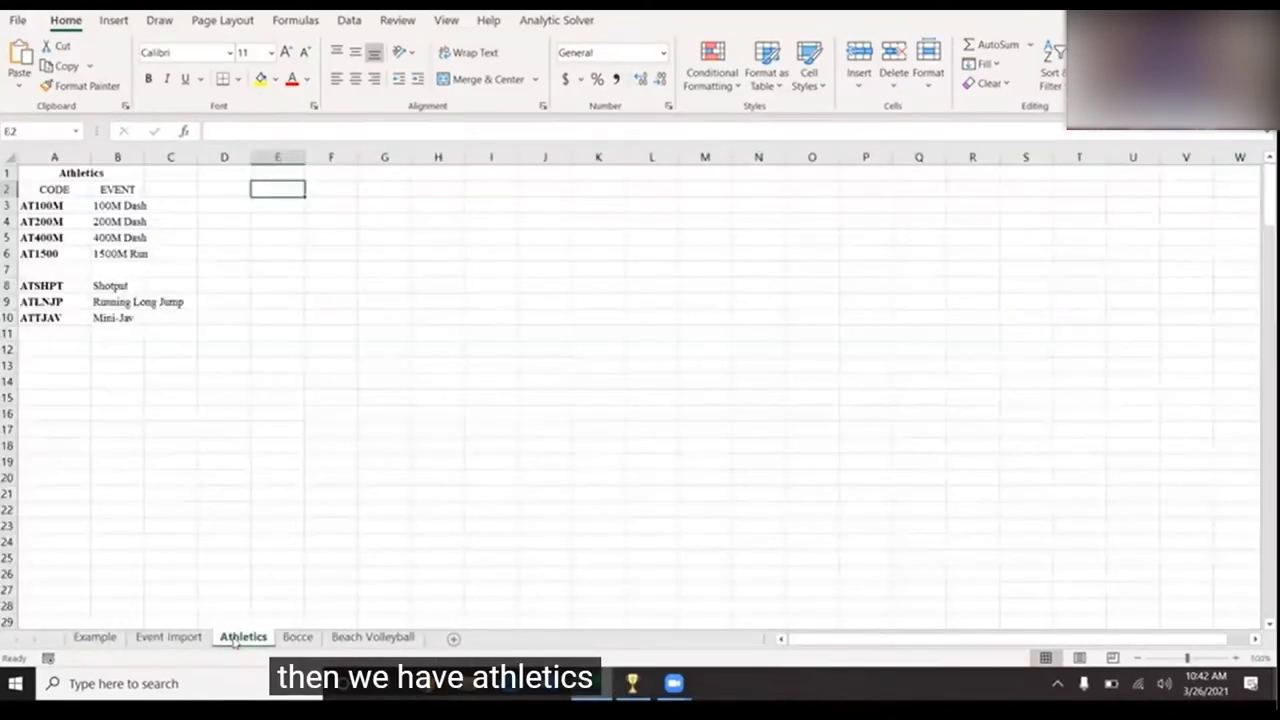
pyautogui.click(297, 637)
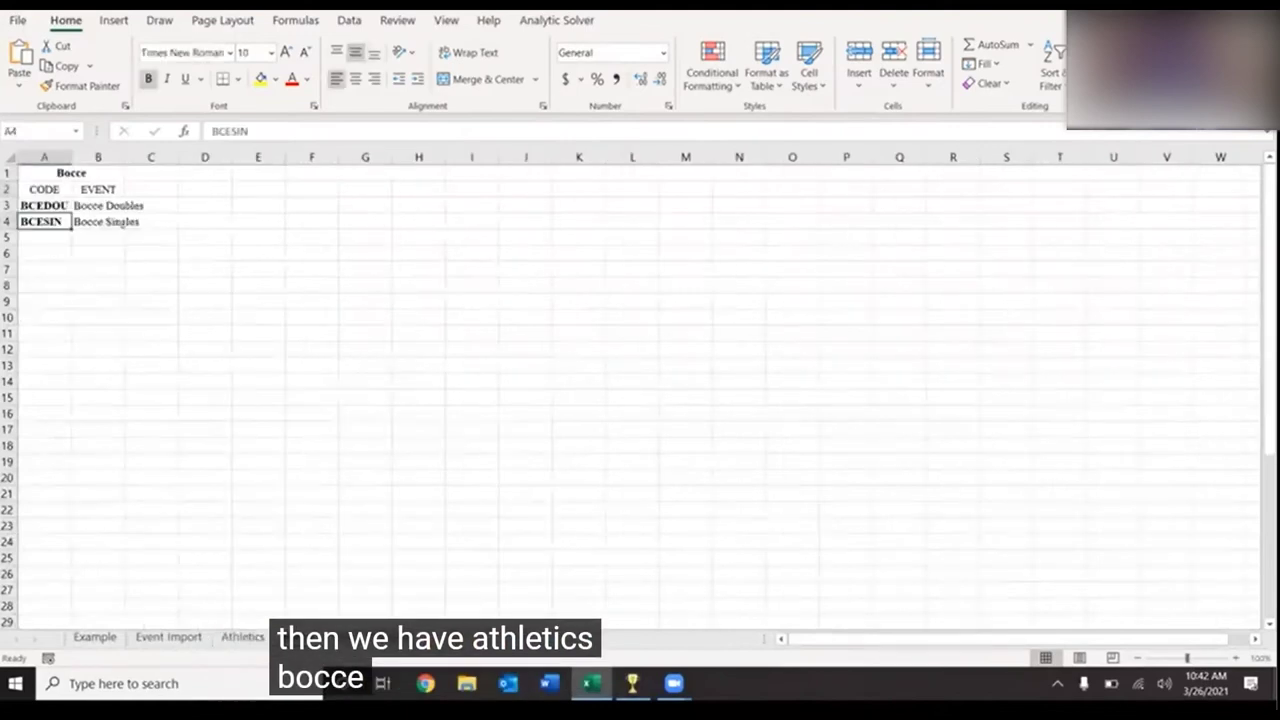
pyautogui.hotkey('ctrl', 'pagedown')
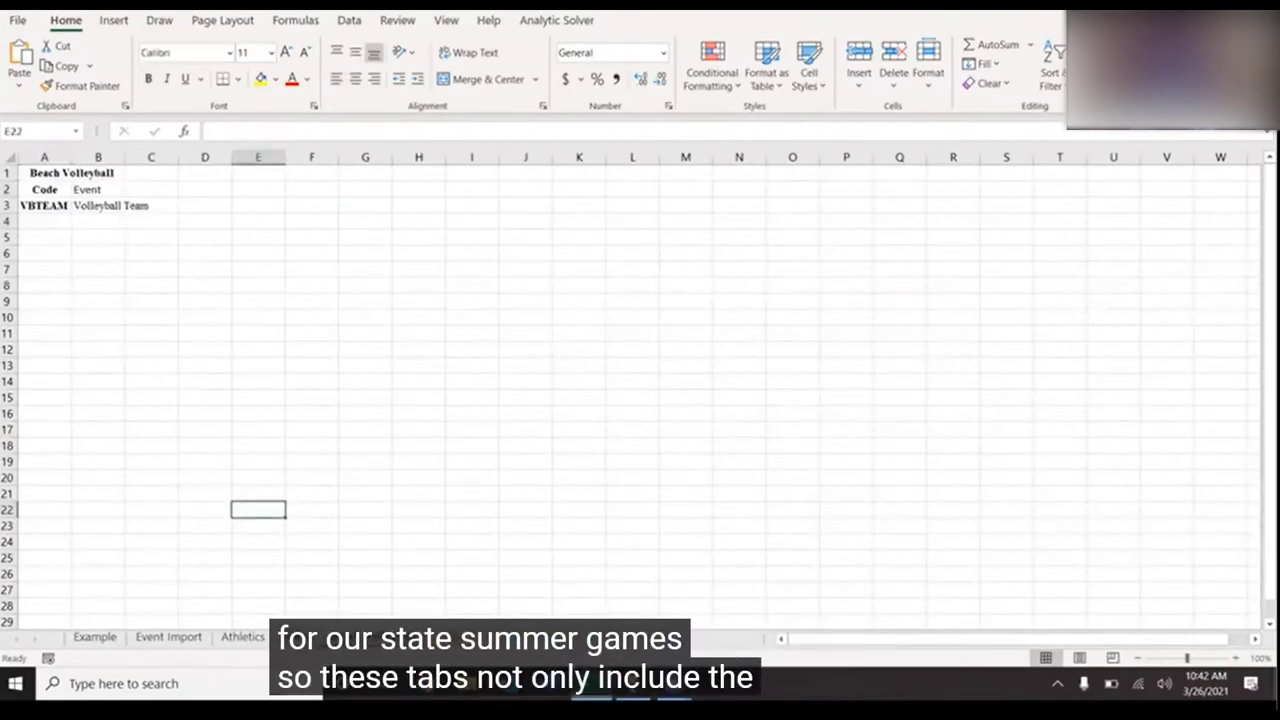
pyautogui.hotkey('ctrl', 'pageup')
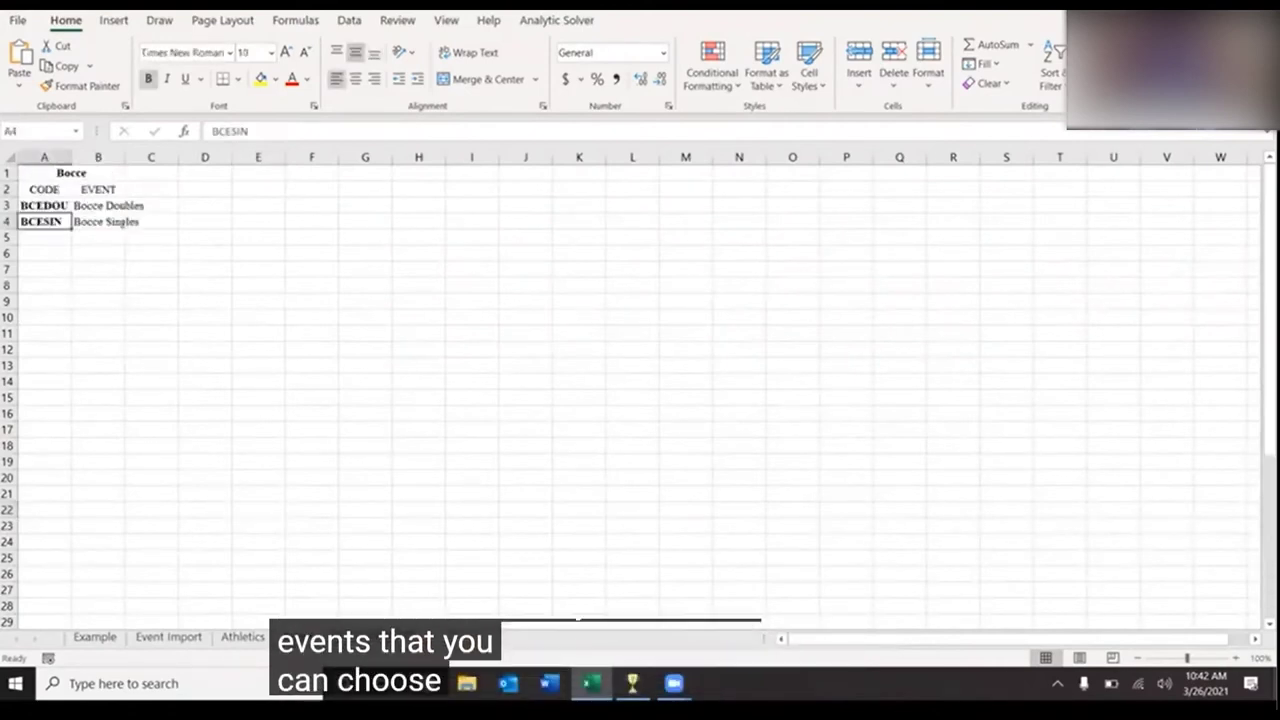
pyautogui.click(257, 641)
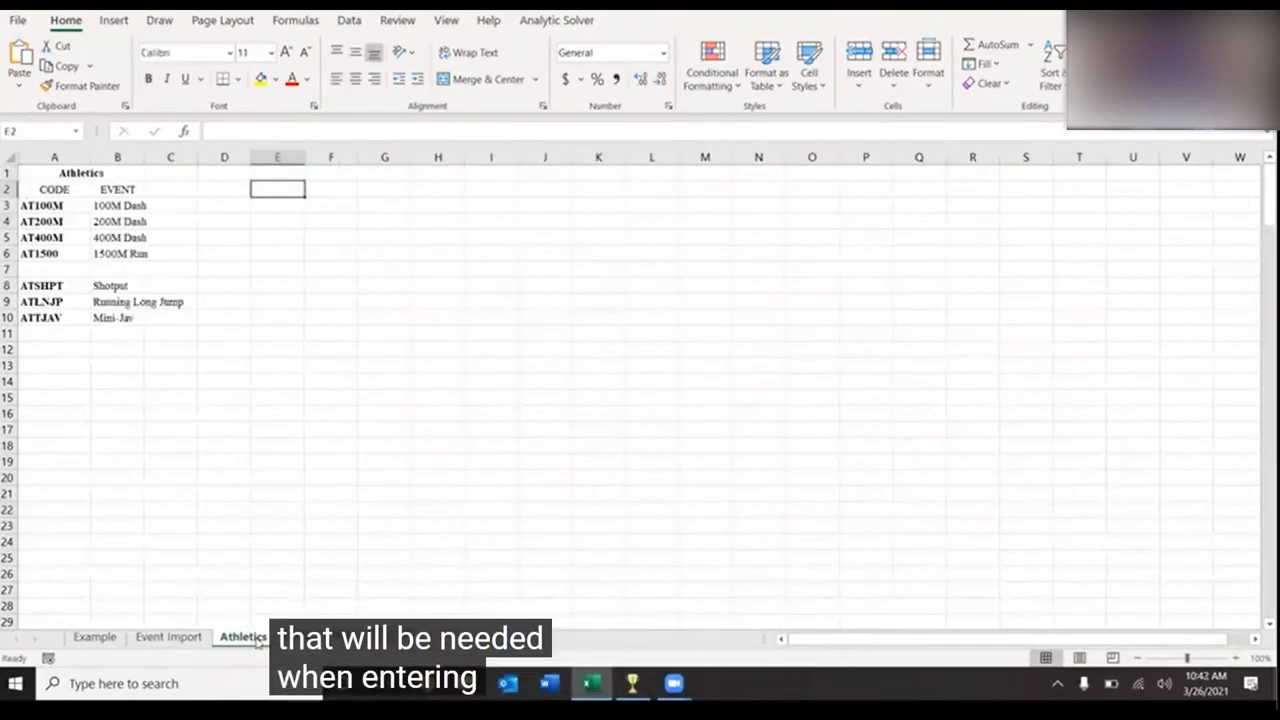
pyautogui.click(96, 638)
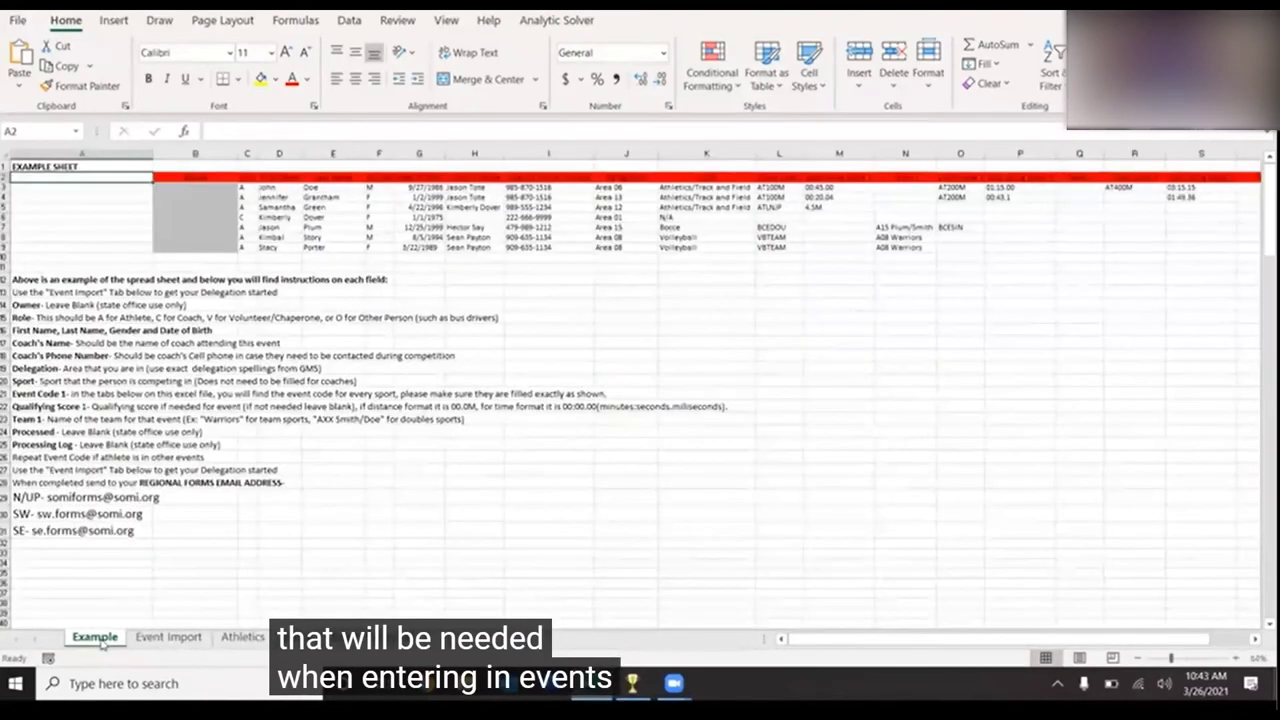
# - Review the Owner instruction and greyed Owner cells, then locate the Owner and Role columns on Event Import
pyautogui.click(38, 305)
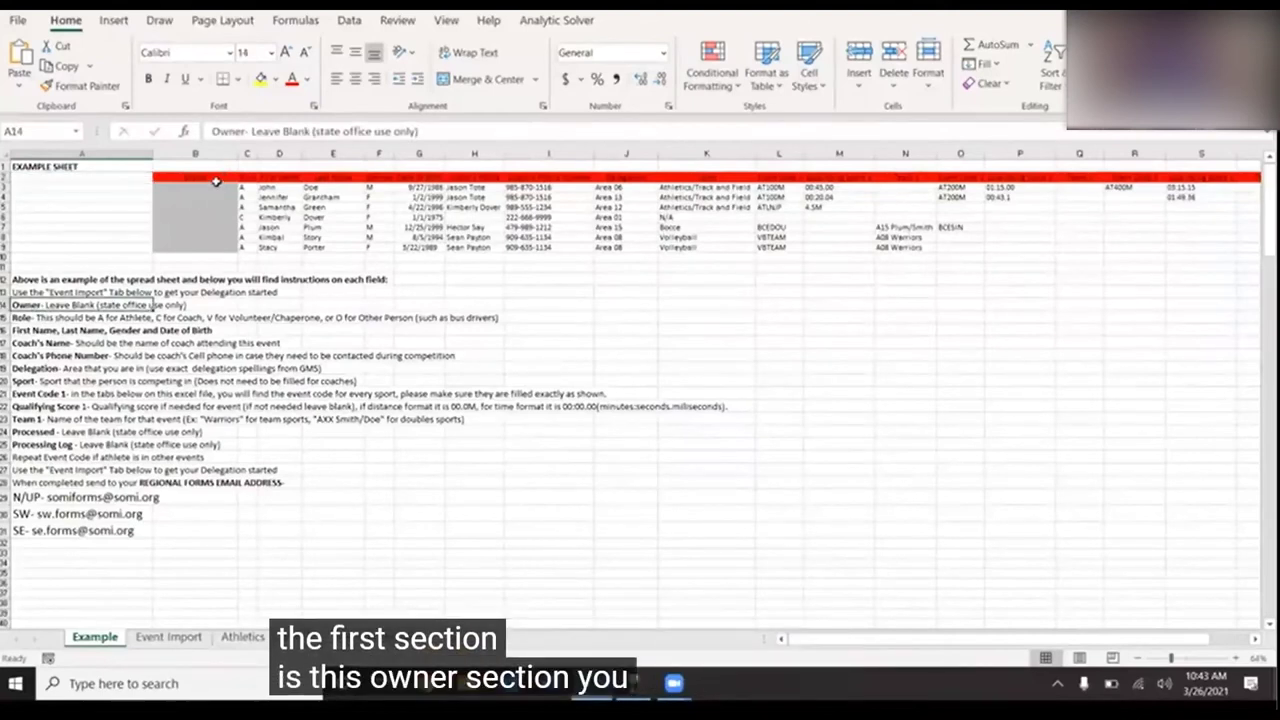
pyautogui.moveTo(215, 187); pyautogui.dragTo(215, 186)
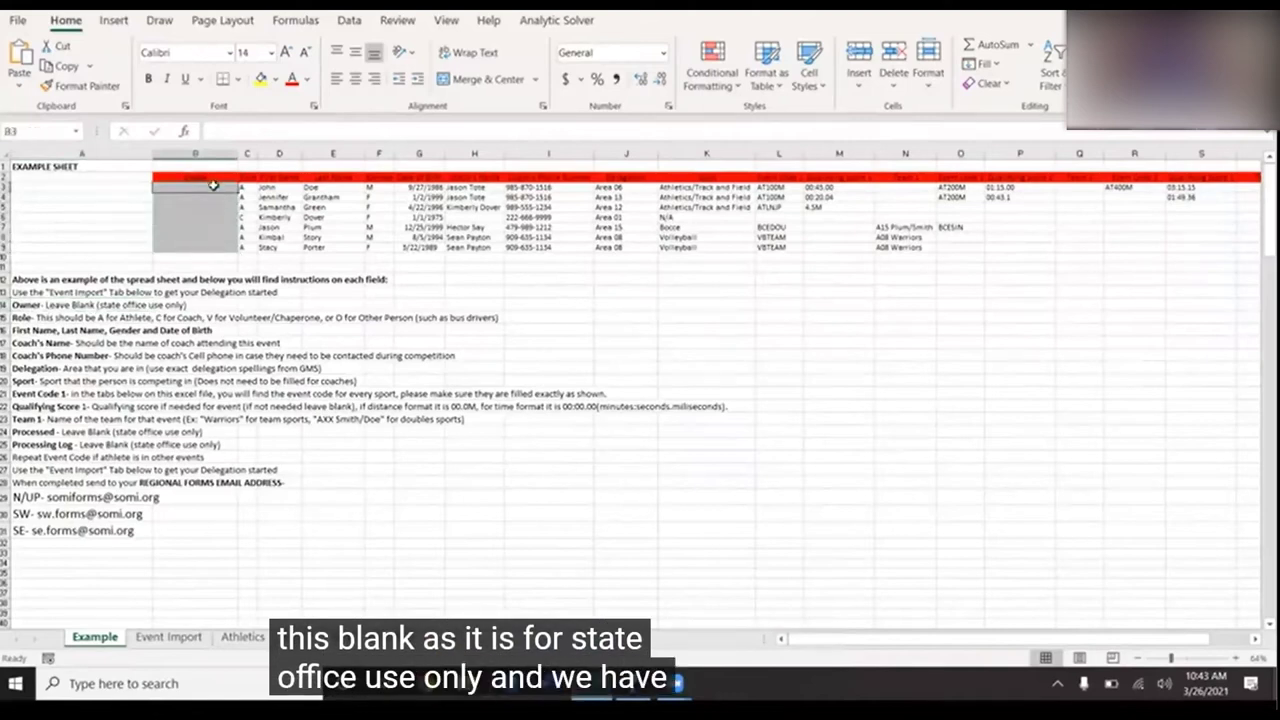
pyautogui.click(168, 637)
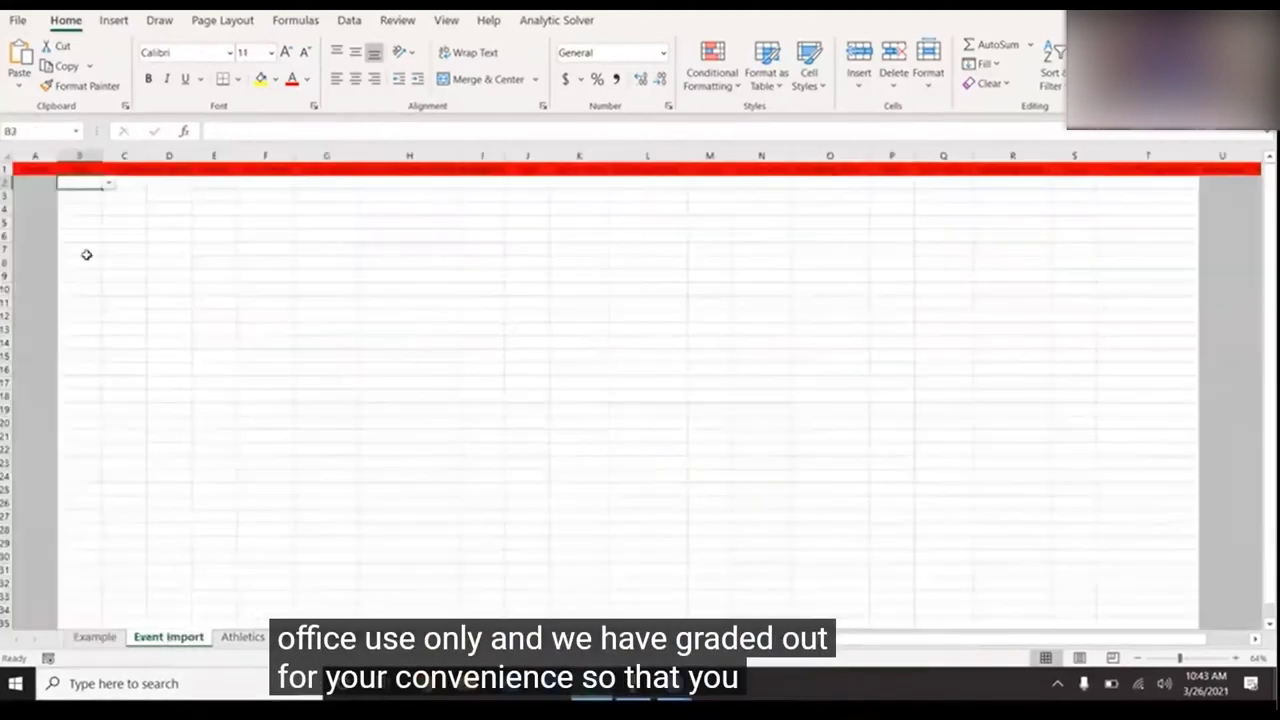
pyautogui.click(37, 156)
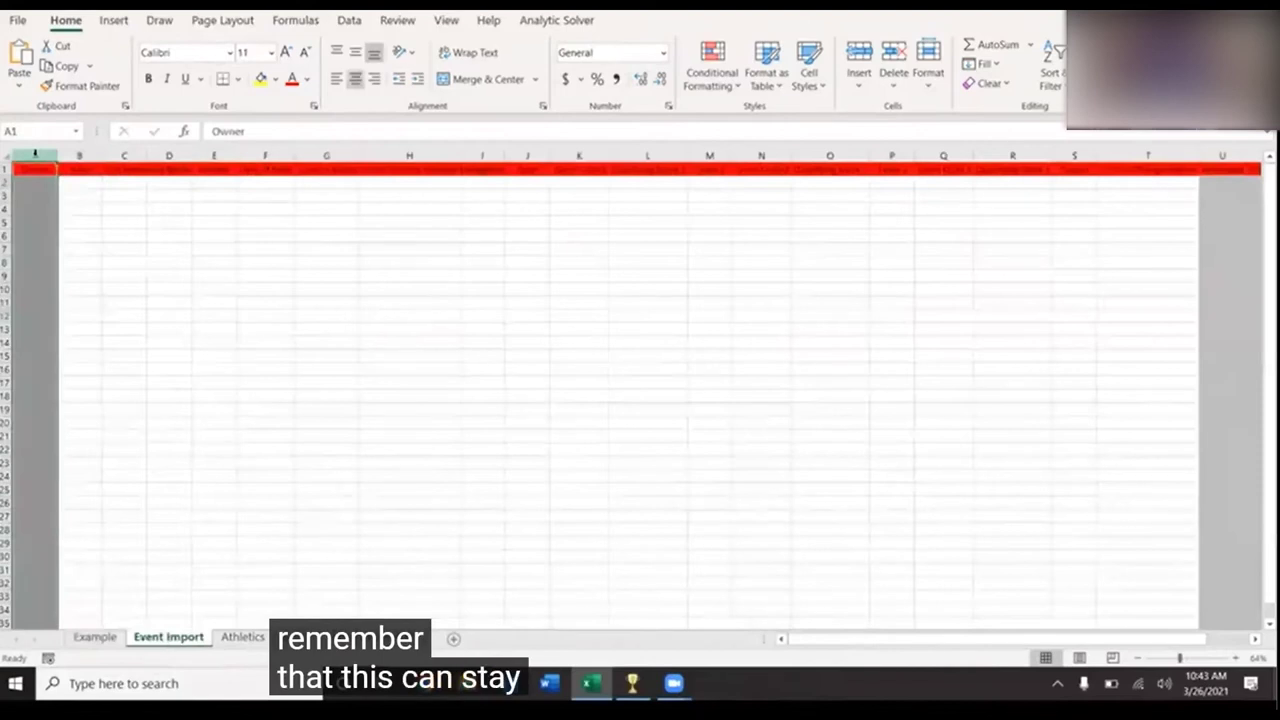
pyautogui.click(82, 208)
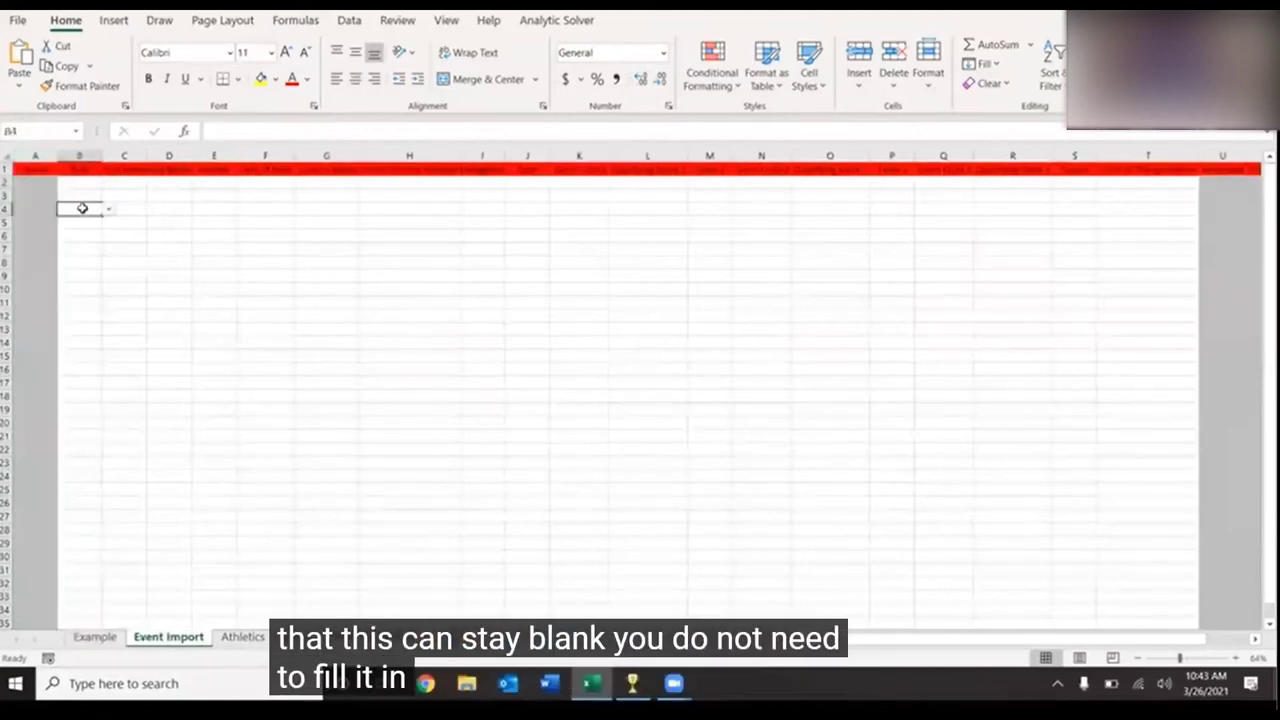
pyautogui.click(36, 184)
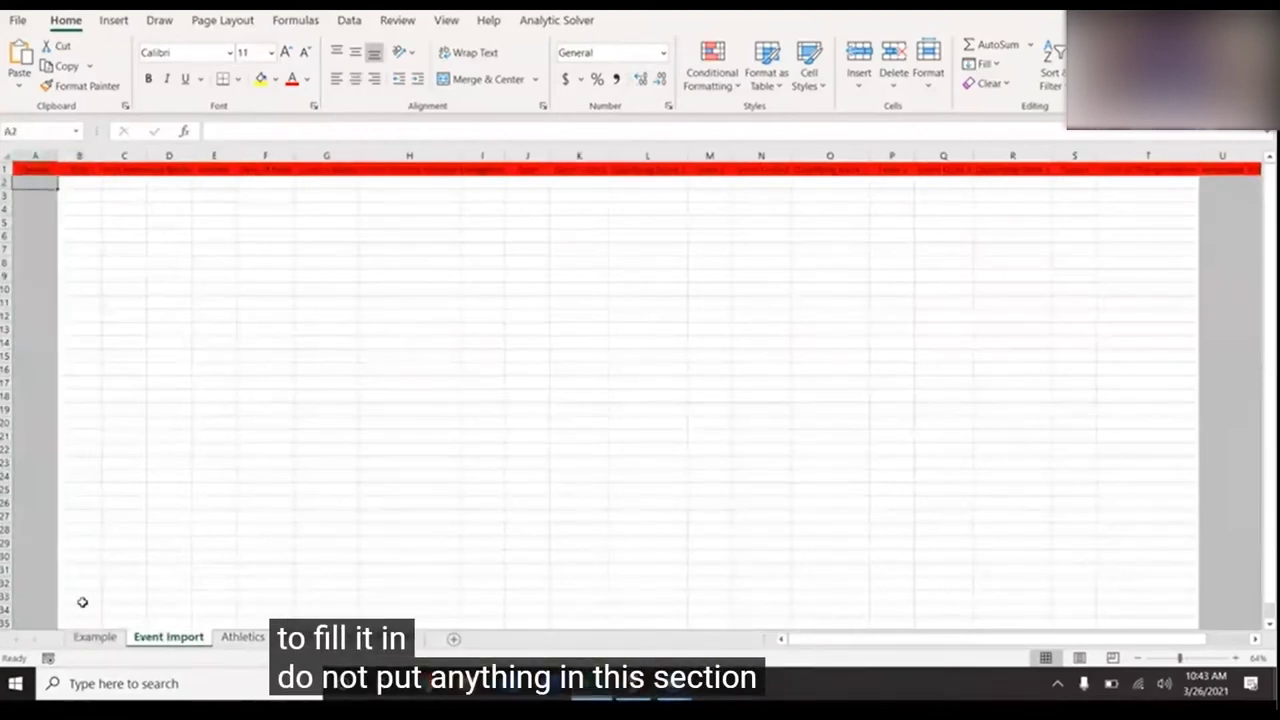
# - Review the example Role entries and Role instruction on the Example sheet, then return to Event Import
pyautogui.click(90, 640)
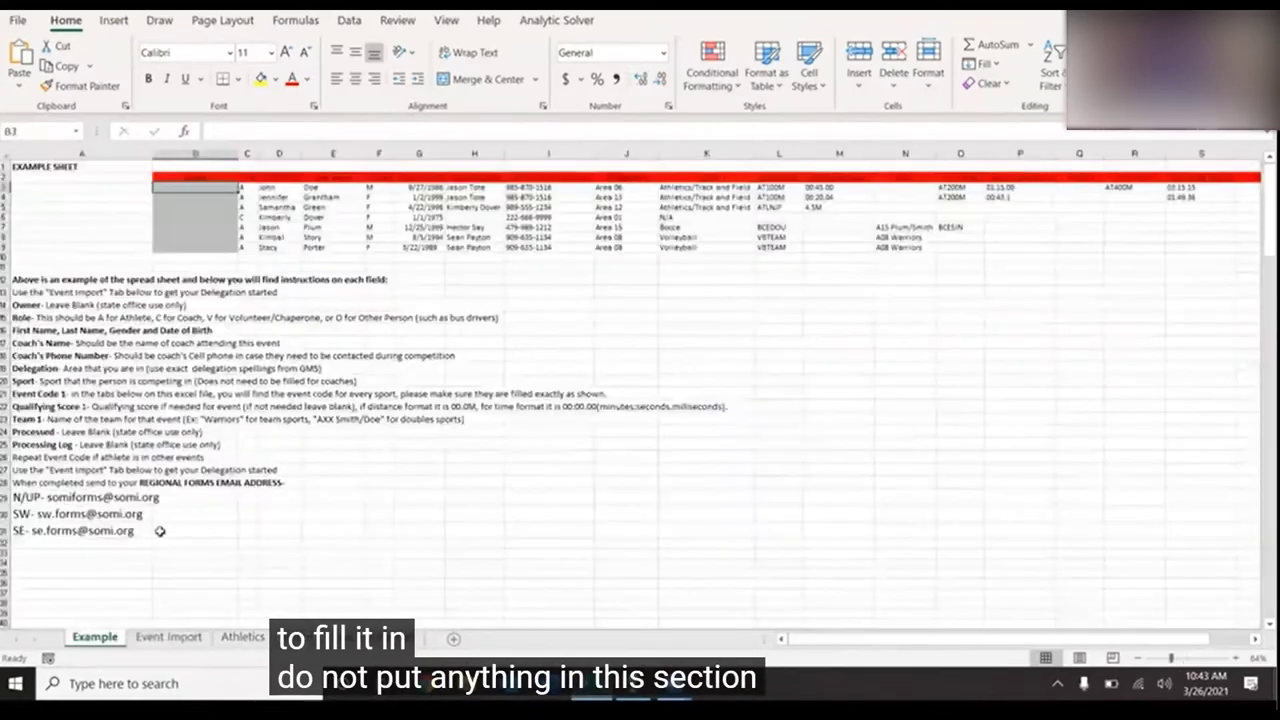
pyautogui.moveTo(249, 177); pyautogui.dragTo(250, 245)
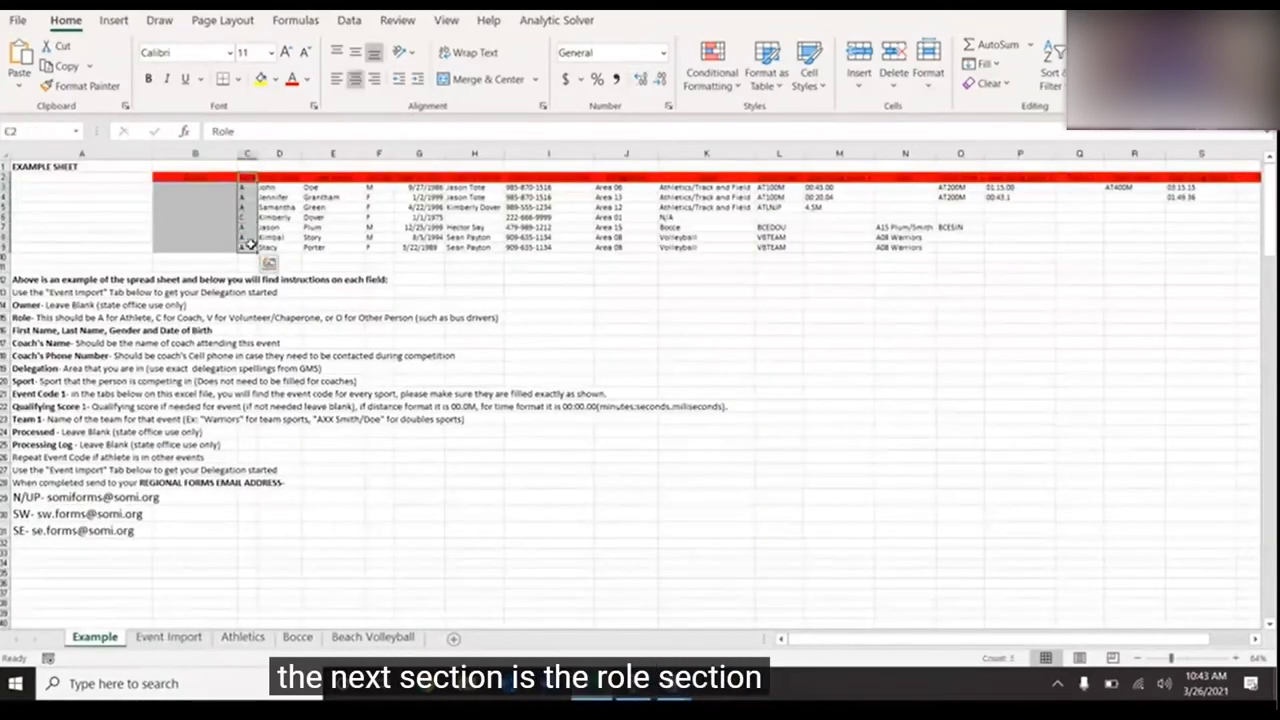
pyautogui.click(27, 318)
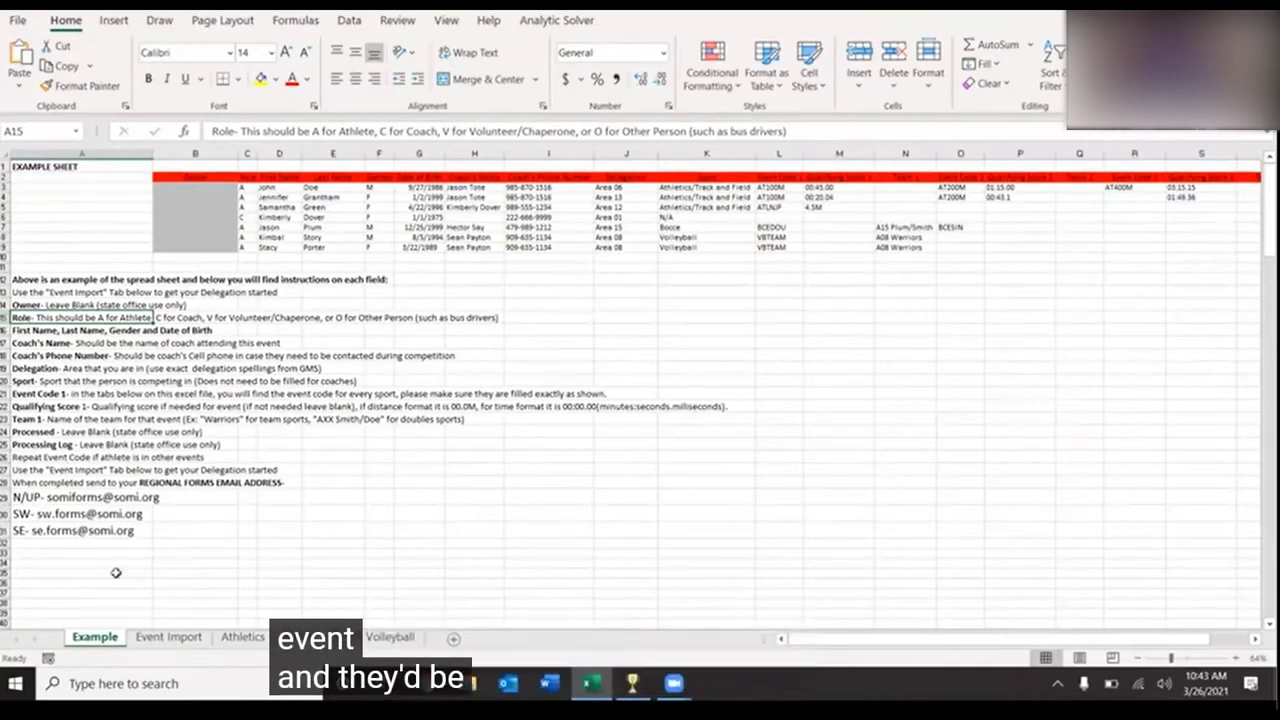
pyautogui.click(168, 642)
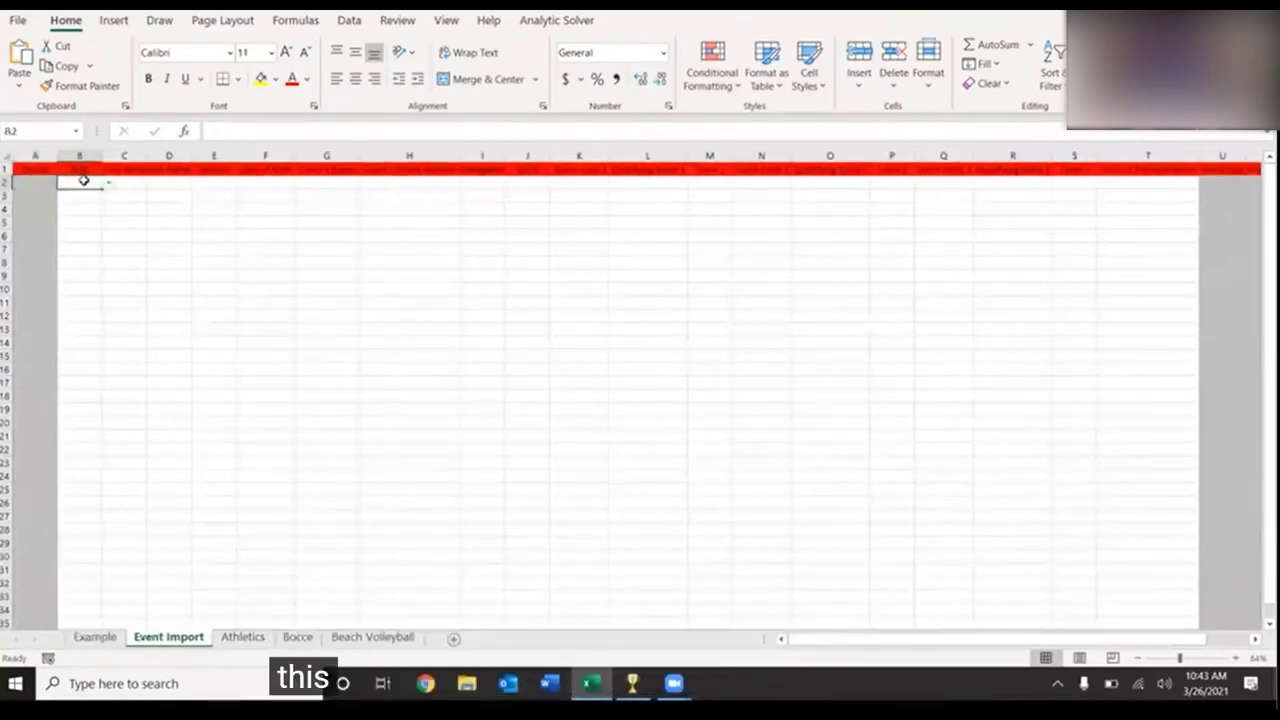
# - Choose A from B2's Role dropdown list, then go back to the Example sheet
pyautogui.click(109, 186)
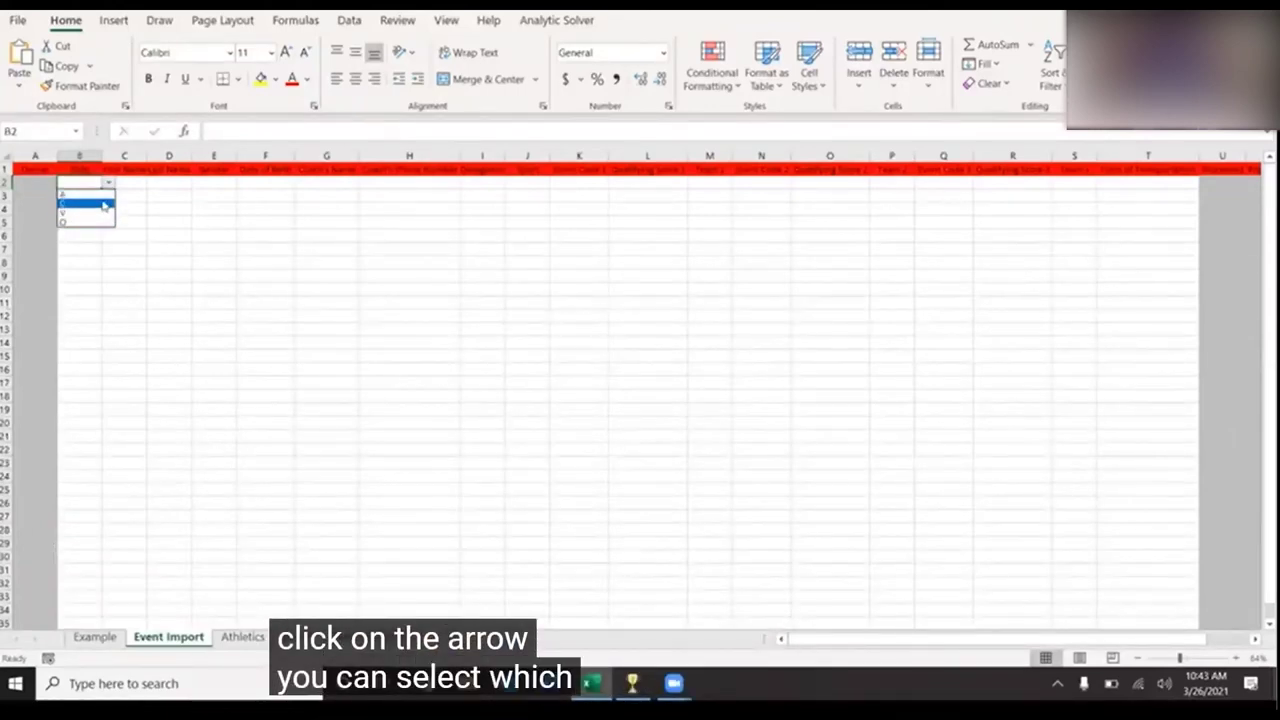
pyautogui.press('Down')
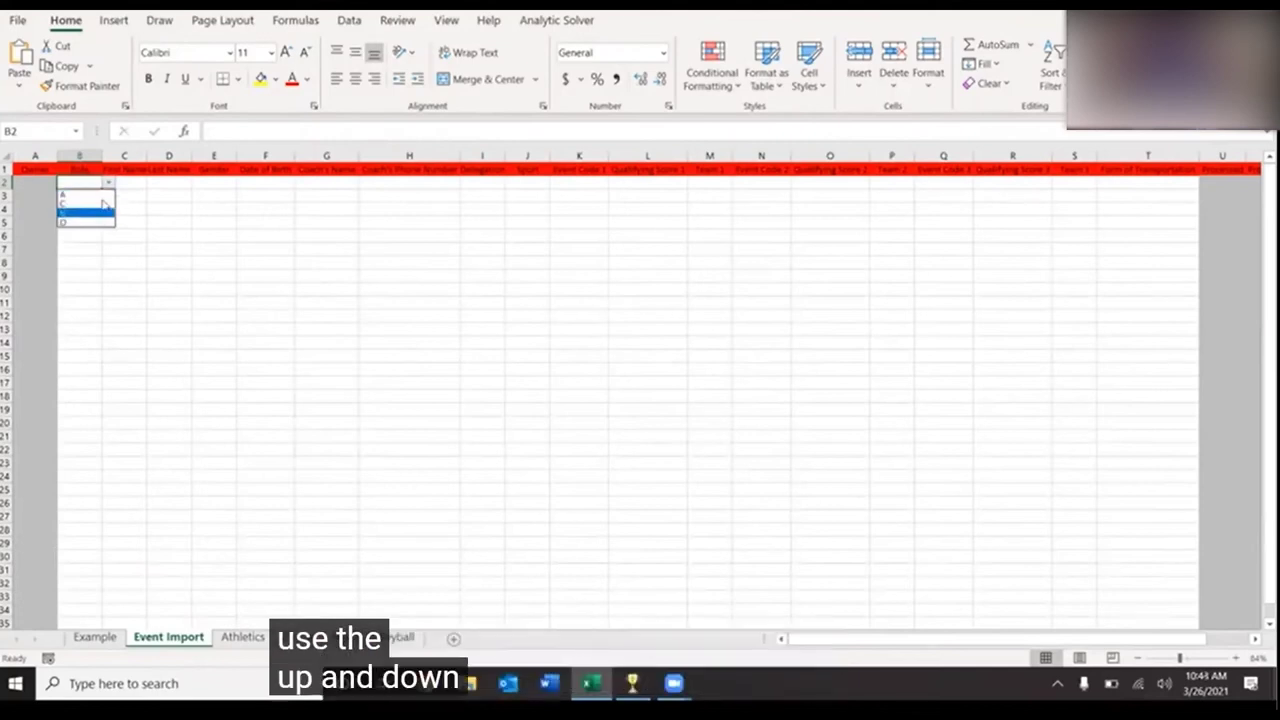
pyautogui.press('Down')
pyautogui.press('Up')
pyautogui.press('Up')
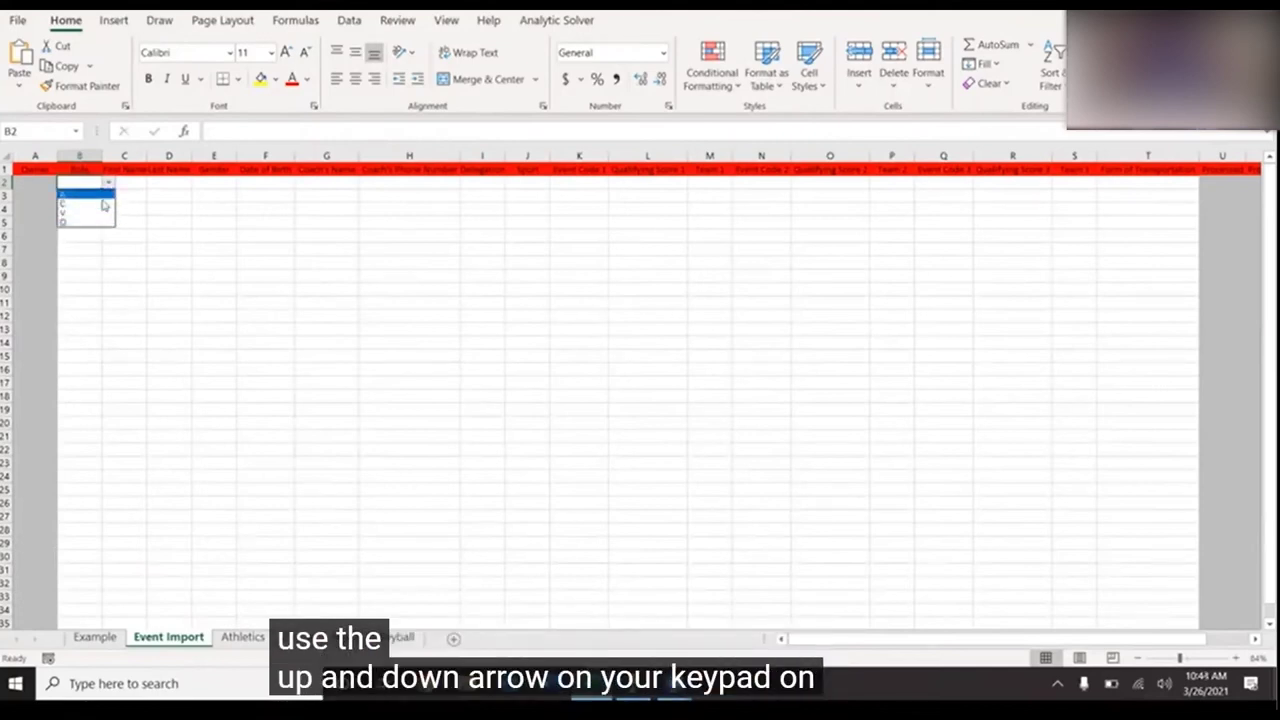
pyautogui.press('Down')
pyautogui.press('Down')
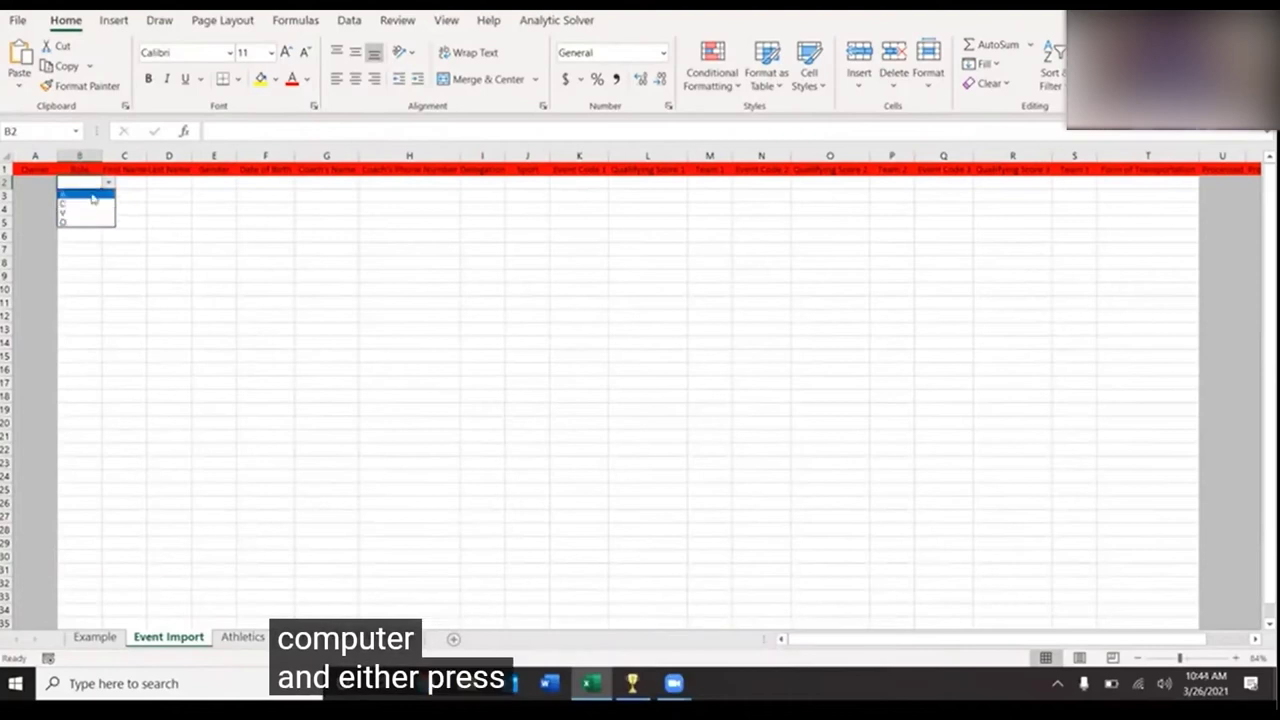
pyautogui.click(91, 195)
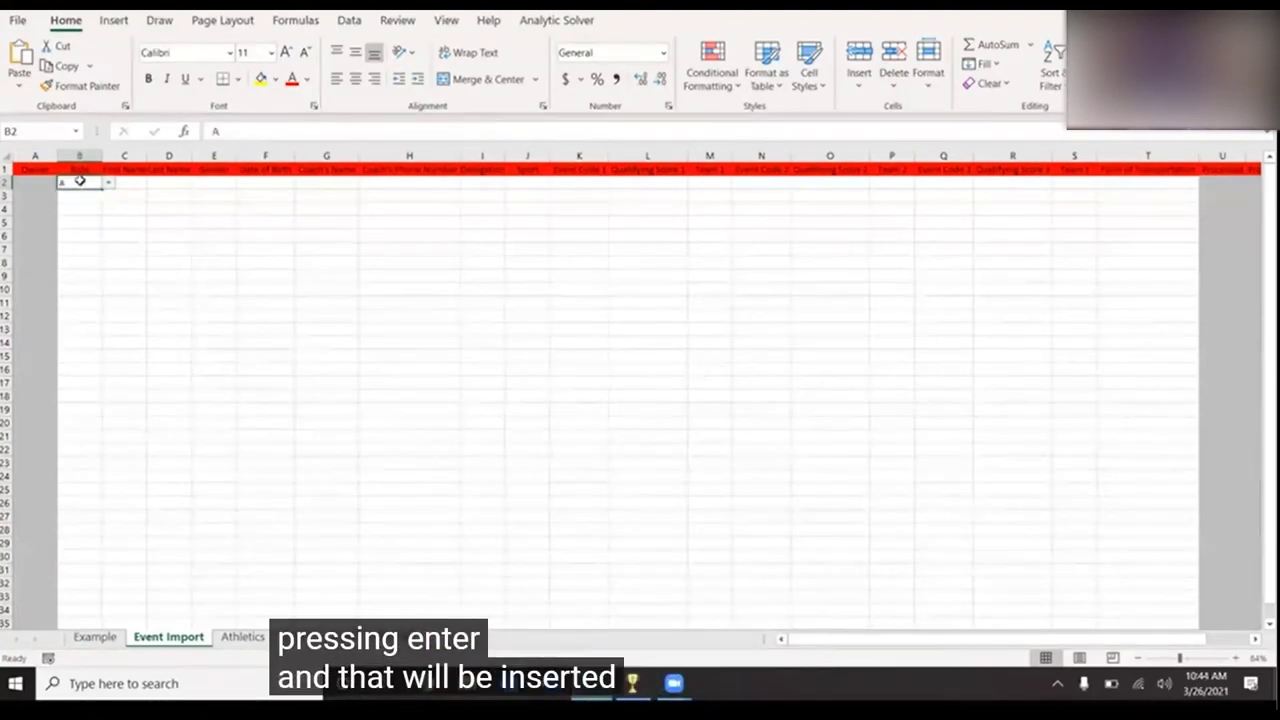
pyautogui.click(95, 637)
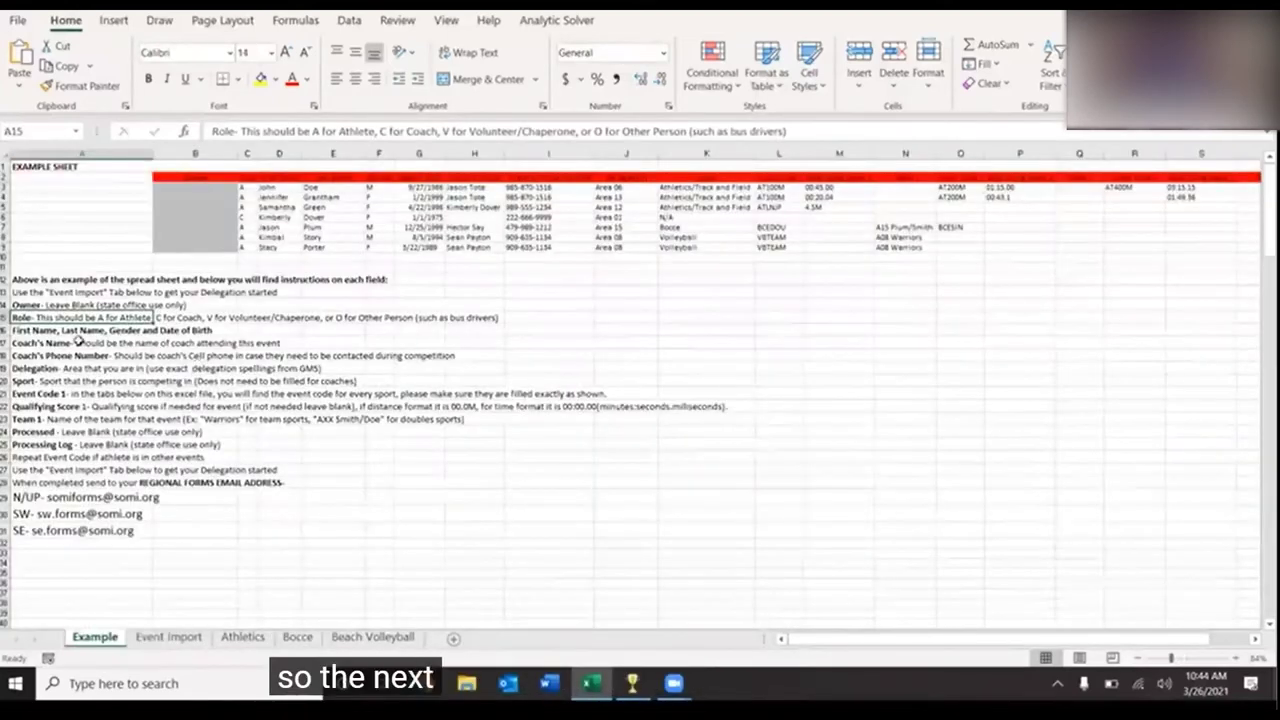
# - Highlight the example name, gender and birth-date columns D2:G9, then bring GMS 7 forward
pyautogui.click(45, 330)
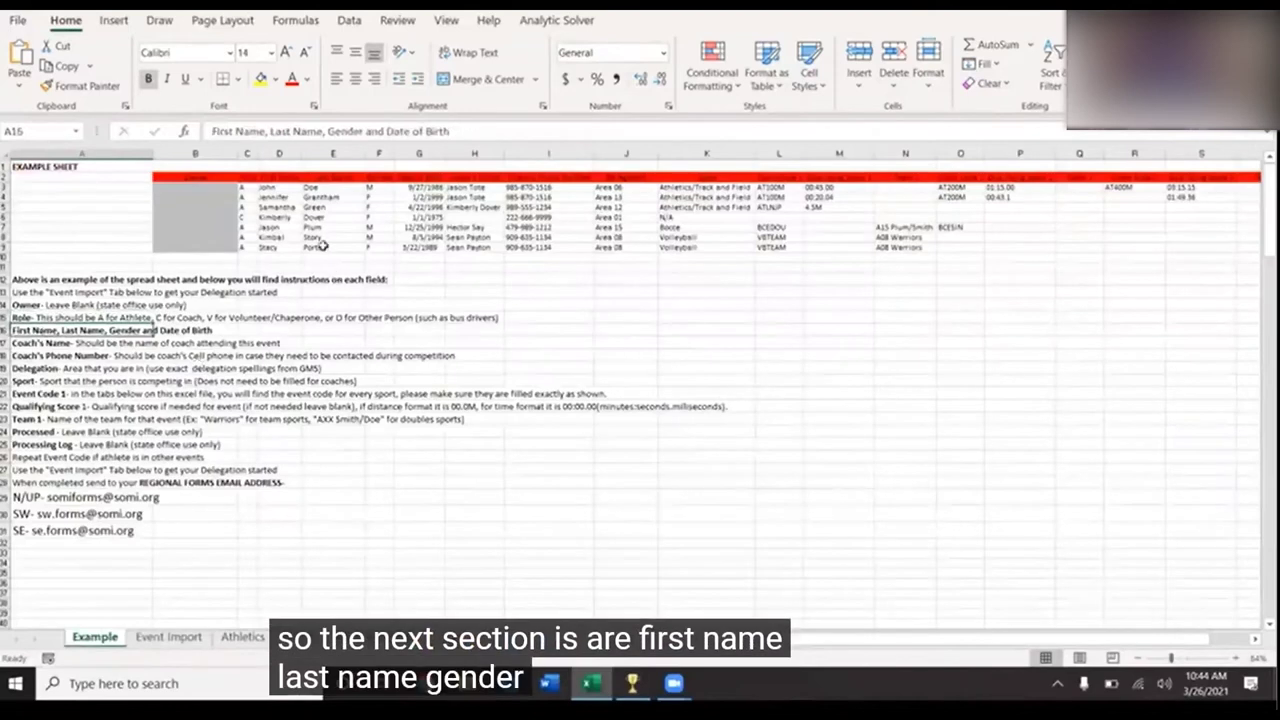
pyautogui.moveTo(282, 177); pyautogui.dragTo(425, 243)
pyautogui.click(414, 270)
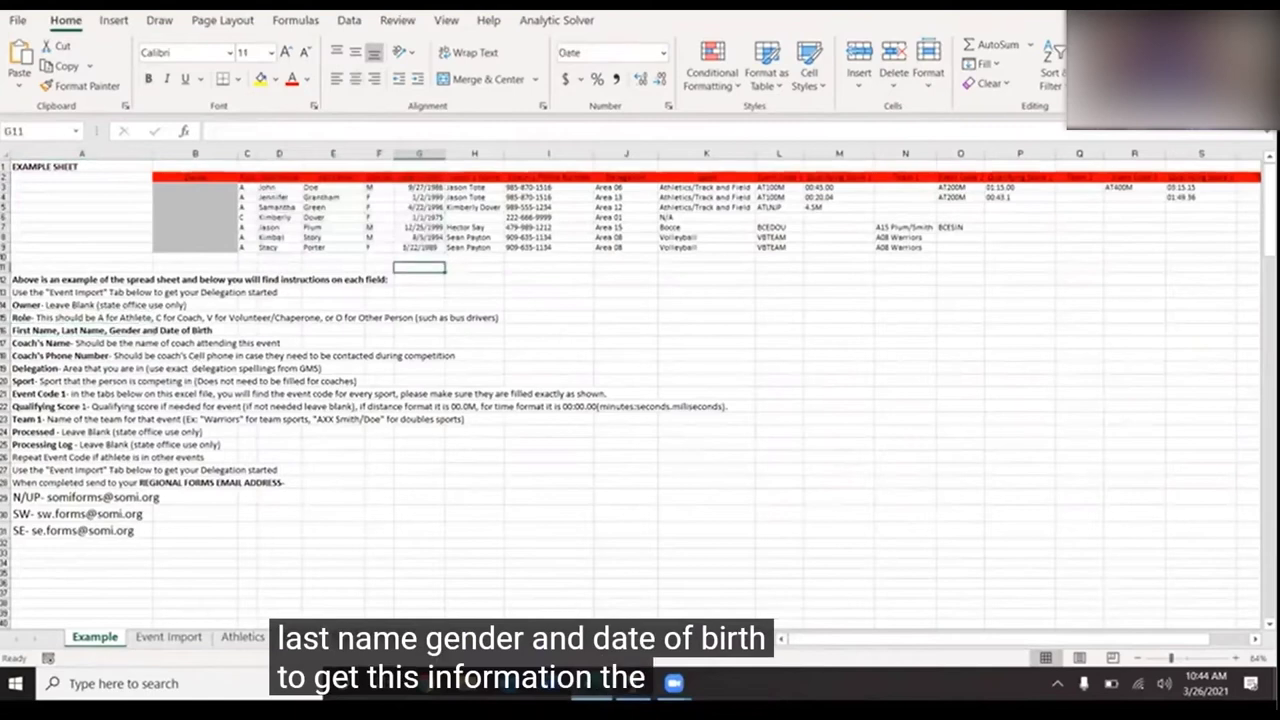
pyautogui.moveTo(633, 683)
pyautogui.click(634, 585)
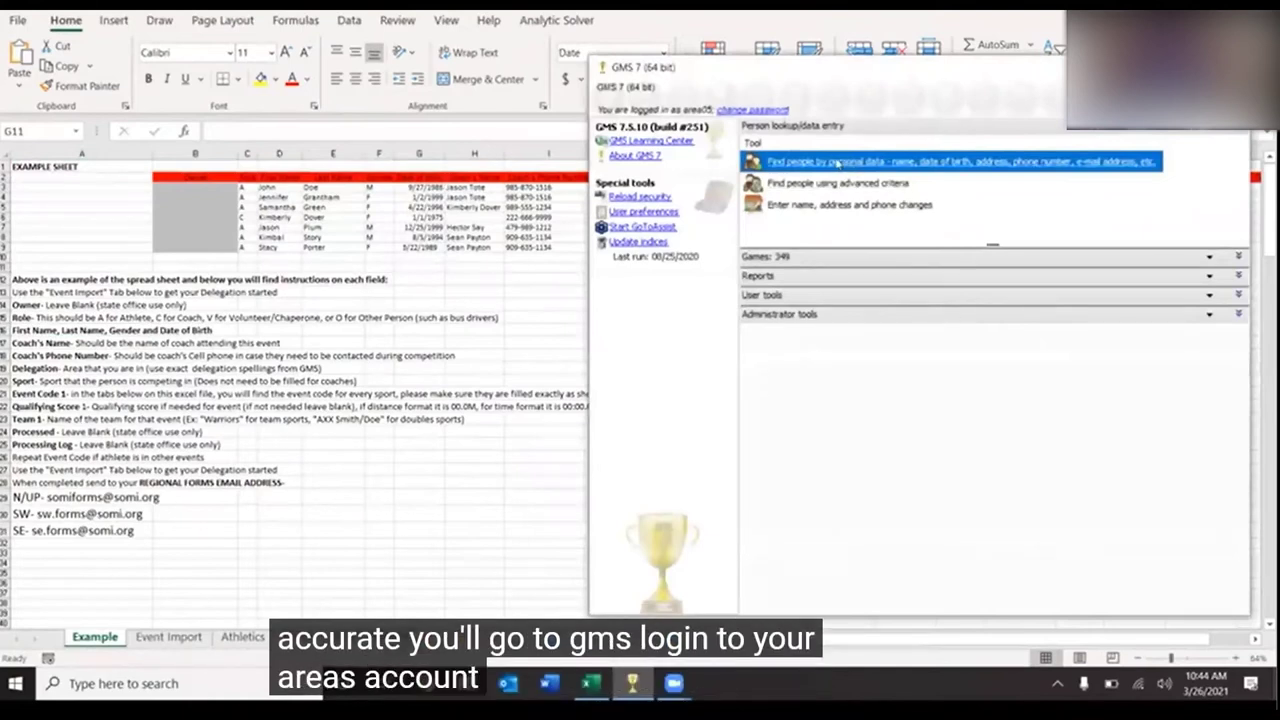
# - Search GMS 7 people by family name, getting 151 results, and return to Event Import
pyautogui.click(836, 162)
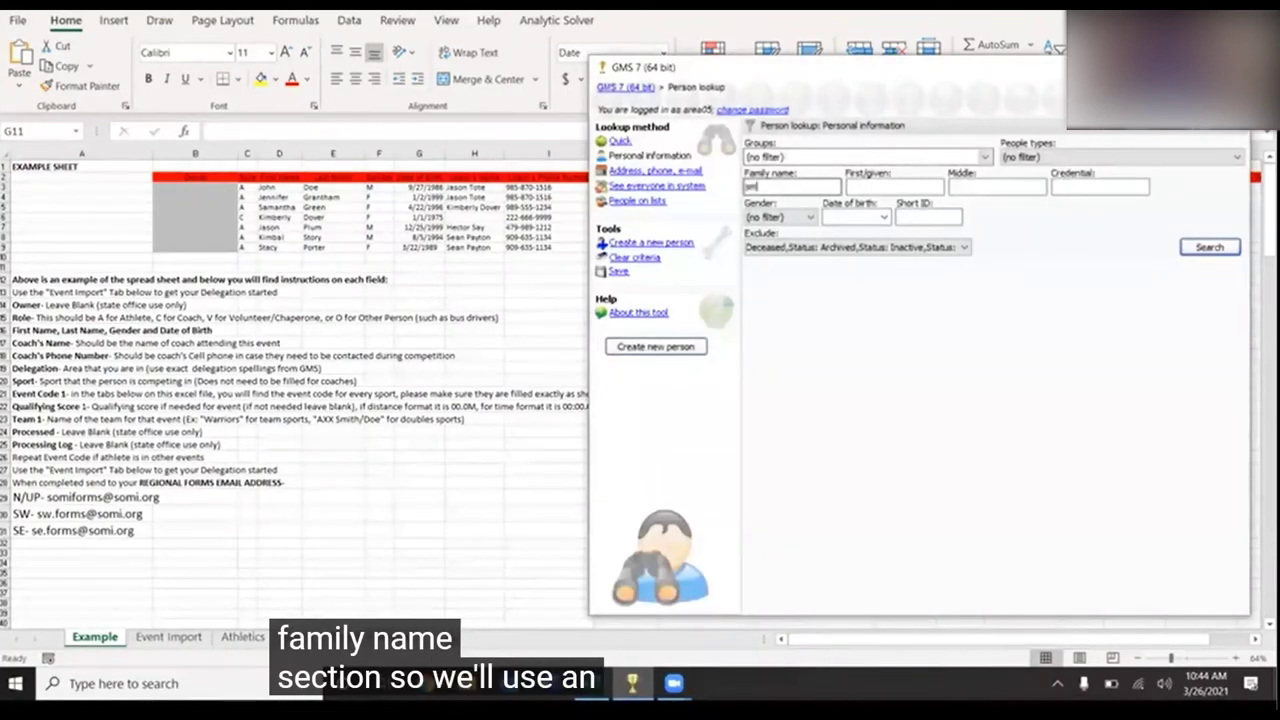
pyautogui.press('Return')
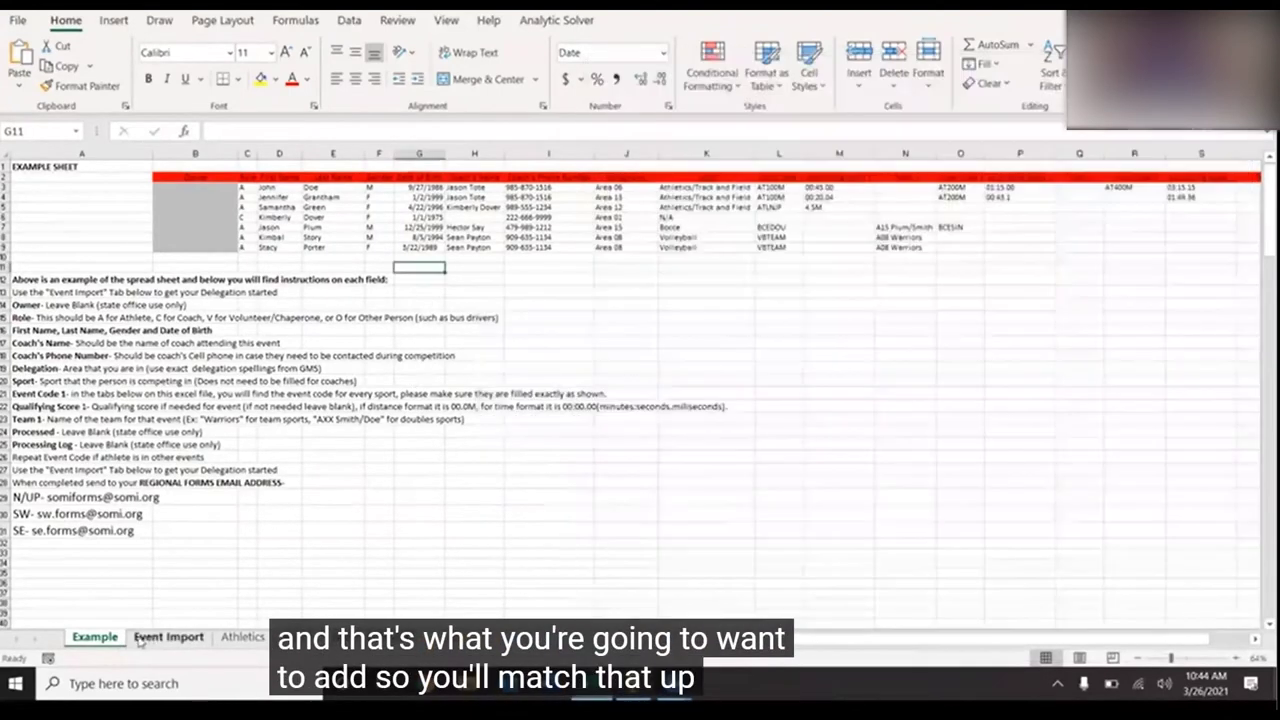
pyautogui.click(150, 638)
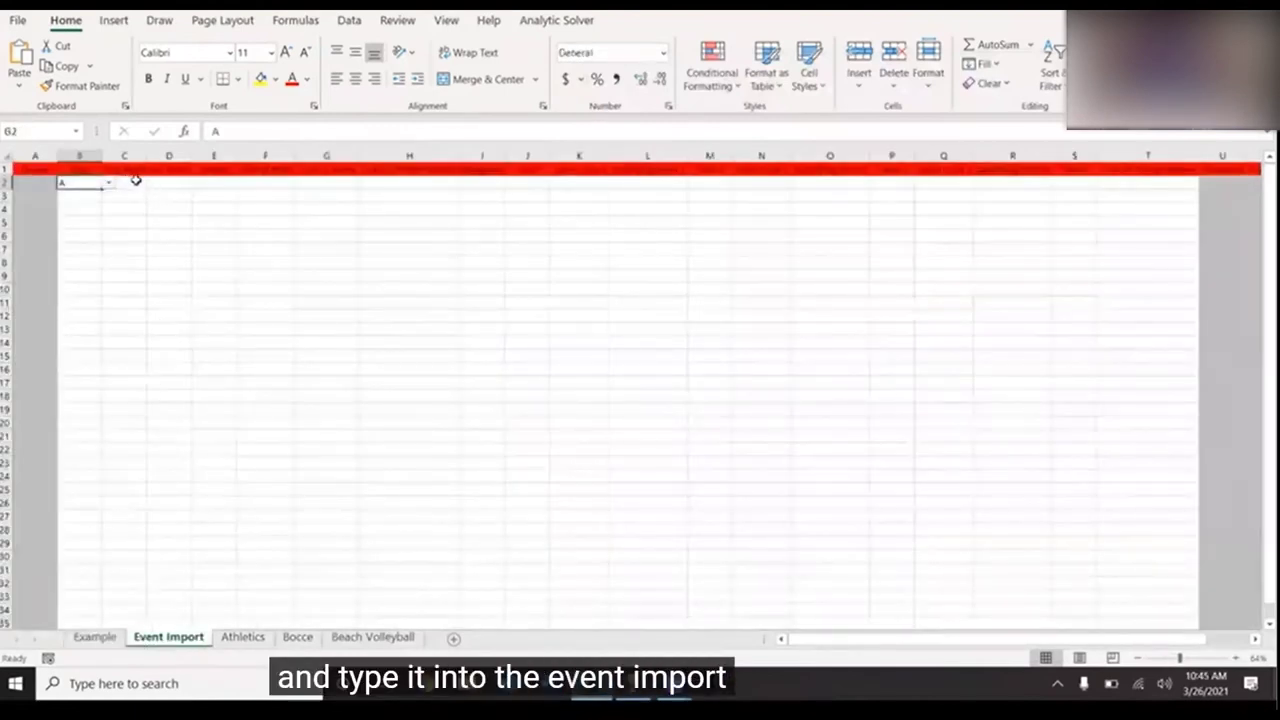
# - Set E2's gender to M from its dropdown, then enter F
pyautogui.click(210, 183)
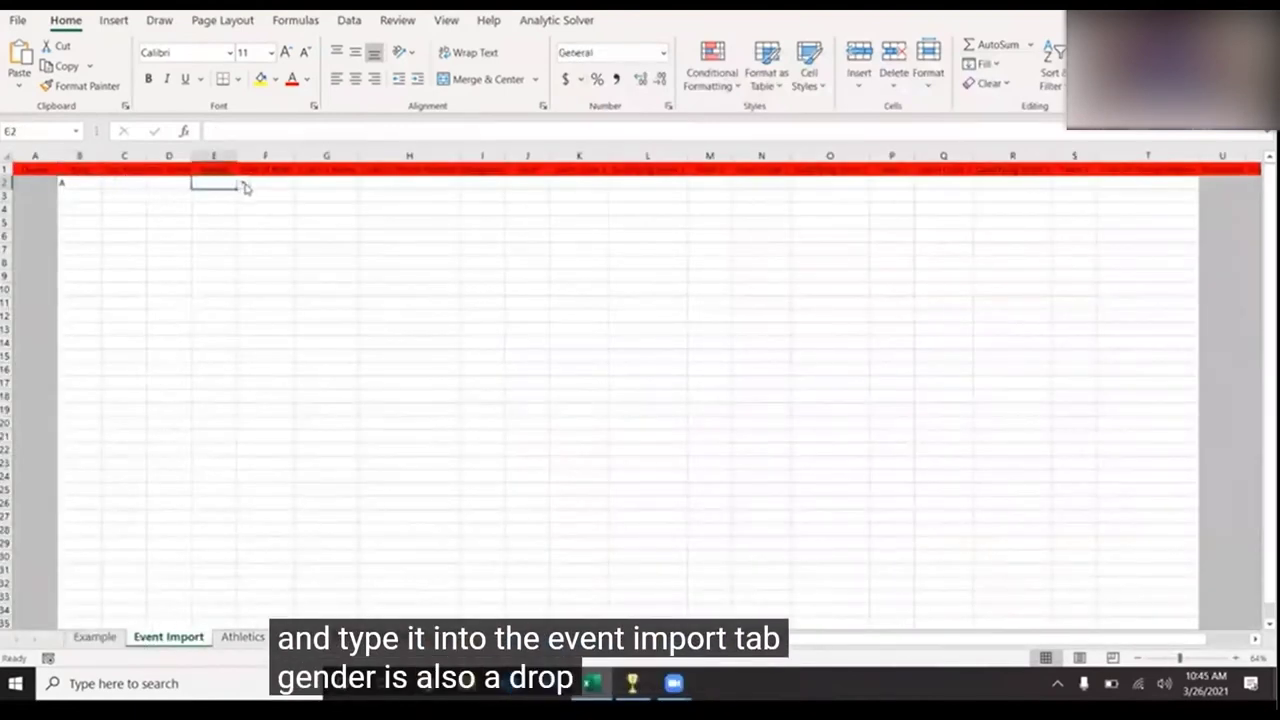
pyautogui.click(243, 184)
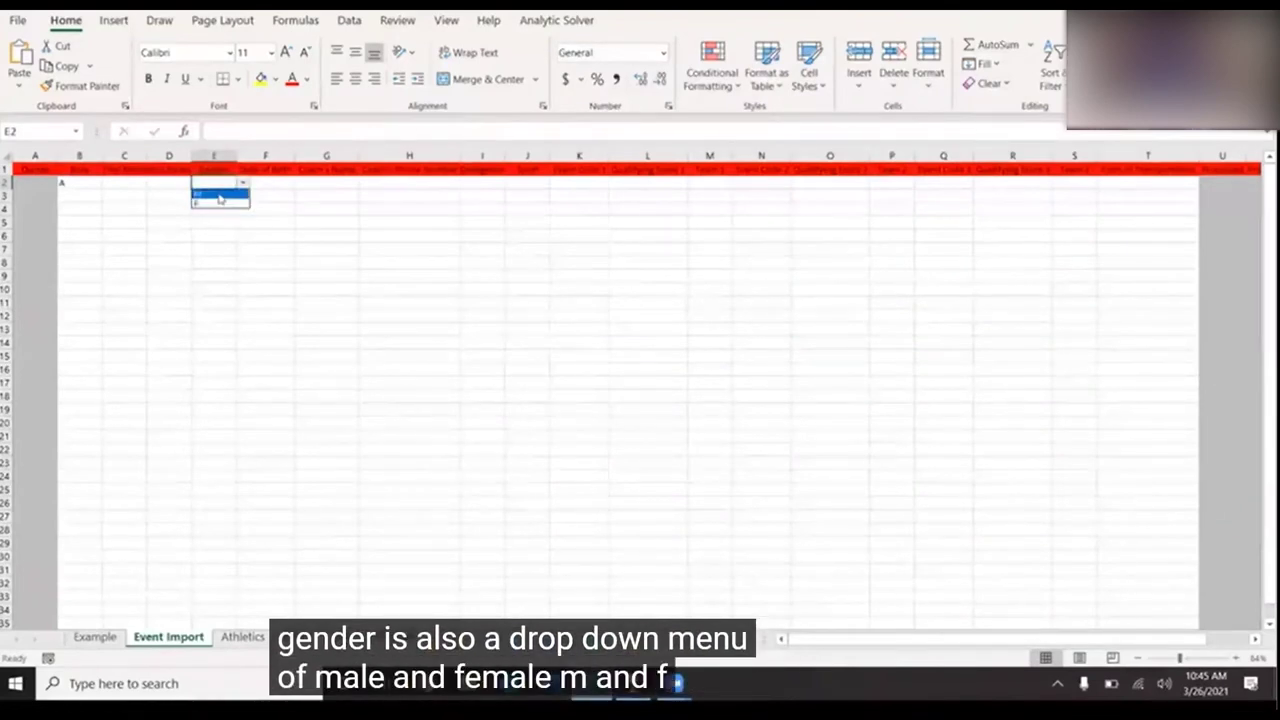
pyautogui.click(218, 197)
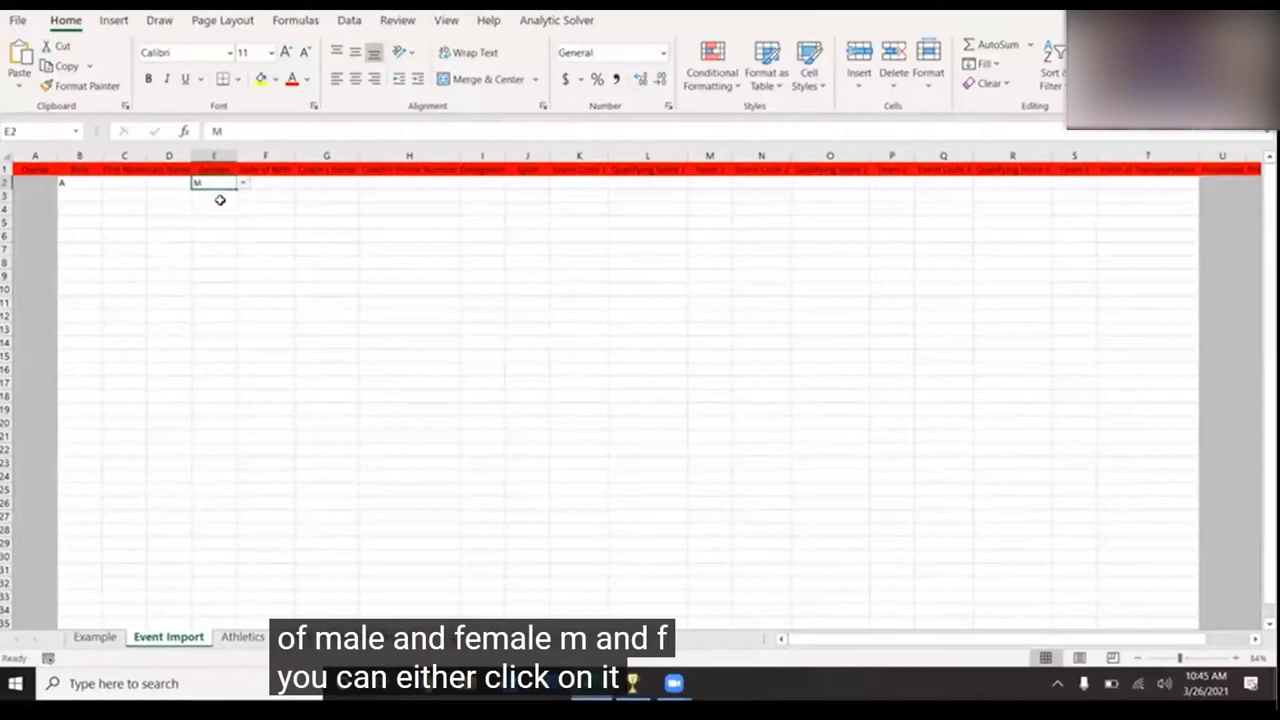
pyautogui.write('F')
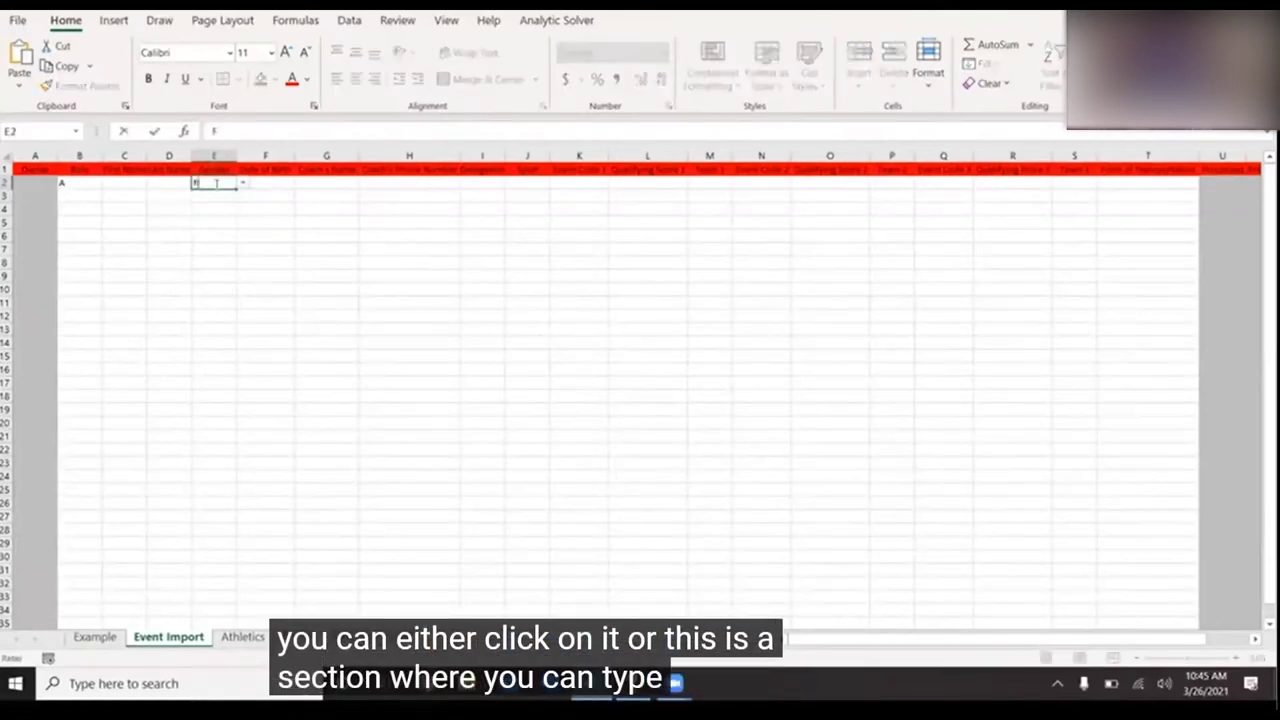
pyautogui.press('Tab')
# - Try typing 'Male' in E2, dismiss the validation error, and reselect M from the list
pyautogui.click(215, 184)
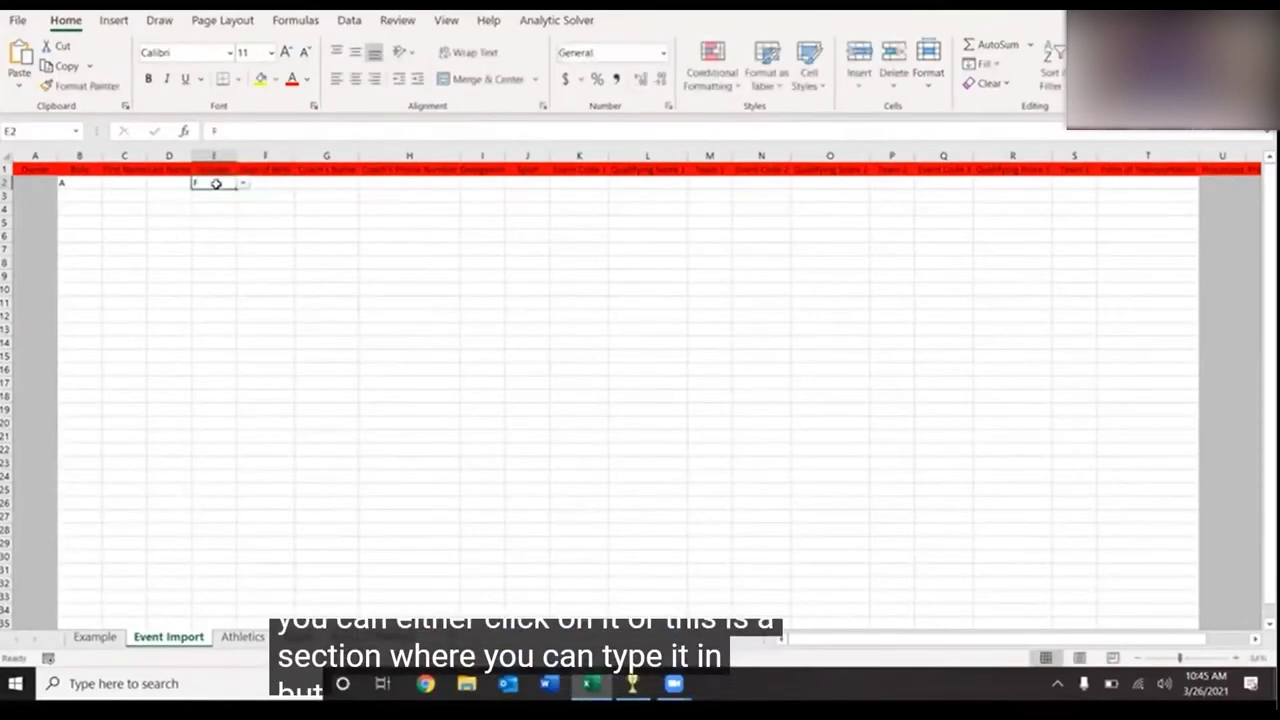
pyautogui.write('Male')
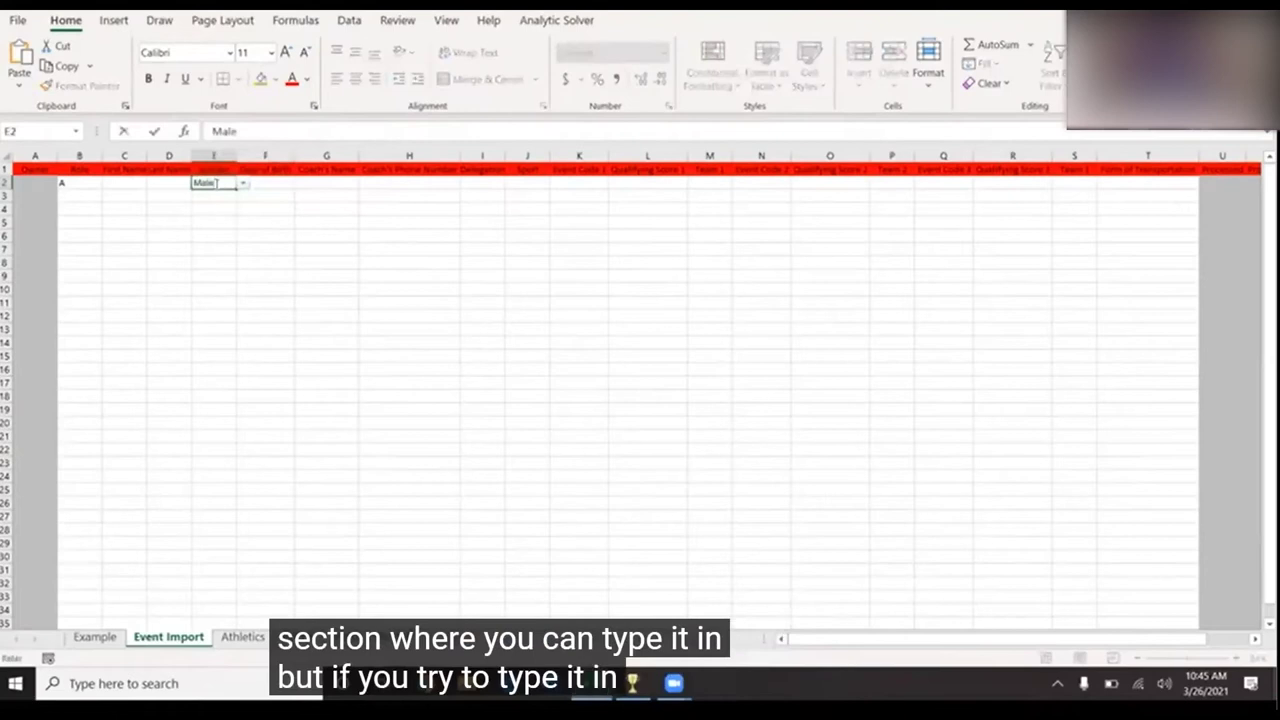
pyautogui.press('Return')
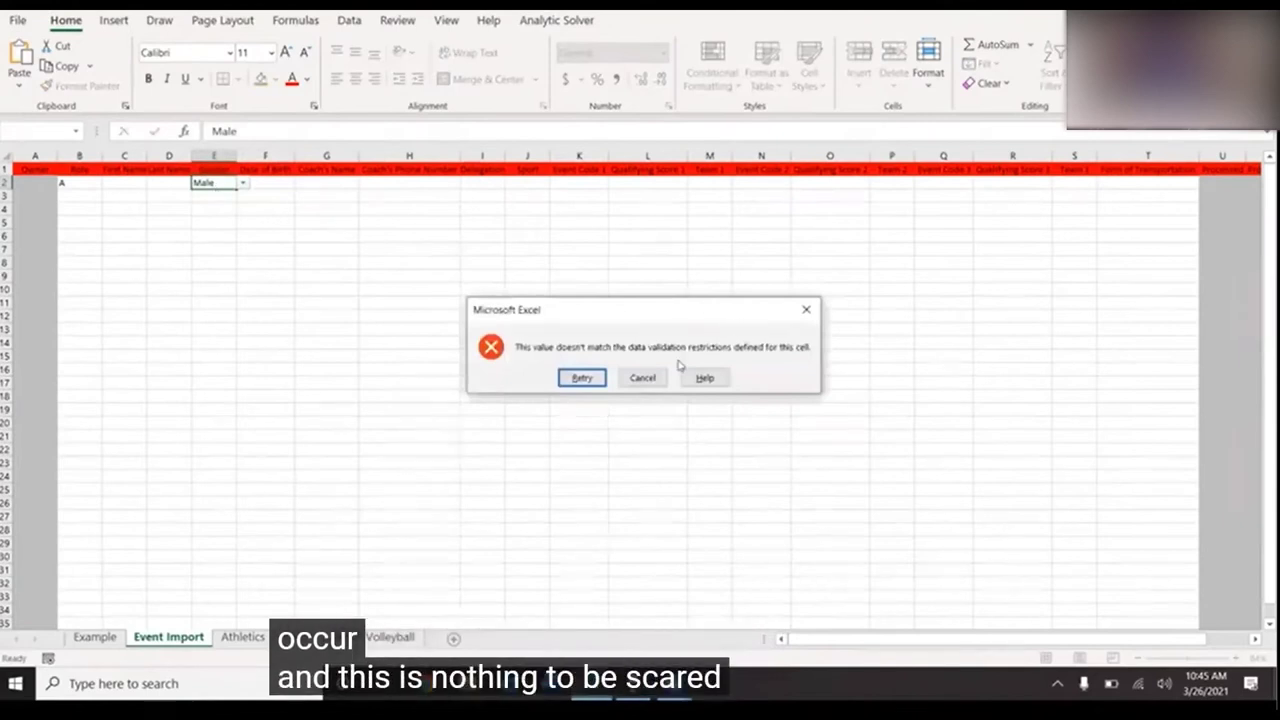
pyautogui.click(643, 379)
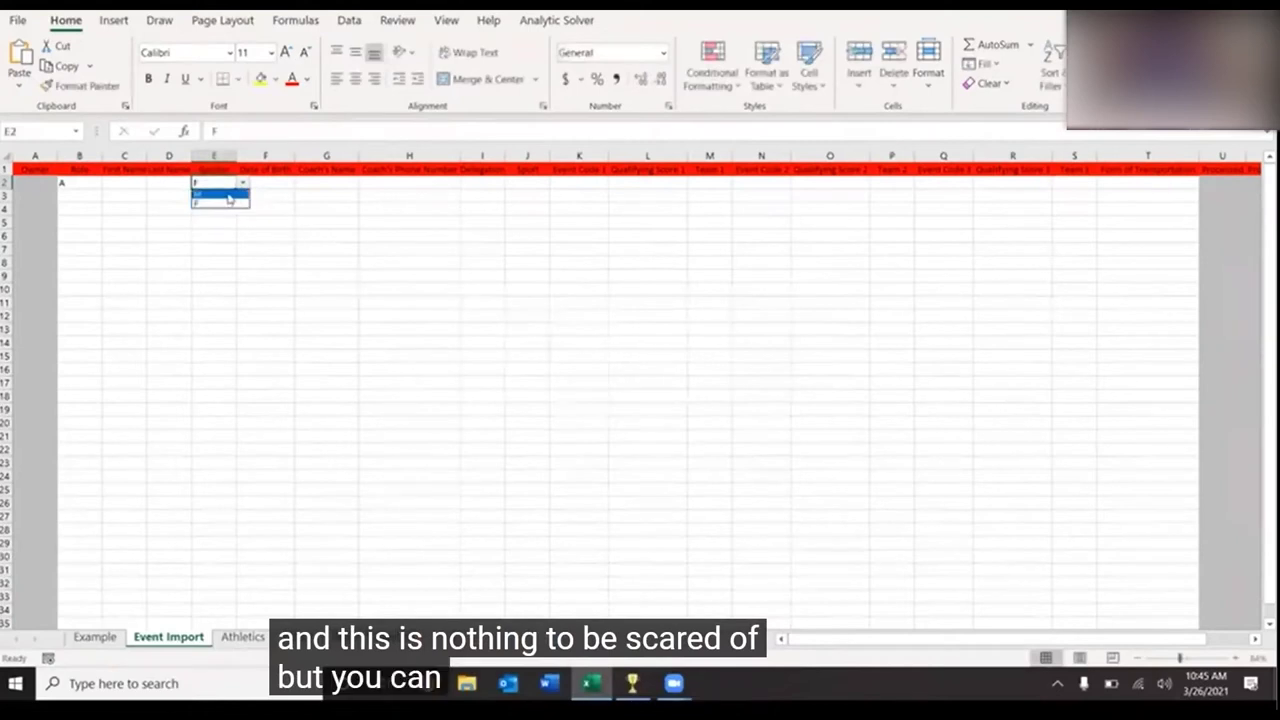
pyautogui.click(229, 193)
pyautogui.click(243, 183)
pyautogui.click(226, 193)
pyautogui.click(264, 181)
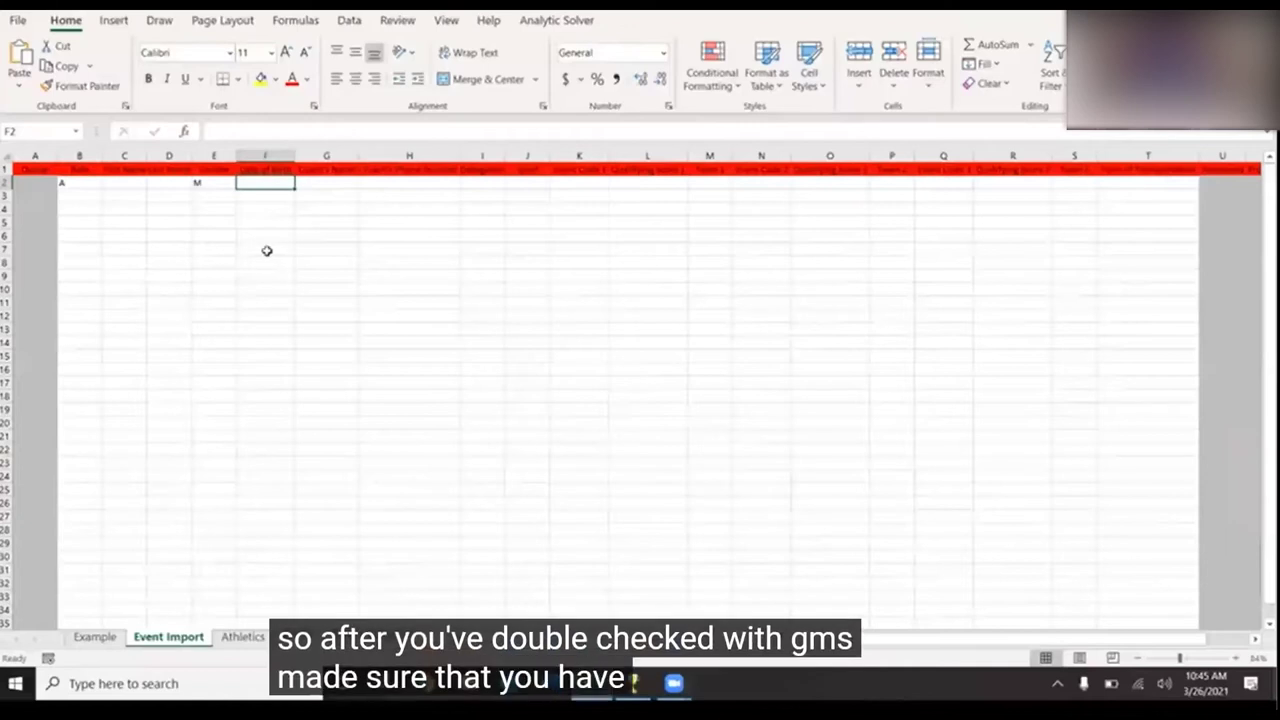
# - Review the Example sheet's coach name and phone columns and the Coach's Name instruction
pyautogui.click(103, 639)
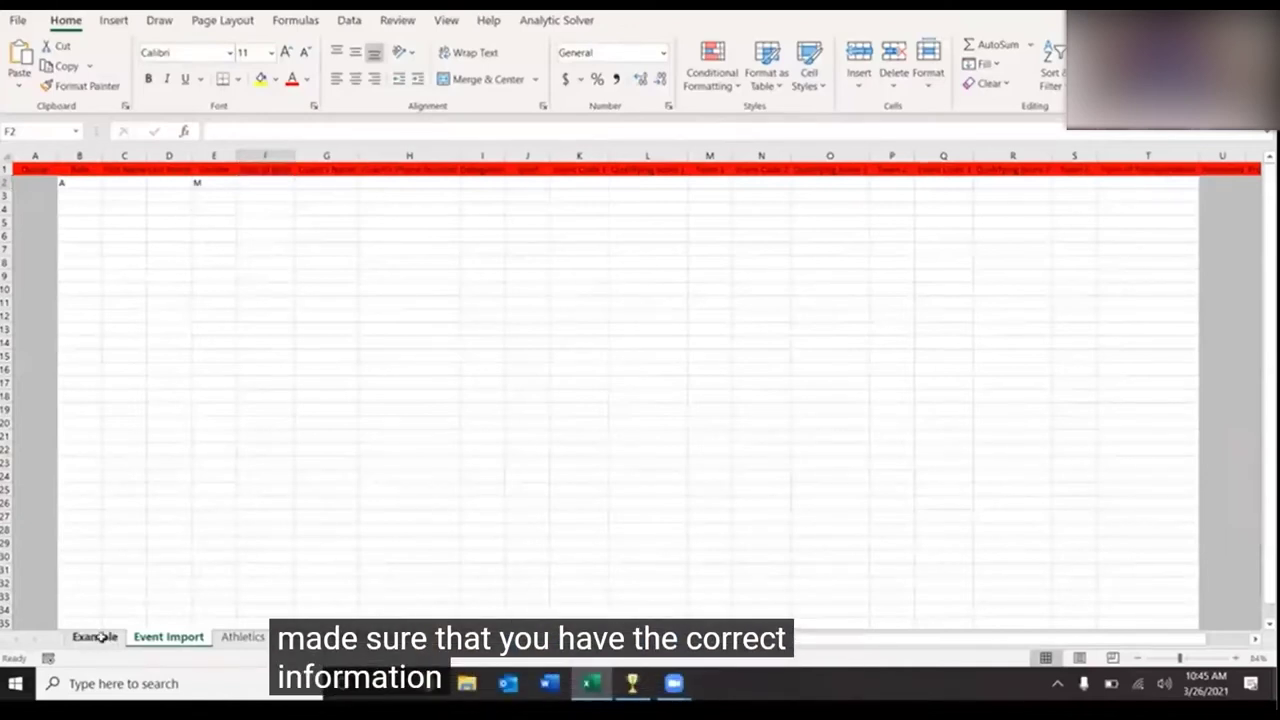
pyautogui.moveTo(490, 176); pyautogui.dragTo(598, 250)
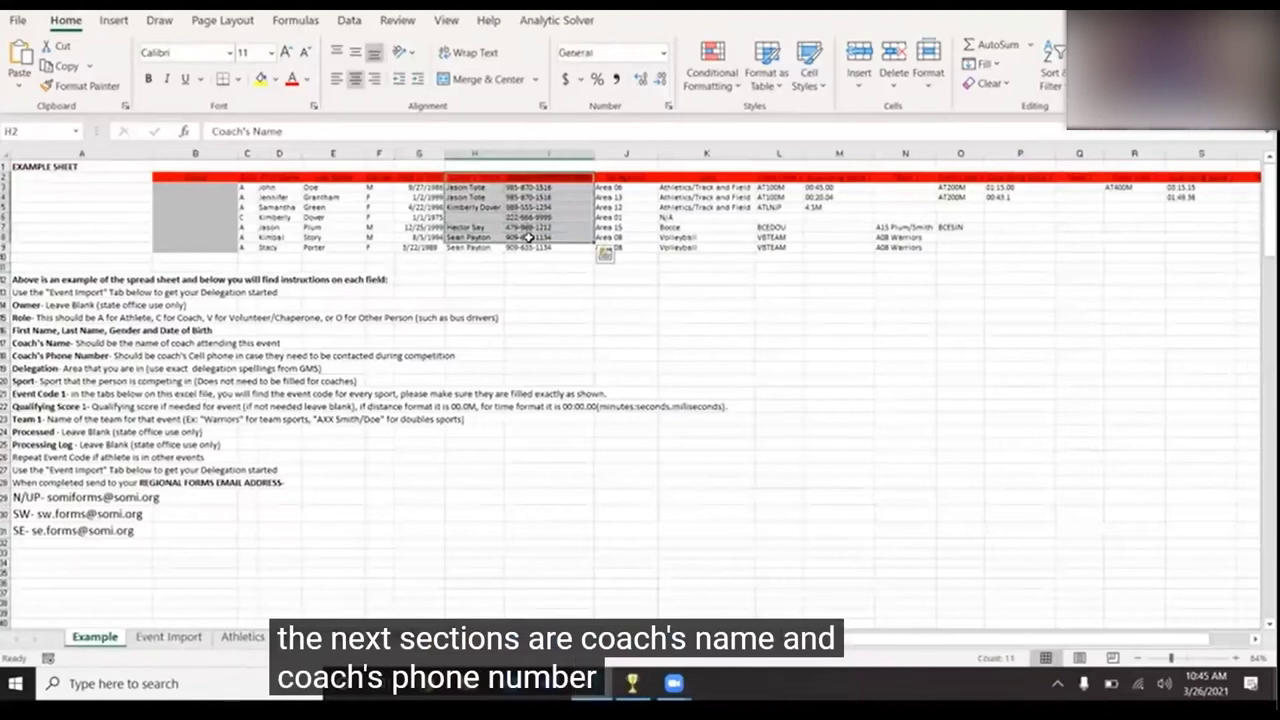
pyautogui.click(40, 343)
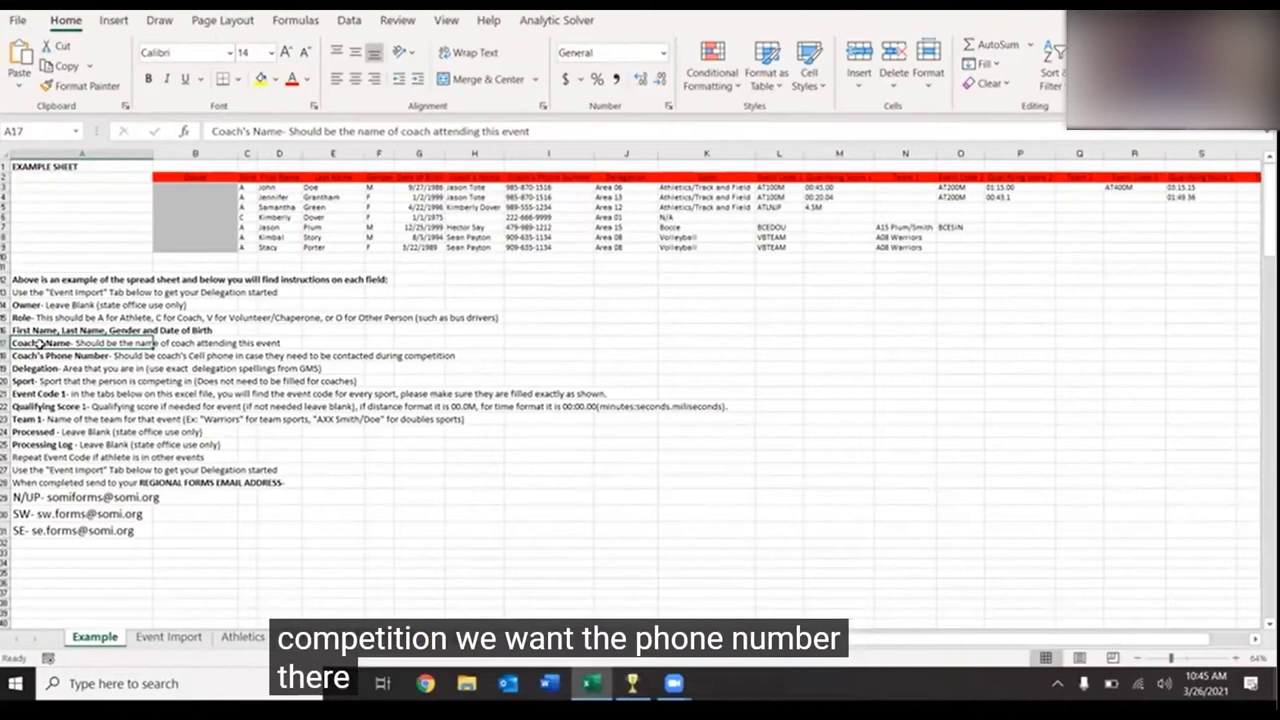
pyautogui.click(538, 207)
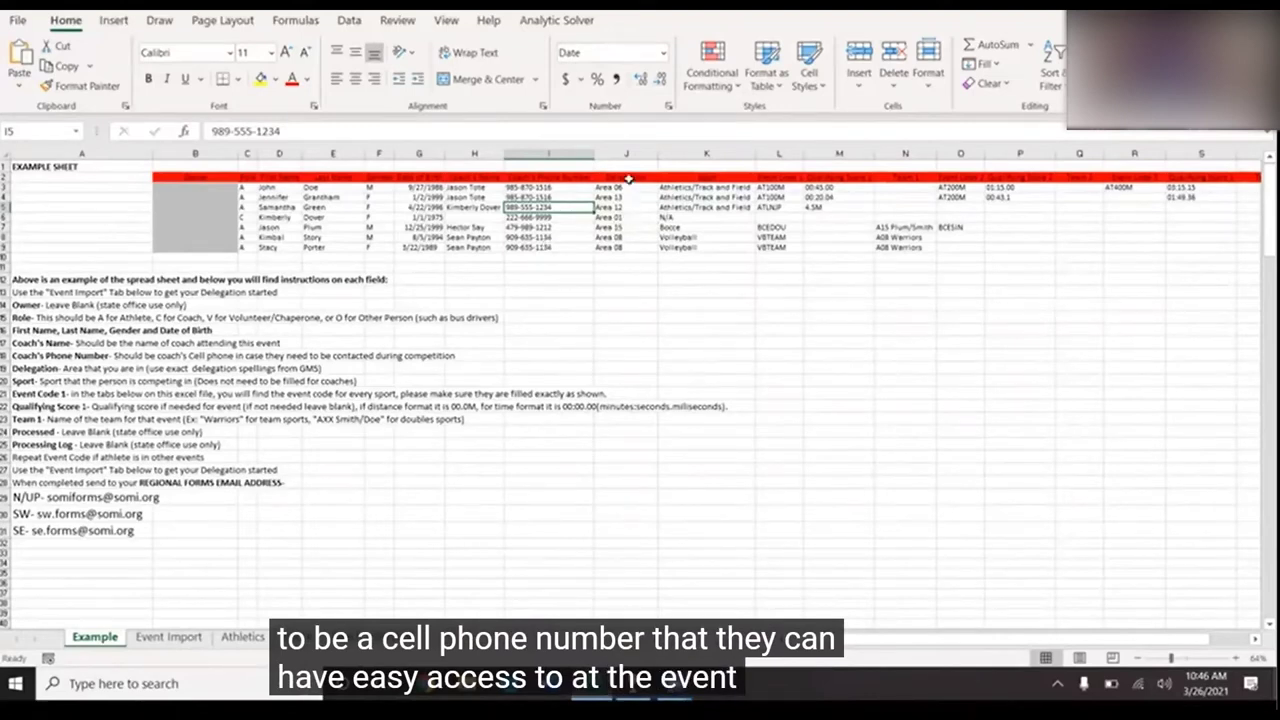
# - Check the example Delegation column J2:J9, select I2 on Event Import, and switch to GMS 7
pyautogui.moveTo(628, 180); pyautogui.dragTo(630, 253)
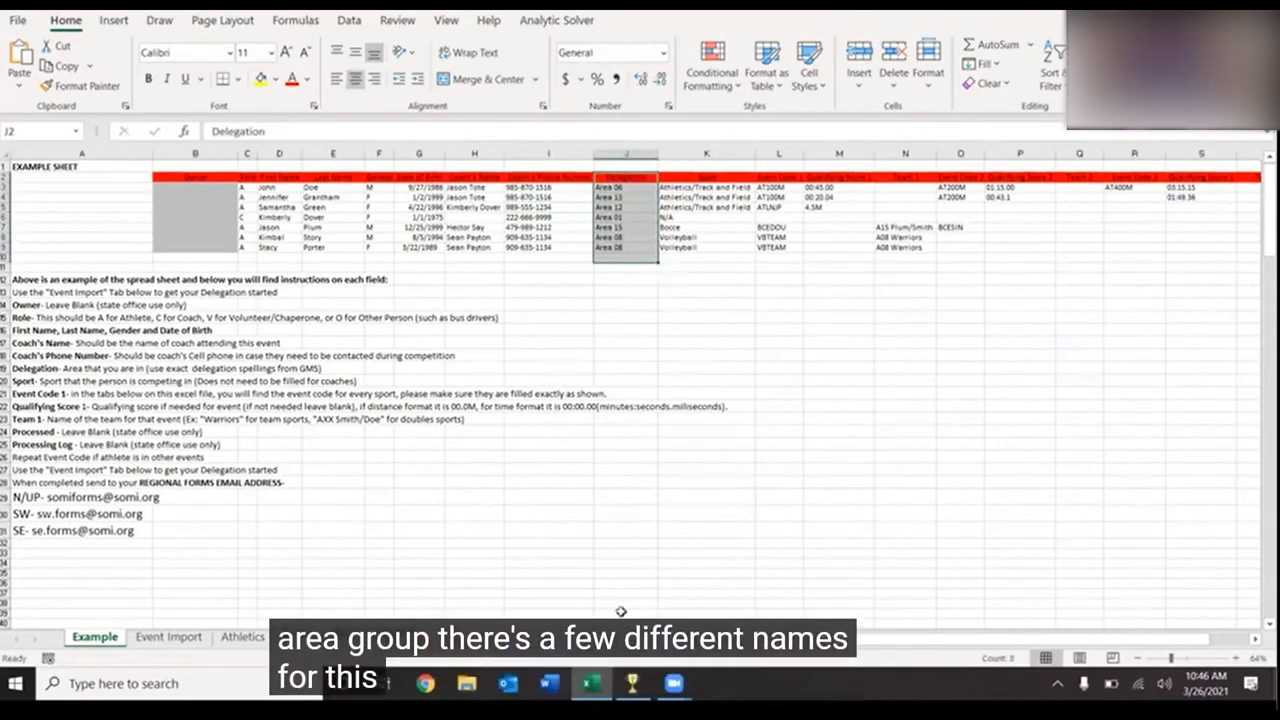
pyautogui.moveTo(632, 683)
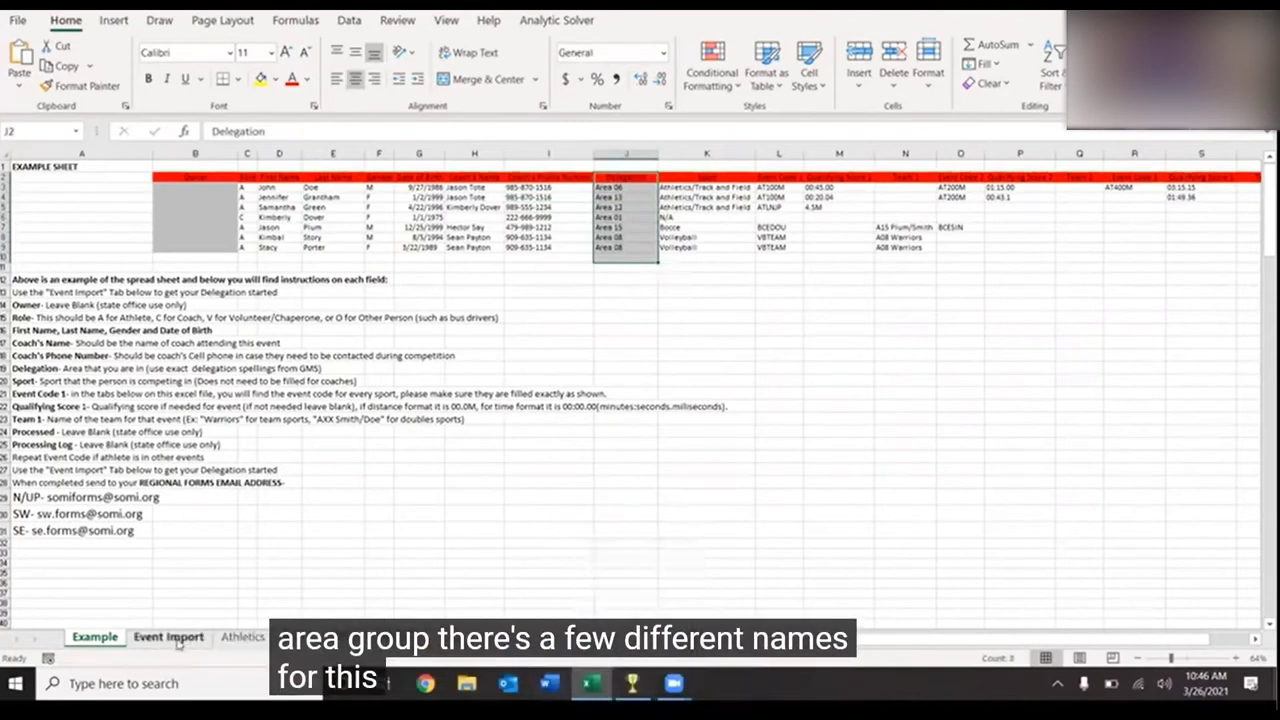
pyautogui.click(178, 640)
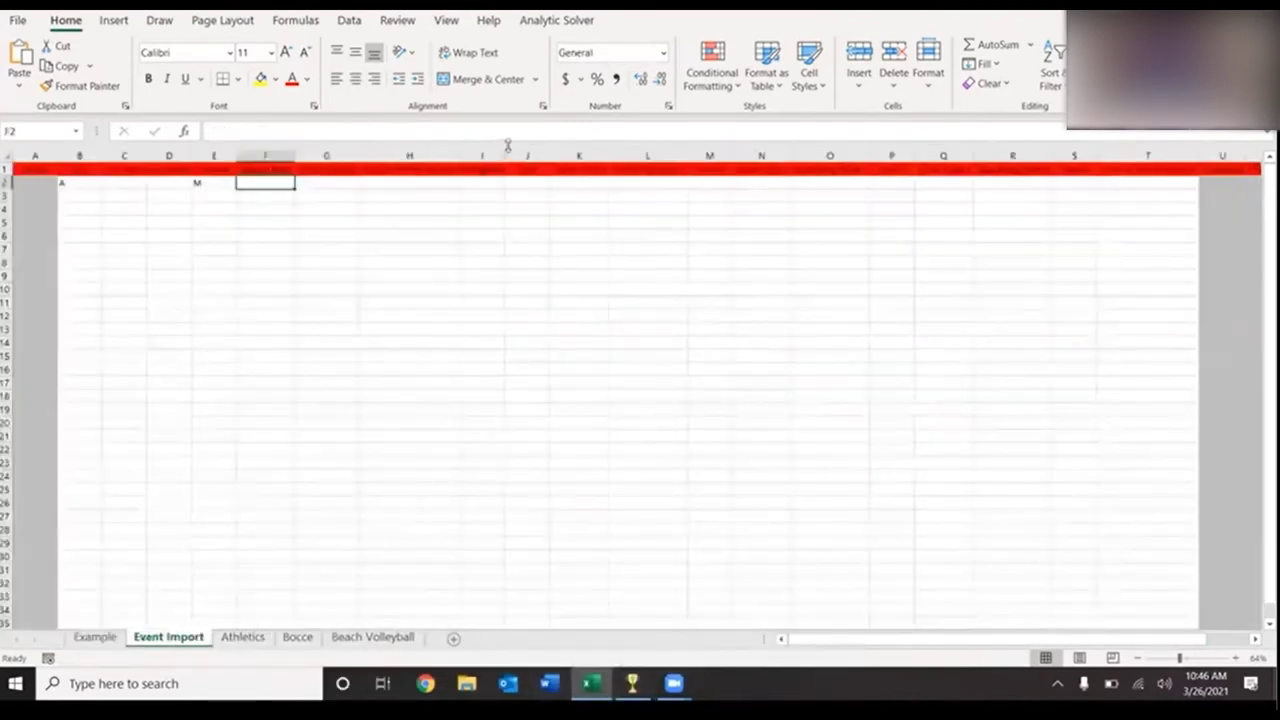
pyautogui.click(491, 183)
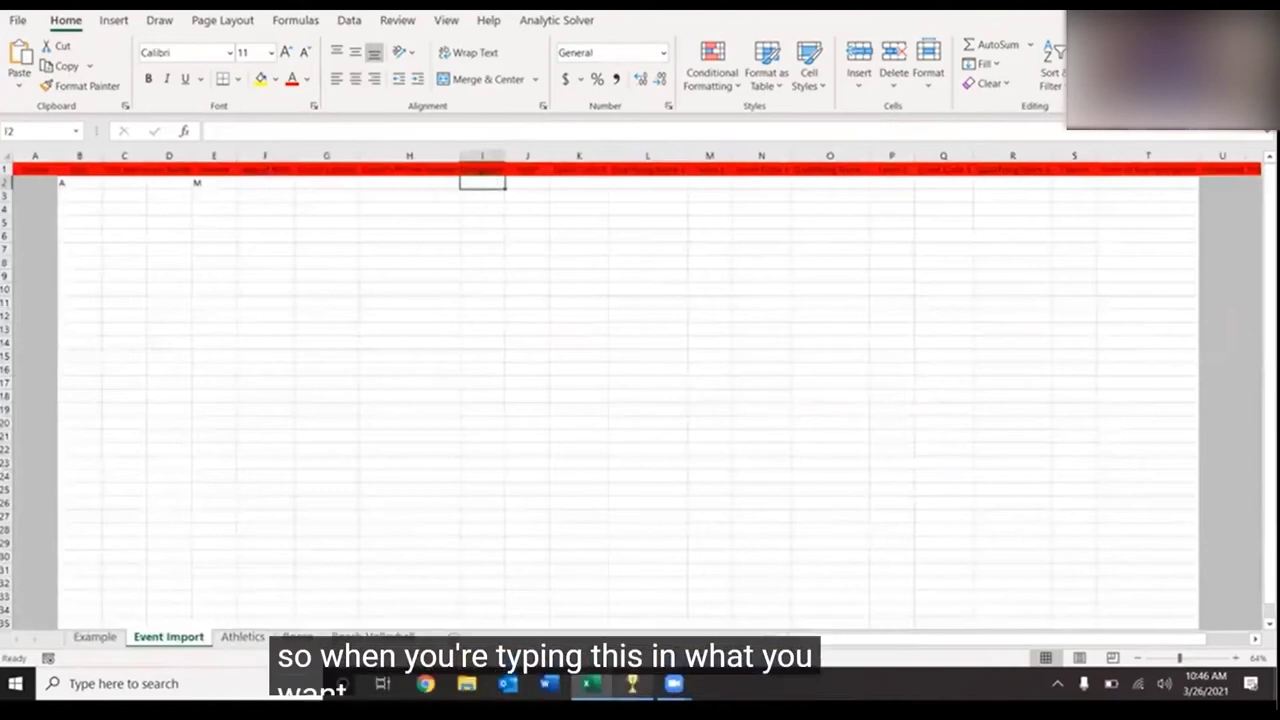
pyautogui.hotkey('alt', 'Tab')
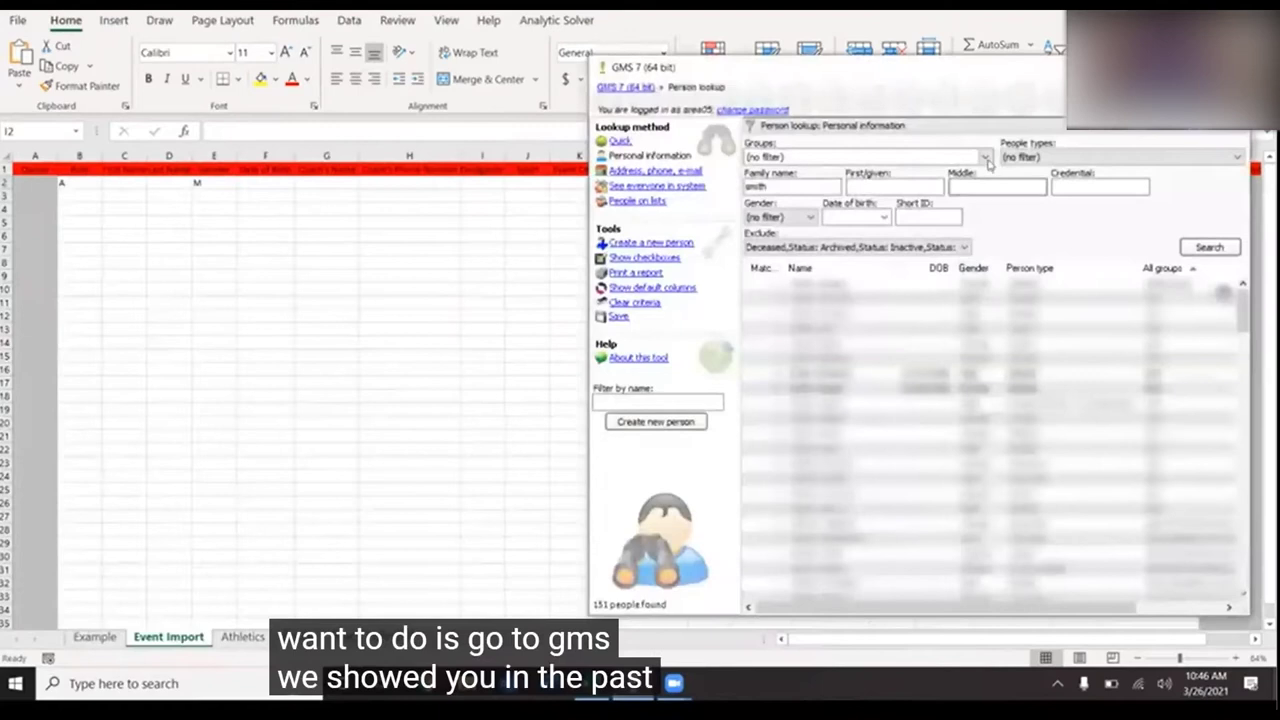
# - Browse GMS 7's Groups list, expanding and collapsing Area 08, then return to Excel
pyautogui.click(986, 158)
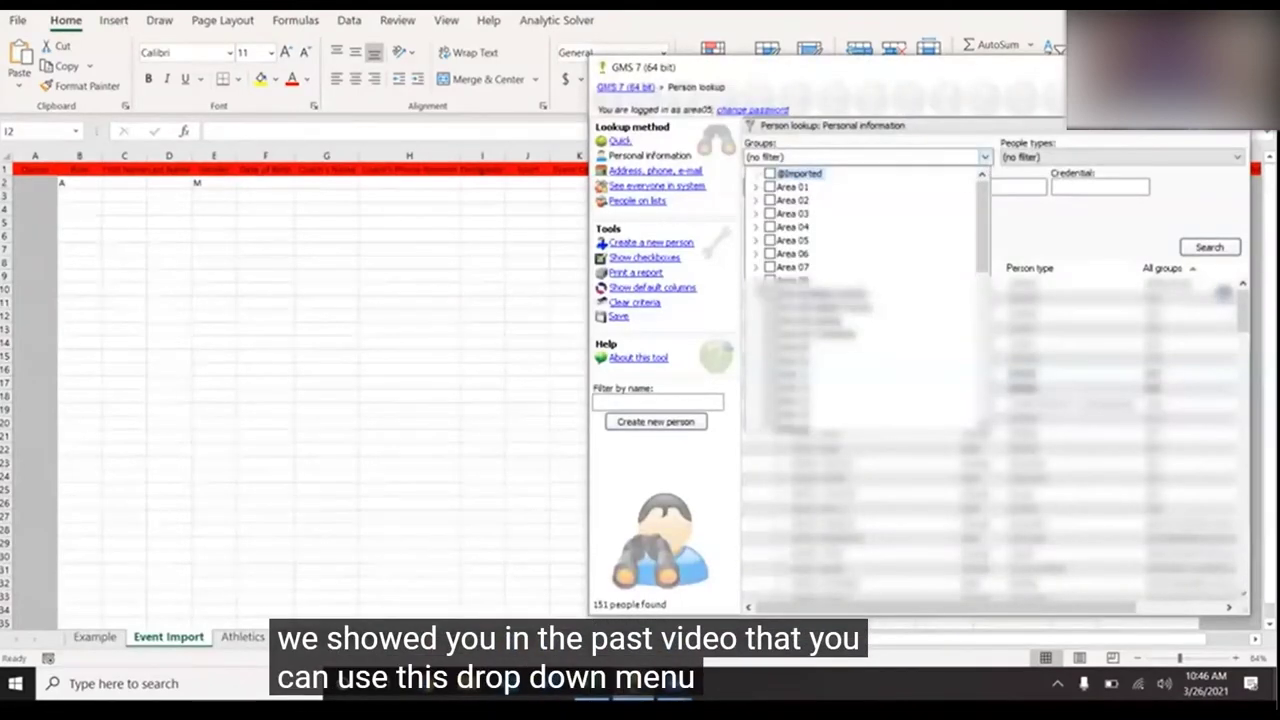
pyautogui.click(757, 281)
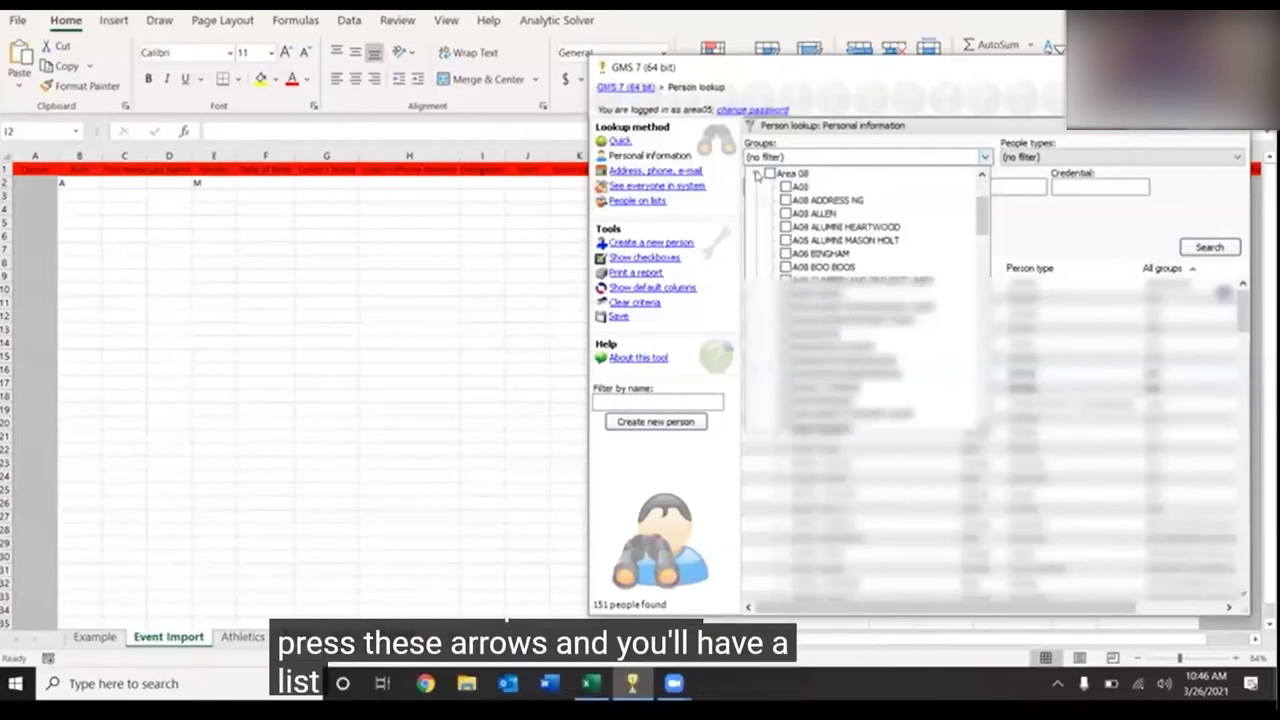
pyautogui.click(758, 175)
pyautogui.click(993, 164)
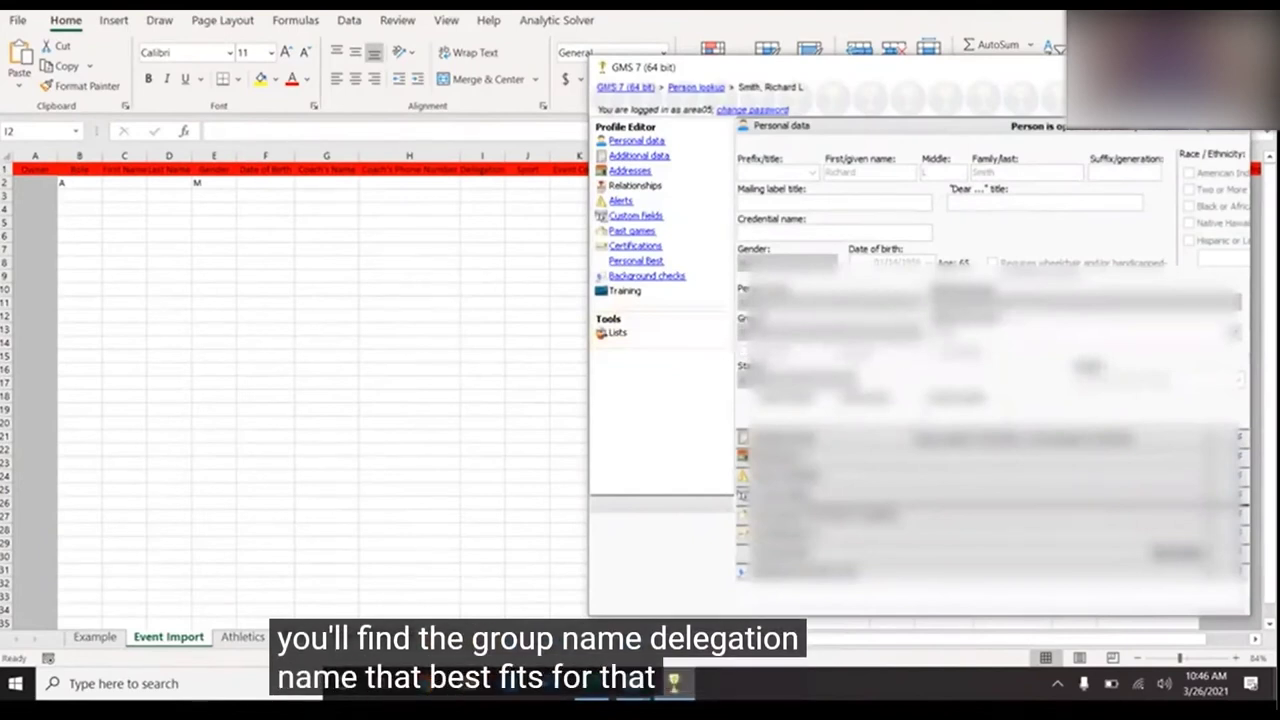
pyautogui.click(696, 87)
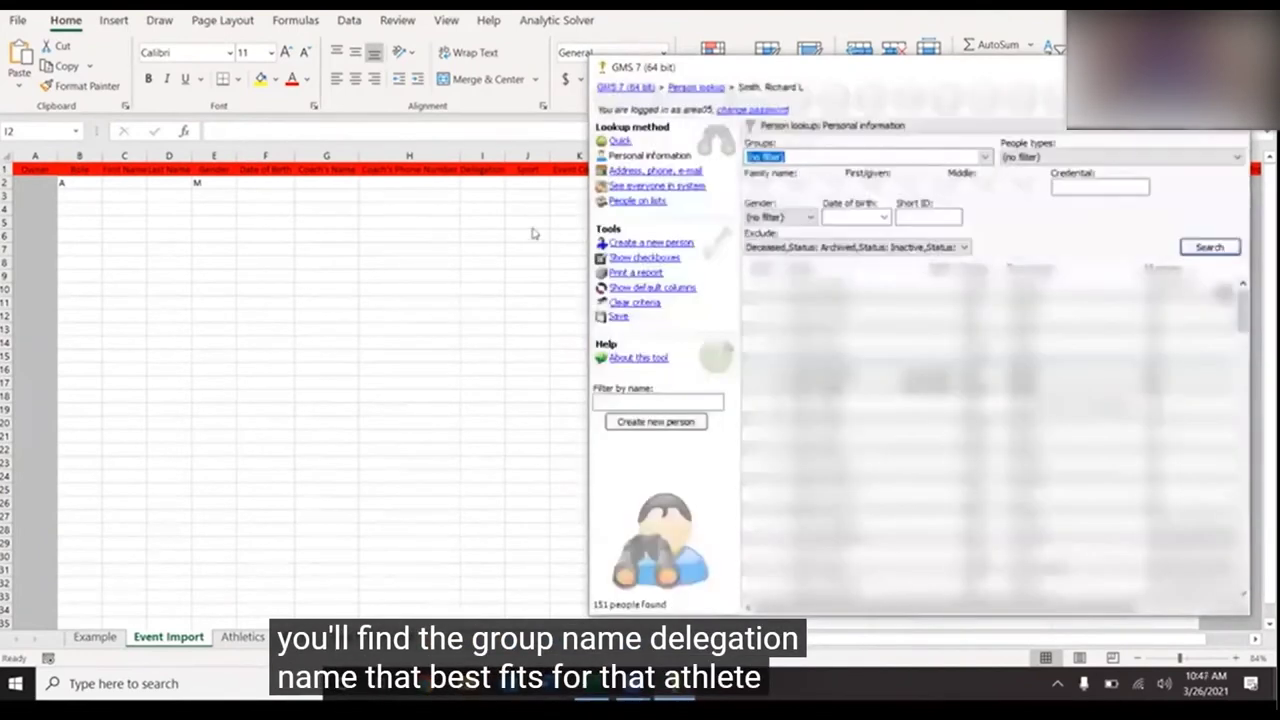
pyautogui.click(475, 181)
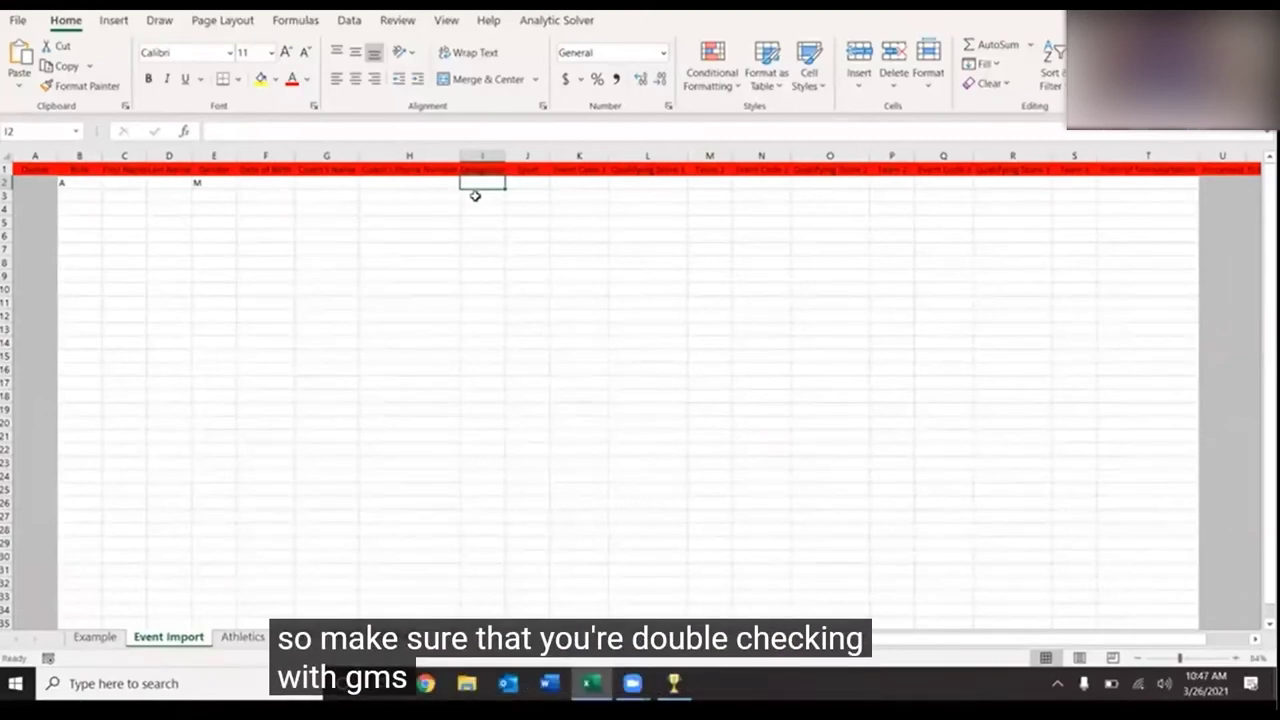
# - Check the example Sport column K2:K9, then pick Volleyball for J2 on Event Import
pyautogui.click(94, 637)
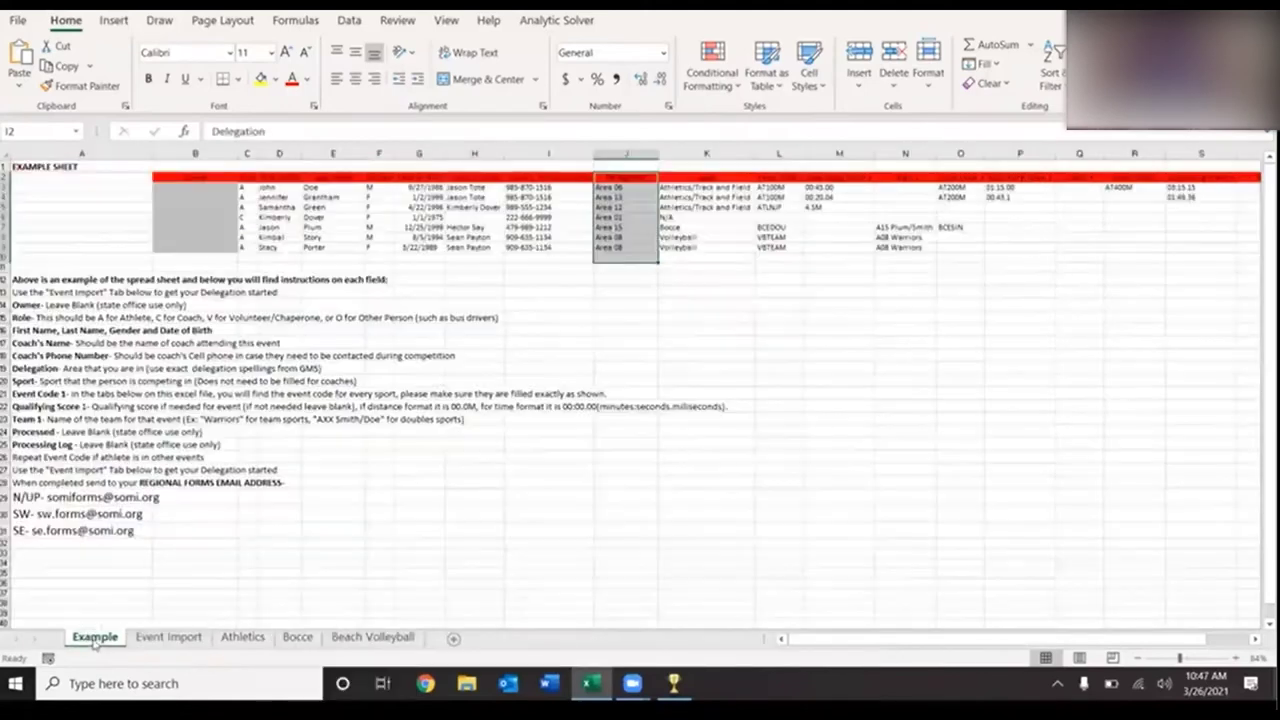
pyautogui.moveTo(704, 177); pyautogui.dragTo(716, 243)
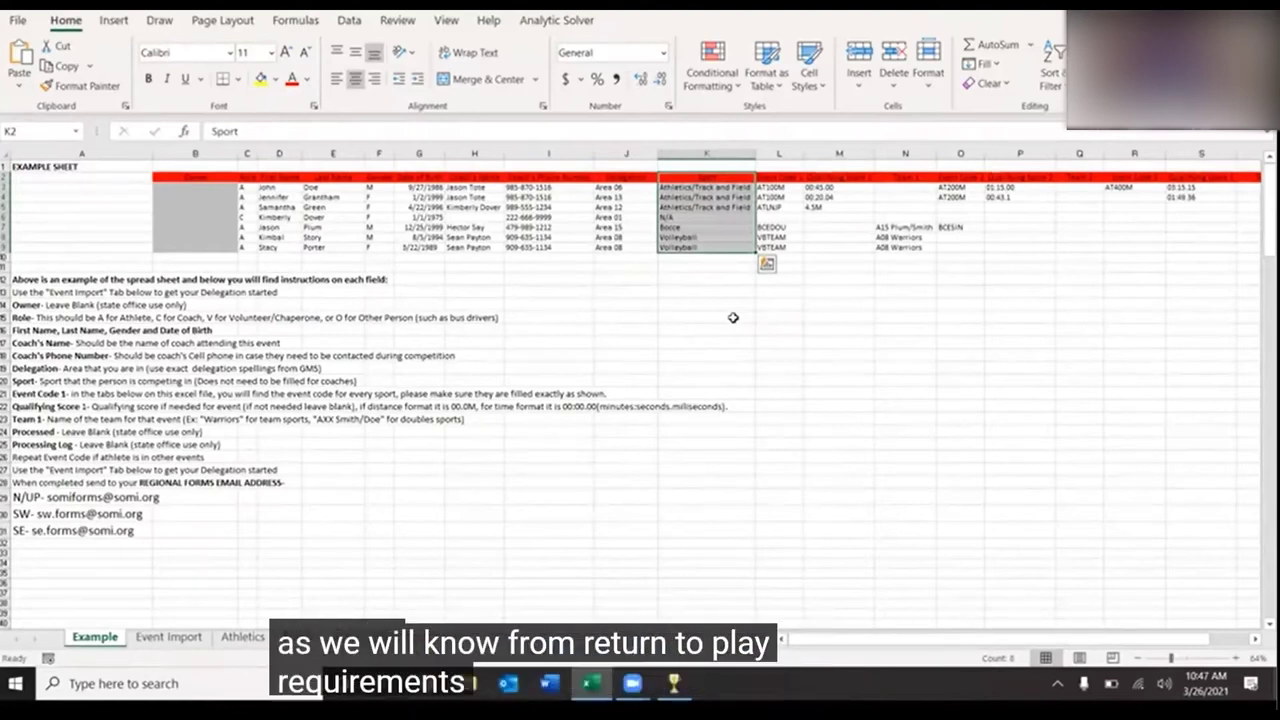
pyautogui.click(170, 637)
pyautogui.click(553, 184)
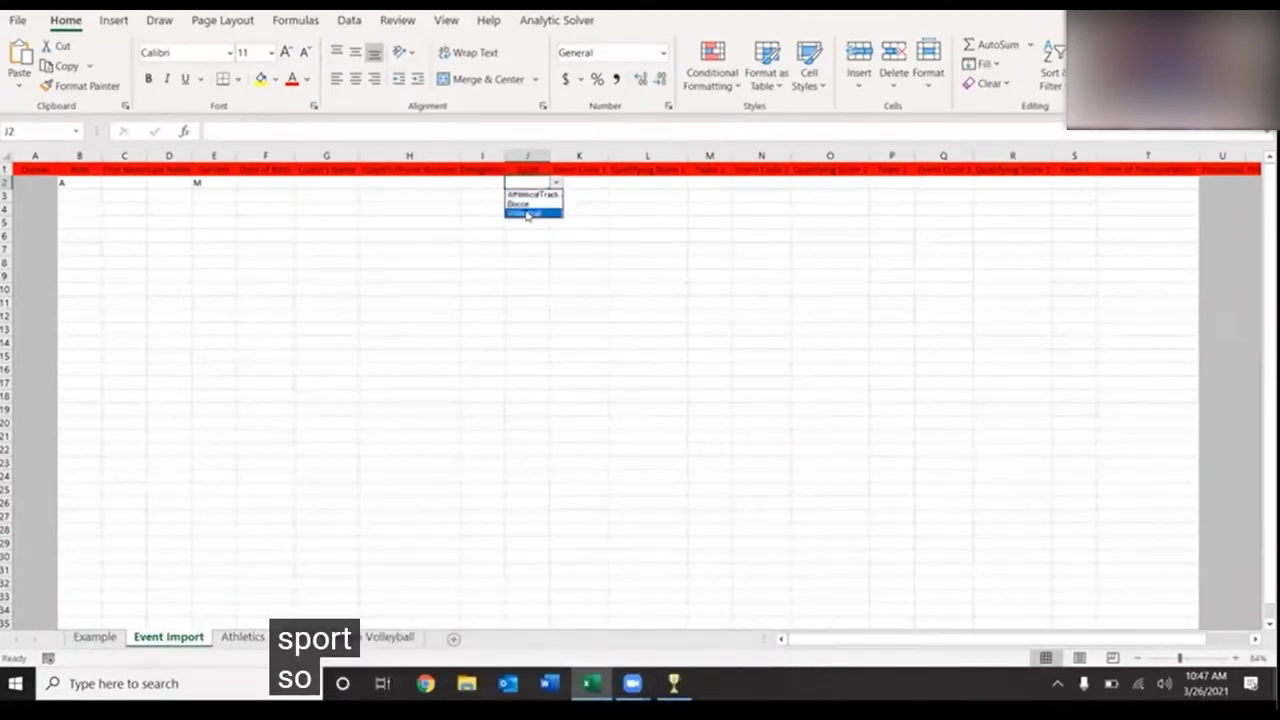
pyautogui.click(528, 214)
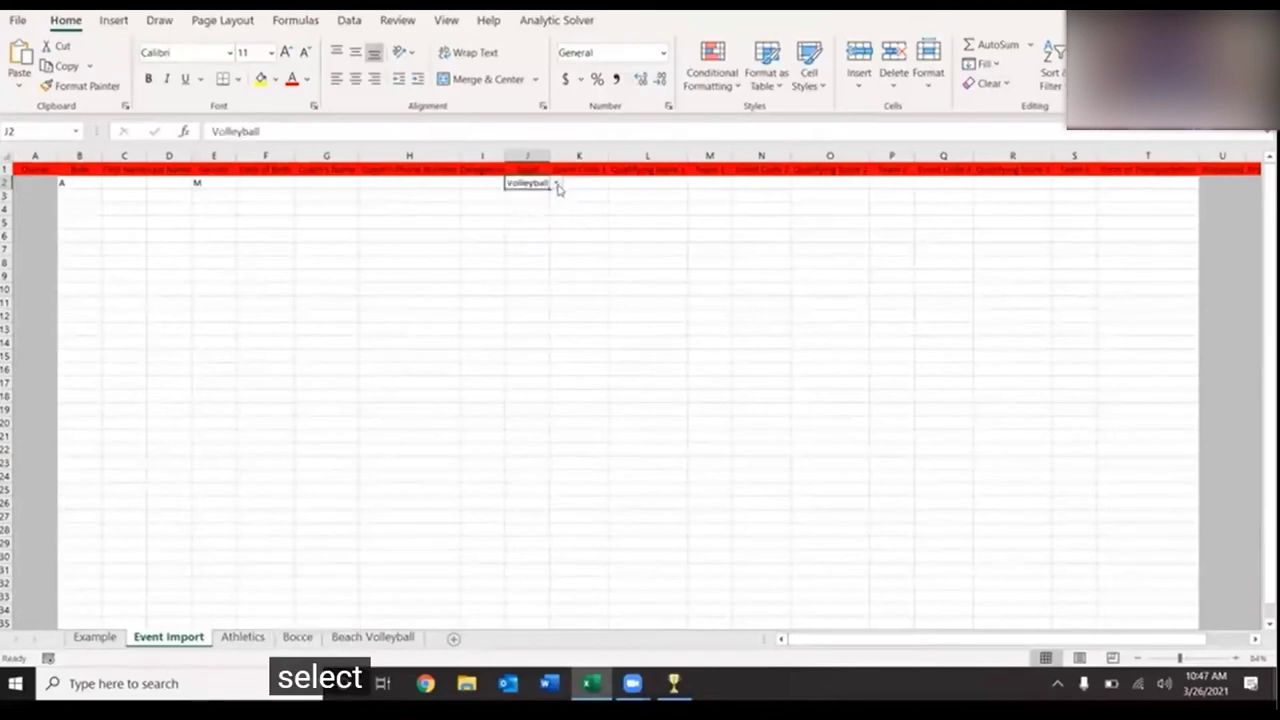
# - Review the example event codes and the Event Code 1 instruction, then view the Athletics codes
pyautogui.click(95, 637)
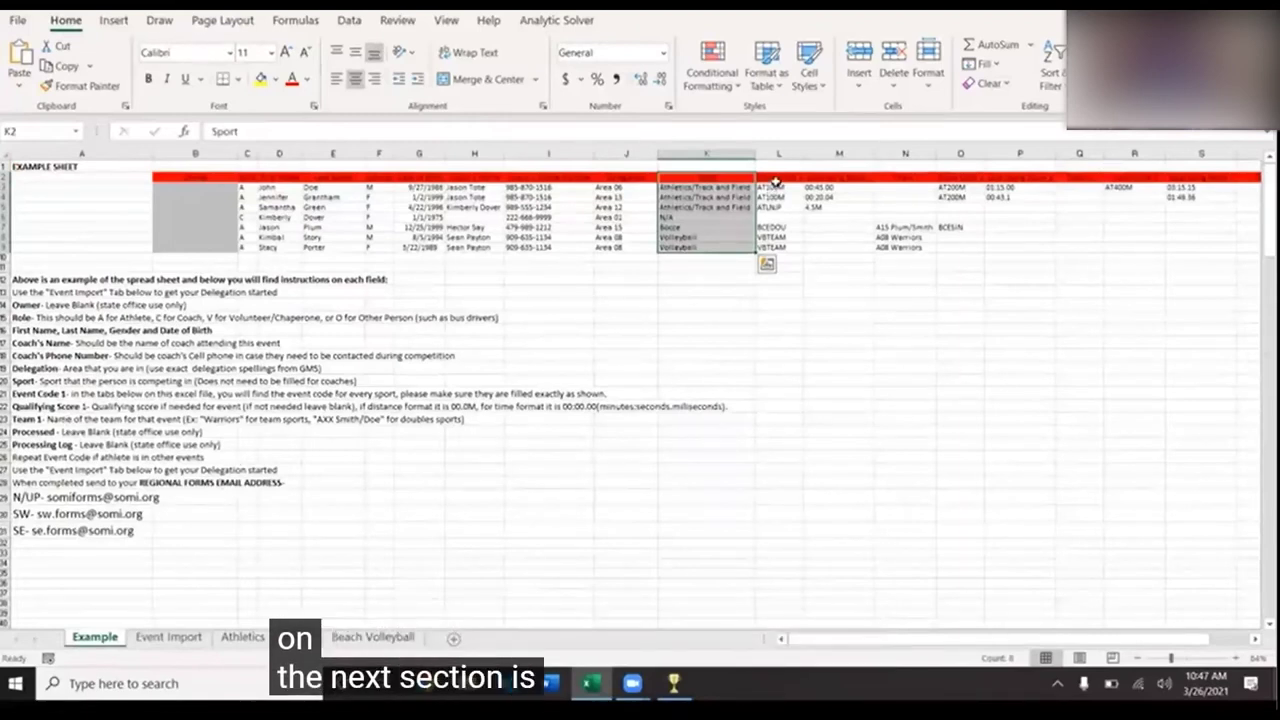
pyautogui.moveTo(776, 182); pyautogui.dragTo(785, 242)
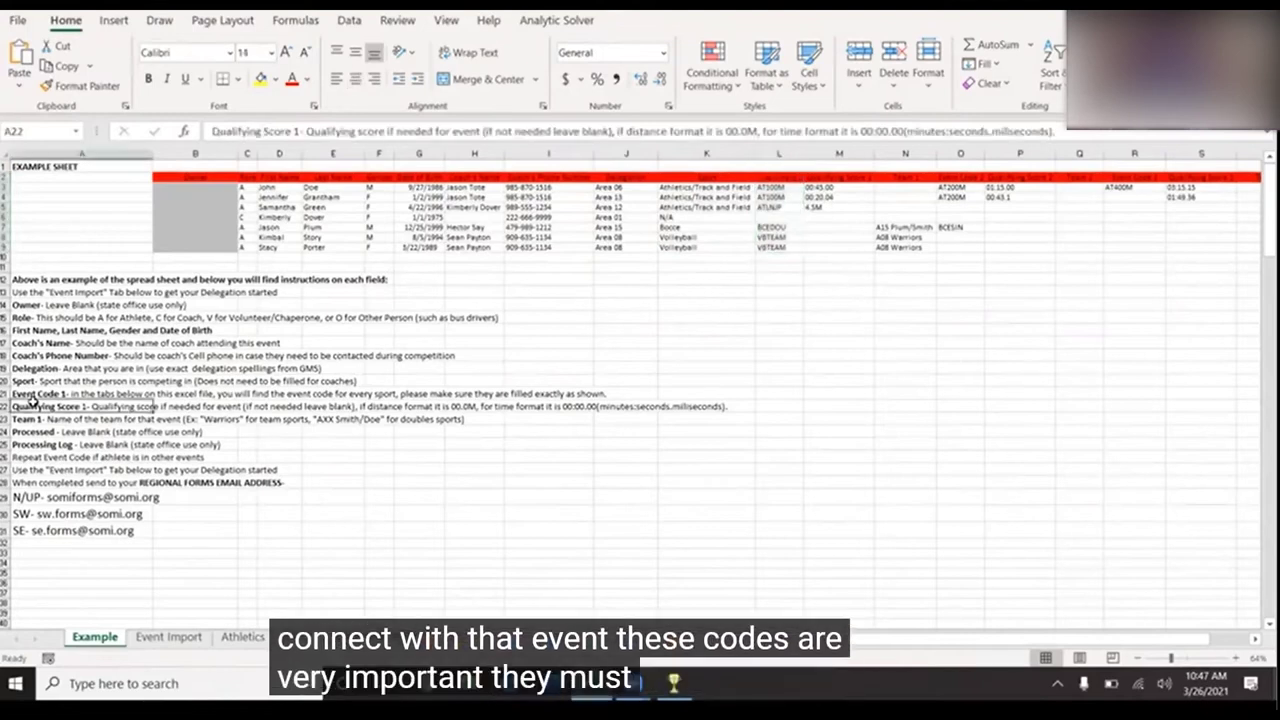
pyautogui.click(45, 392)
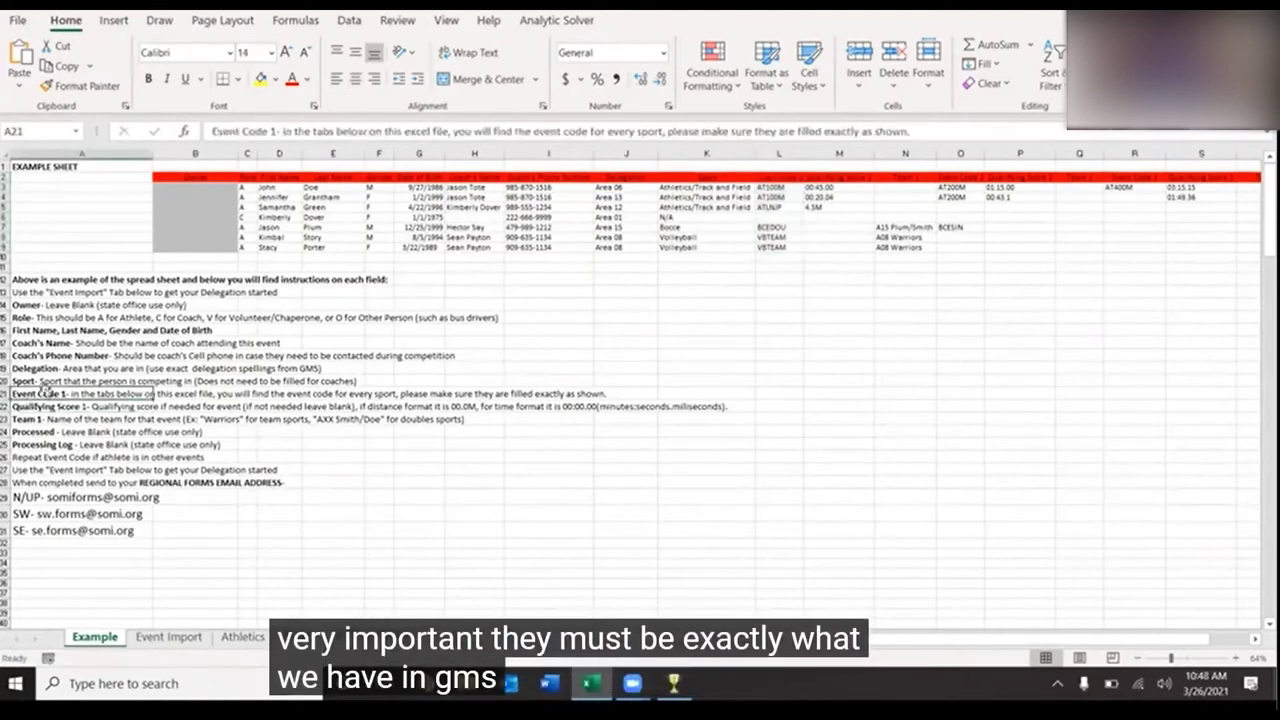
pyautogui.click(240, 637)
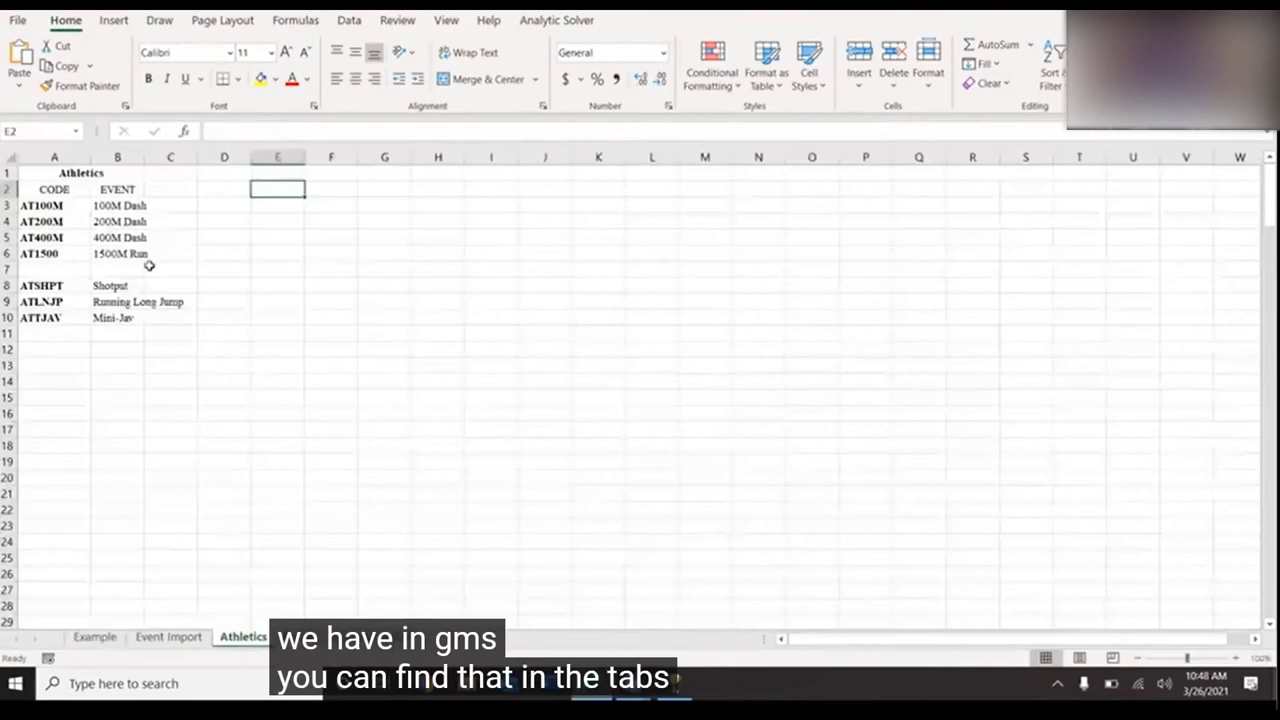
# - Pick VBTEAM from K2's event code list, then view the Beach Volleyball code sheet
pyautogui.moveTo(62, 204); pyautogui.dragTo(60, 310)
pyautogui.click(168, 637)
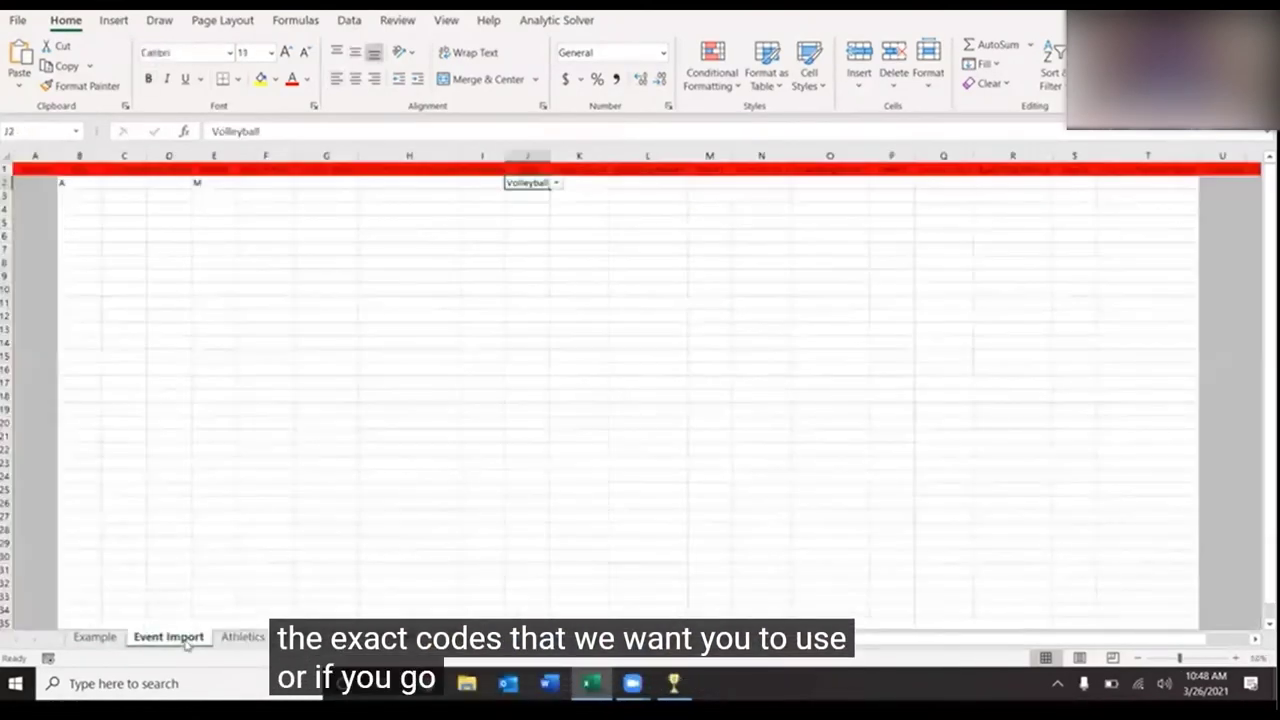
pyautogui.click(596, 183)
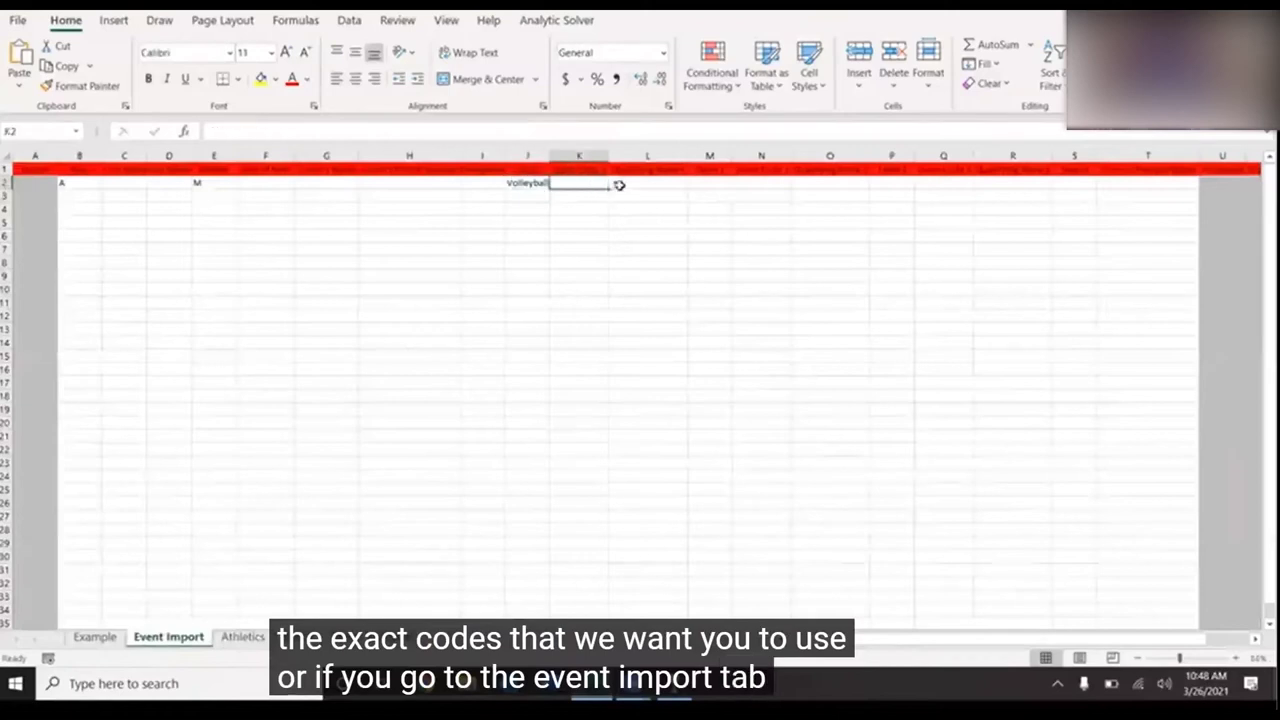
pyautogui.click(614, 185)
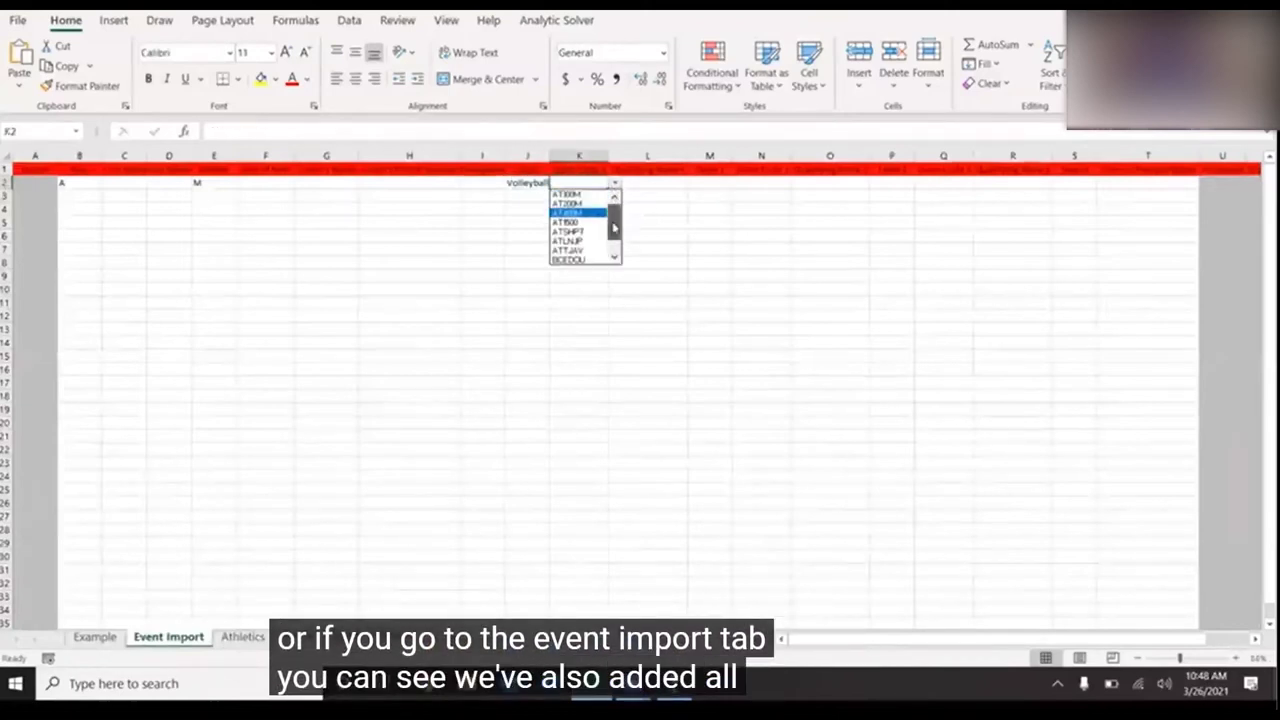
pyautogui.scroll(2, 614, 240)
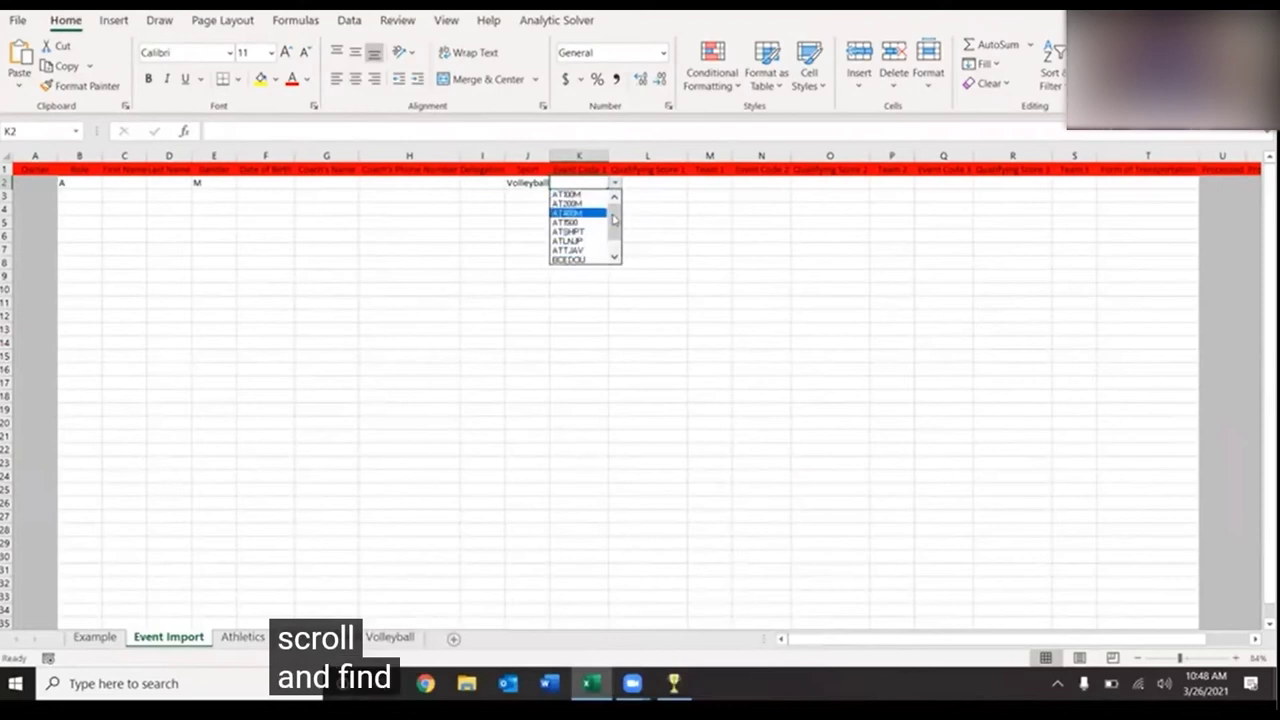
pyautogui.scroll(-1, 613, 213)
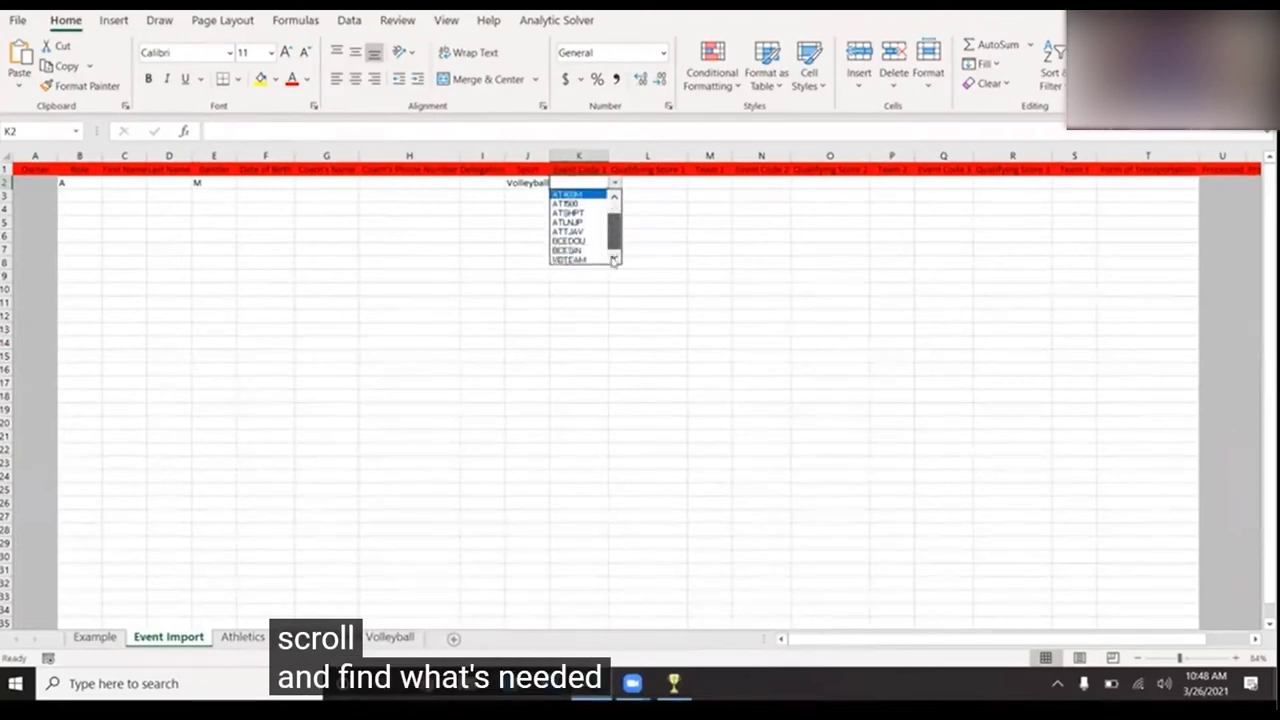
pyautogui.press('Down')
pyautogui.press('Down')
pyautogui.press('Down')
pyautogui.press('Down')
pyautogui.press('Down')
pyautogui.press('Down')
pyautogui.press('Down')
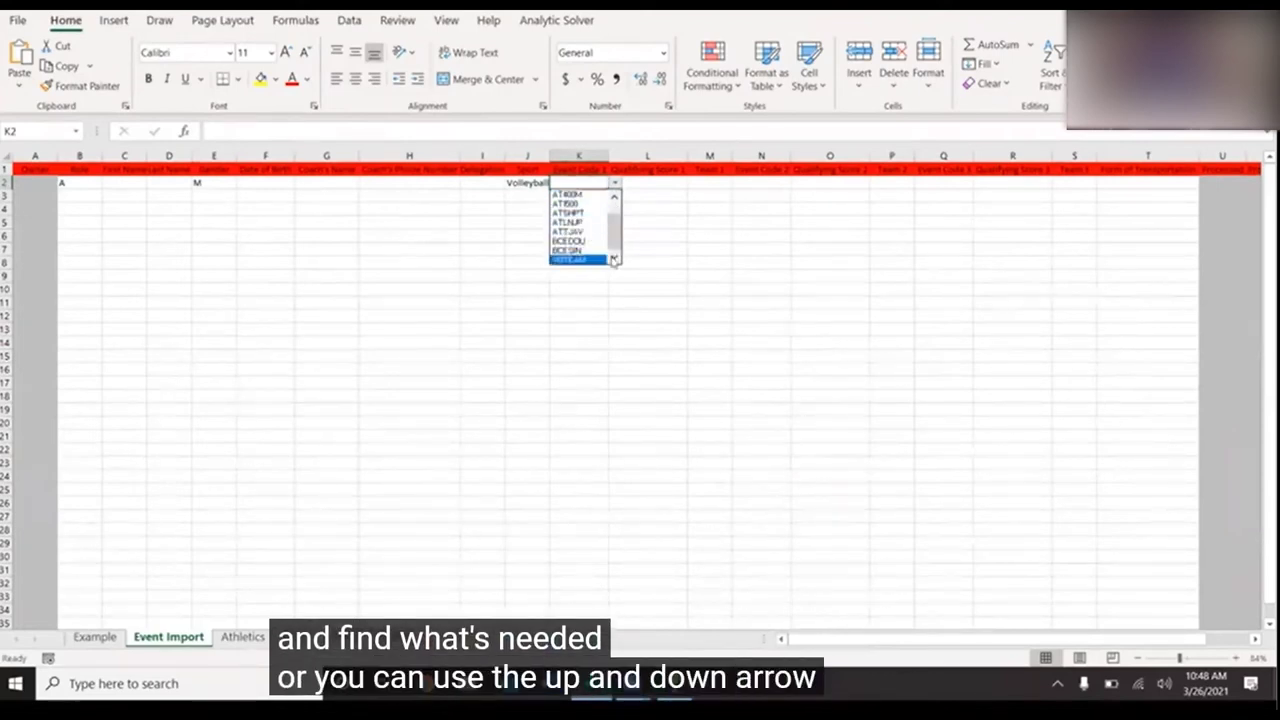
pyautogui.press('Return')
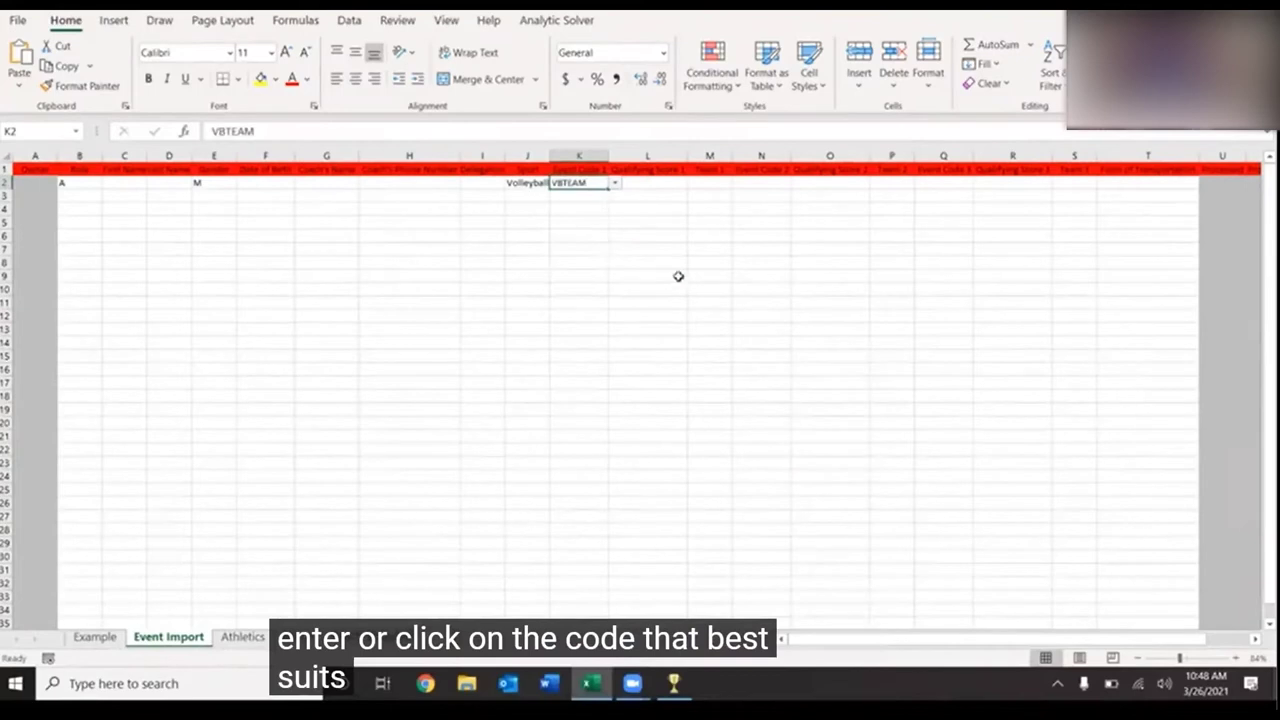
pyautogui.click(372, 636)
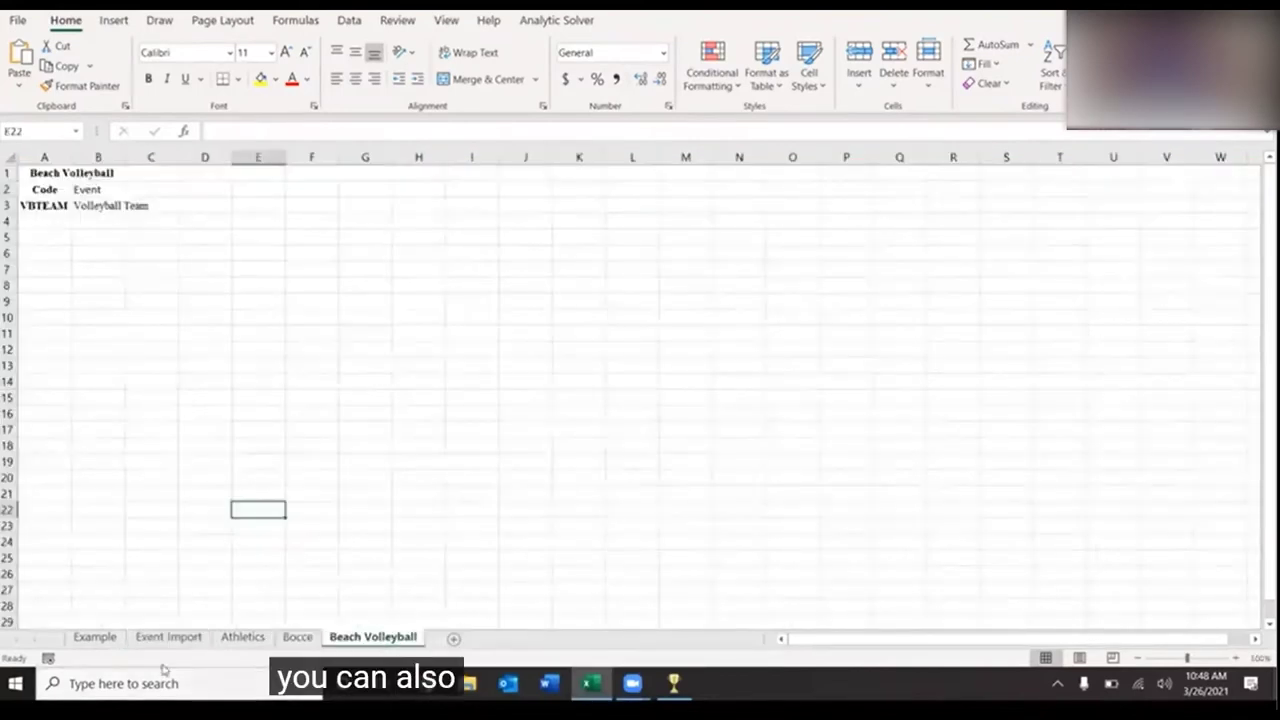
# - Copy the Beach Volleyball code table A1:B3
pyautogui.moveTo(92, 172); pyautogui.dragTo(94, 203)
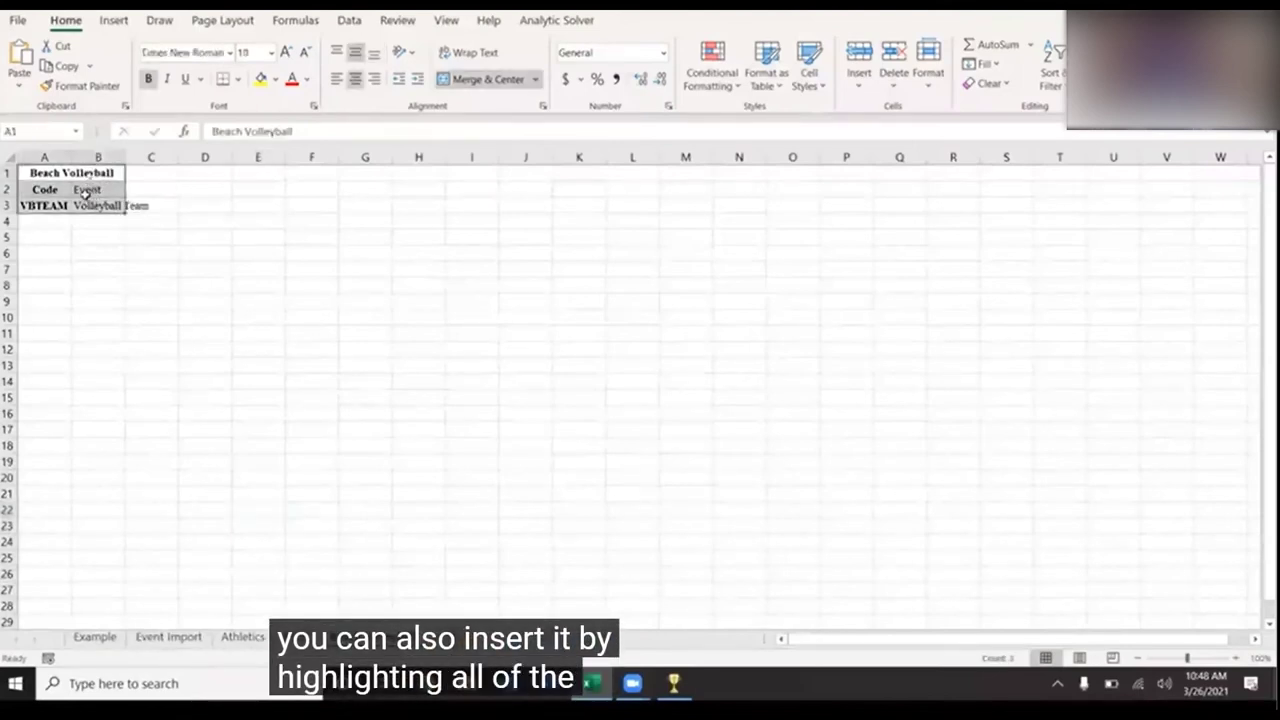
pyautogui.rightClick(90, 167)
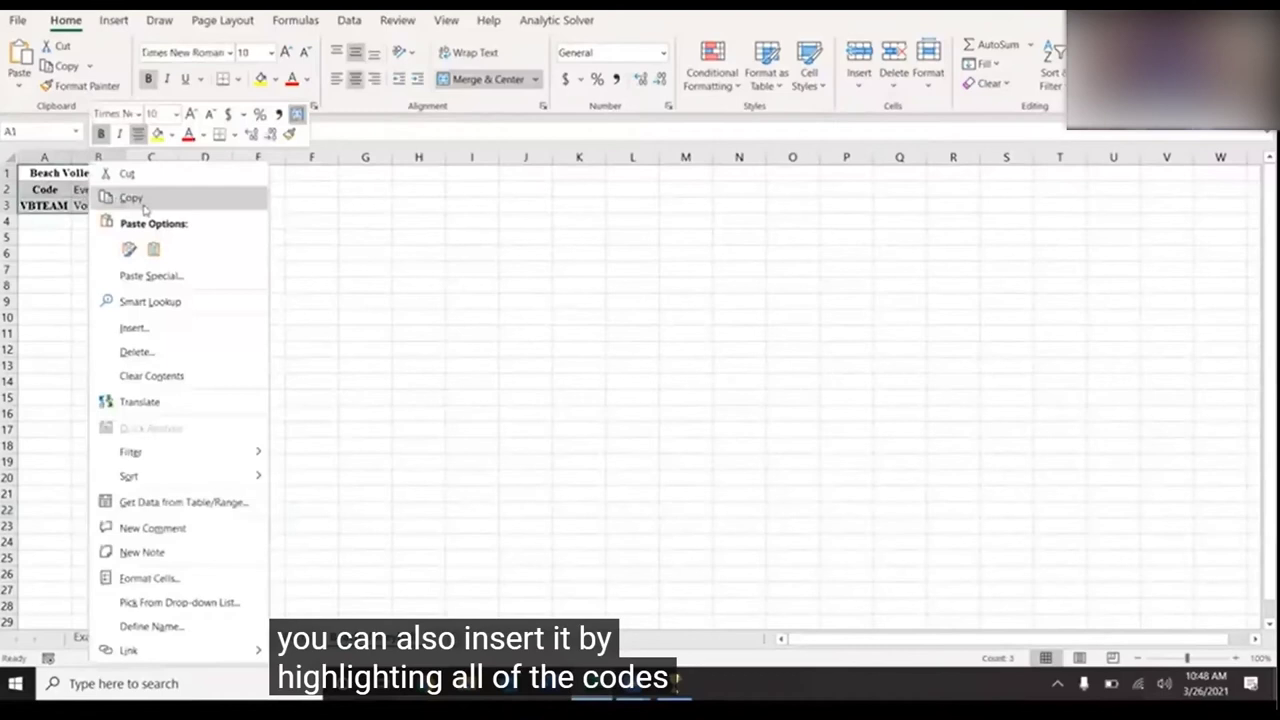
pyautogui.click(144, 205)
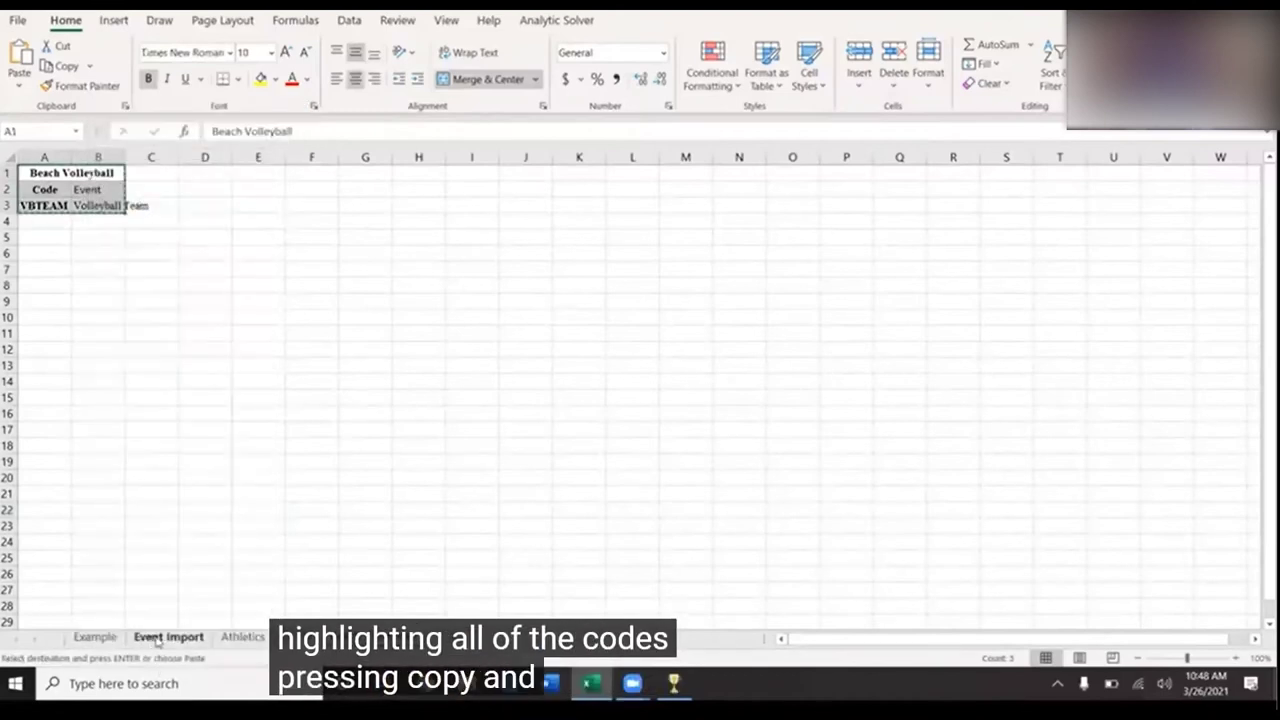
# - Paste the code table at X3 on Event Import, delete it again, and return to the Example sheet
pyautogui.click(157, 638)
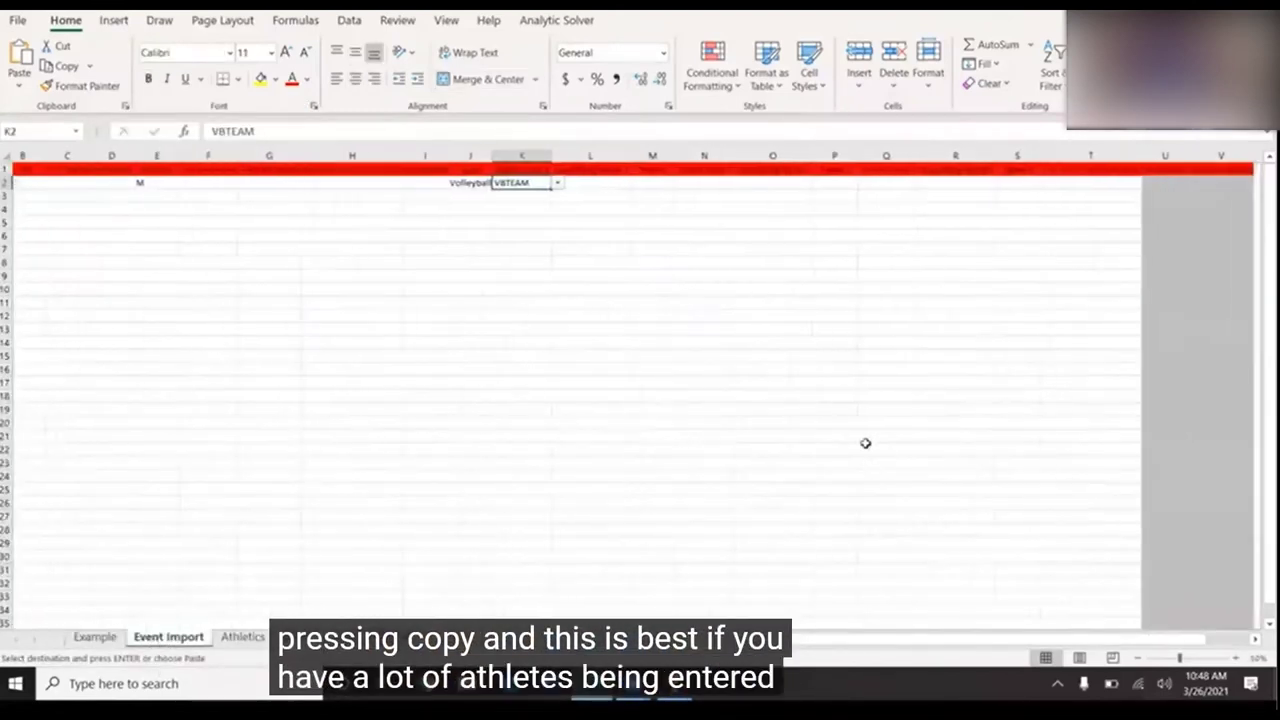
pyautogui.hscroll(5, 865, 443)
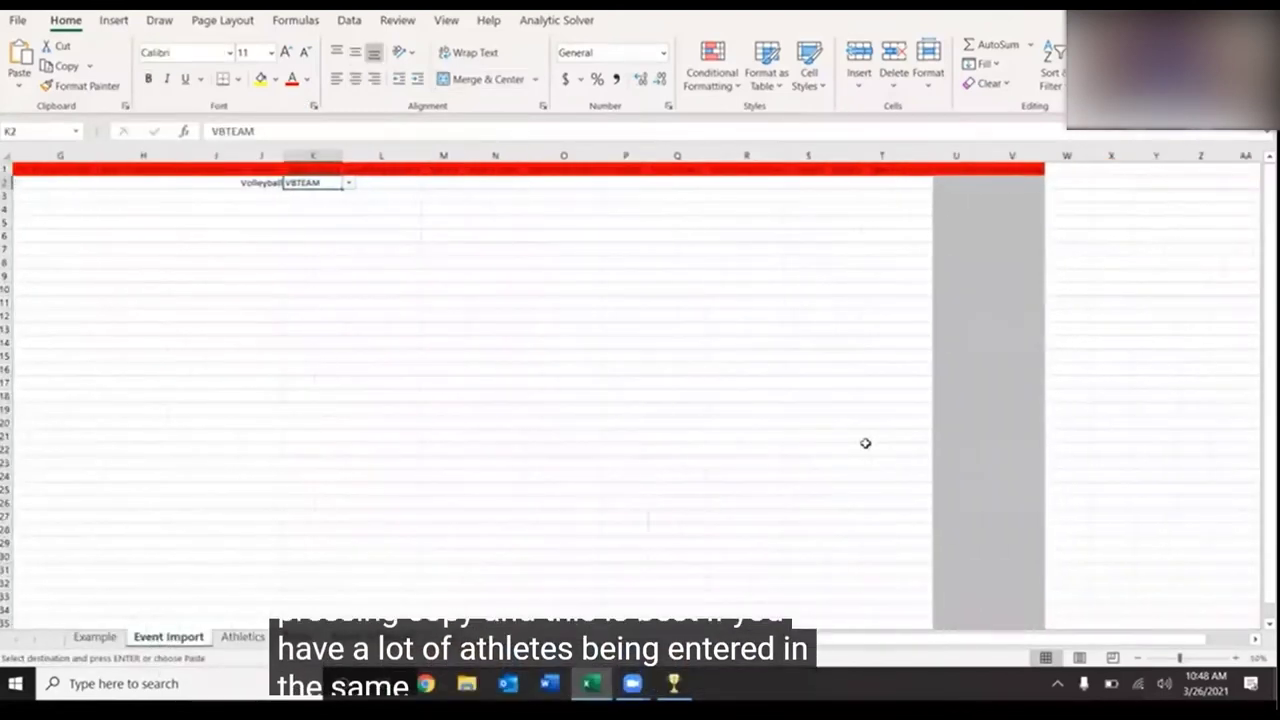
pyautogui.click(1088, 191)
pyautogui.rightClick(1088, 191)
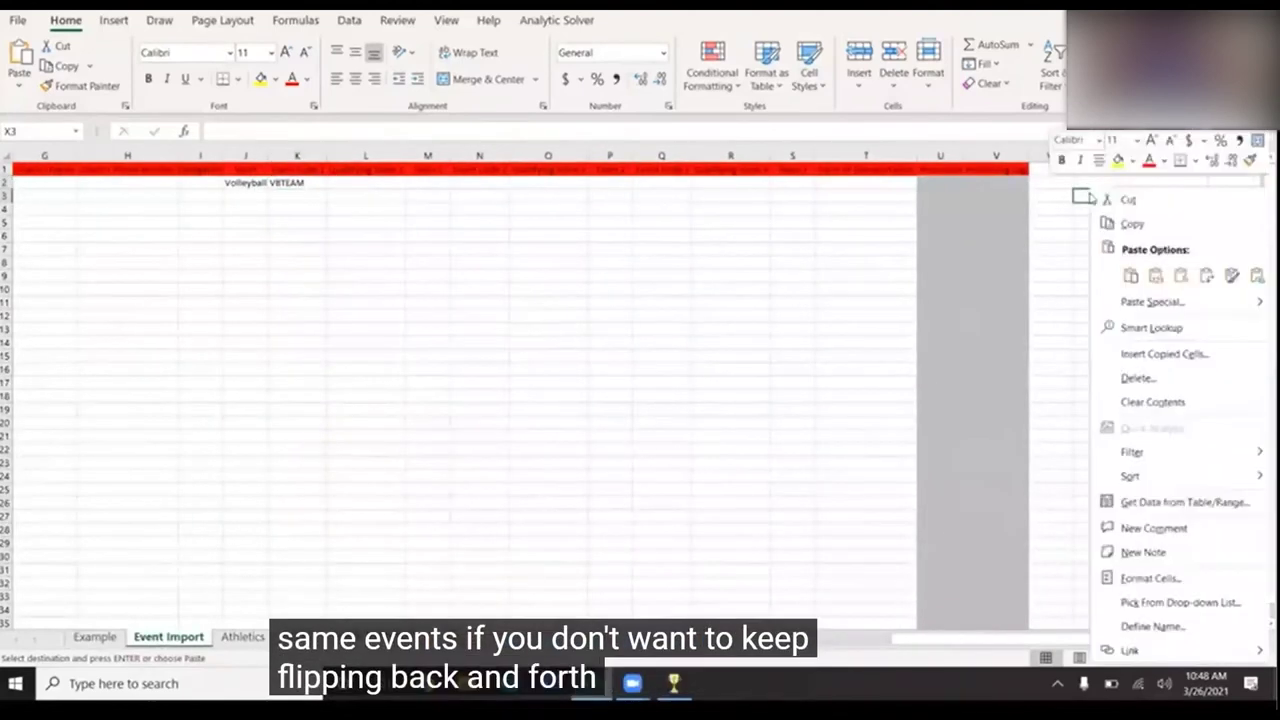
pyautogui.click(1130, 275)
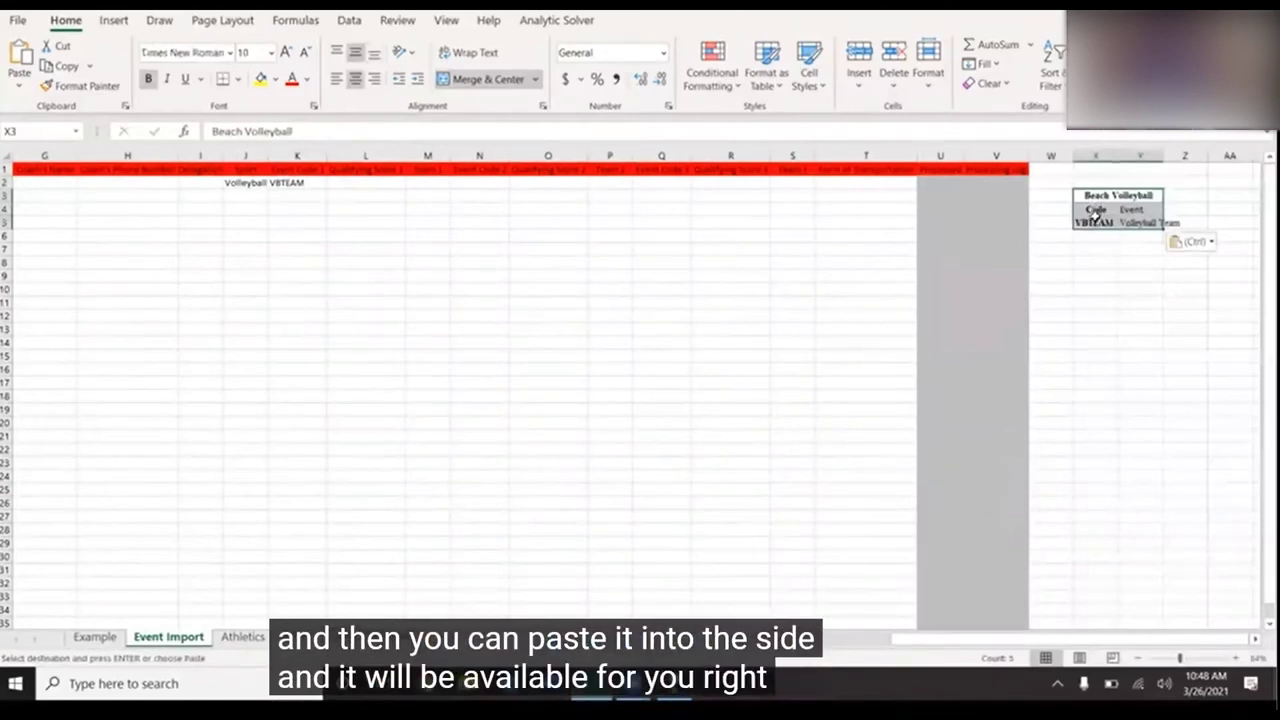
pyautogui.press('Delete')
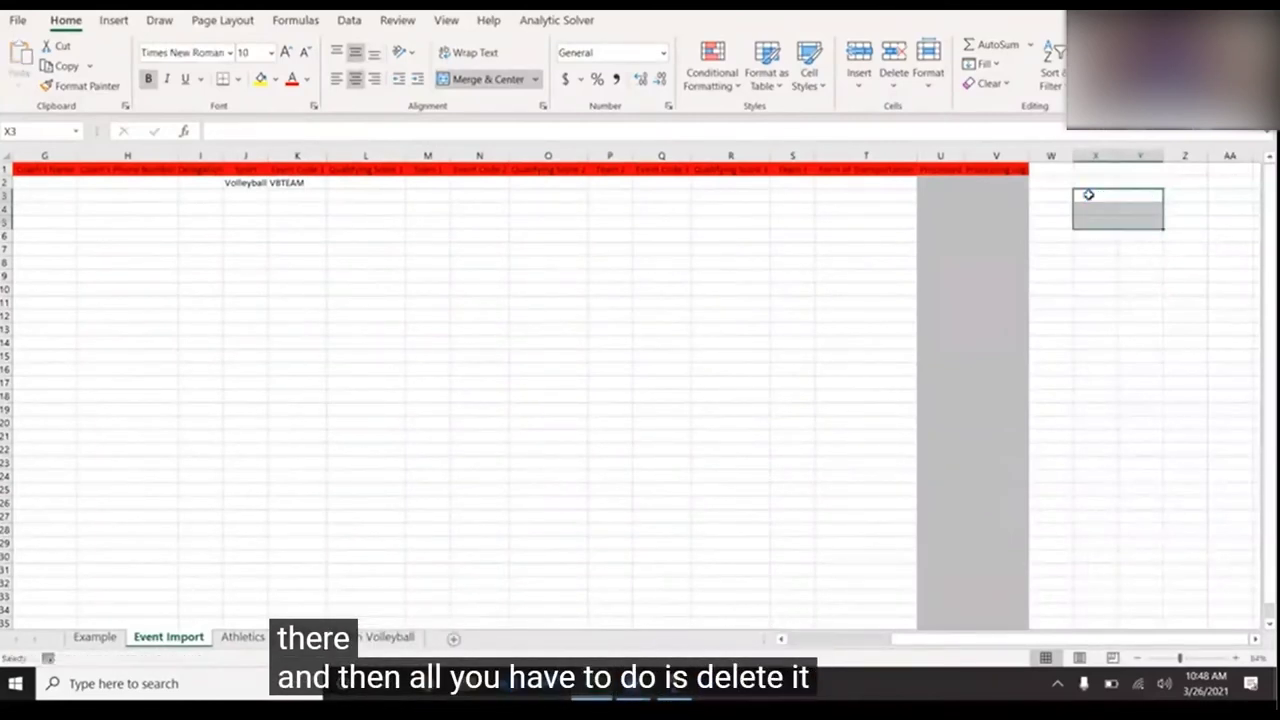
pyautogui.hscroll(-3, 734, 349)
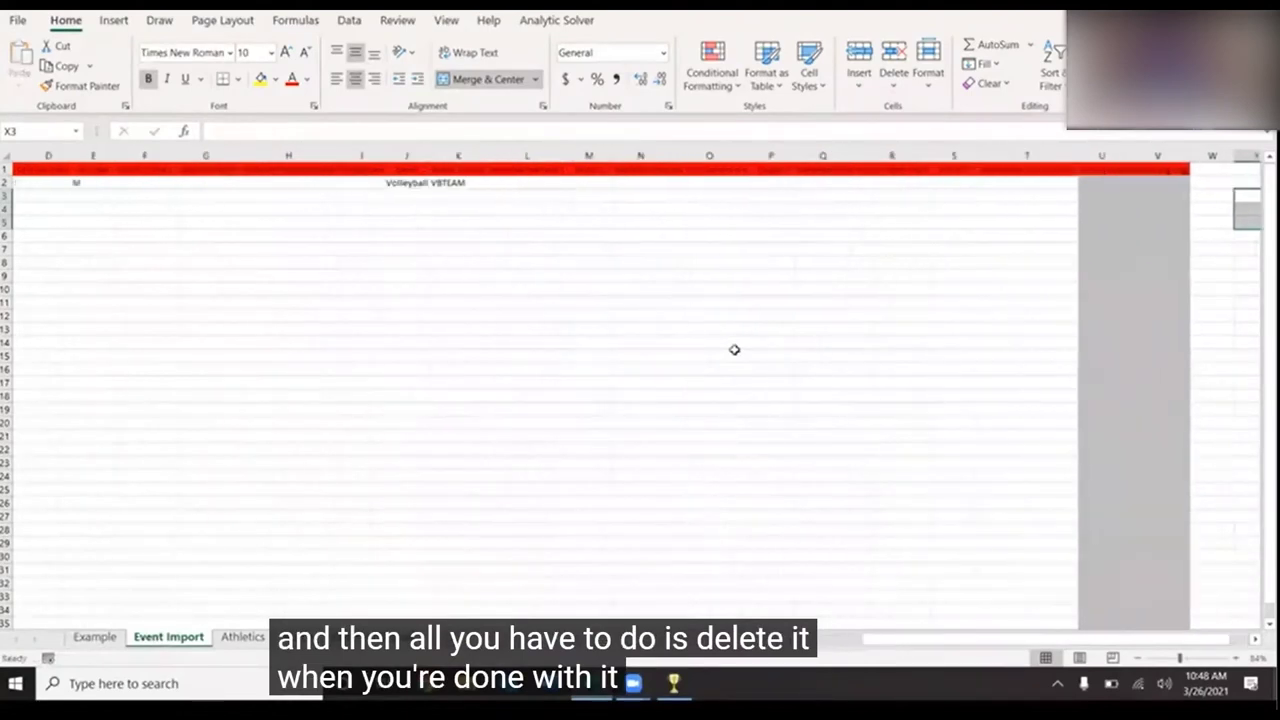
pyautogui.hscroll(-3, 734, 349)
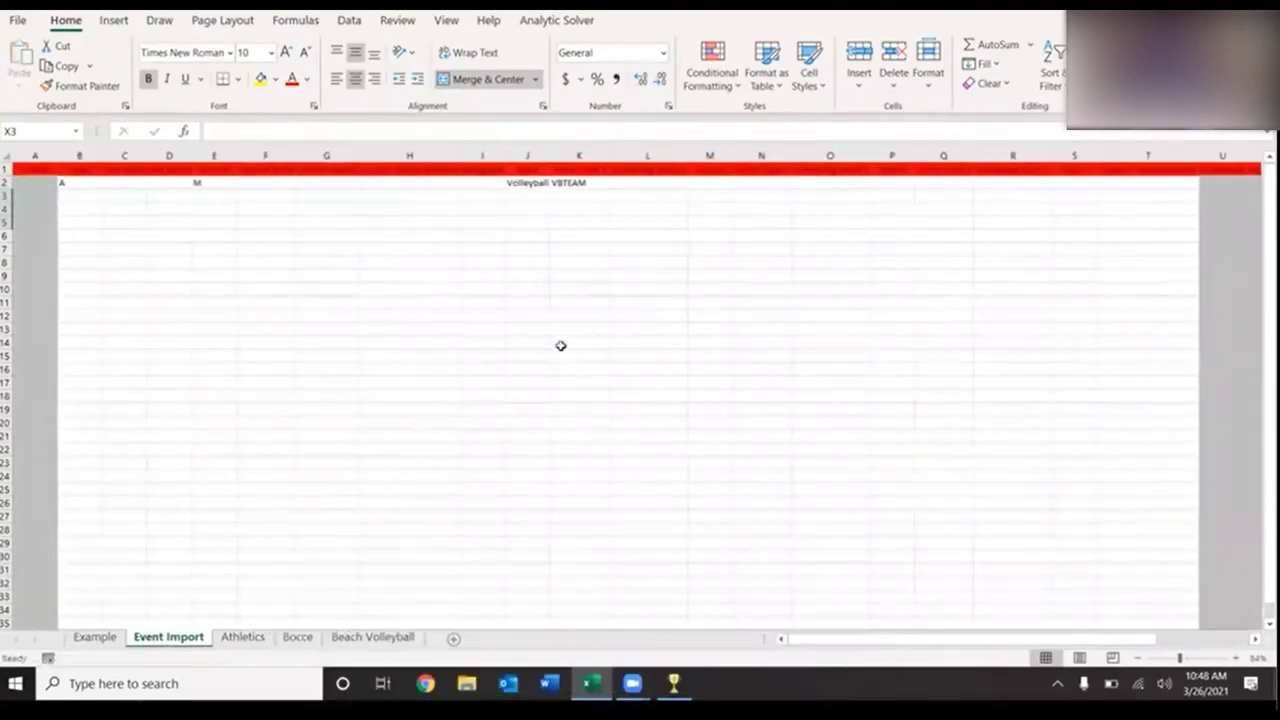
pyautogui.click(82, 639)
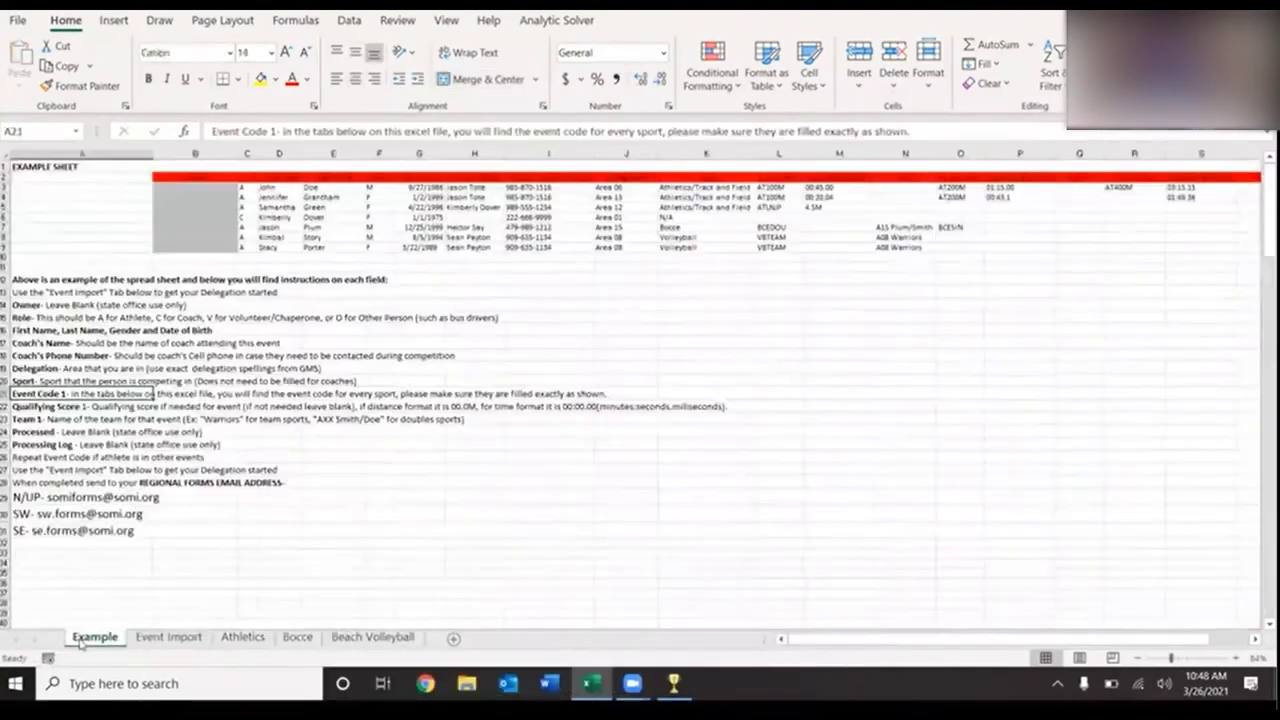
pyautogui.moveTo(838, 177); pyautogui.dragTo(838, 214)
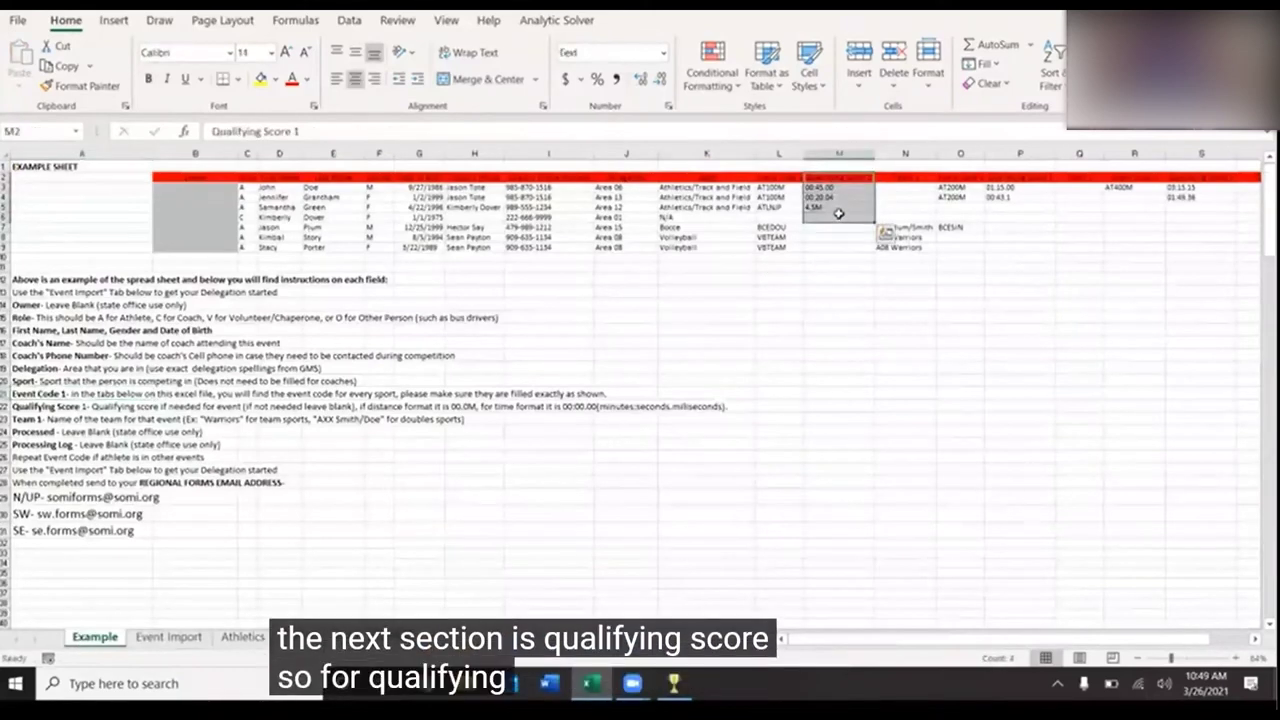
pyautogui.click(33, 407)
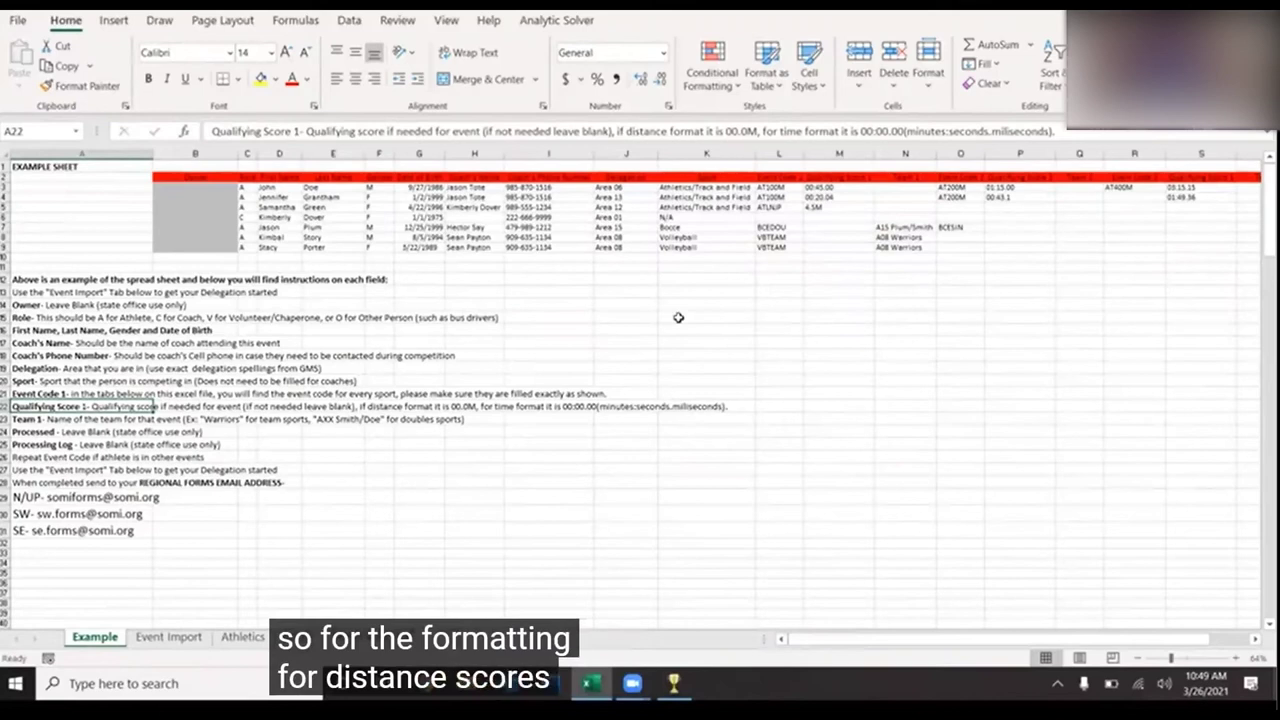
pyautogui.click(846, 207)
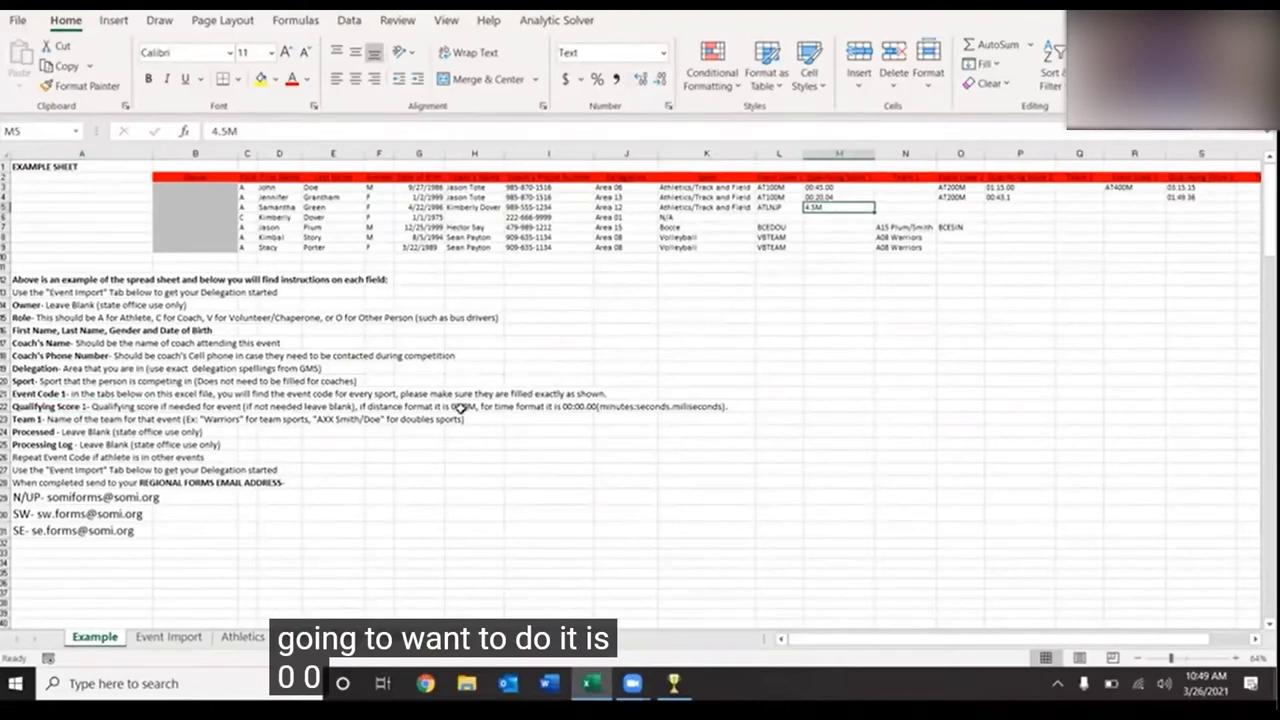
pyautogui.click(106, 404)
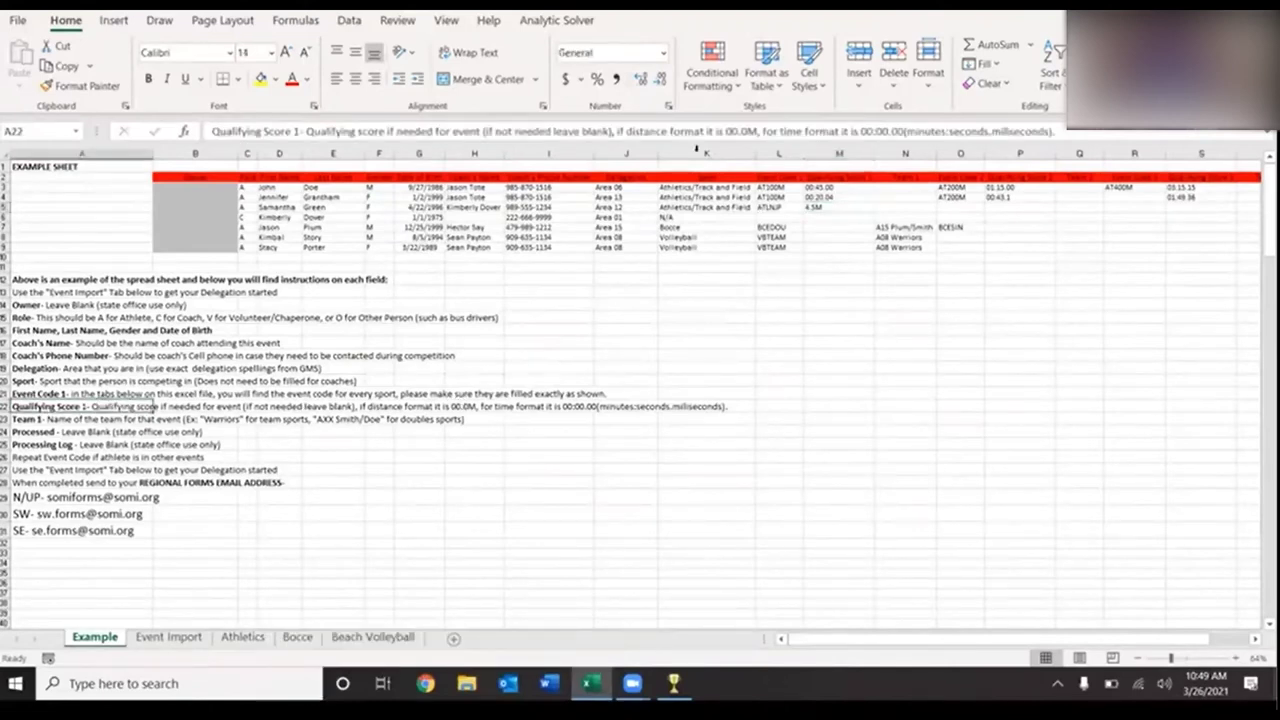
pyautogui.moveTo(724, 130); pyautogui.dragTo(760, 131)
pyautogui.moveTo(856, 131); pyautogui.dragTo(1054, 131)
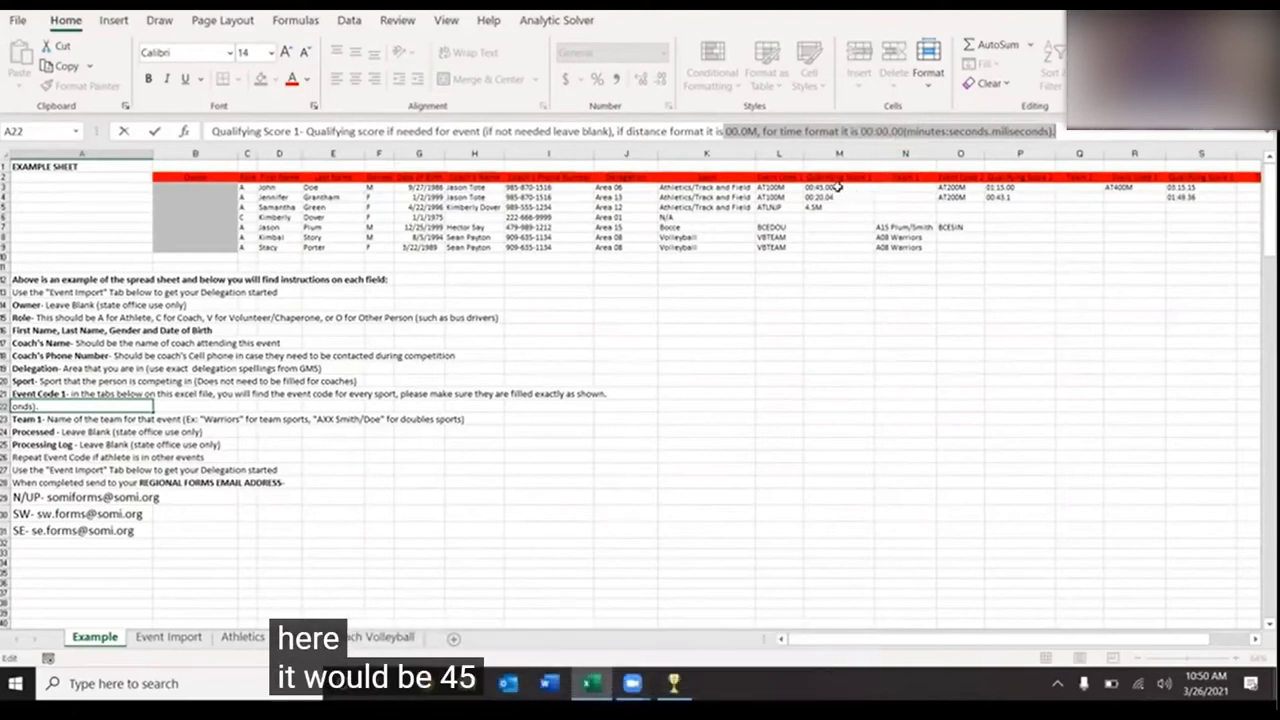
pyautogui.click(838, 187)
pyautogui.moveTo(748, 188); pyautogui.dragTo(852, 197)
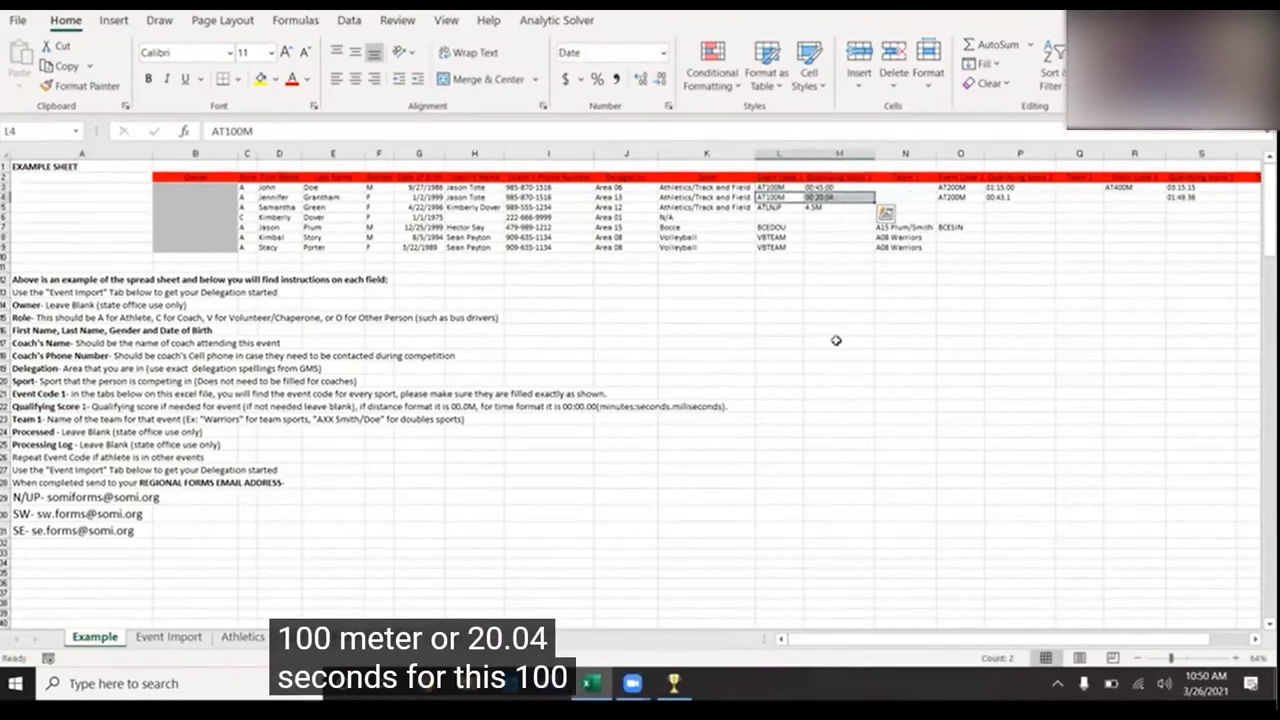
pyautogui.click(30, 422)
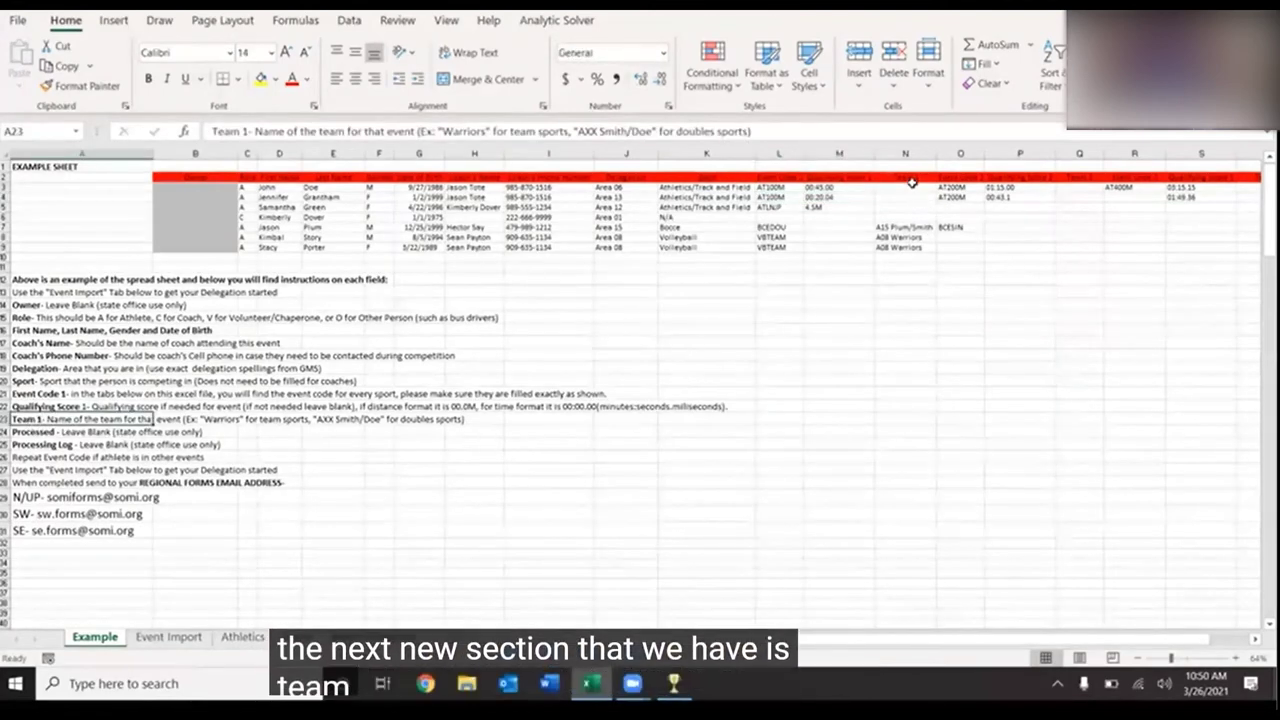
pyautogui.moveTo(908, 175); pyautogui.dragTo(912, 258)
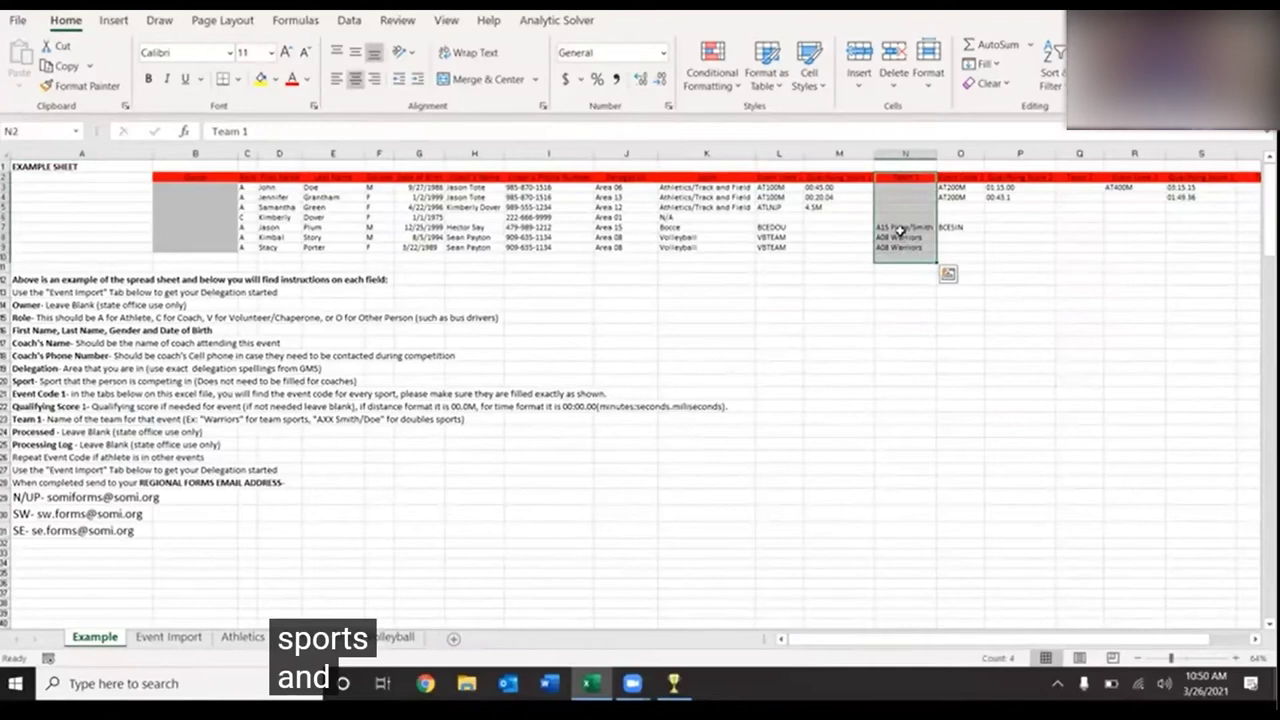
pyautogui.click(901, 230)
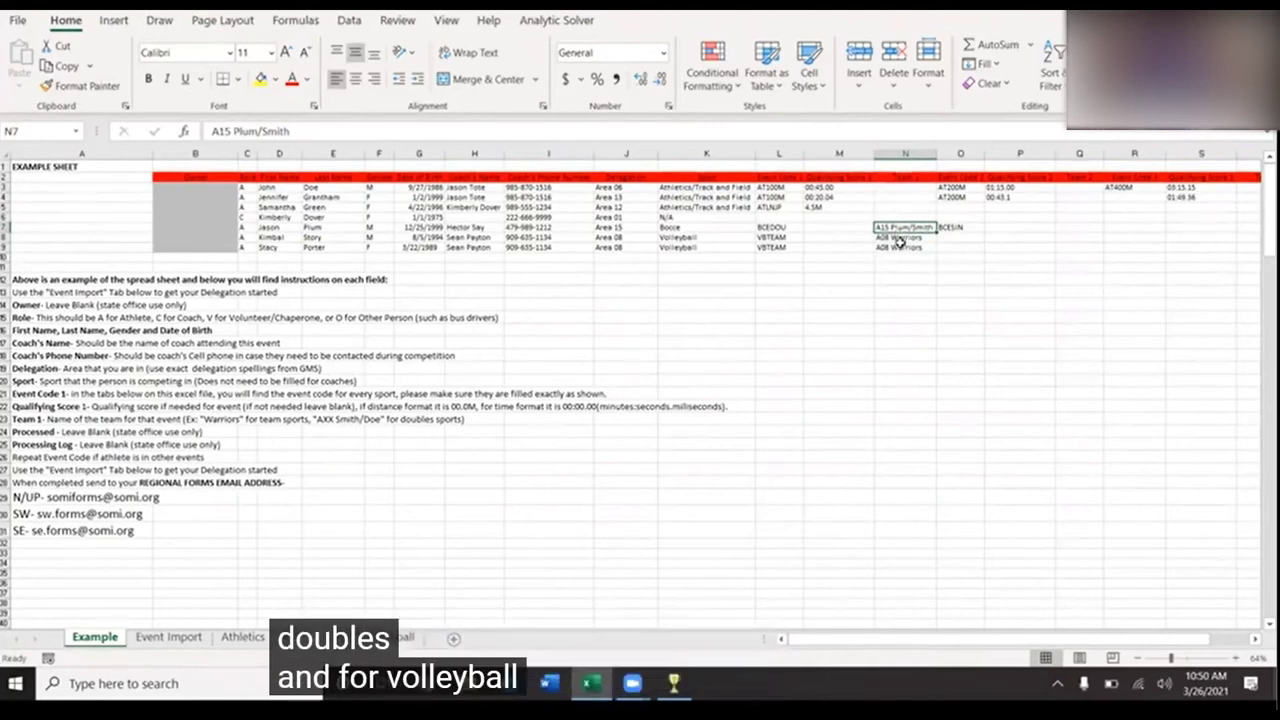
pyautogui.click(900, 241)
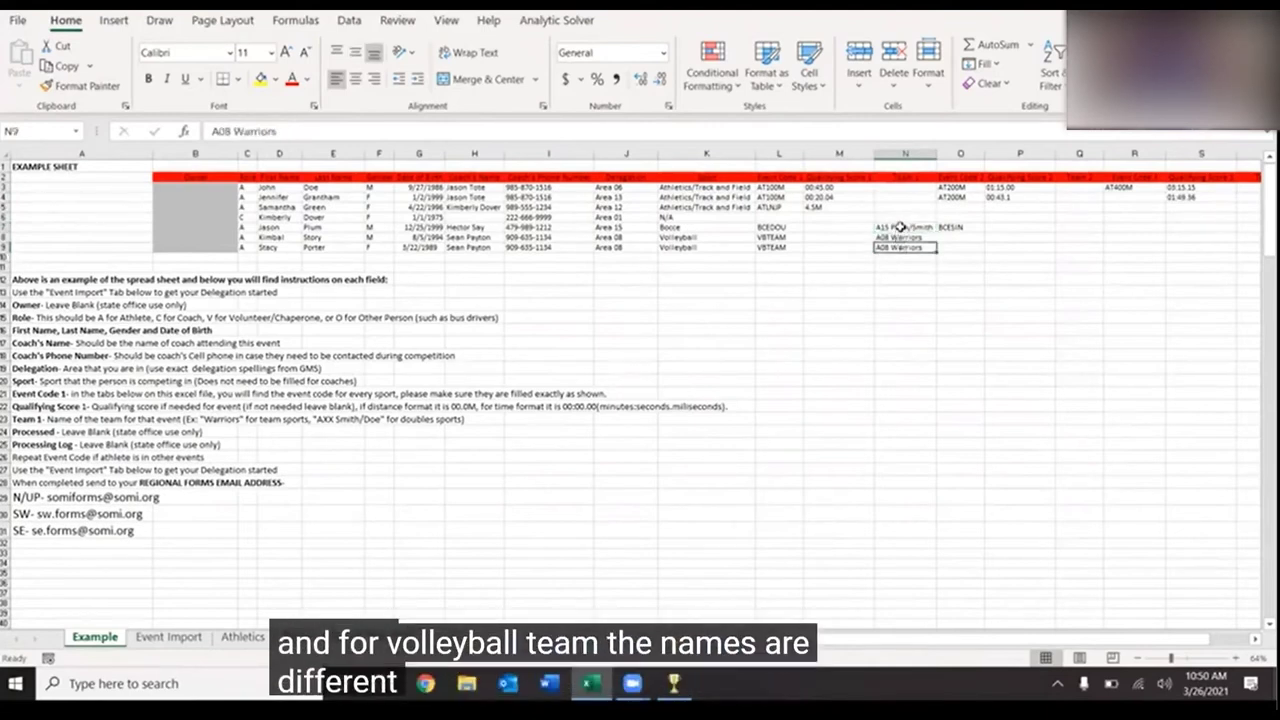
pyautogui.click(901, 228)
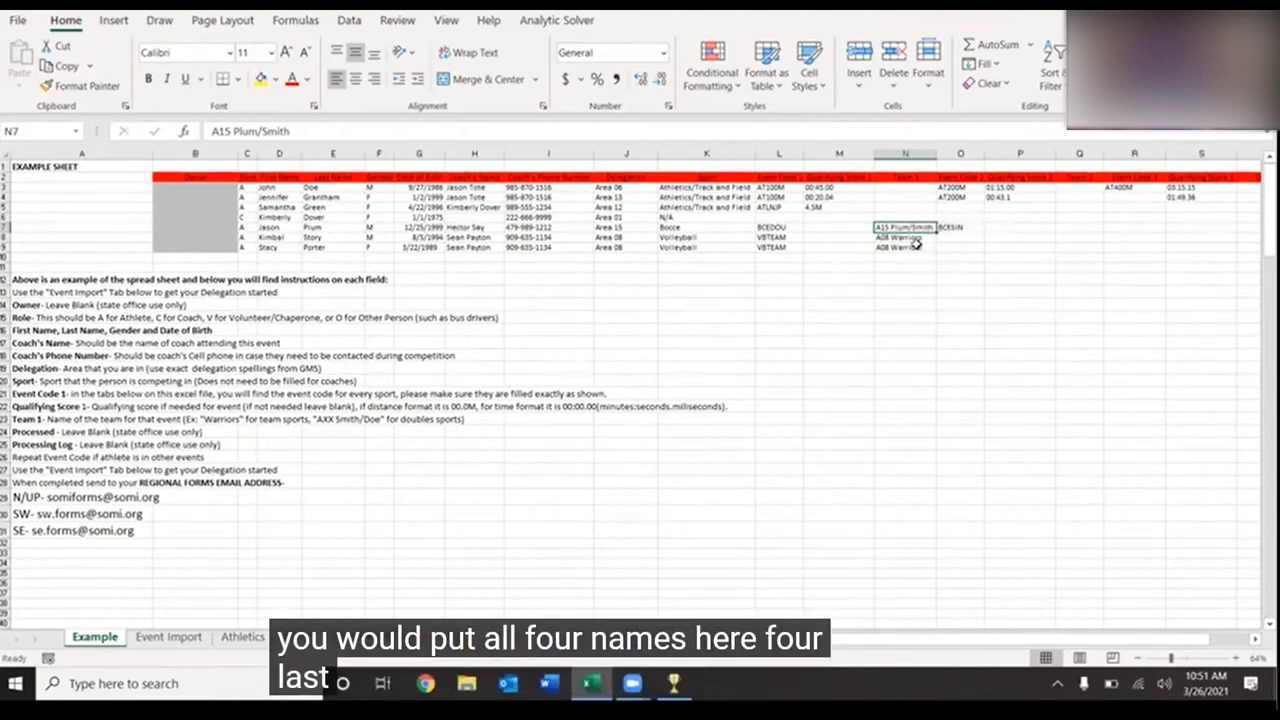
pyautogui.click(916, 248)
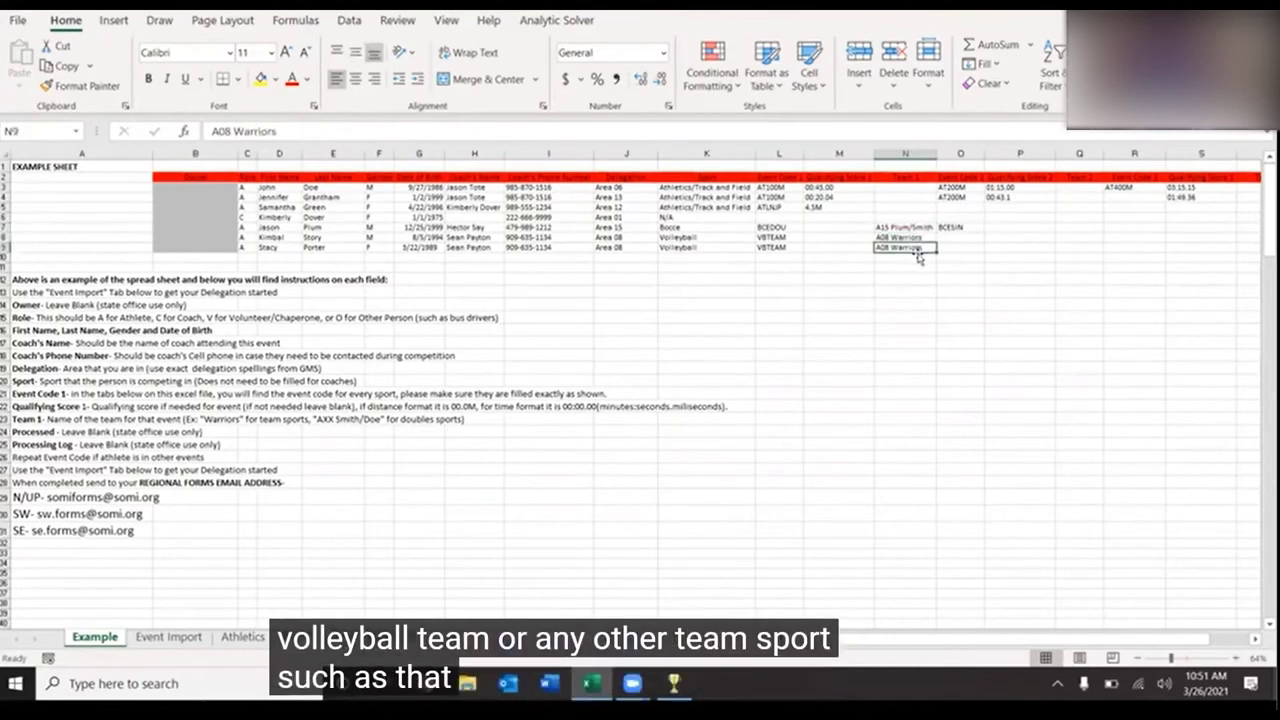
pyautogui.click(898, 239)
pyautogui.moveTo(898, 239); pyautogui.dragTo(898, 248)
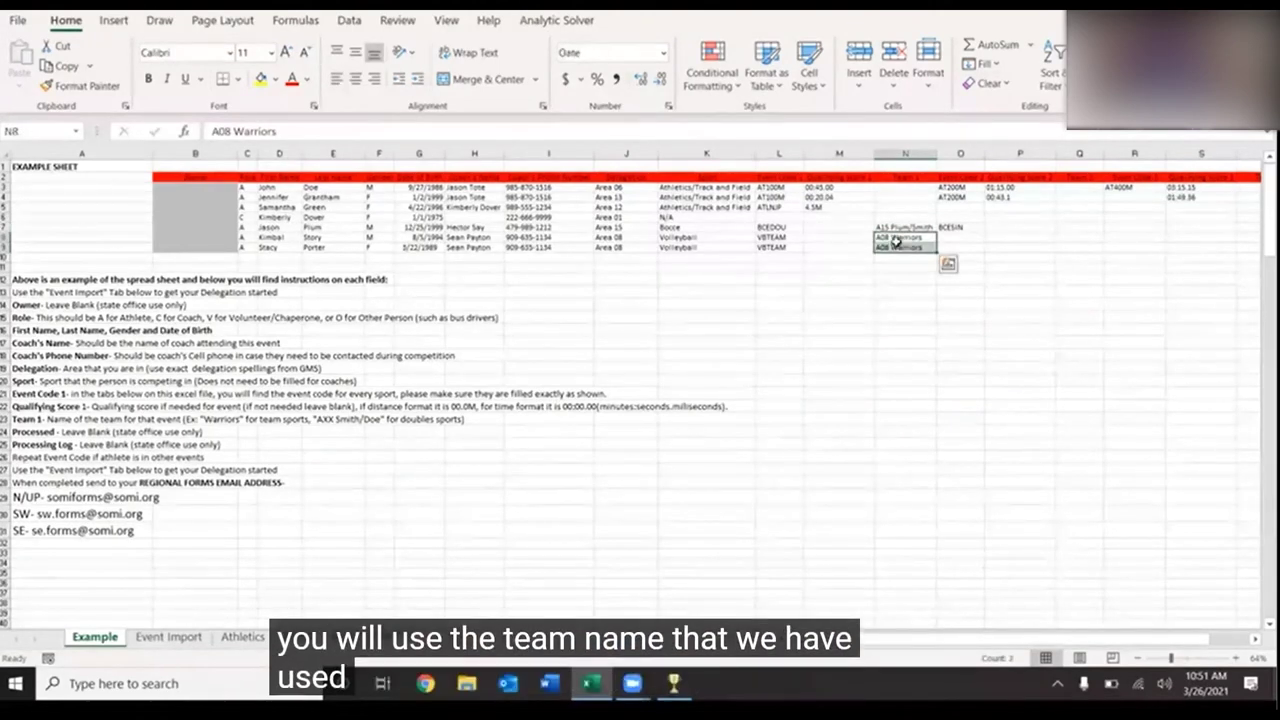
pyautogui.click(897, 239)
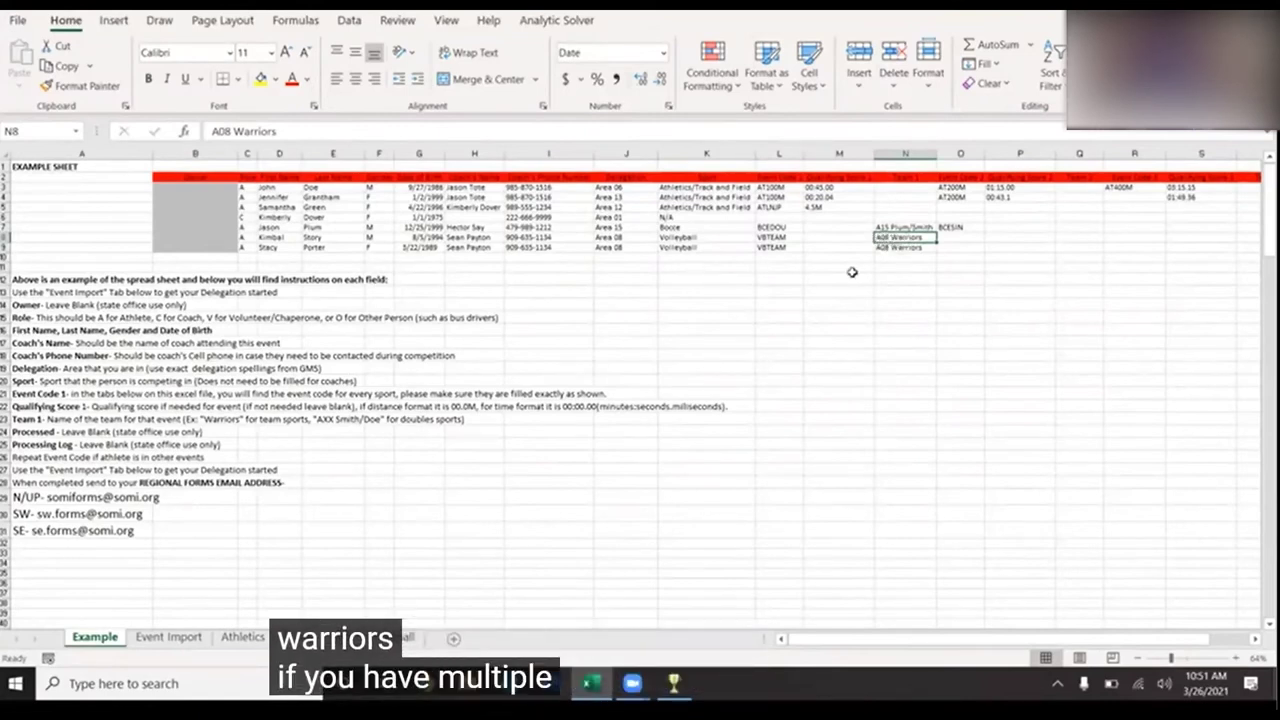
pyautogui.click(897, 248)
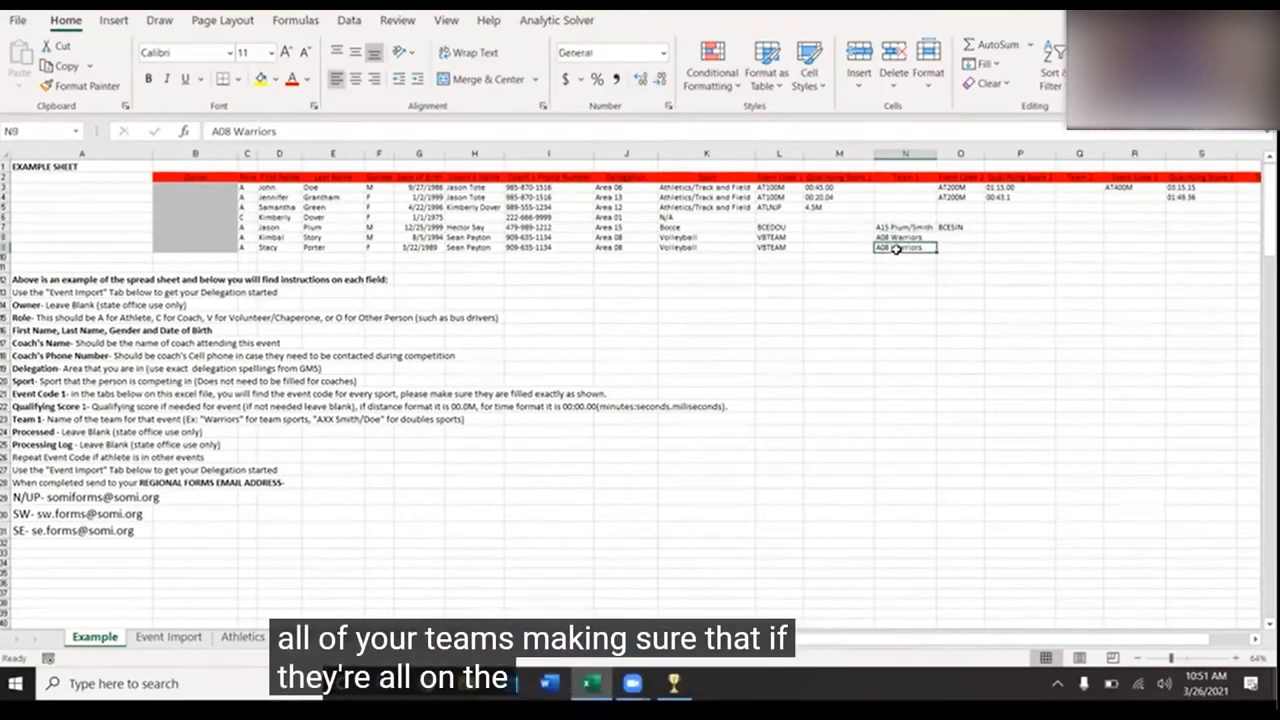
pyautogui.click(890, 258)
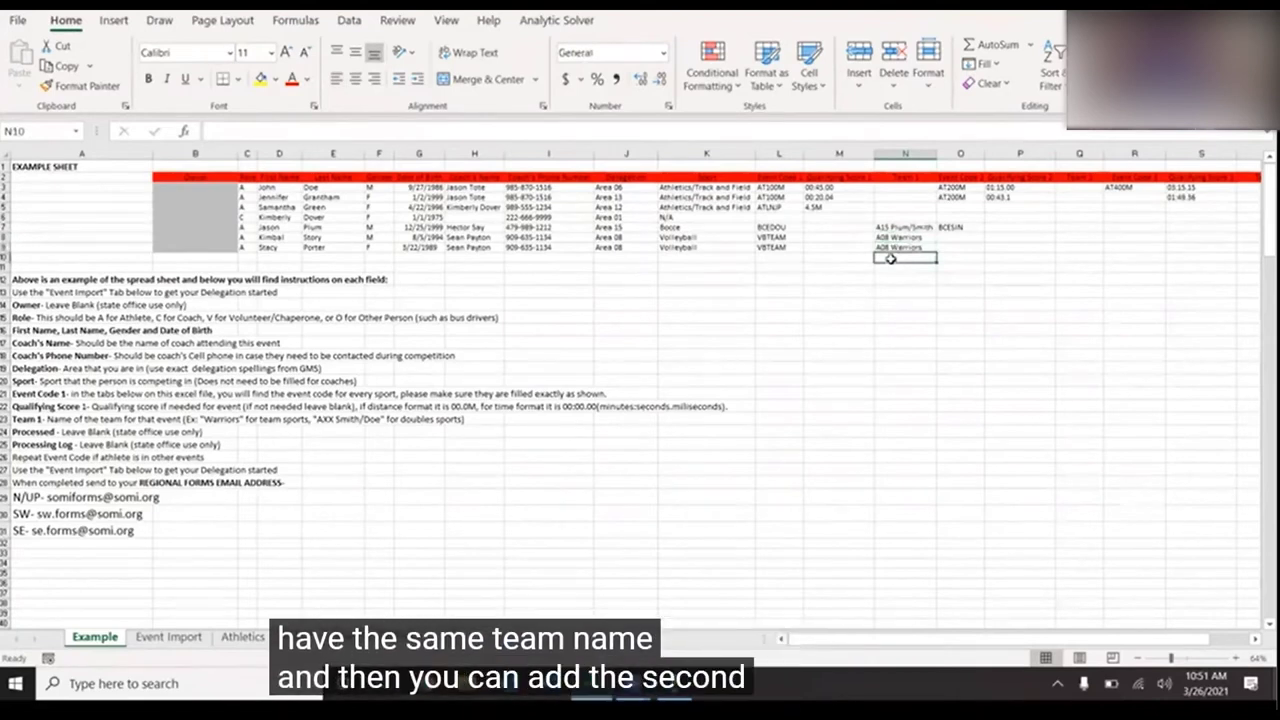
pyautogui.write('A08 ')
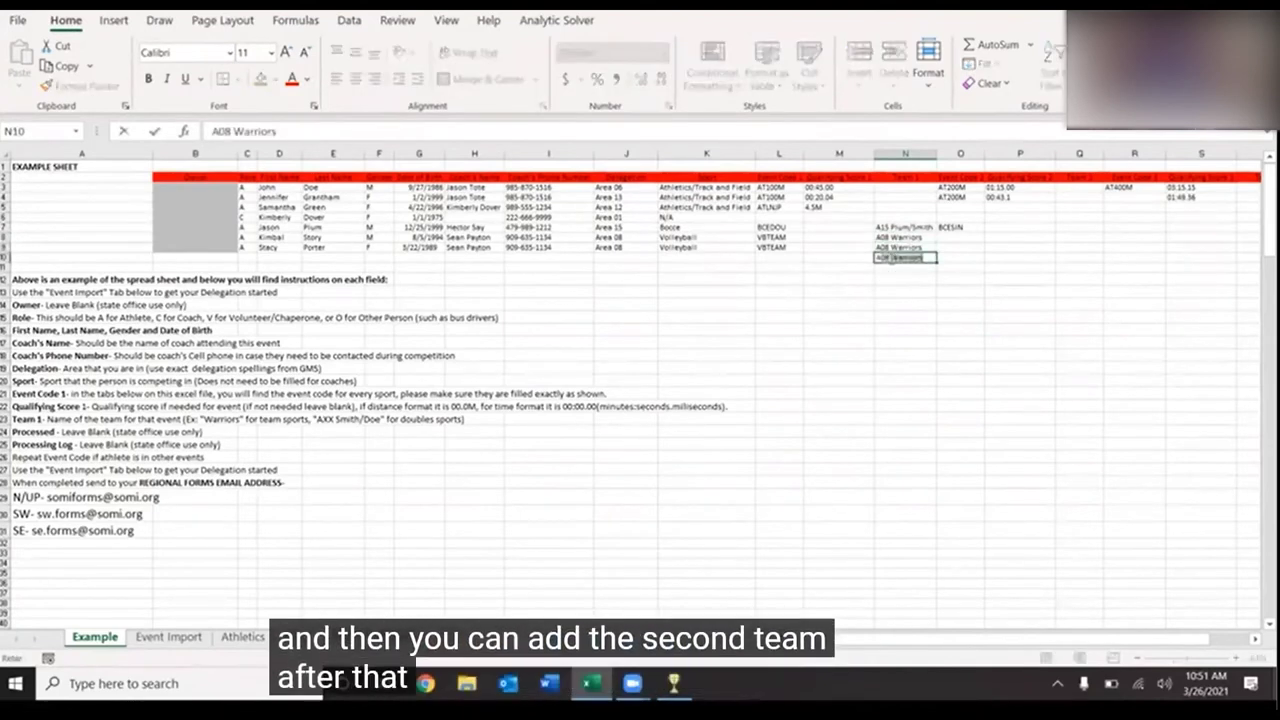
pyautogui.write('Hurricanes')
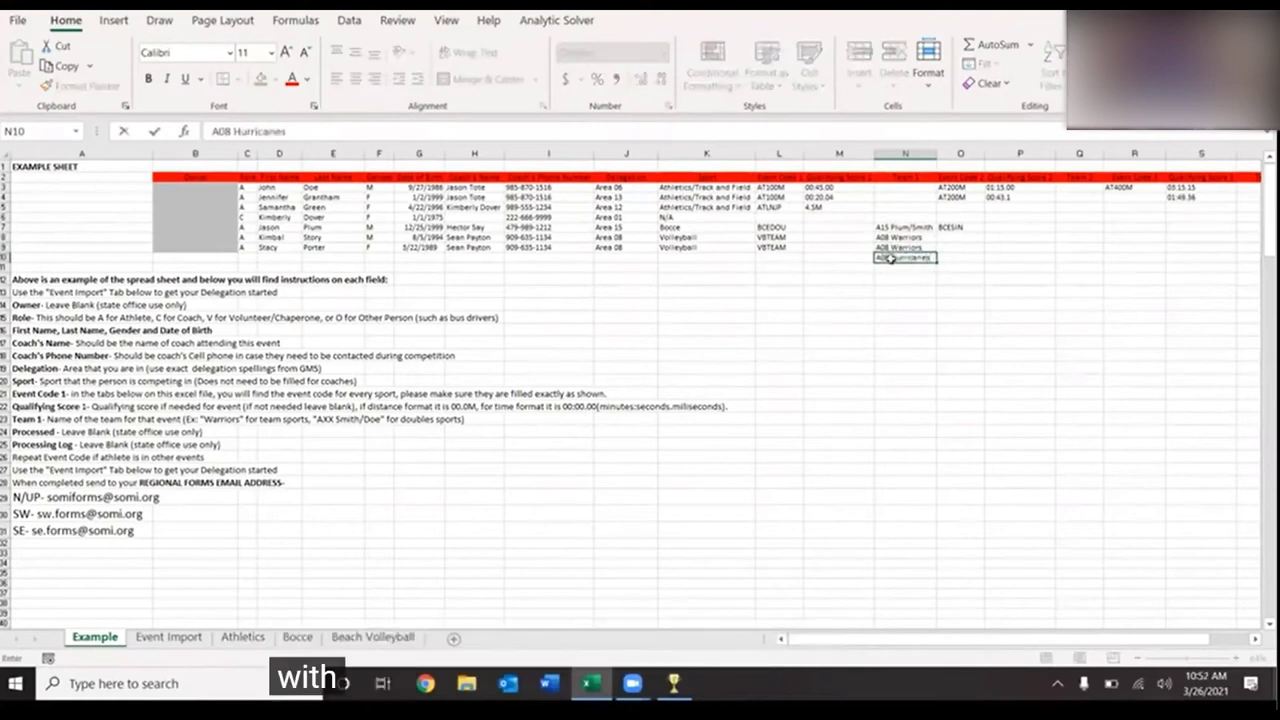
pyautogui.press('Tab')
pyautogui.click(890, 258)
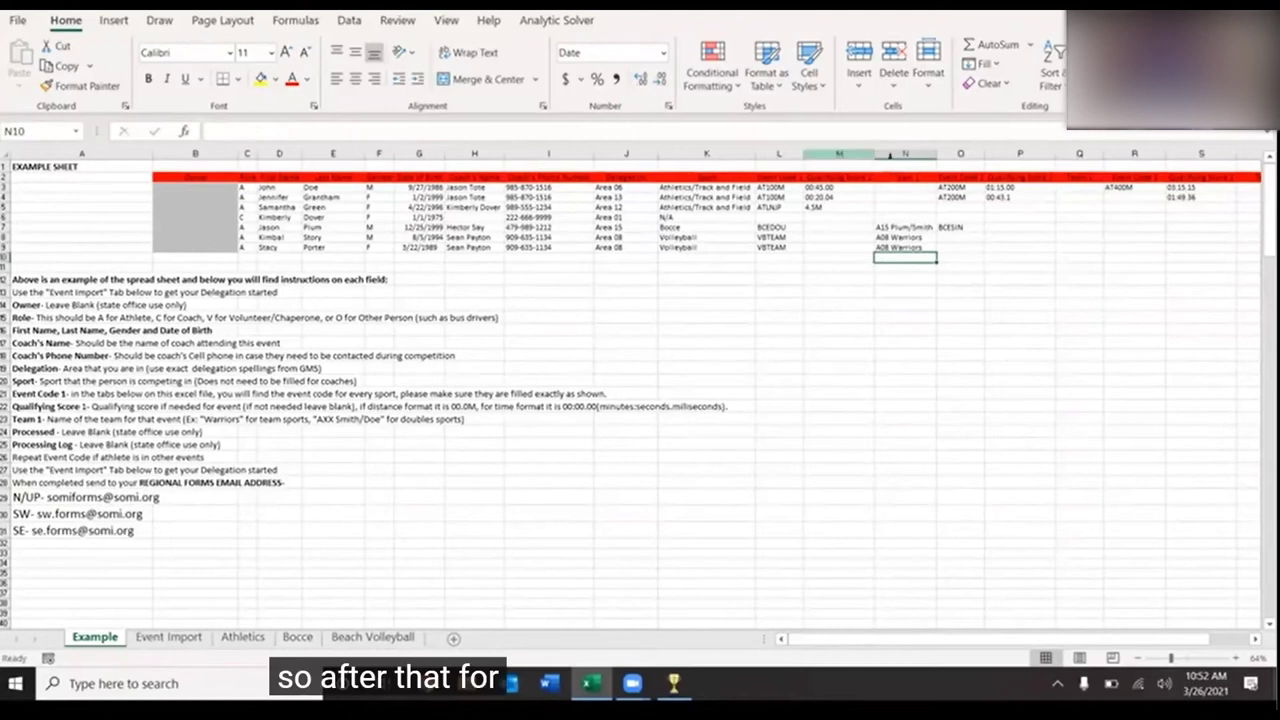
pyautogui.moveTo(965, 156); pyautogui.dragTo(1078, 153)
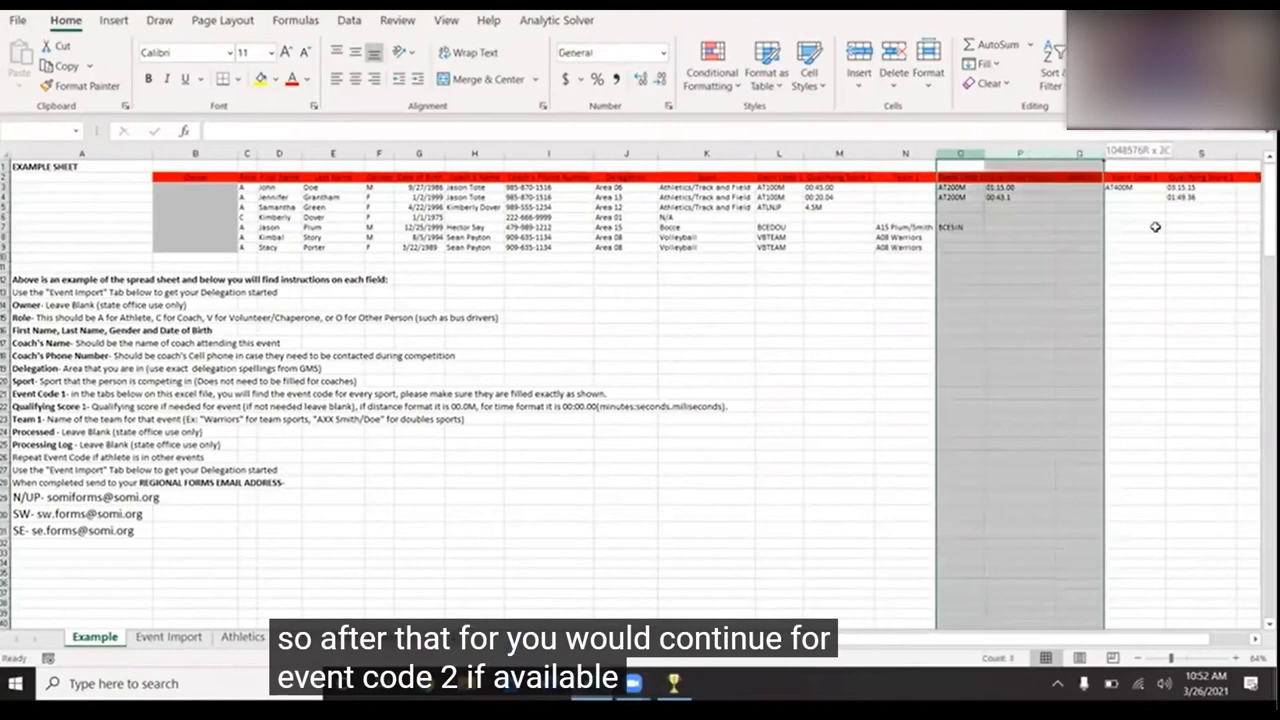
pyautogui.moveTo(1135, 187); pyautogui.dragTo(1248, 240)
pyautogui.click(917, 268)
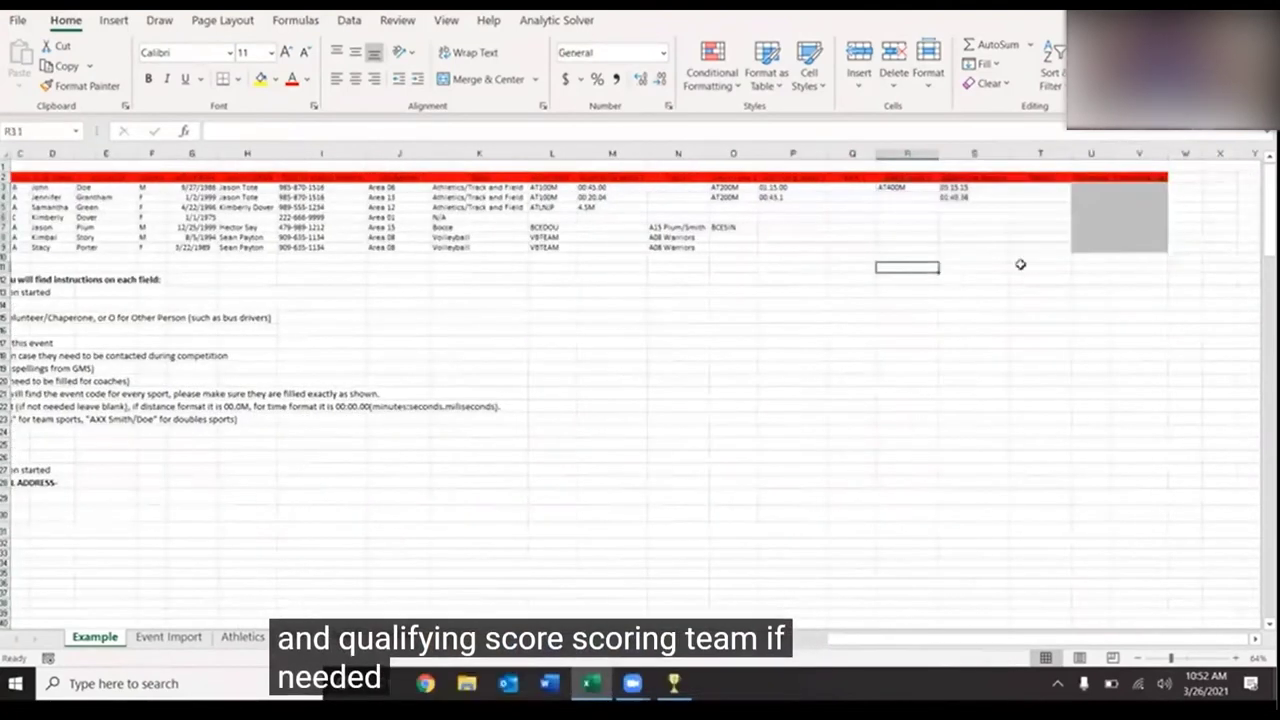
pyautogui.moveTo(1078, 176); pyautogui.dragTo(1135, 242)
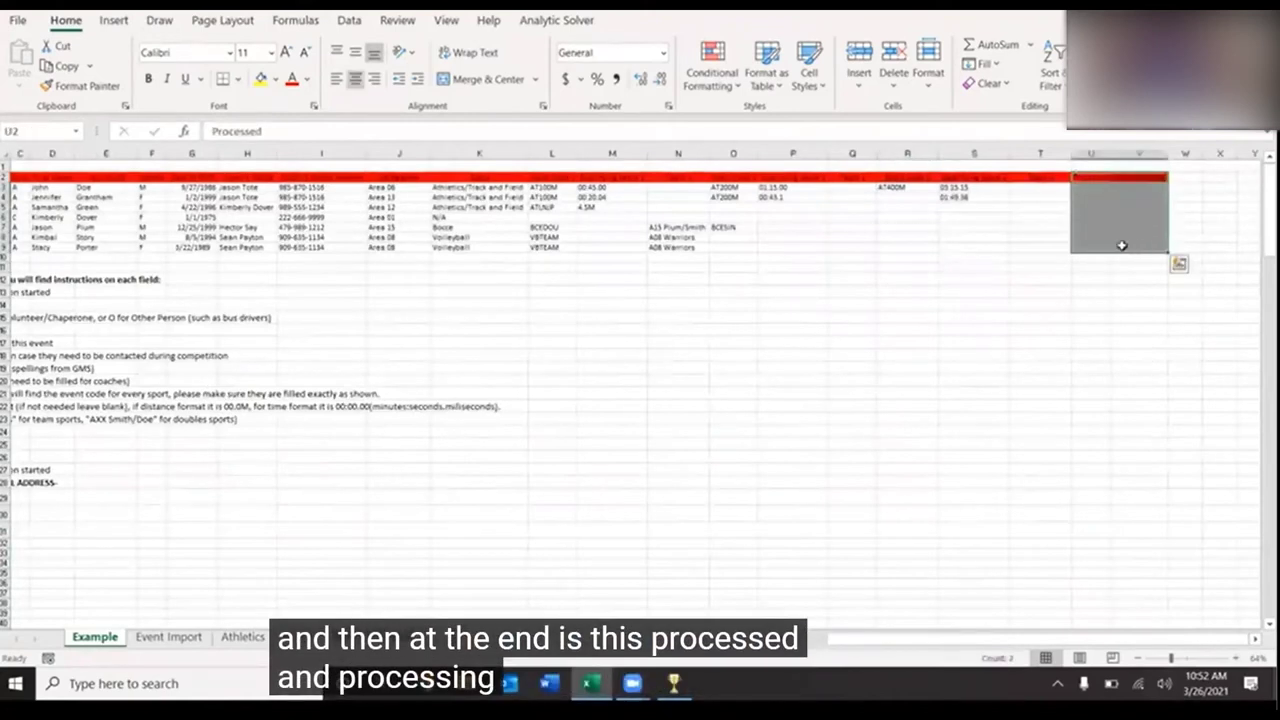
pyautogui.click(994, 354)
pyautogui.hscroll(-1, 997, 354)
pyautogui.hscroll(-5, 997, 354)
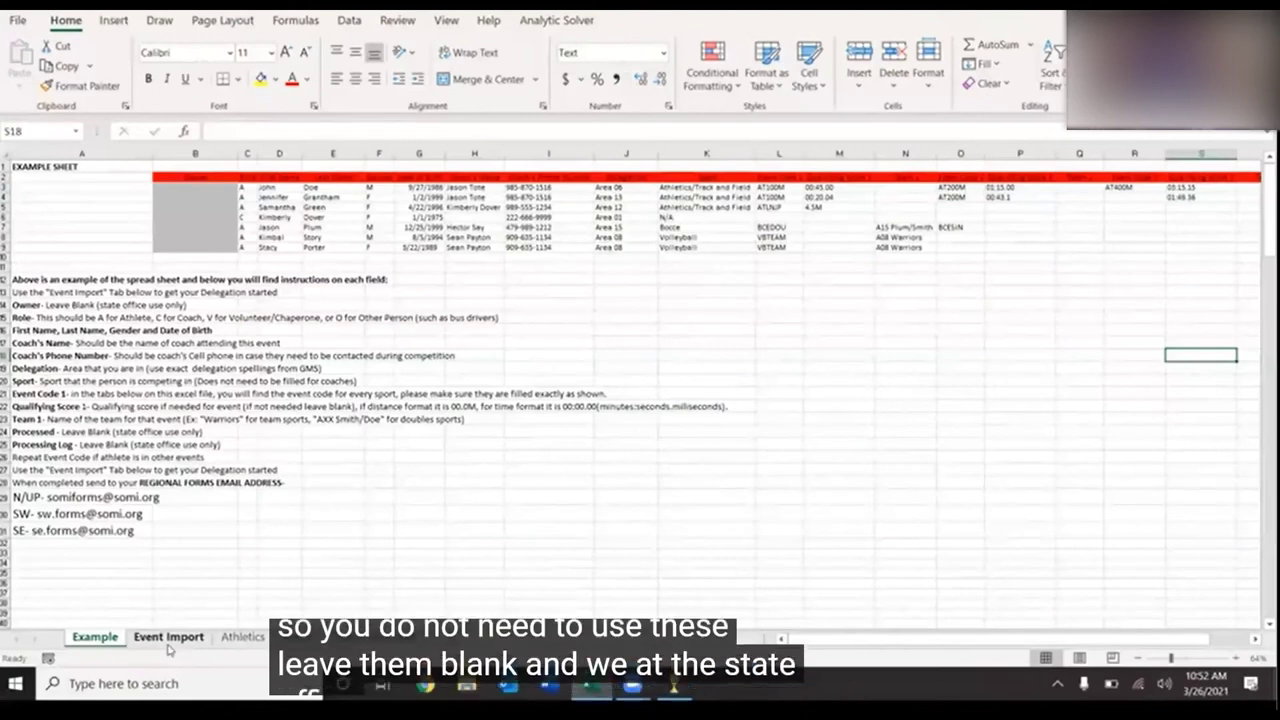
pyautogui.click(169, 640)
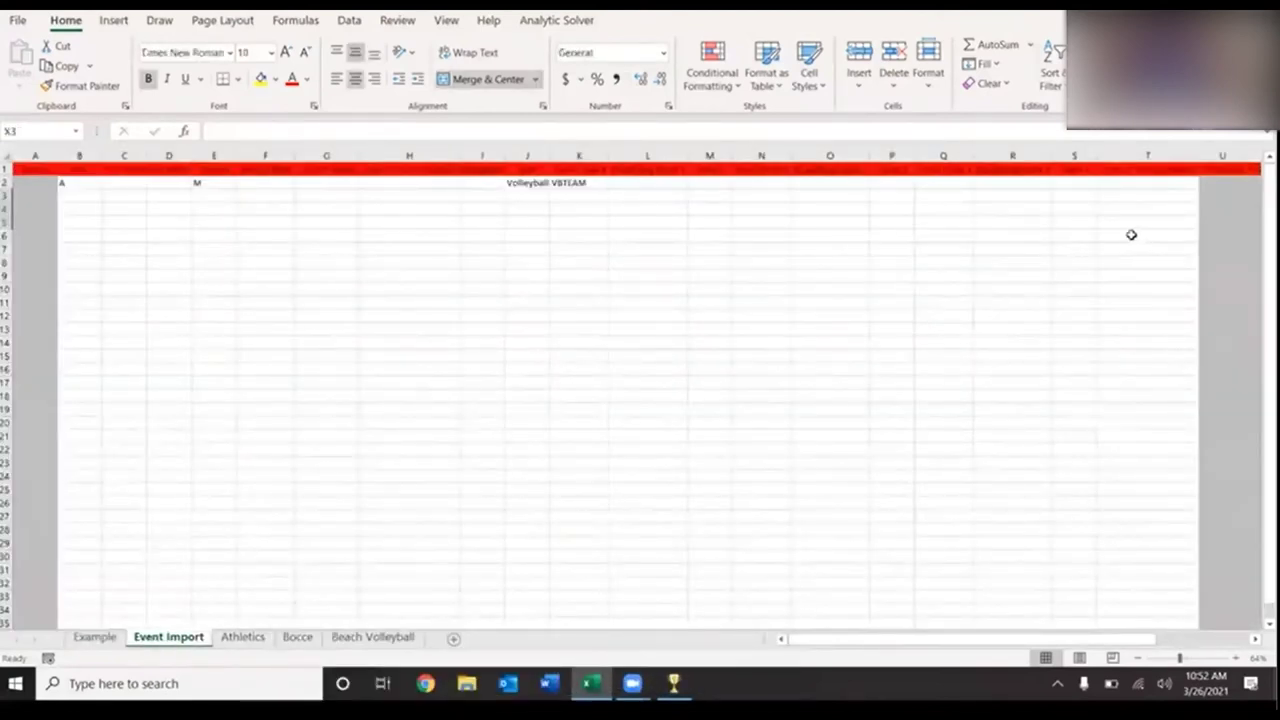
pyautogui.click(644, 183)
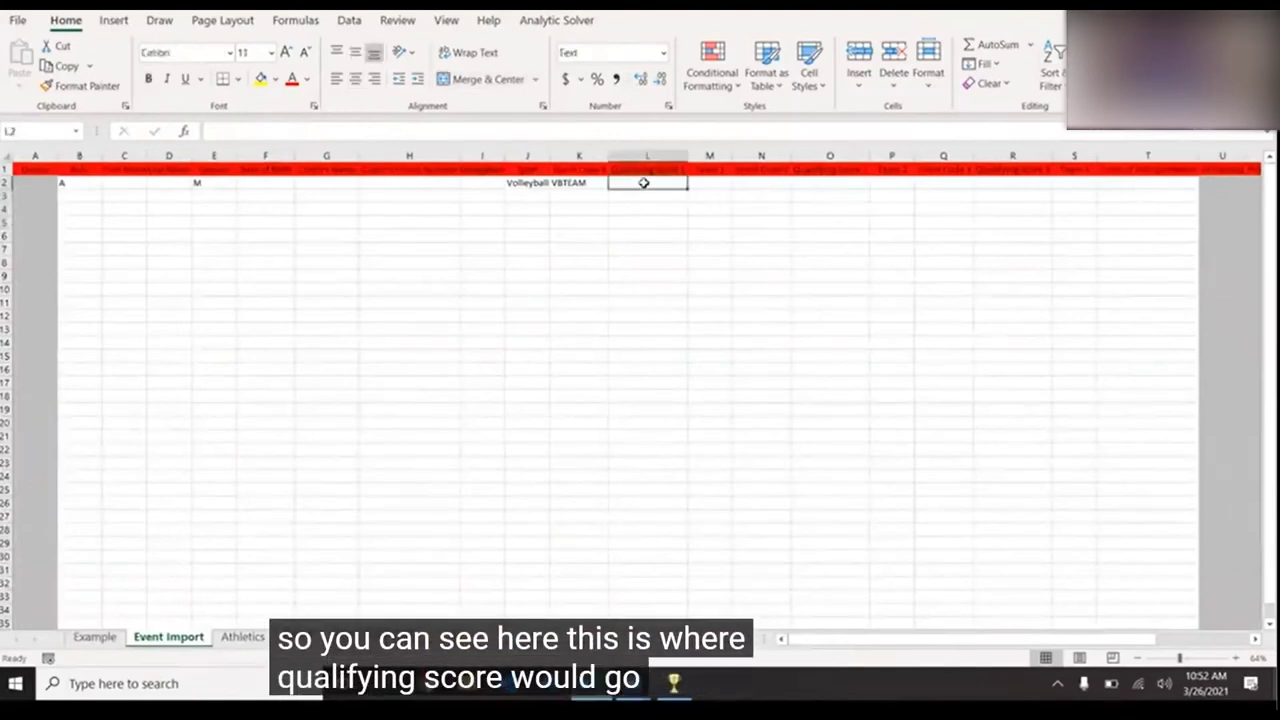
pyautogui.click(720, 182)
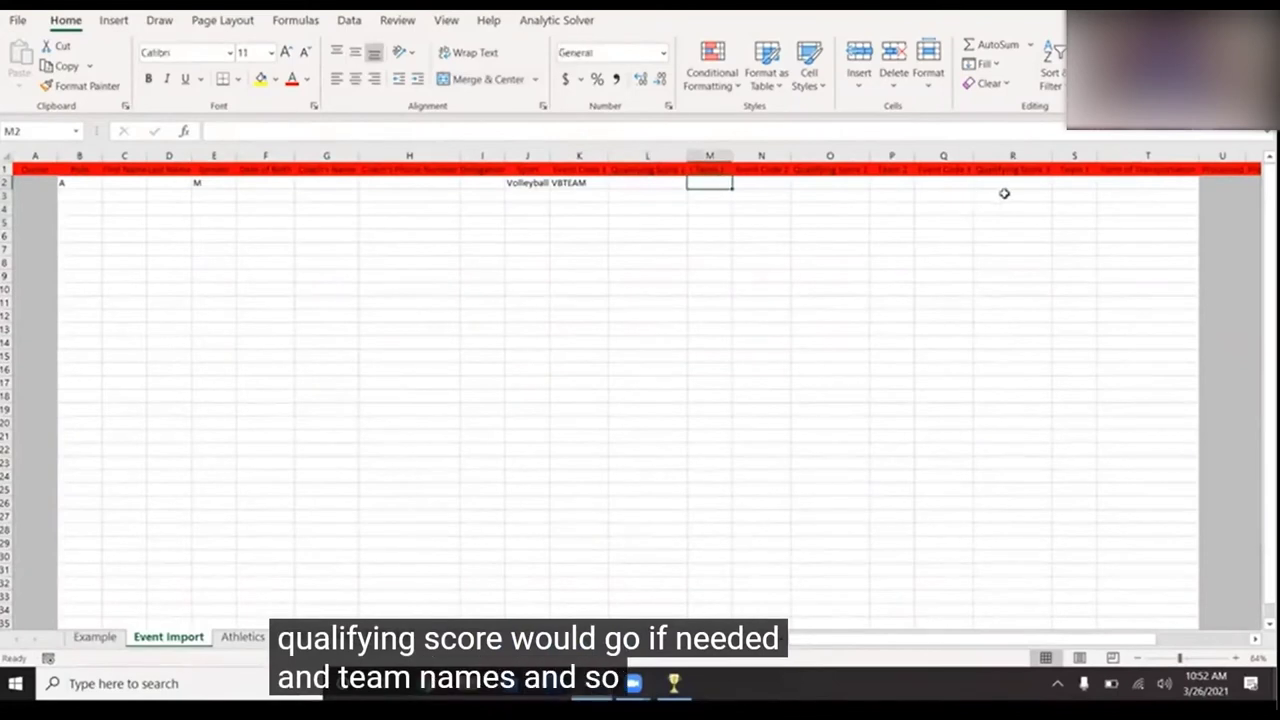
pyautogui.click(1164, 187)
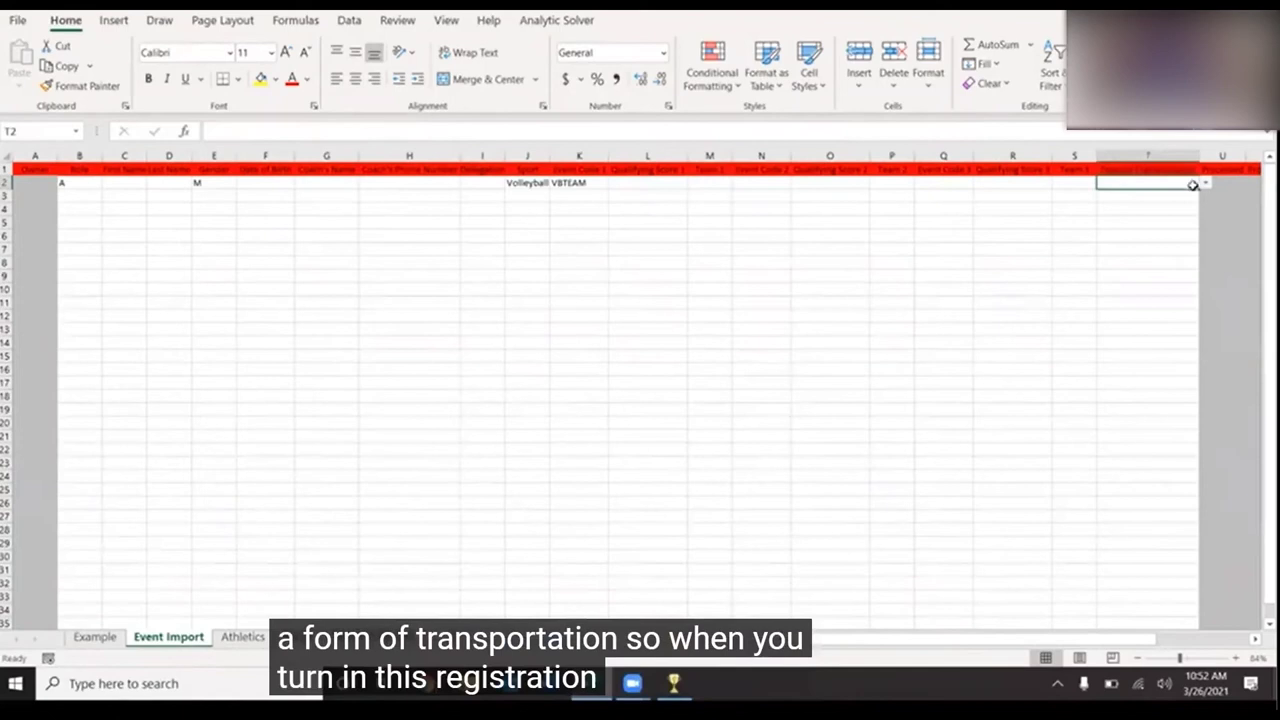
pyautogui.click(1206, 186)
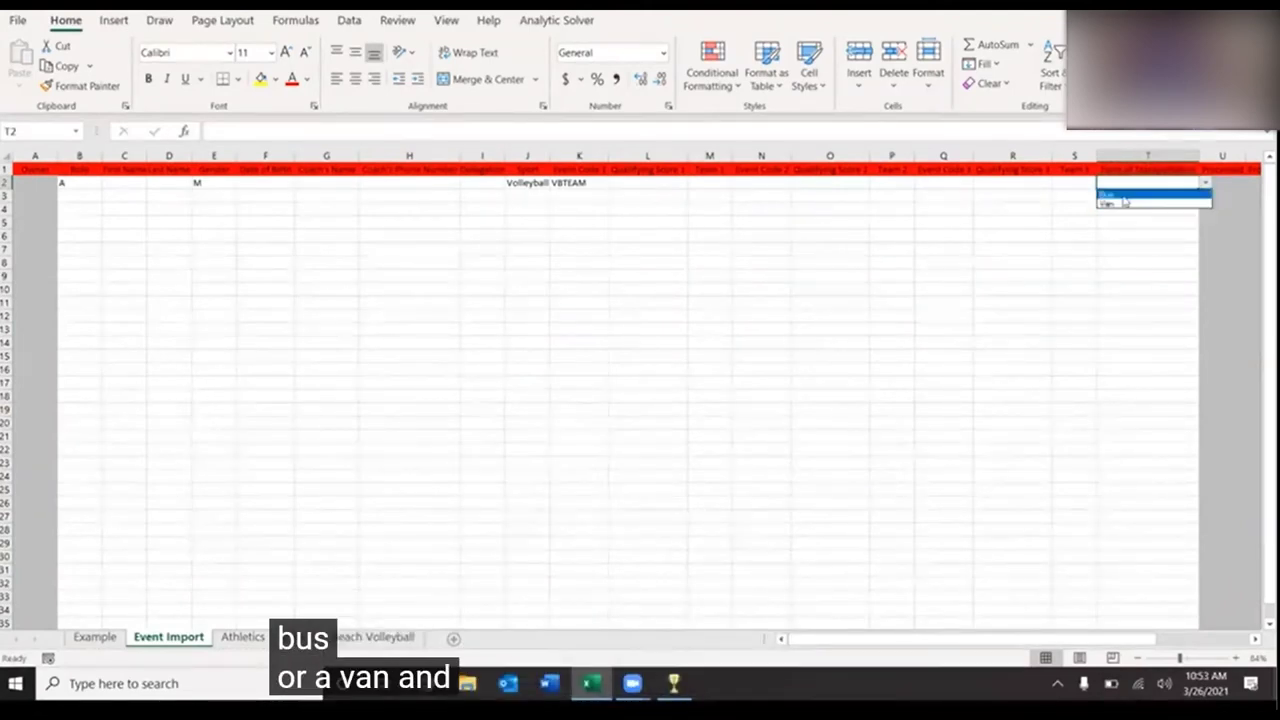
pyautogui.press('Escape')
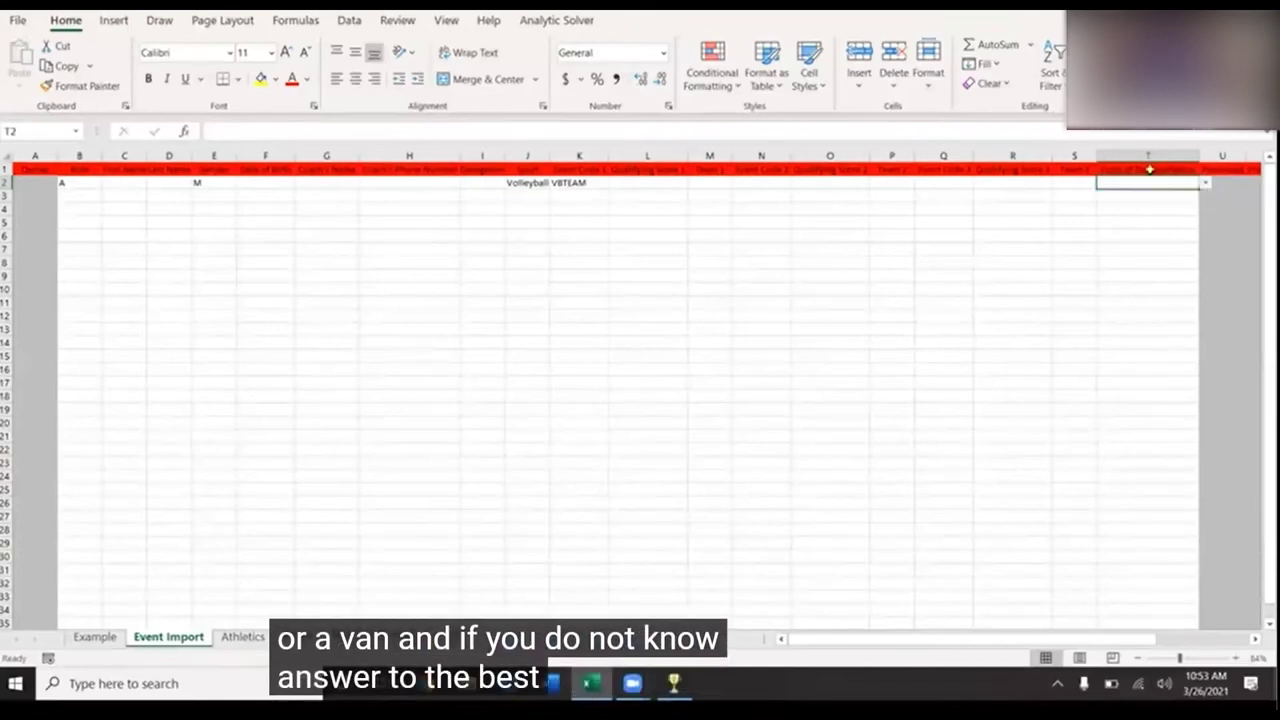
pyautogui.click(1123, 206)
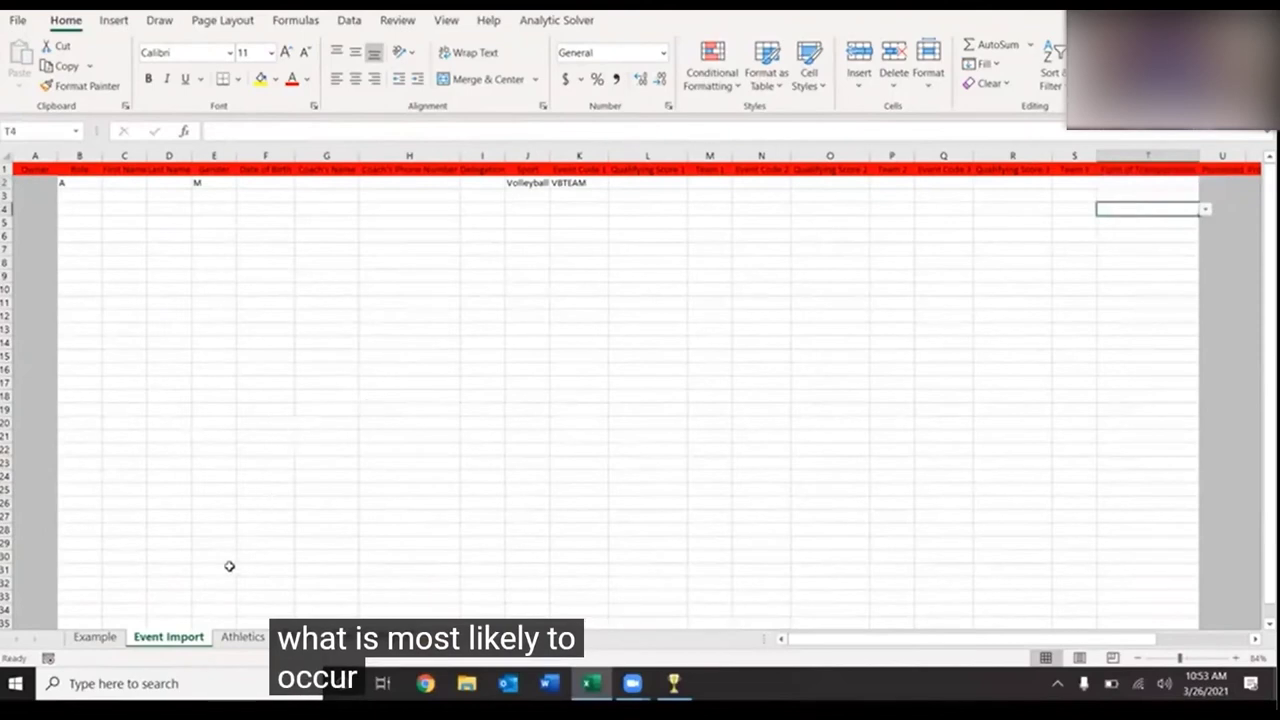
pyautogui.click(97, 640)
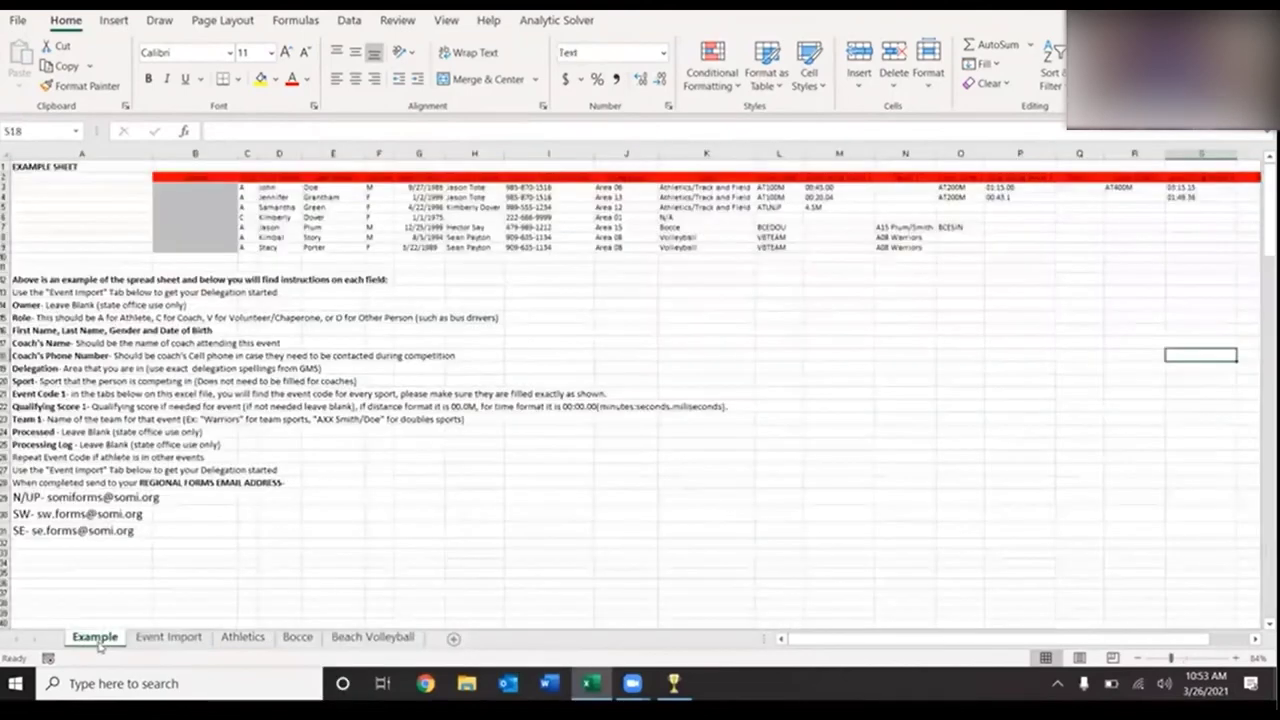
pyautogui.click(172, 638)
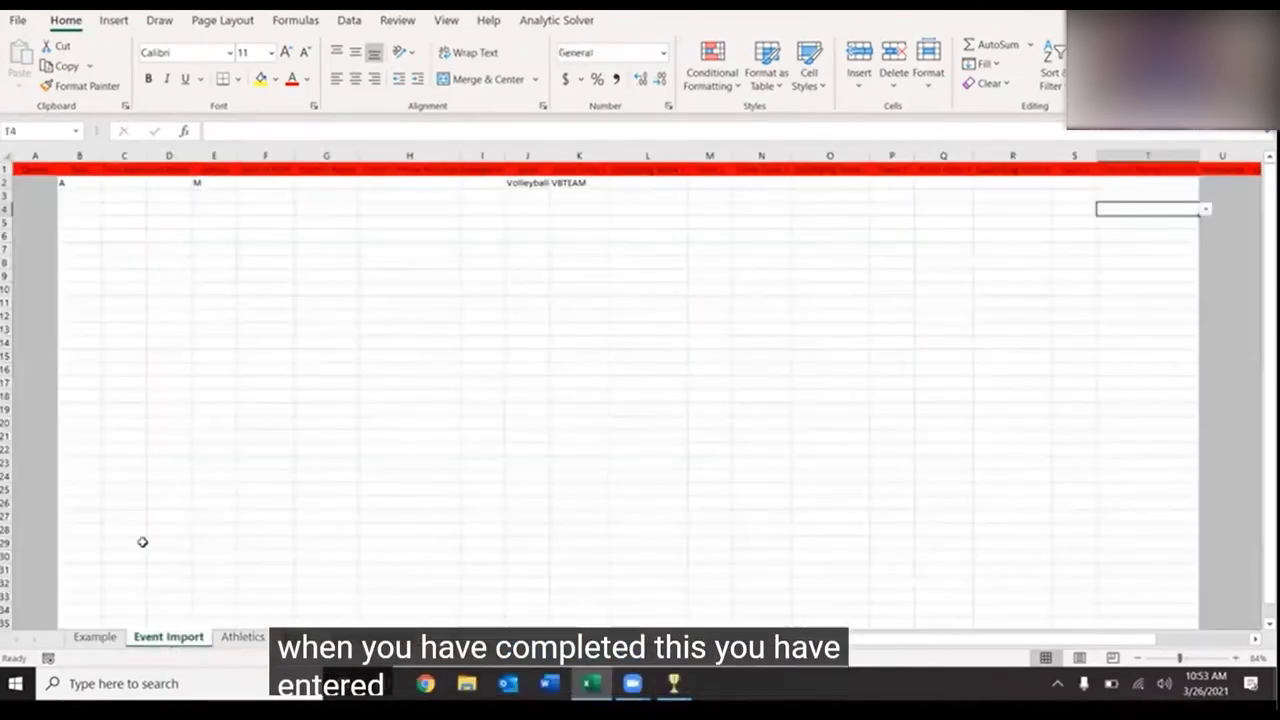
pyautogui.click(100, 639)
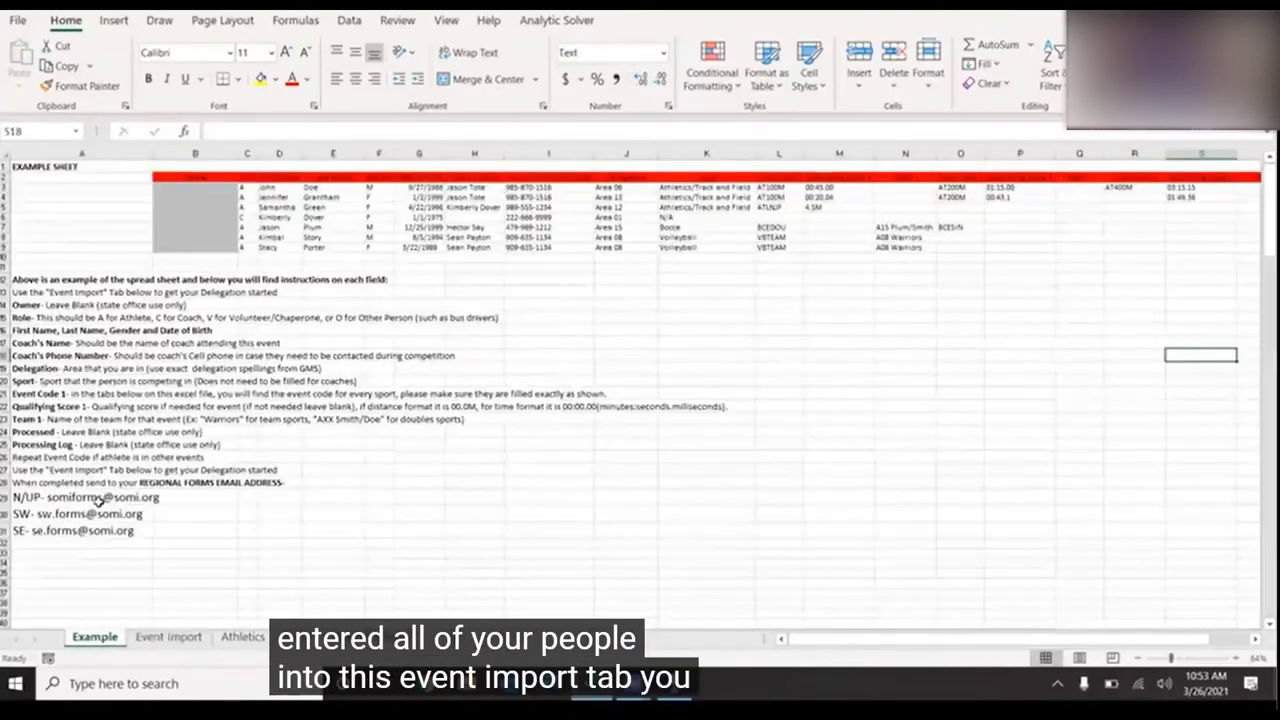
pyautogui.moveTo(118, 497); pyautogui.dragTo(134, 537)
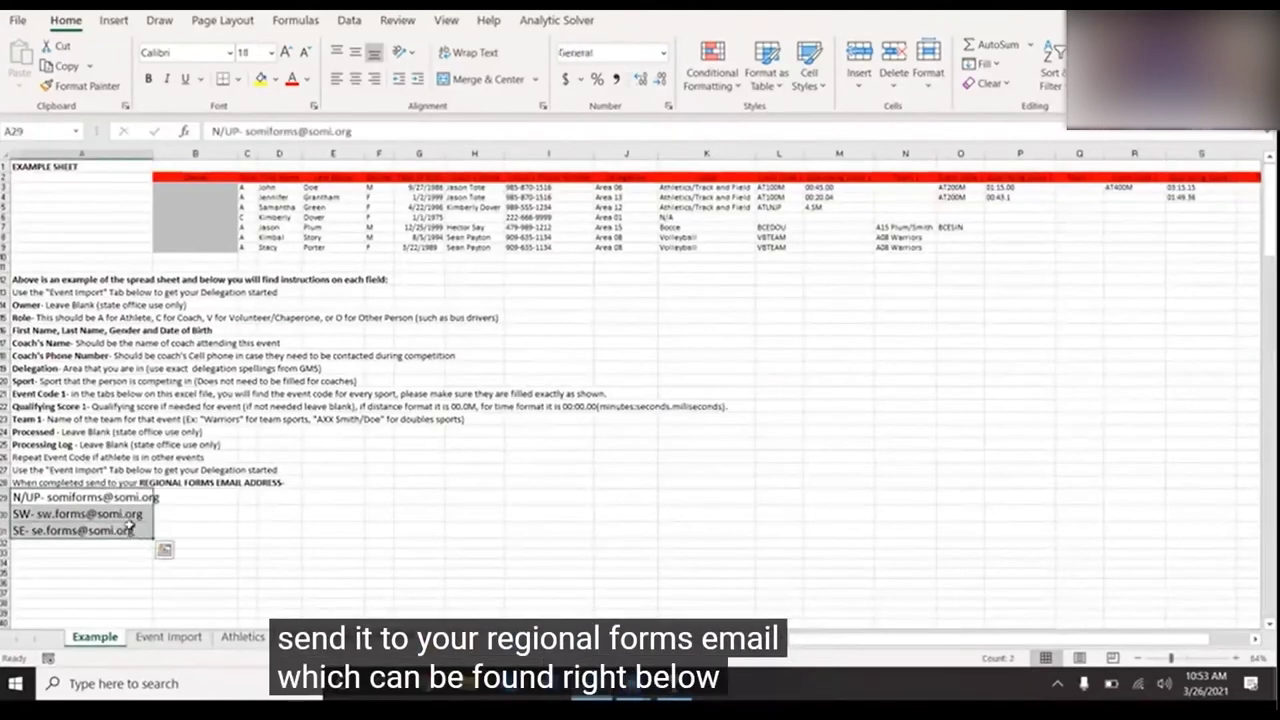
pyautogui.click(183, 500)
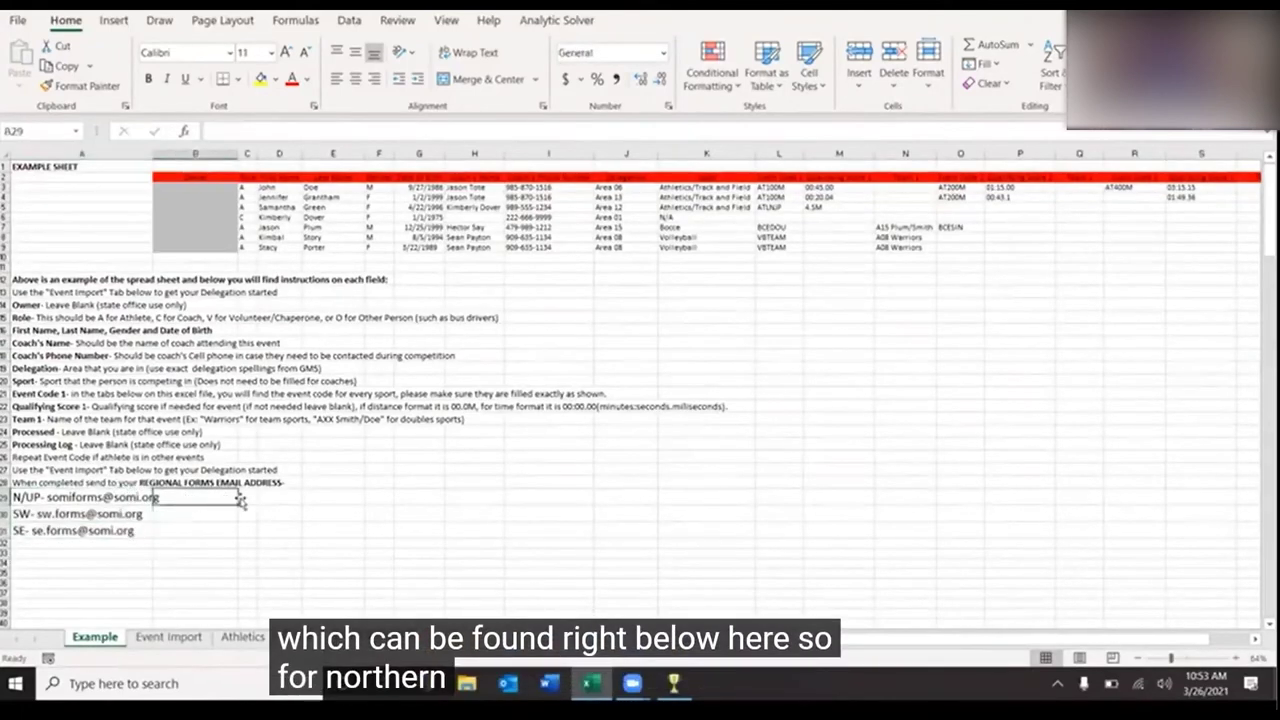
pyautogui.click(243, 494)
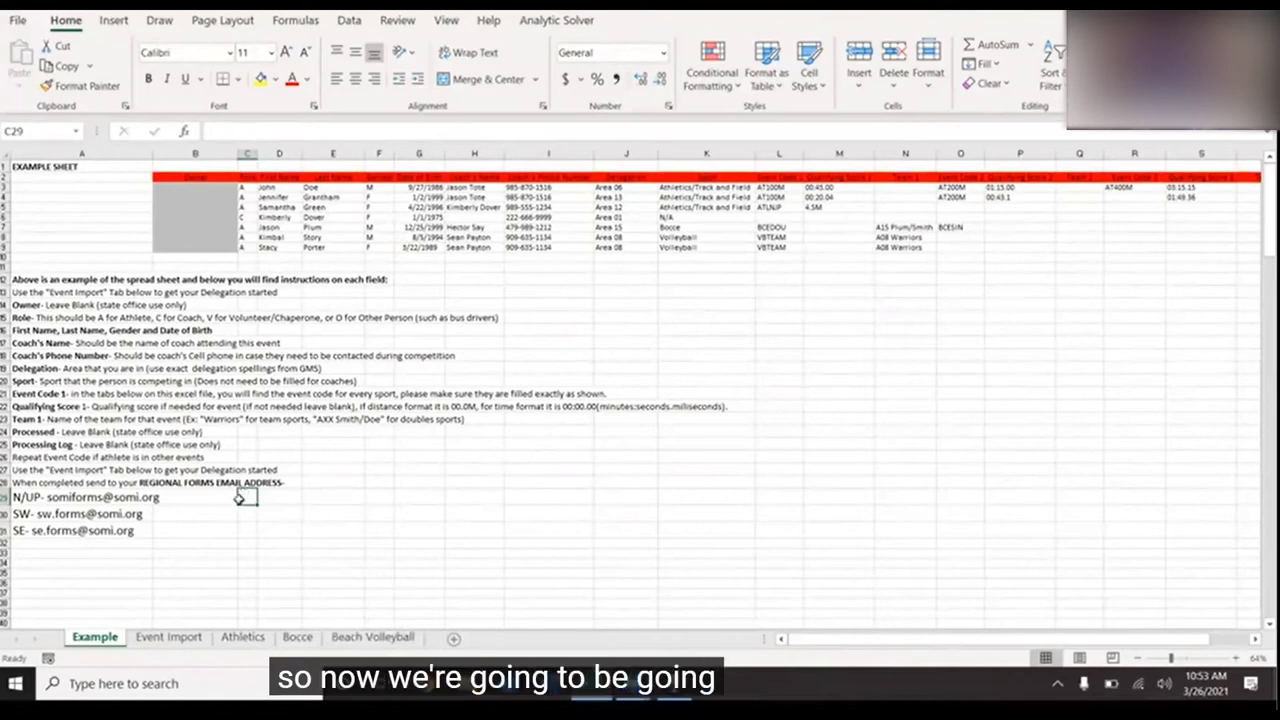
# - On the Event Import sheet, set row 2's Role in B2 to A
pyautogui.click(168, 637)
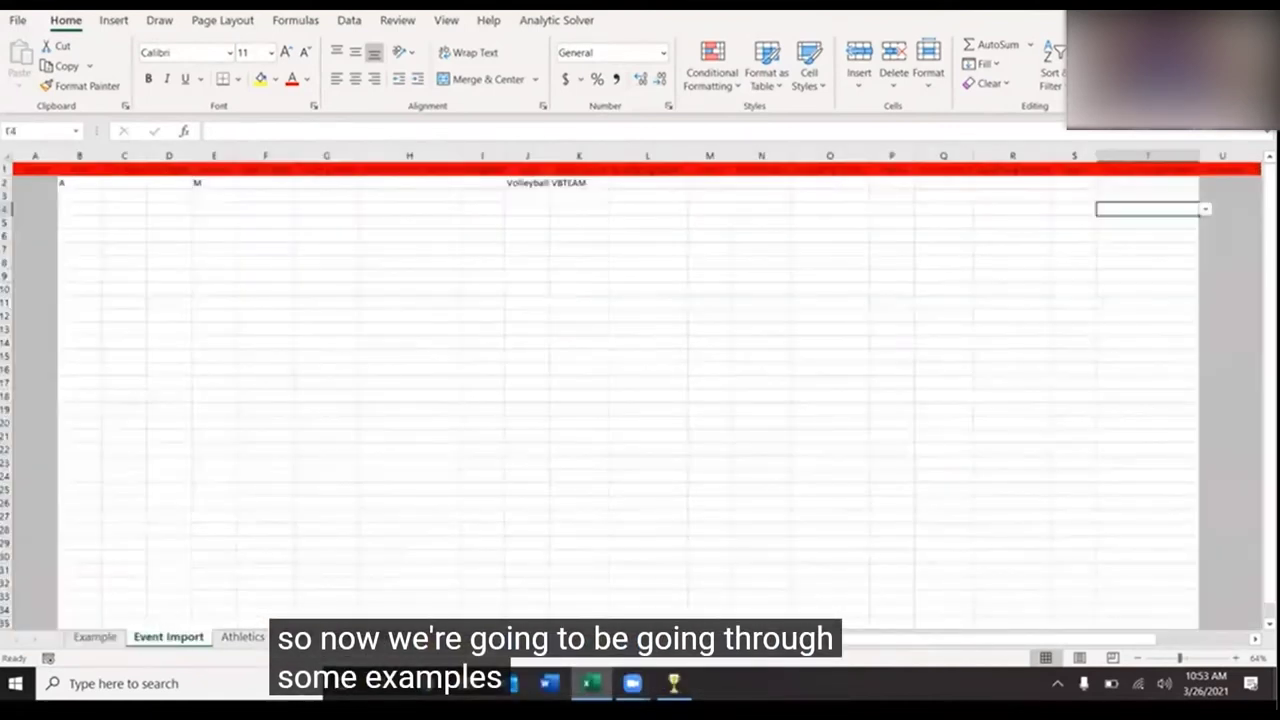
pyautogui.click(6, 182)
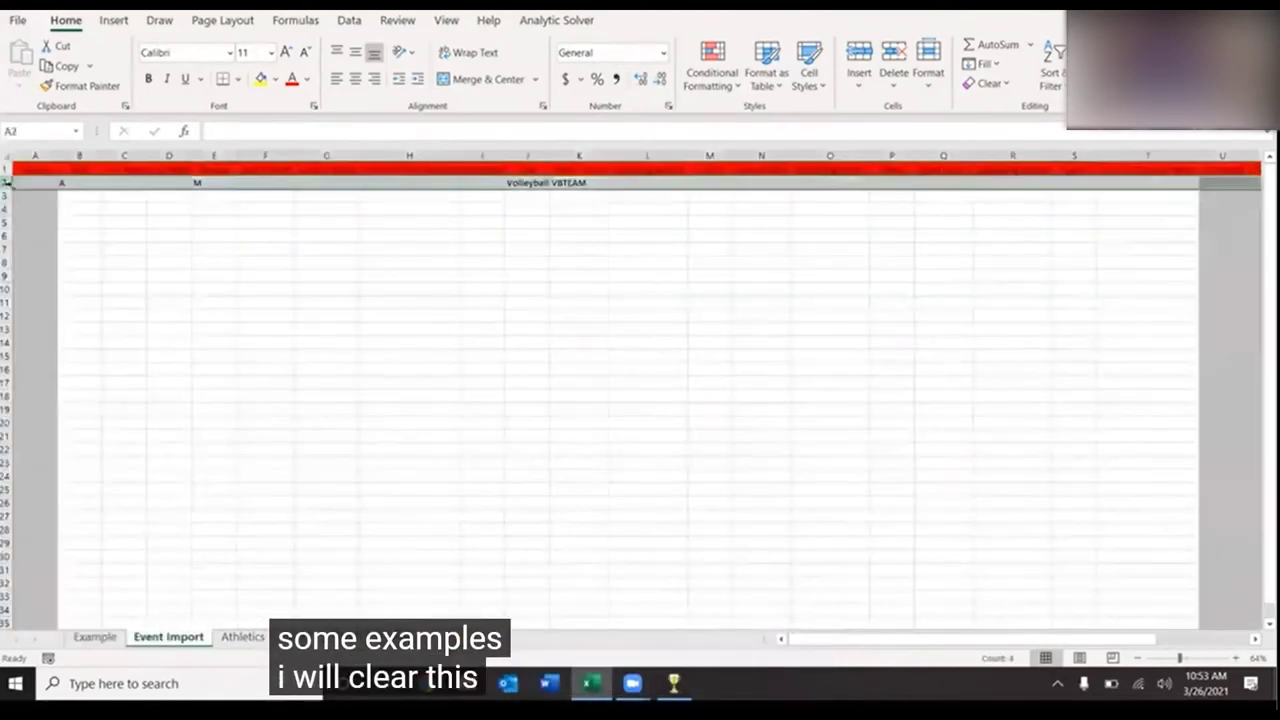
pyautogui.click(118, 250)
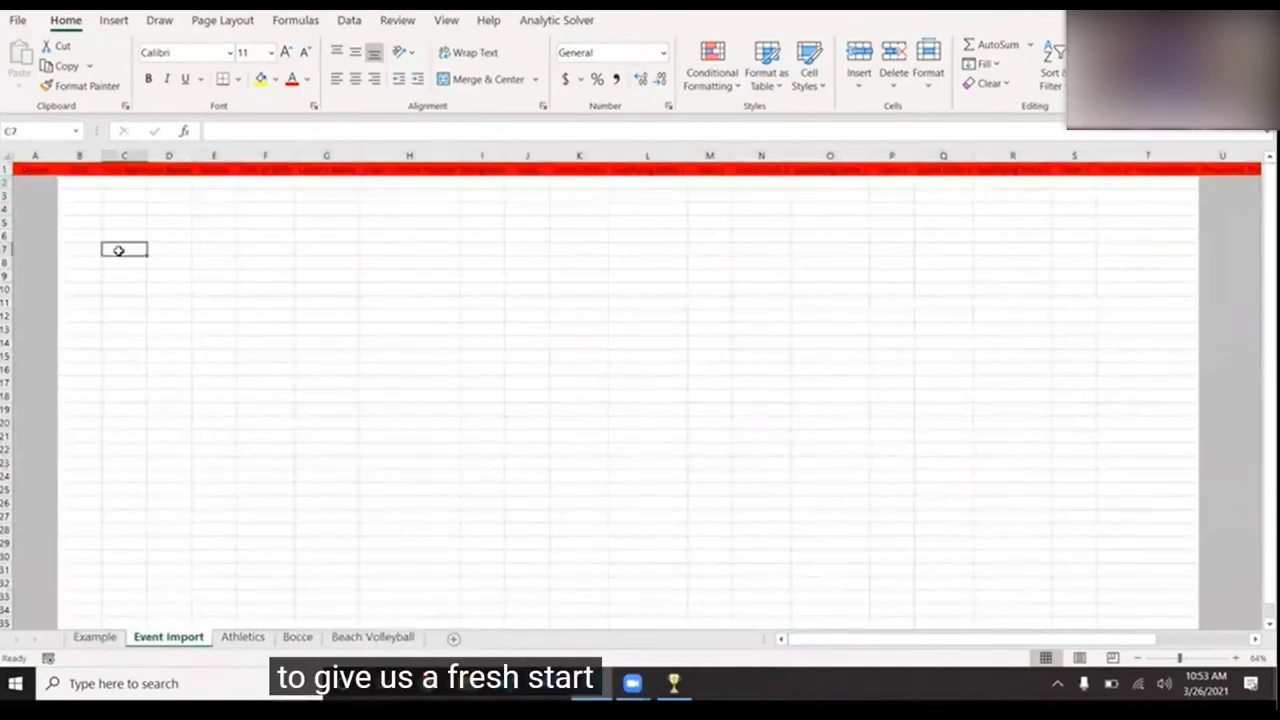
pyautogui.click(88, 184)
pyautogui.click(109, 186)
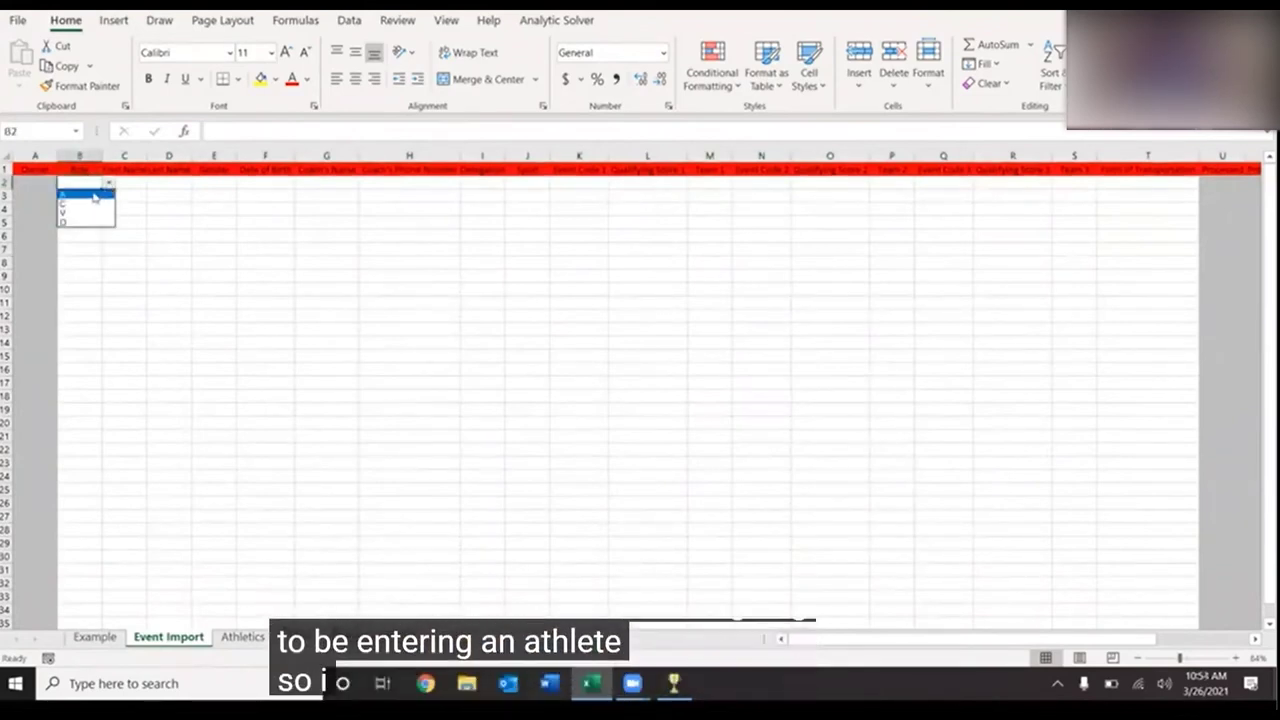
pyautogui.click(94, 193)
# - Enter the athlete's first and last names in C2:D2 and choose gender M
pyautogui.click(131, 183)
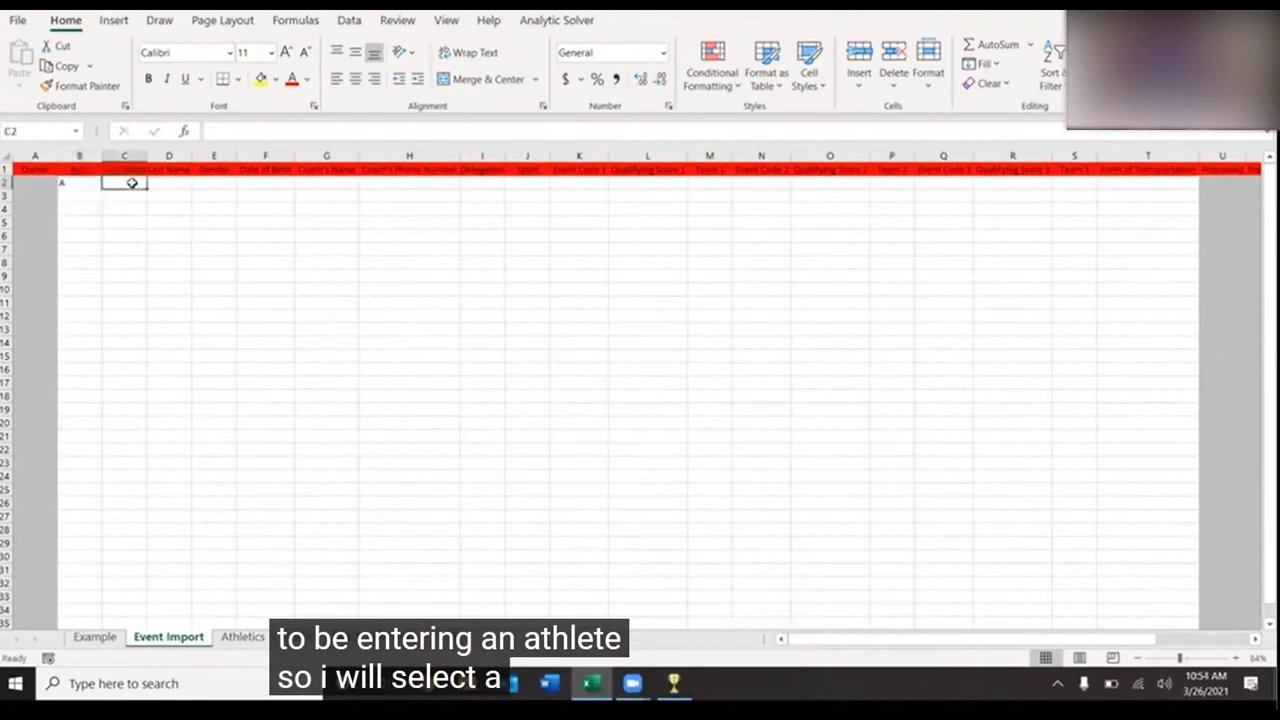
pyautogui.write('John')
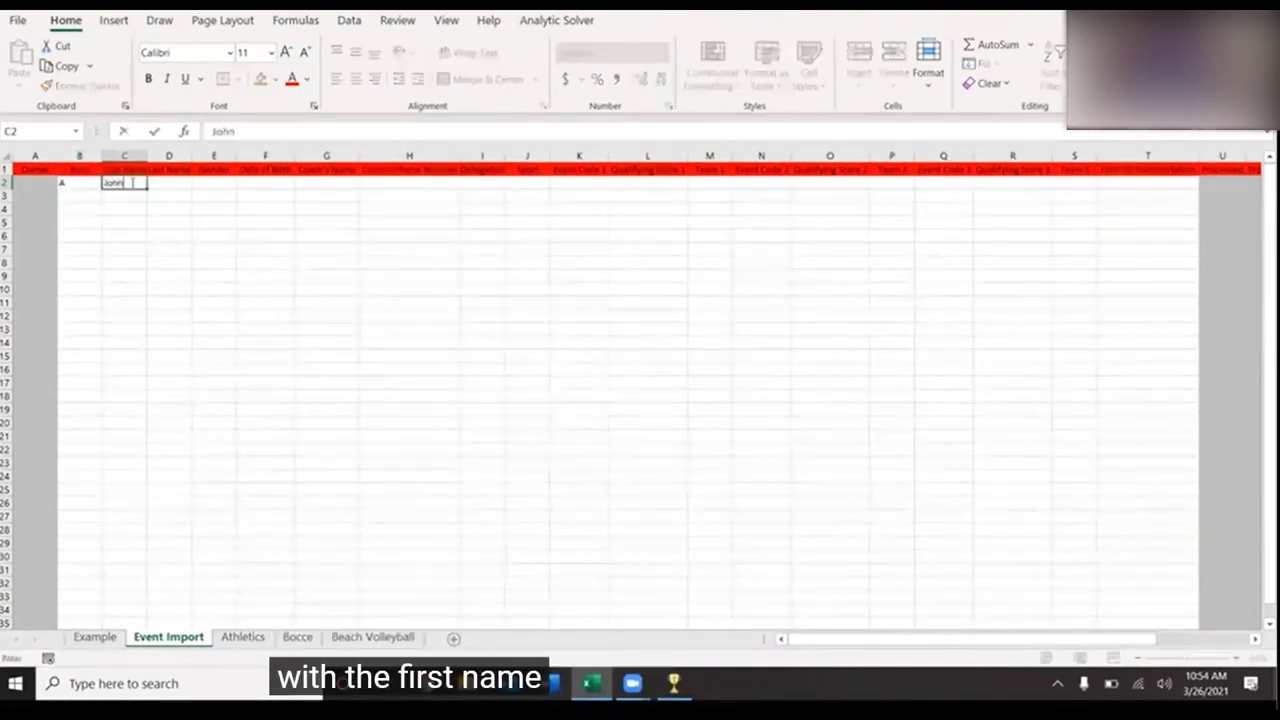
pyautogui.press('Tab')
pyautogui.write('Doe')
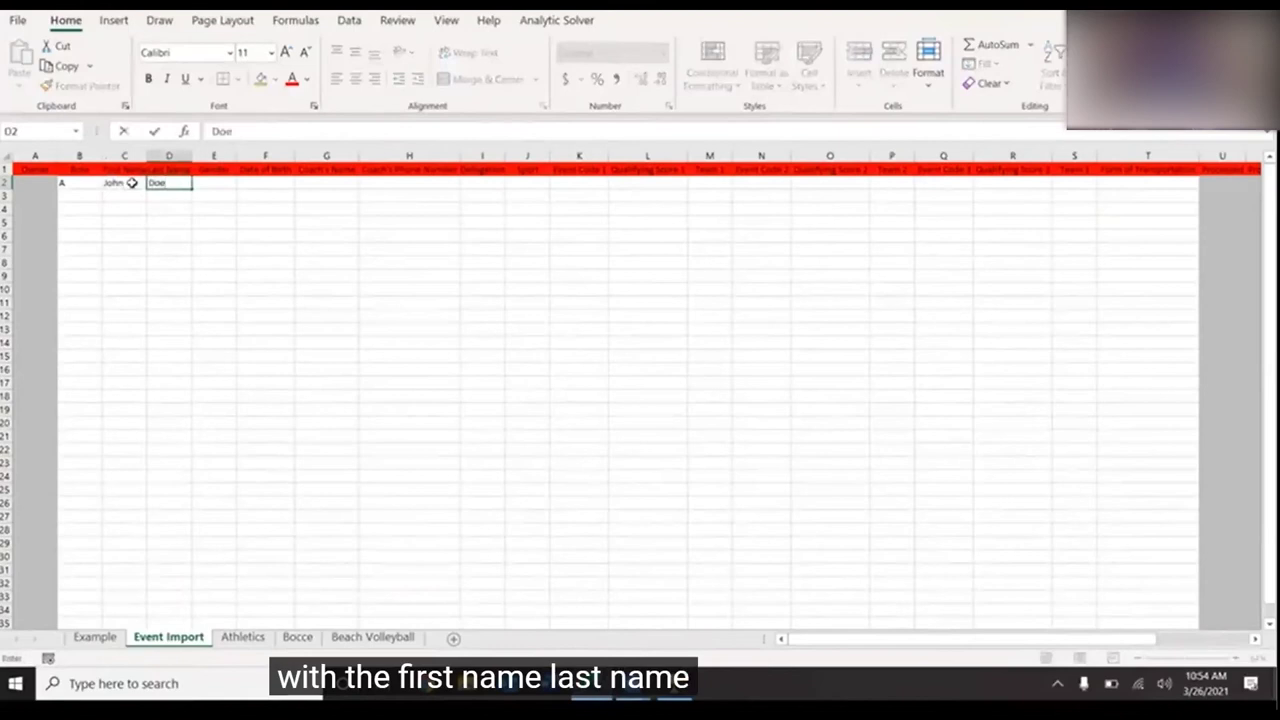
pyautogui.press('Tab')
pyautogui.click(242, 185)
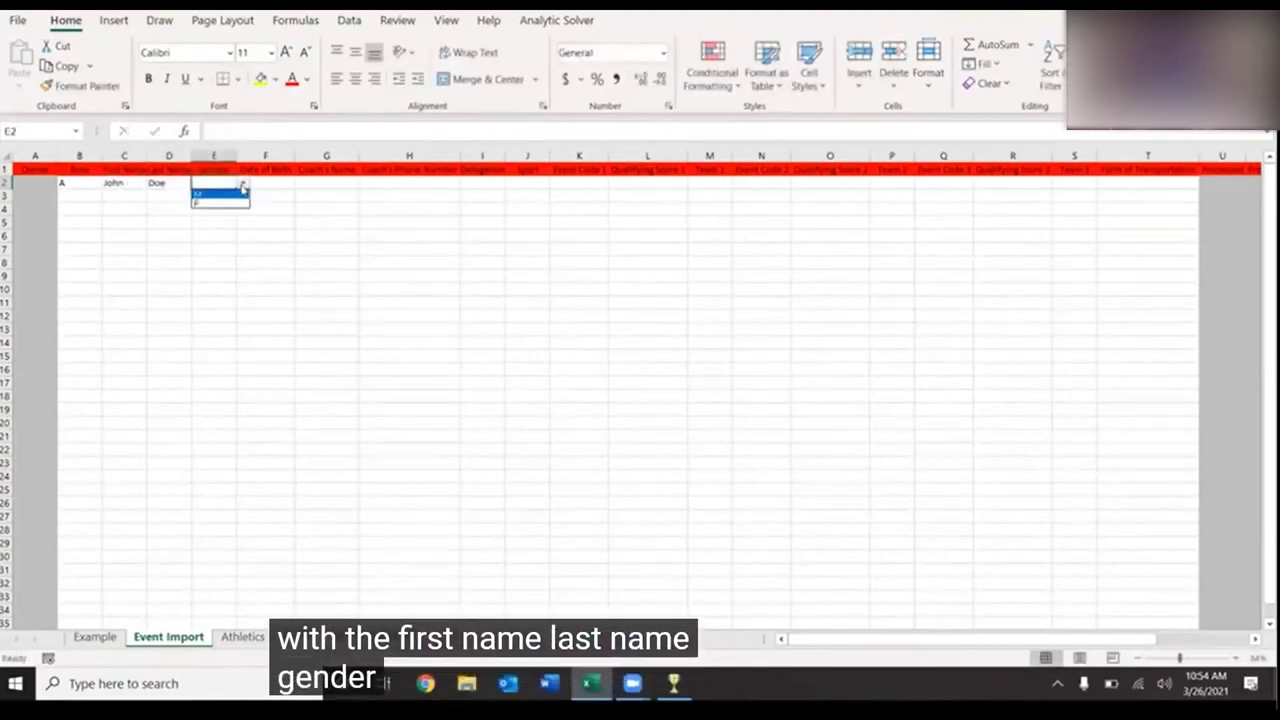
pyautogui.click(224, 194)
pyautogui.click(268, 186)
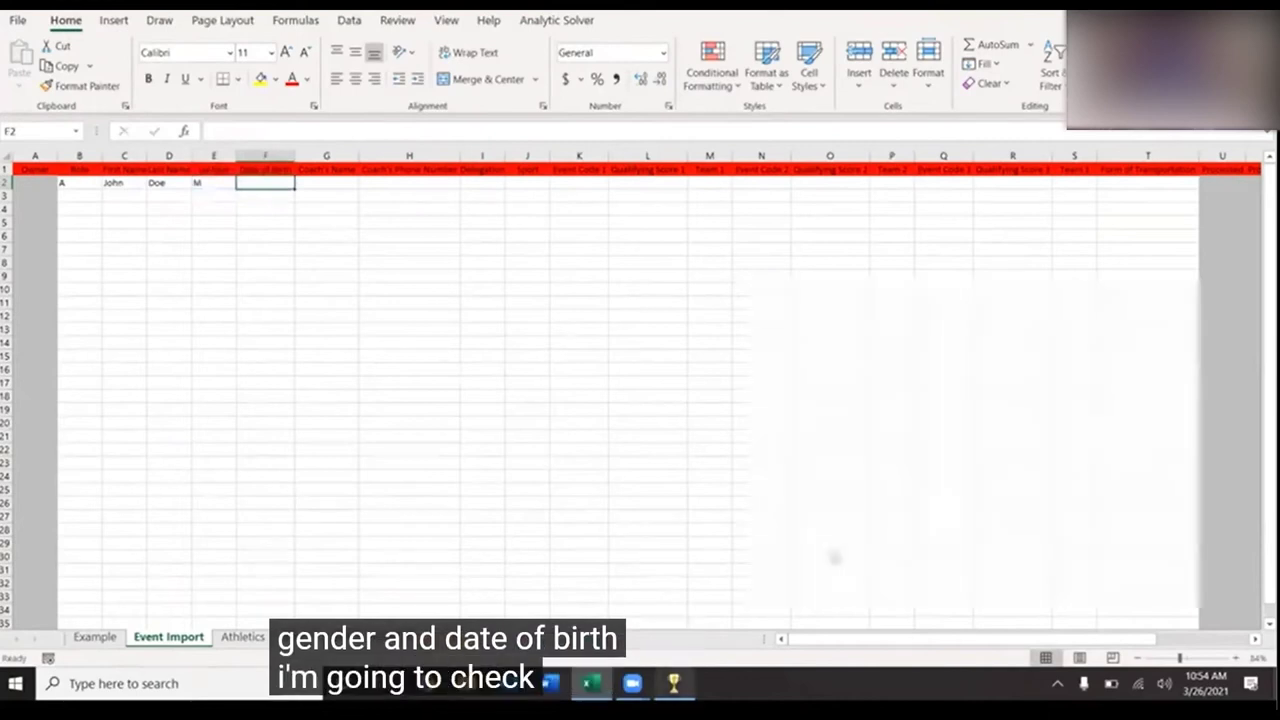
# - After checking the GMS person lookup, enter the birth date, coach's name and coach's phone in F2:H2
pyautogui.hotkey('alt', 'Tab')
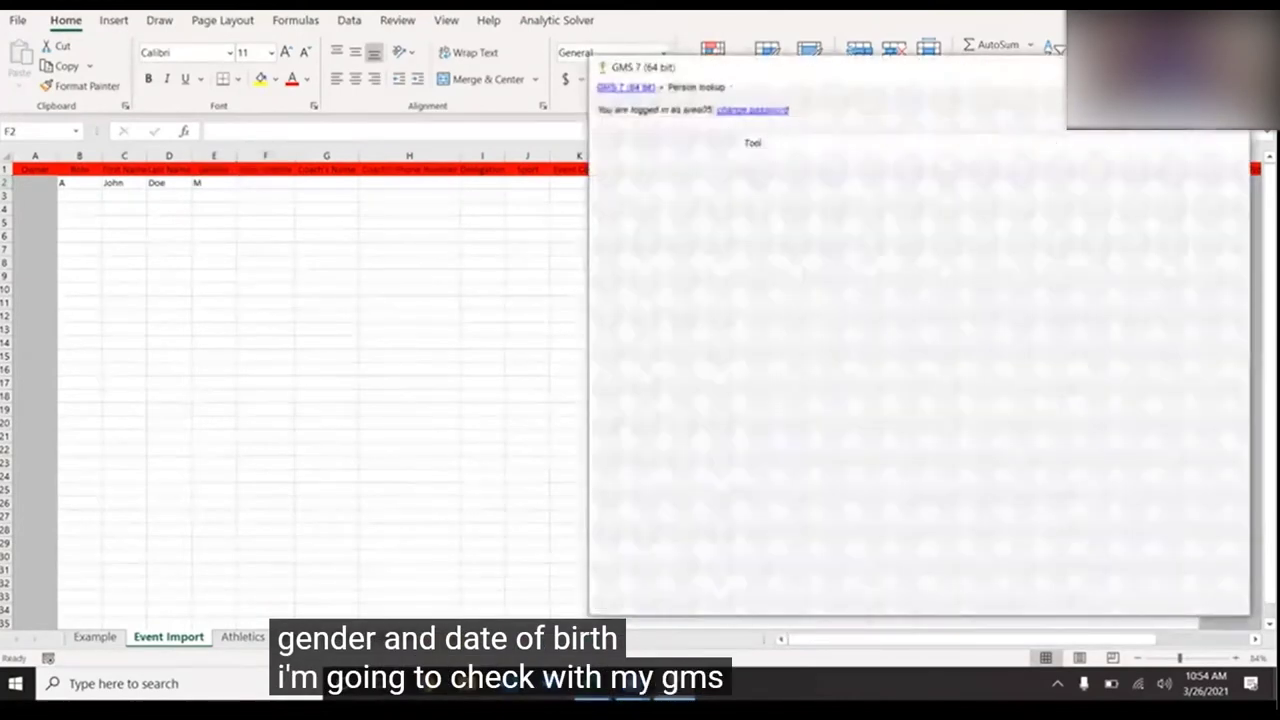
pyautogui.doubleClick(927, 163)
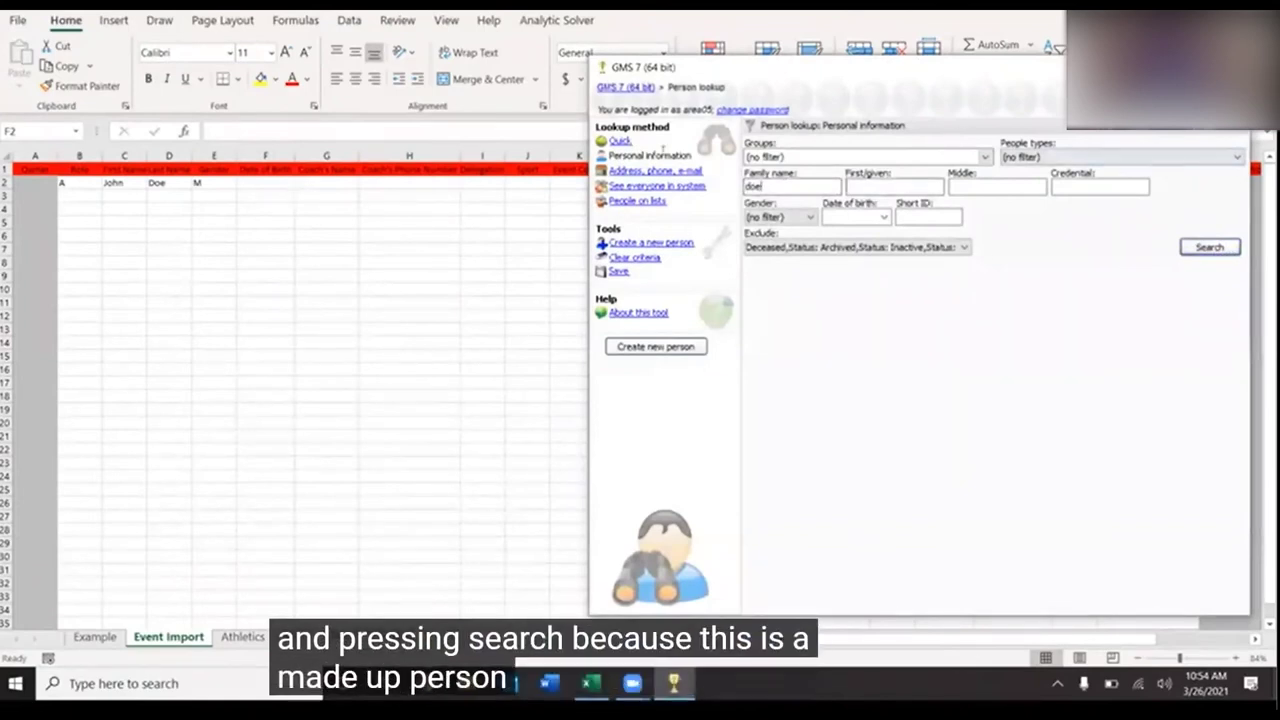
pyautogui.click(257, 185)
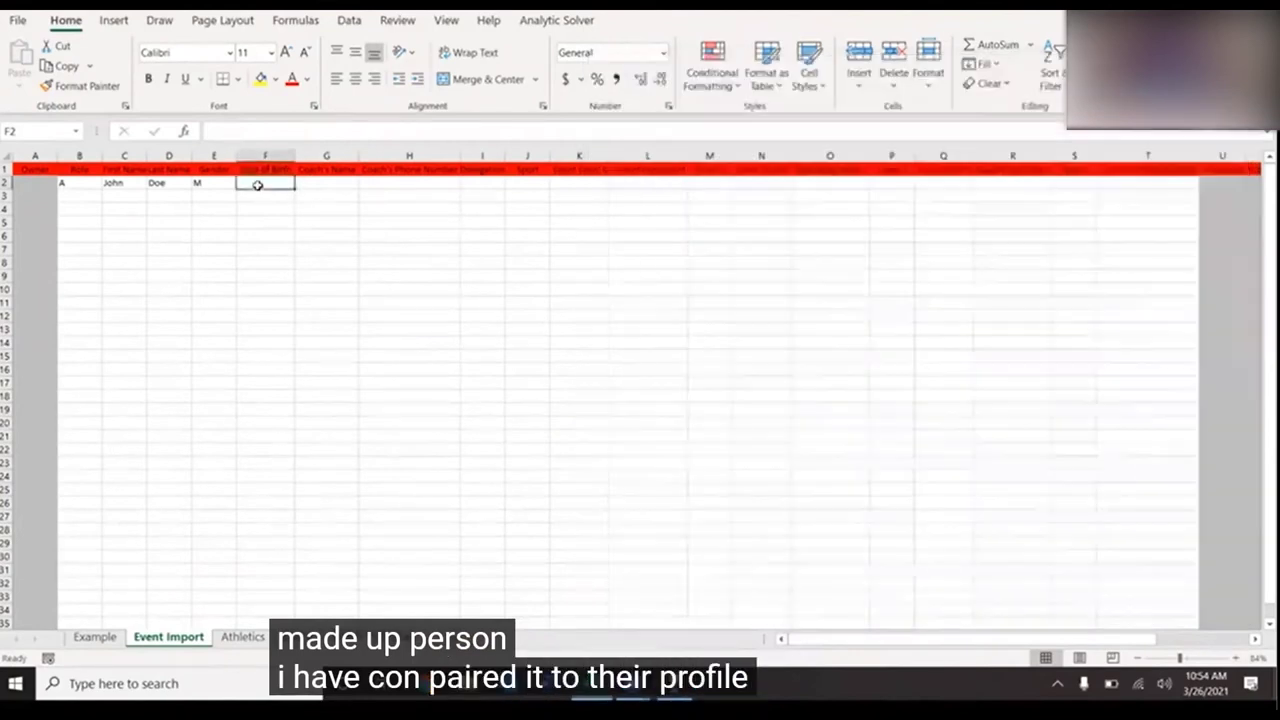
pyautogui.write('5/5/1999')
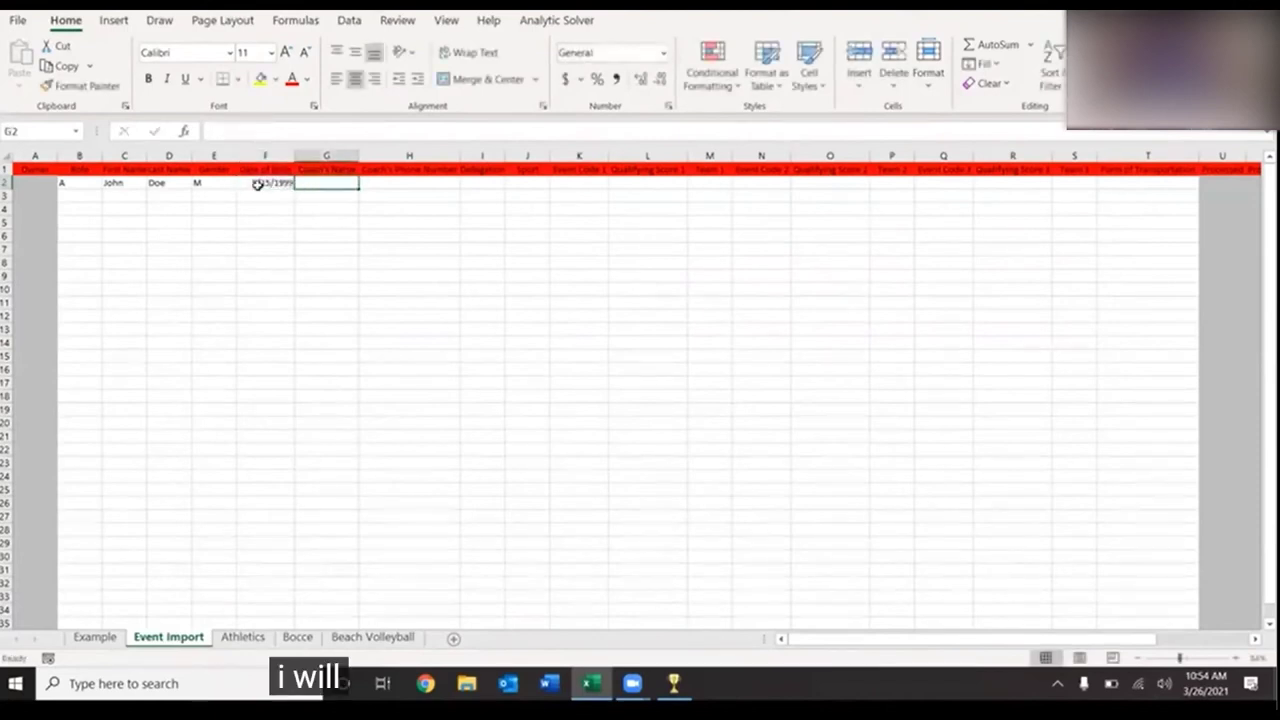
pyautogui.write('Sal')
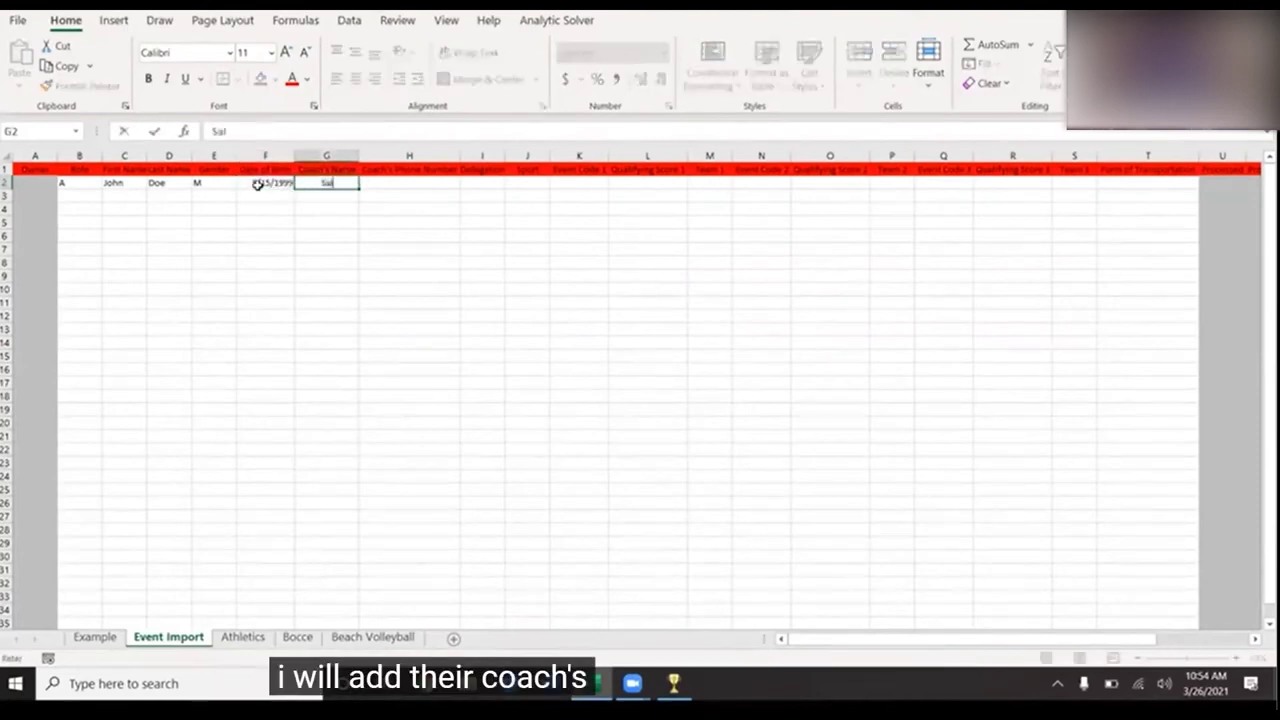
pyautogui.write('ly Doe')
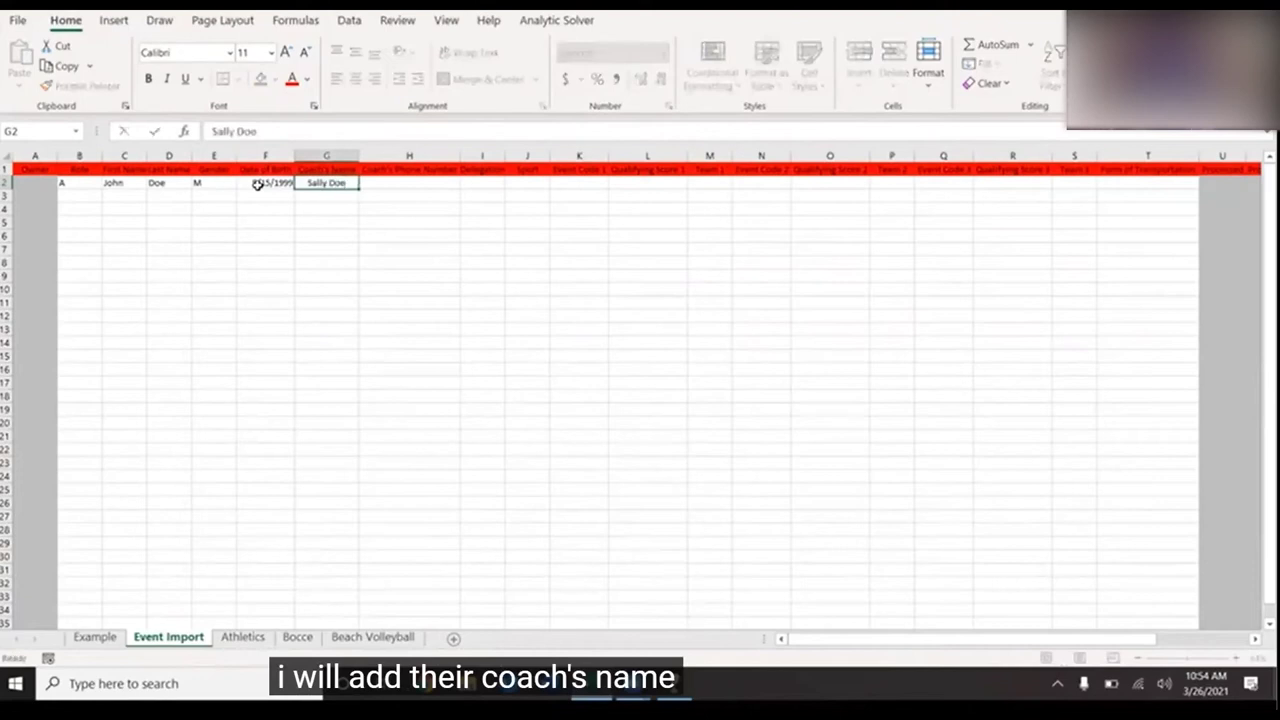
pyautogui.press('Tab')
pyautogui.write('555-555-5555')
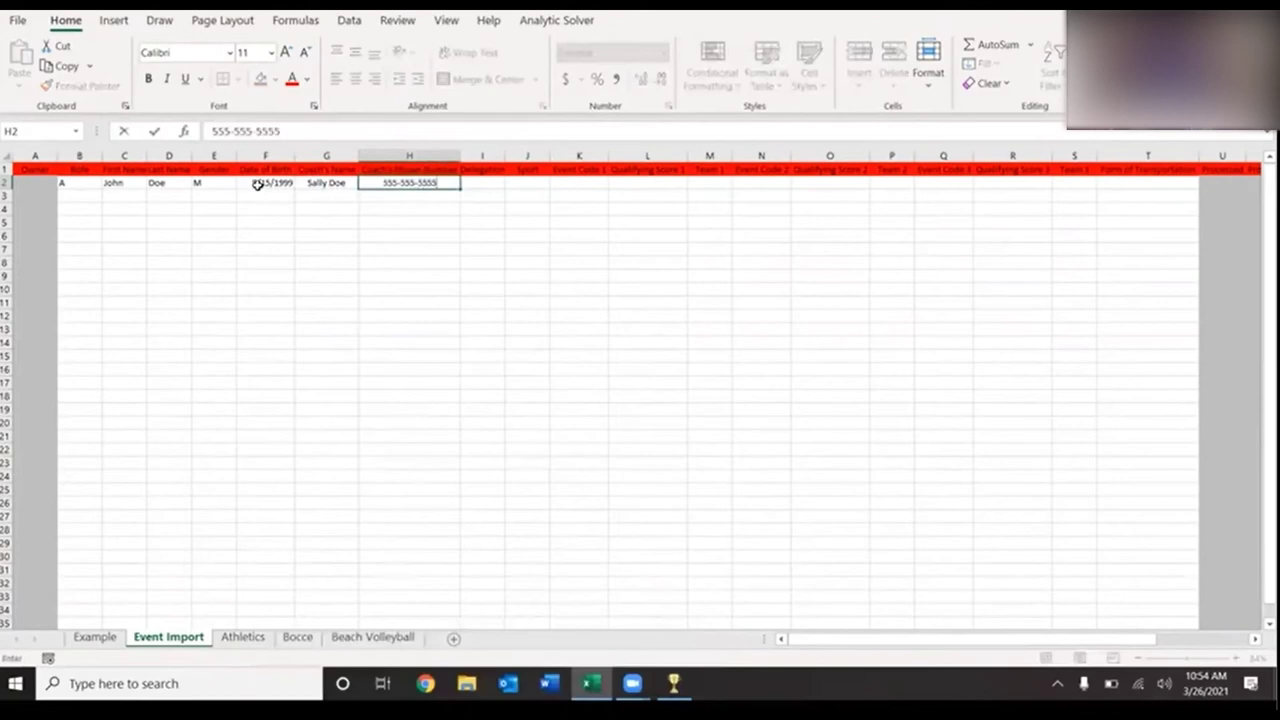
pyautogui.press('Tab')
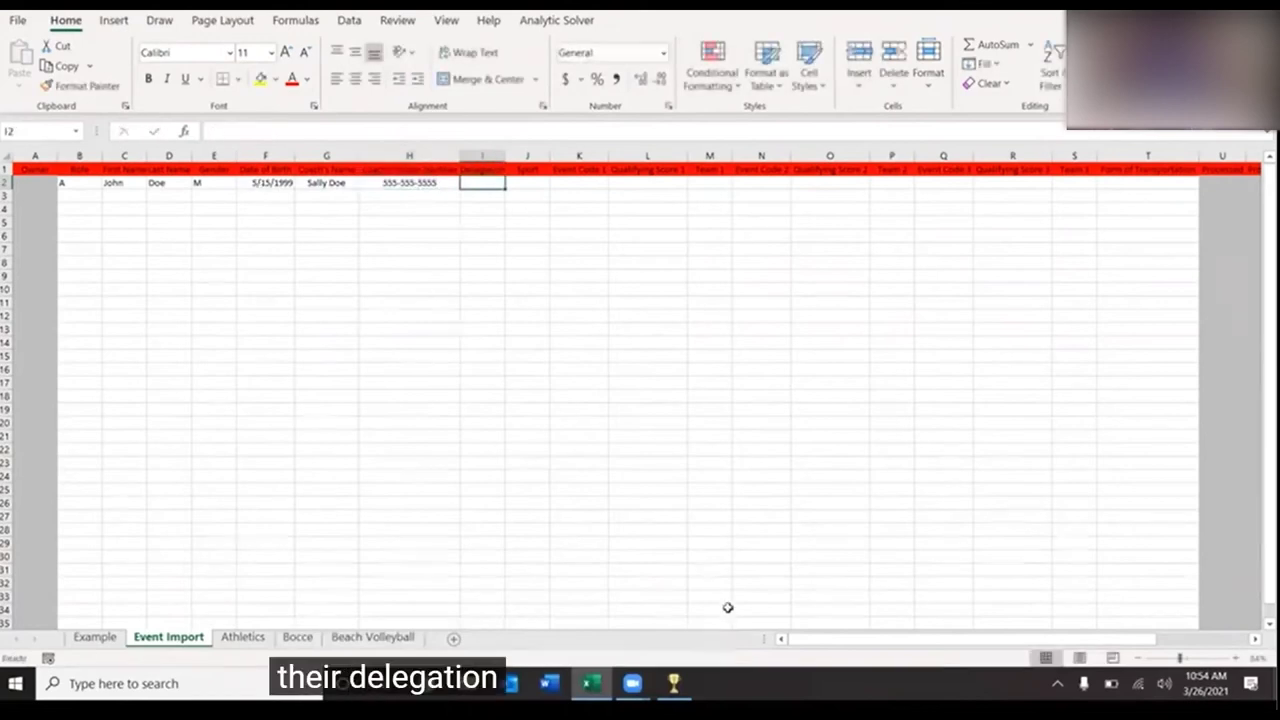
# - Look up Area 05 in GMS, enter delegation A05 in I2, and choose sport Athletics/Track and Field
pyautogui.click(674, 683)
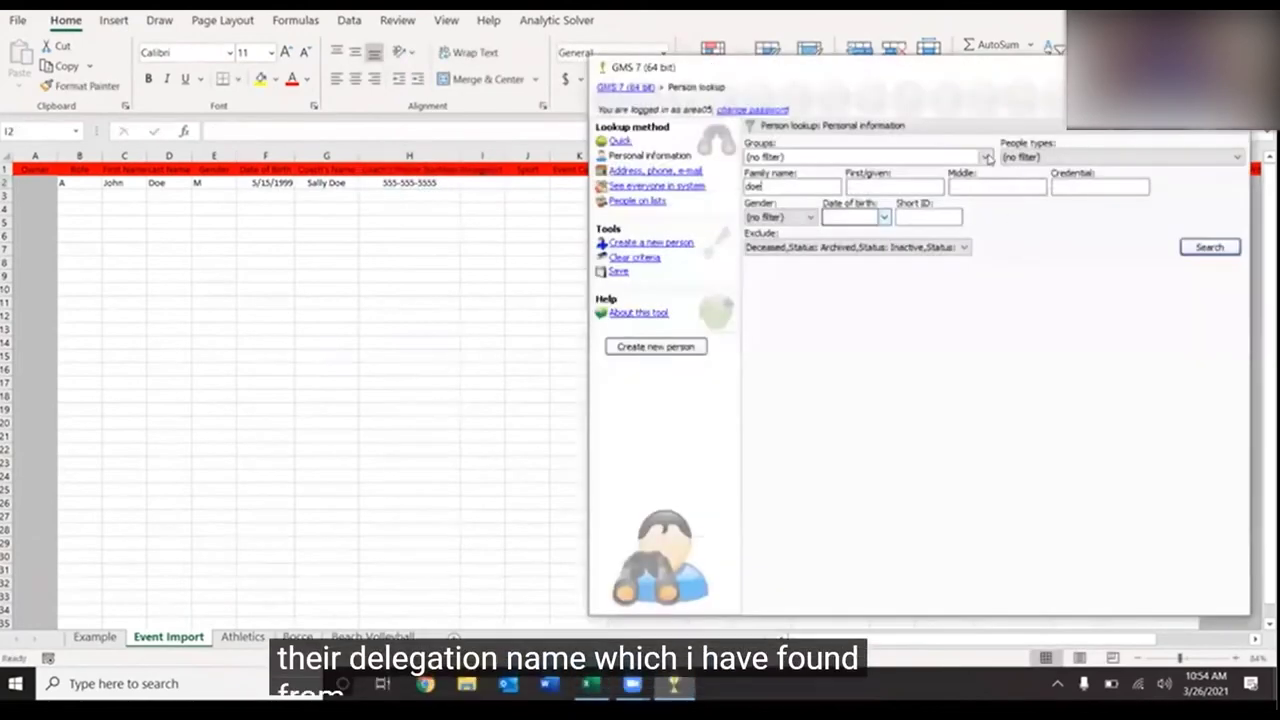
pyautogui.click(985, 157)
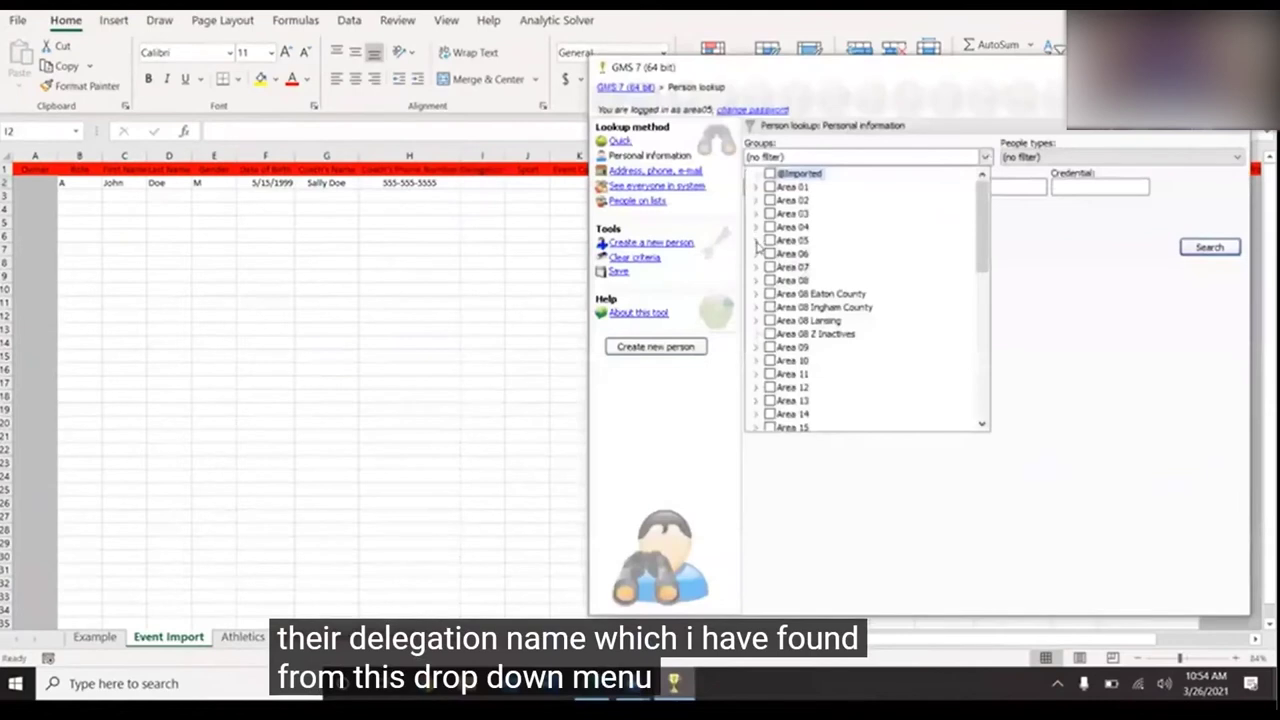
pyautogui.click(756, 241)
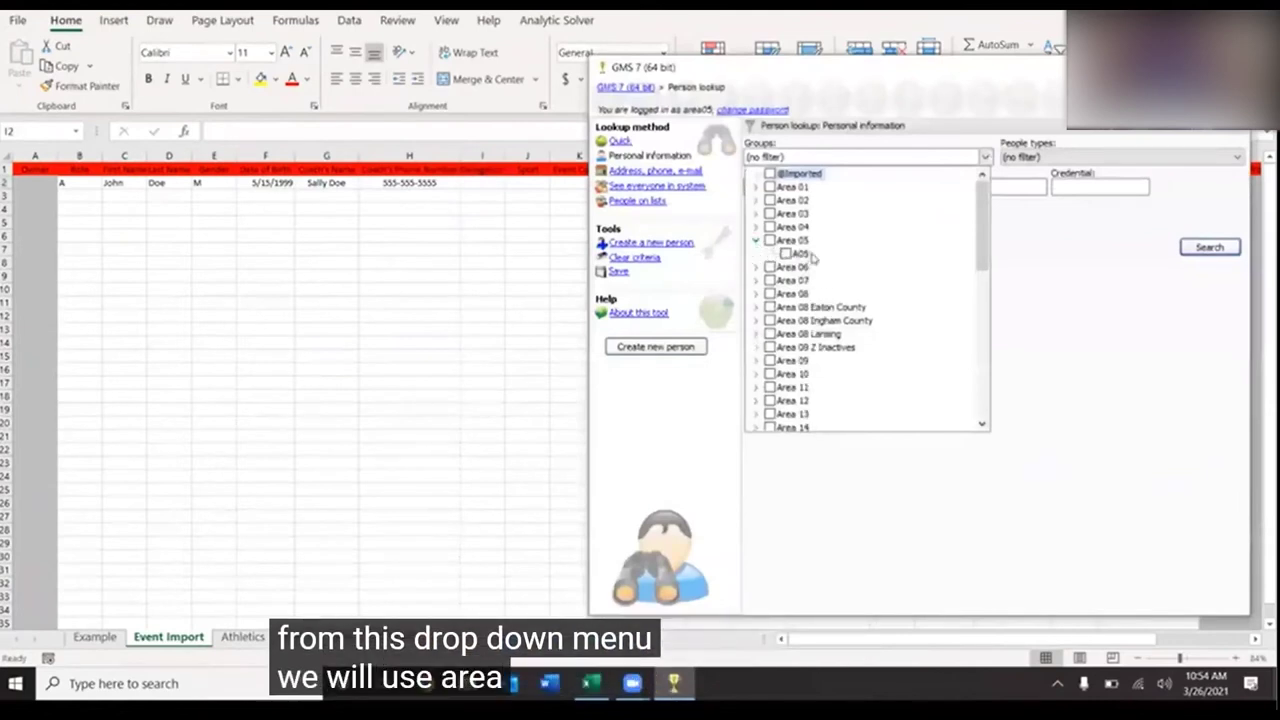
pyautogui.click(490, 182)
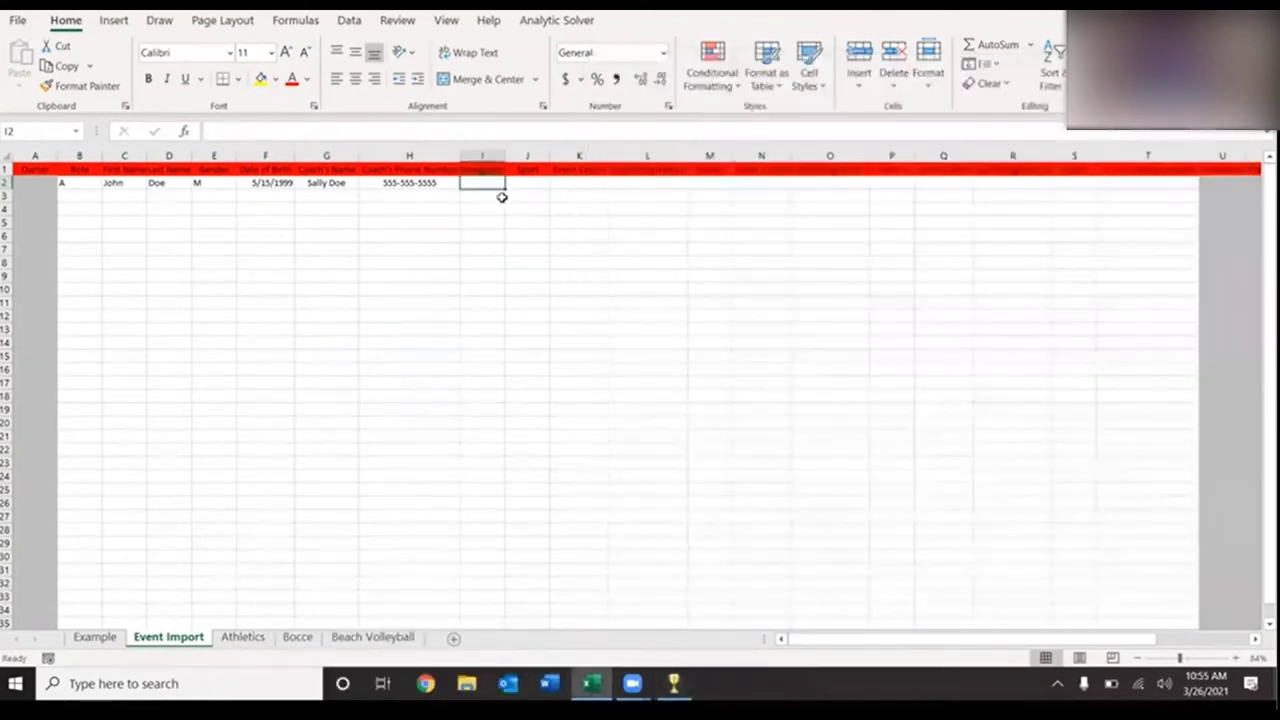
pyautogui.write('A05')
pyautogui.press('Tab')
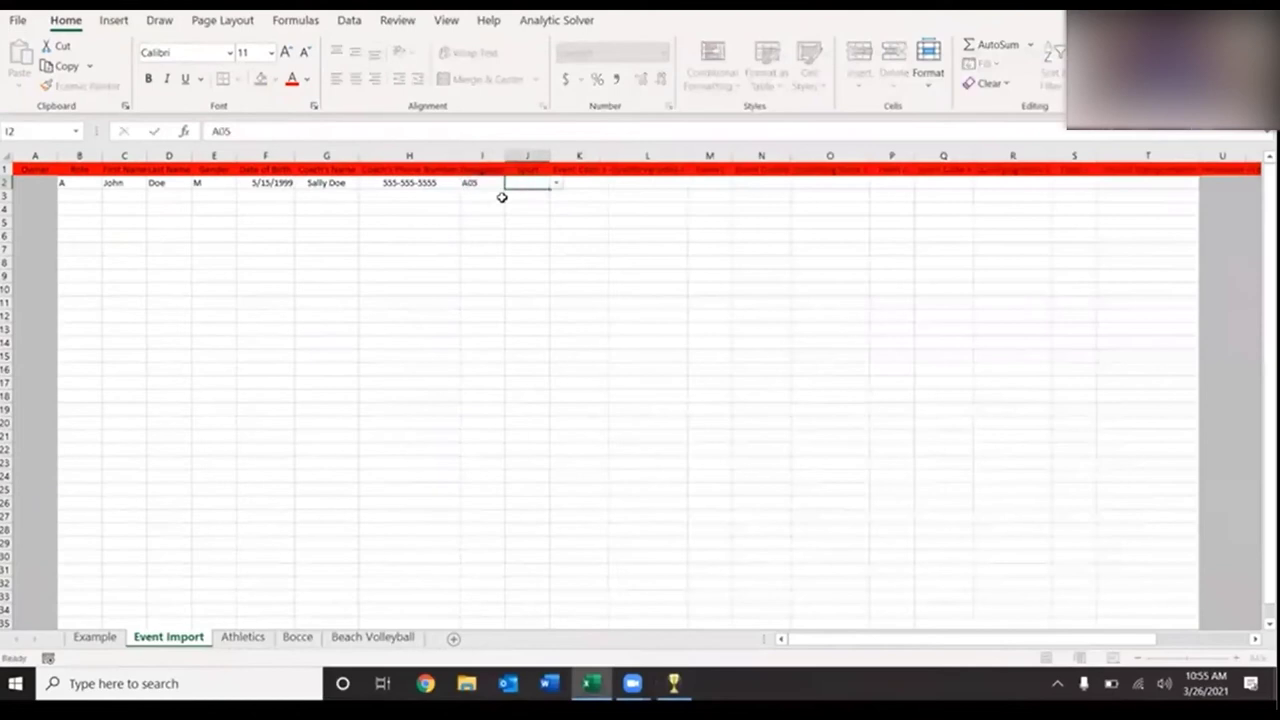
pyautogui.click(556, 183)
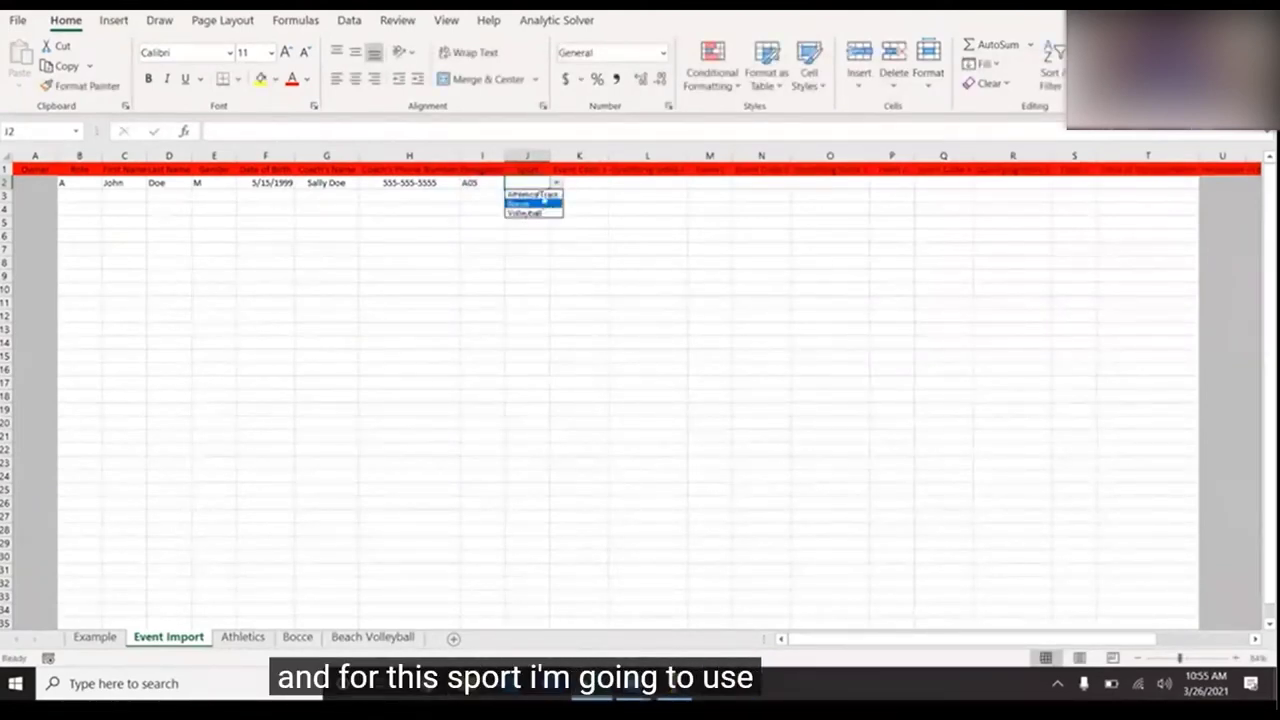
pyautogui.click(538, 195)
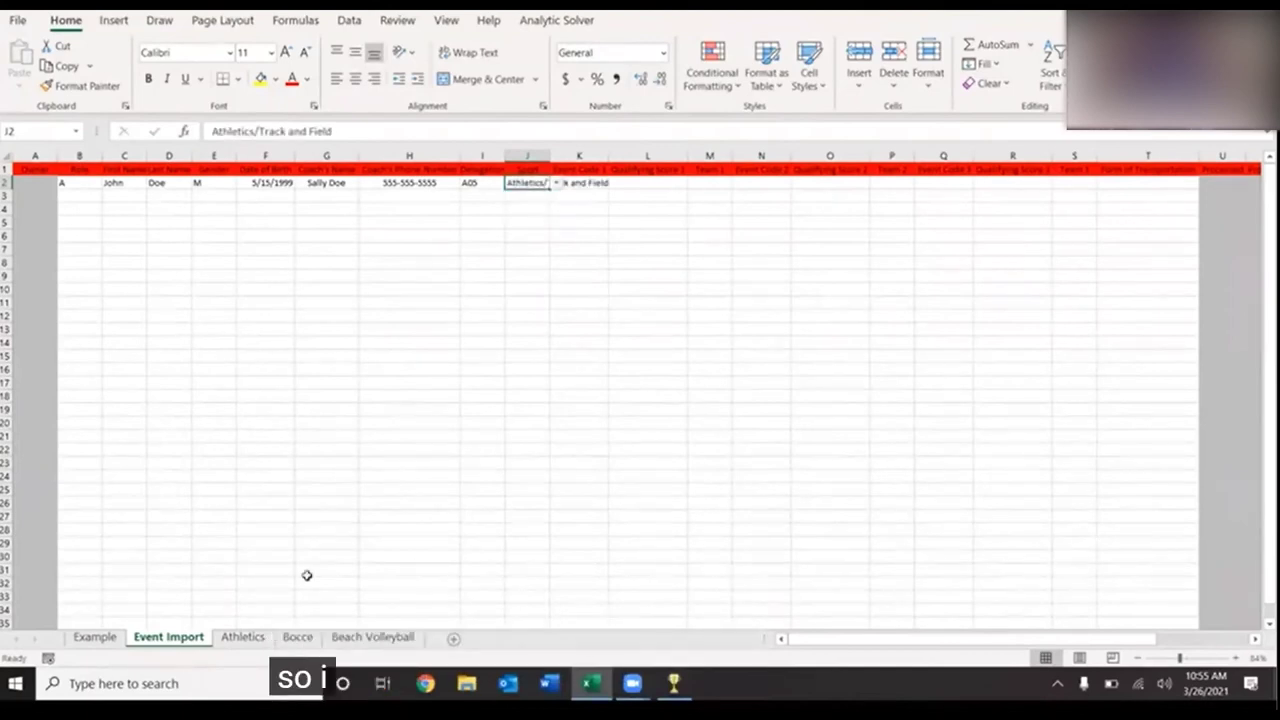
# - Copy the Athletics event code and event name table from the Athletics sheet
pyautogui.click(245, 637)
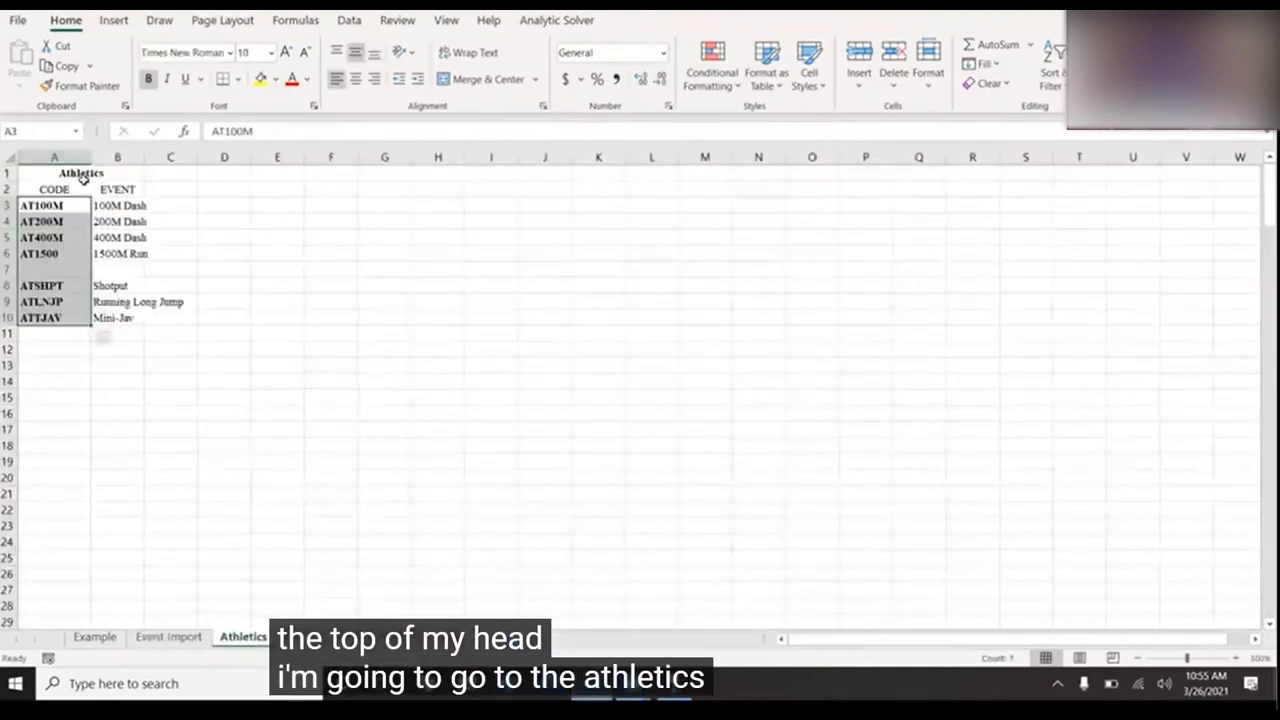
pyautogui.moveTo(83, 175); pyautogui.dragTo(126, 314)
pyautogui.rightClick(83, 214)
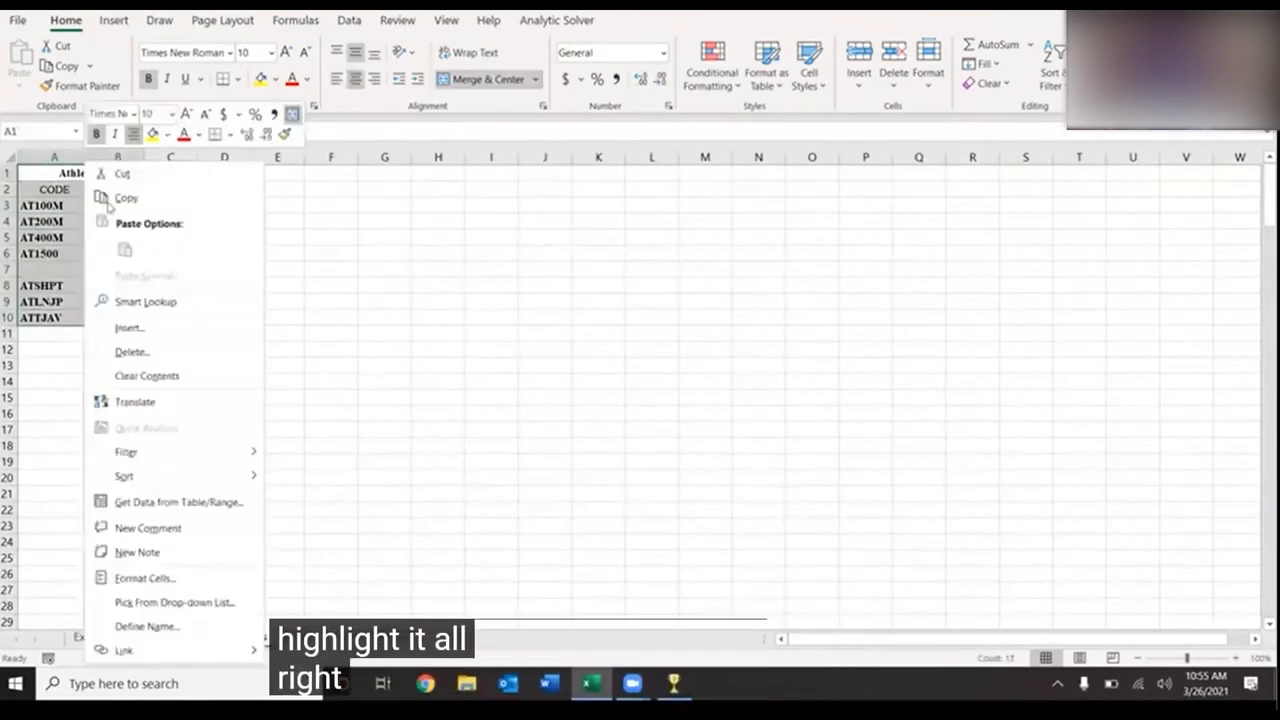
pyautogui.click(128, 198)
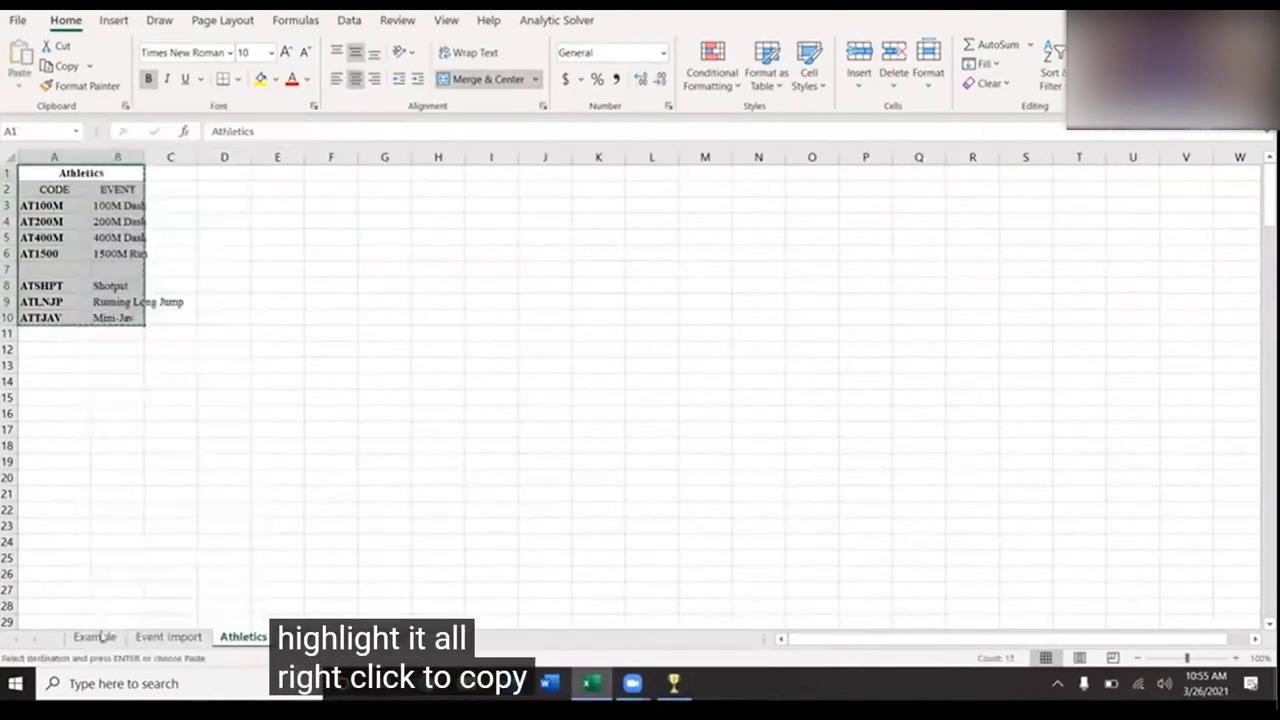
# - Paste the Athletics table at X3 on Event Import, keeping its source formatting
pyautogui.click(168, 637)
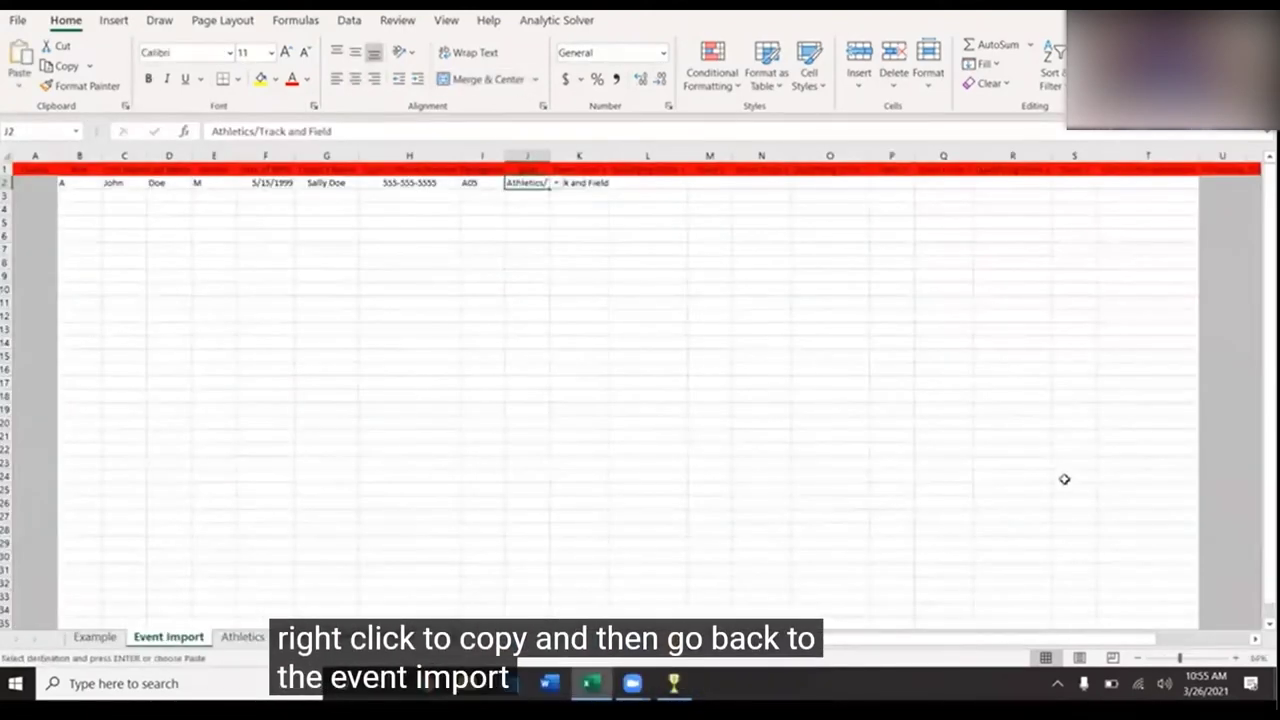
pyautogui.hscroll(5, 1064, 479)
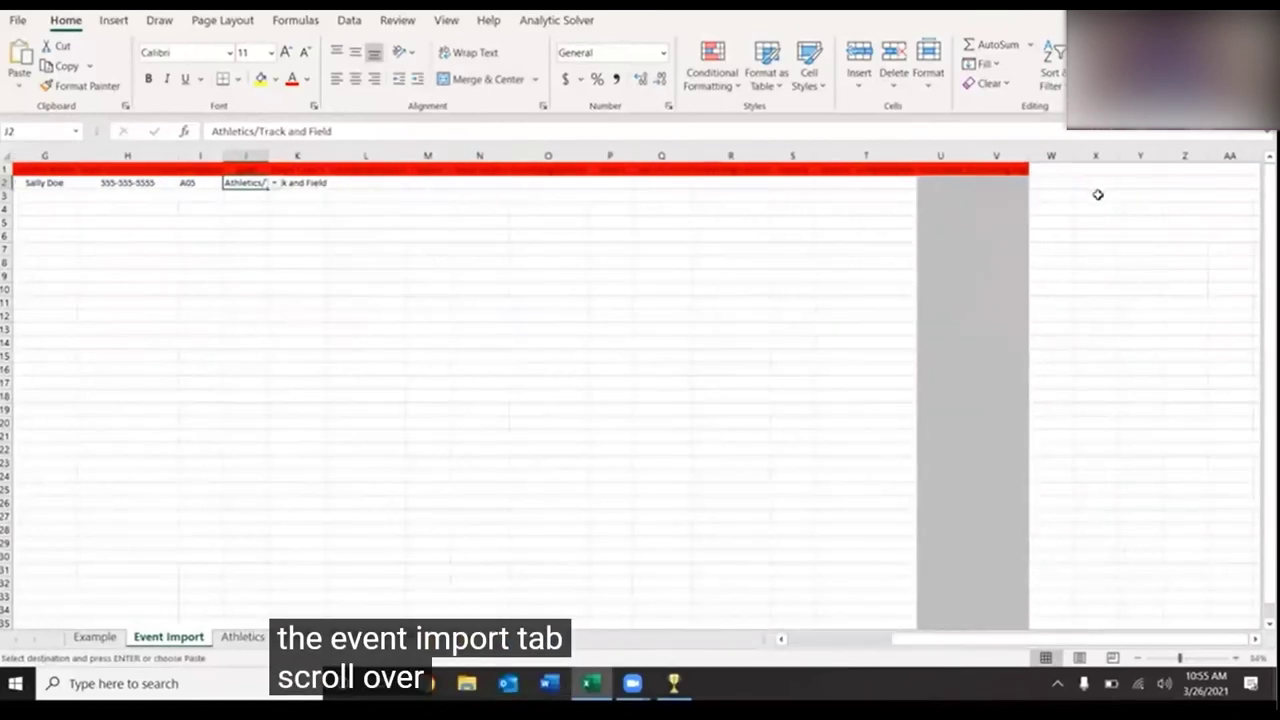
pyautogui.click(1097, 194)
pyautogui.rightClick(1097, 195)
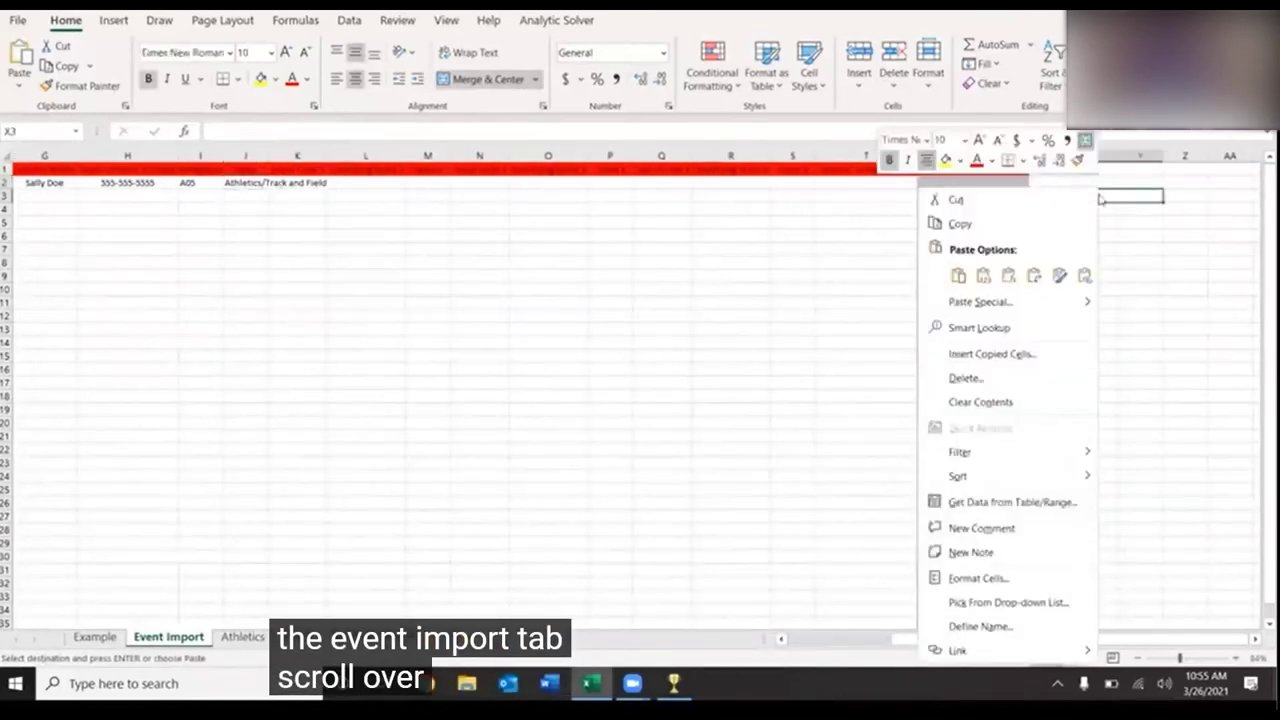
pyautogui.click(960, 274)
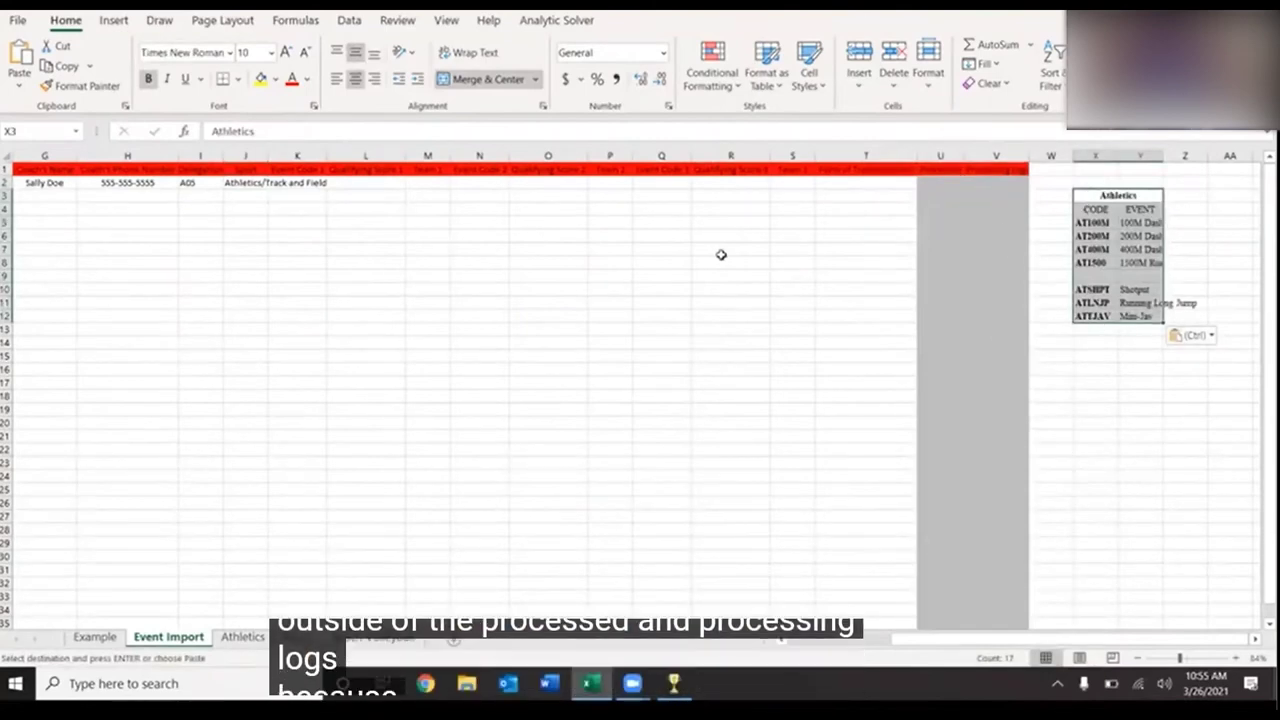
pyautogui.hscroll(-2, 720, 255)
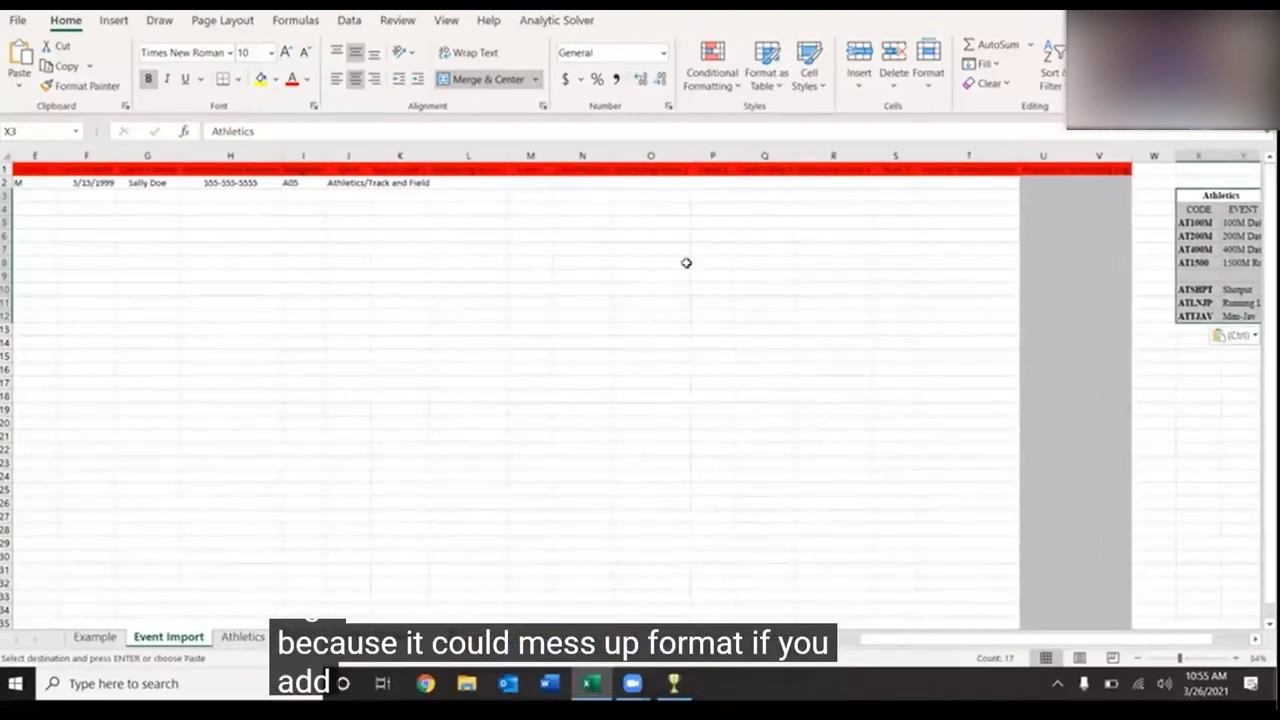
pyautogui.hscroll(2, 1184, 247)
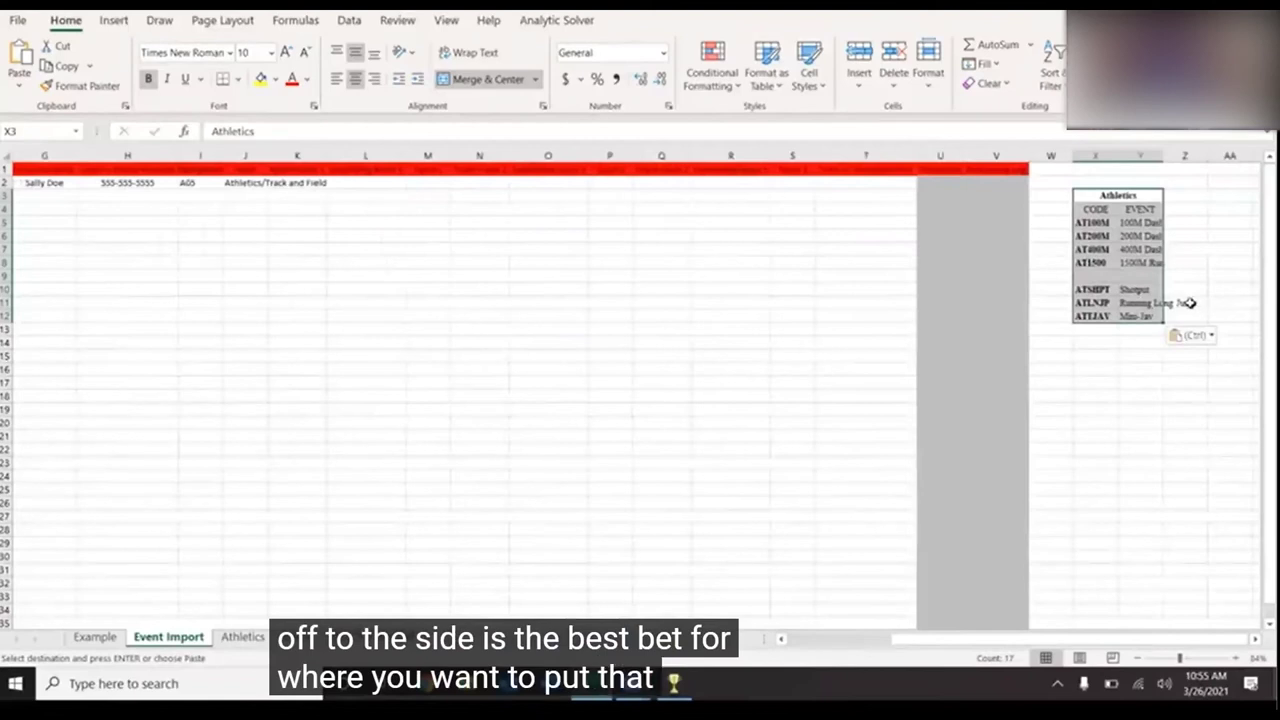
pyautogui.click(287, 183)
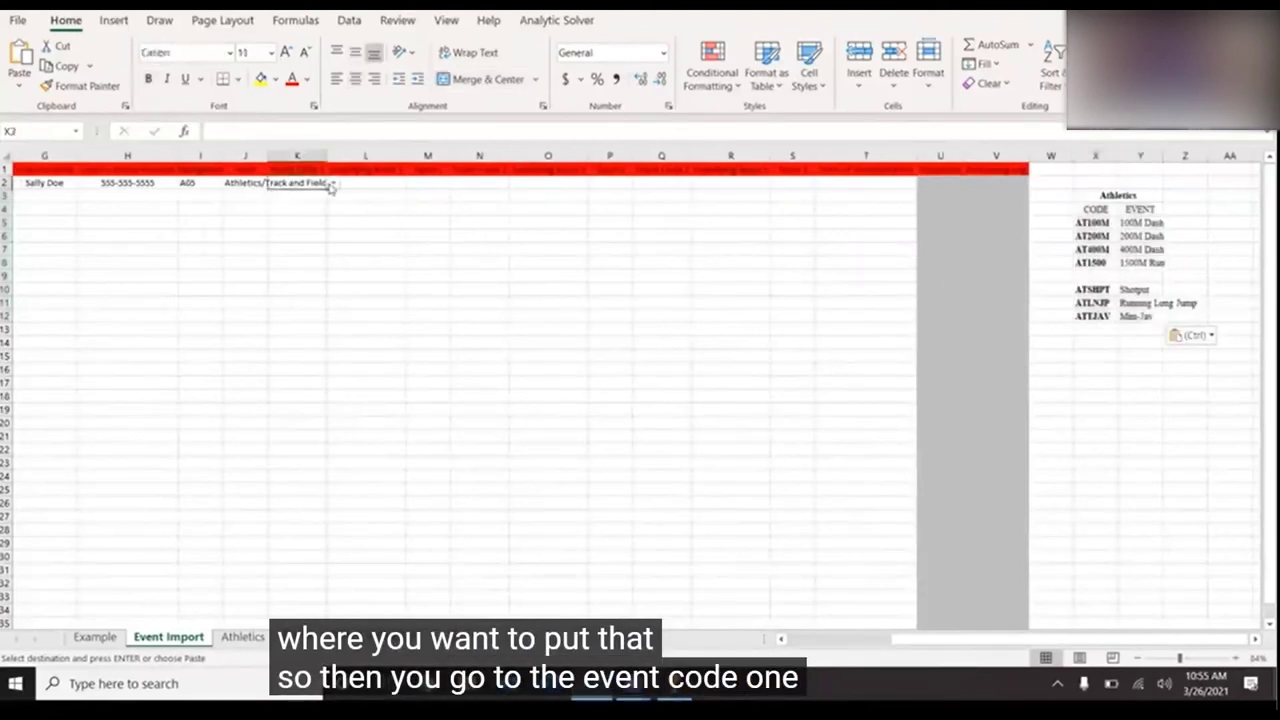
# - Choose event codes AT100M, AT200M and AT400M in K2, N2 and Q2
pyautogui.click(331, 186)
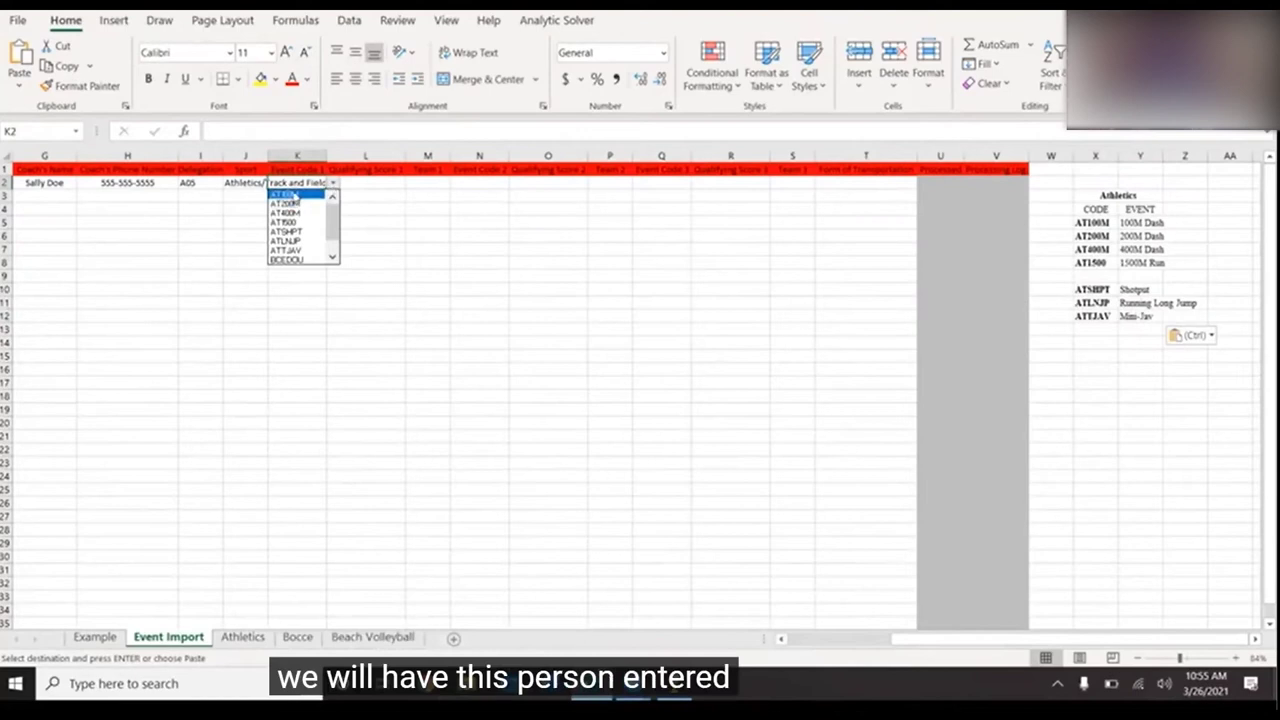
pyautogui.click(295, 194)
pyautogui.click(471, 181)
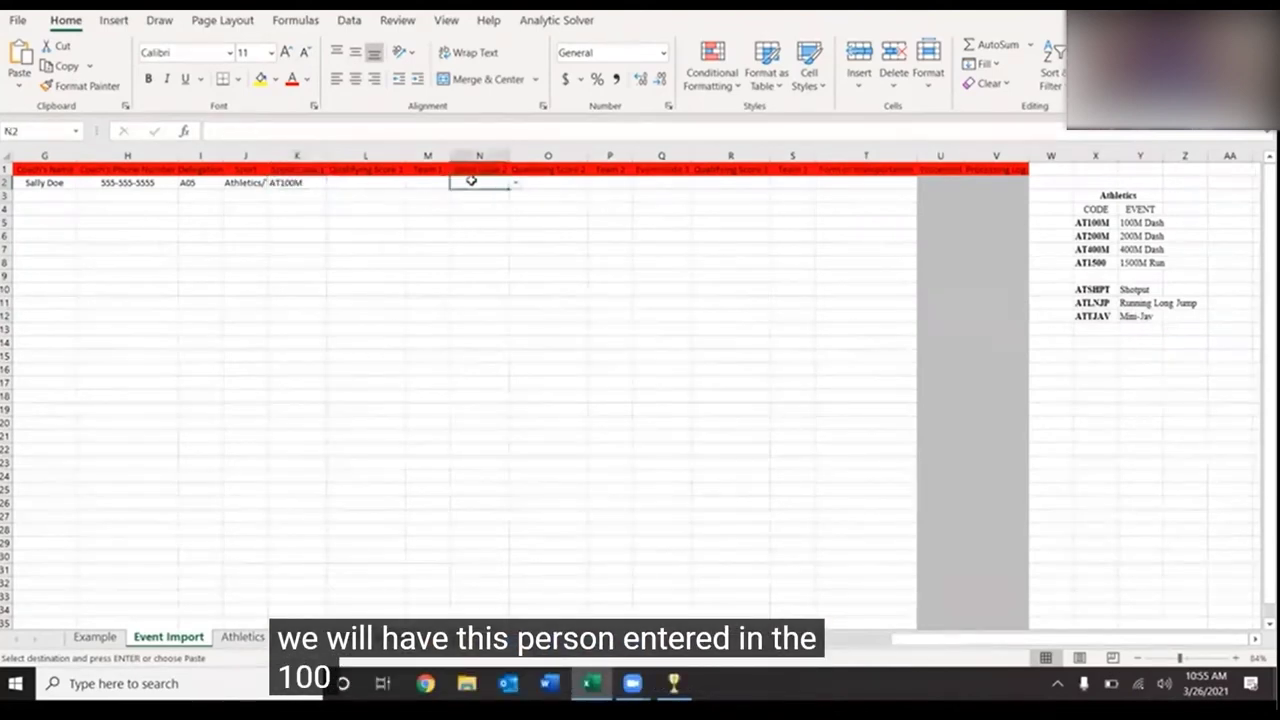
pyautogui.click(513, 188)
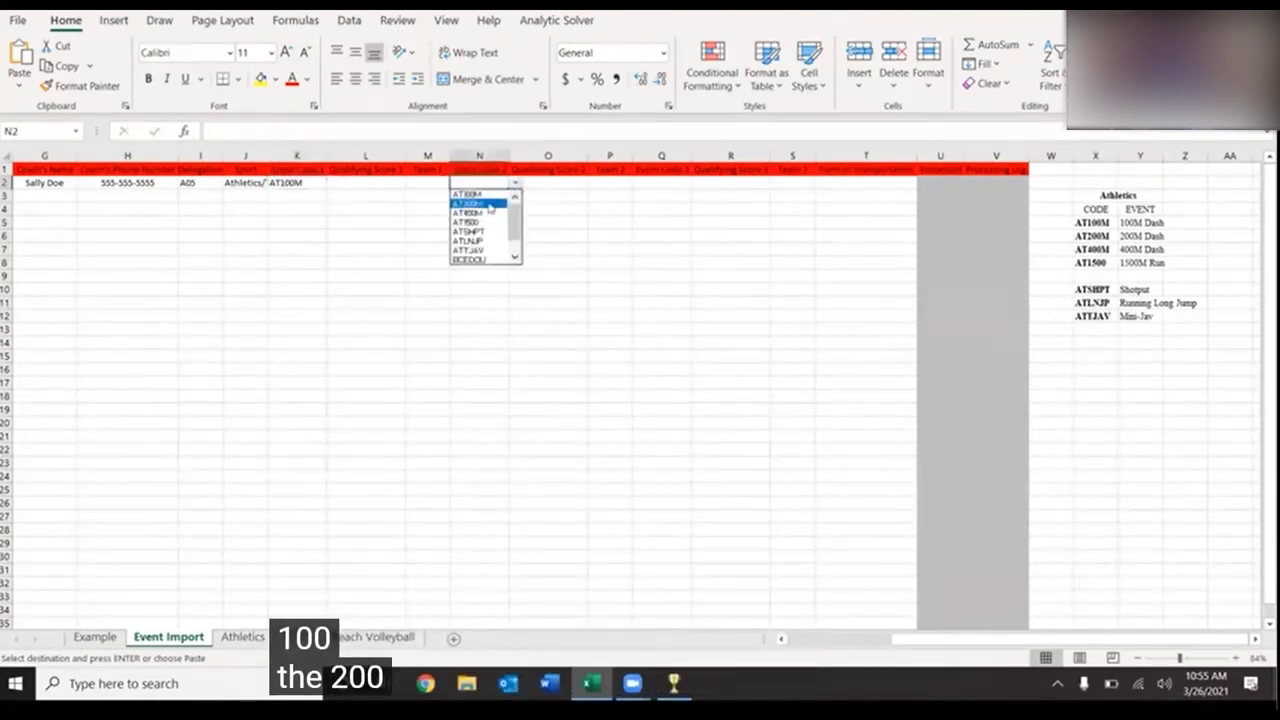
pyautogui.click(489, 203)
pyautogui.click(660, 184)
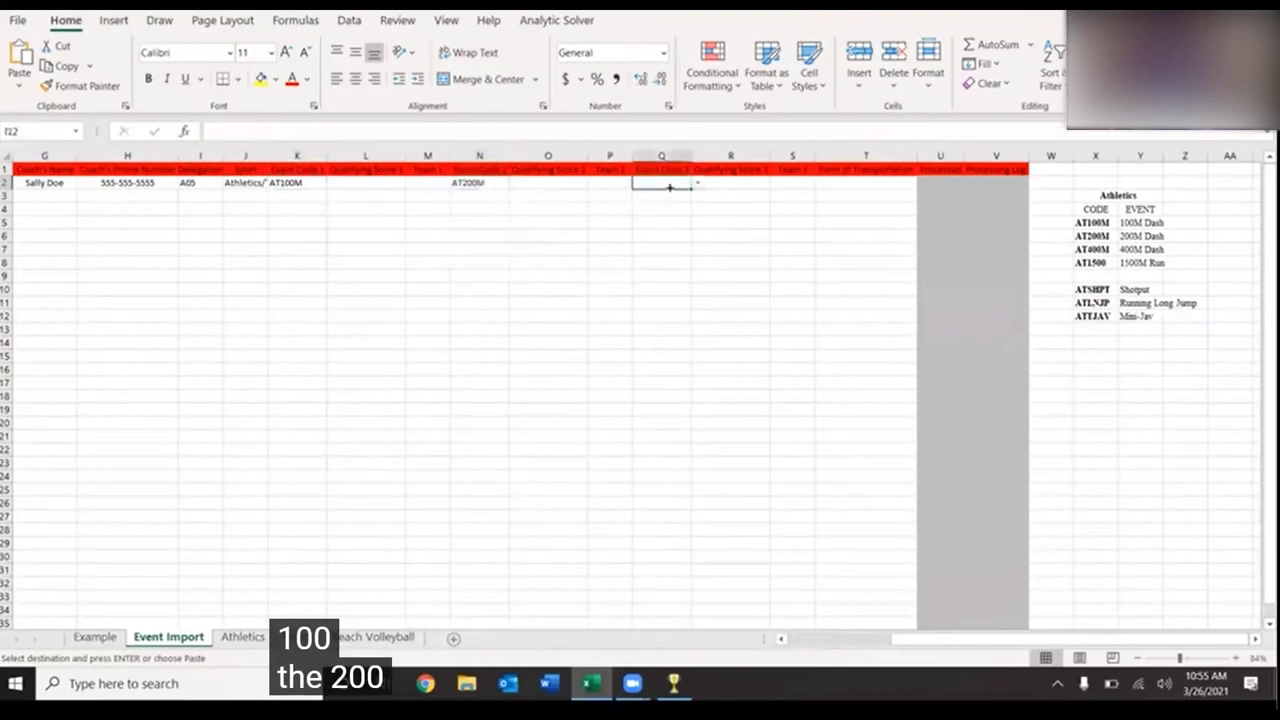
pyautogui.click(697, 185)
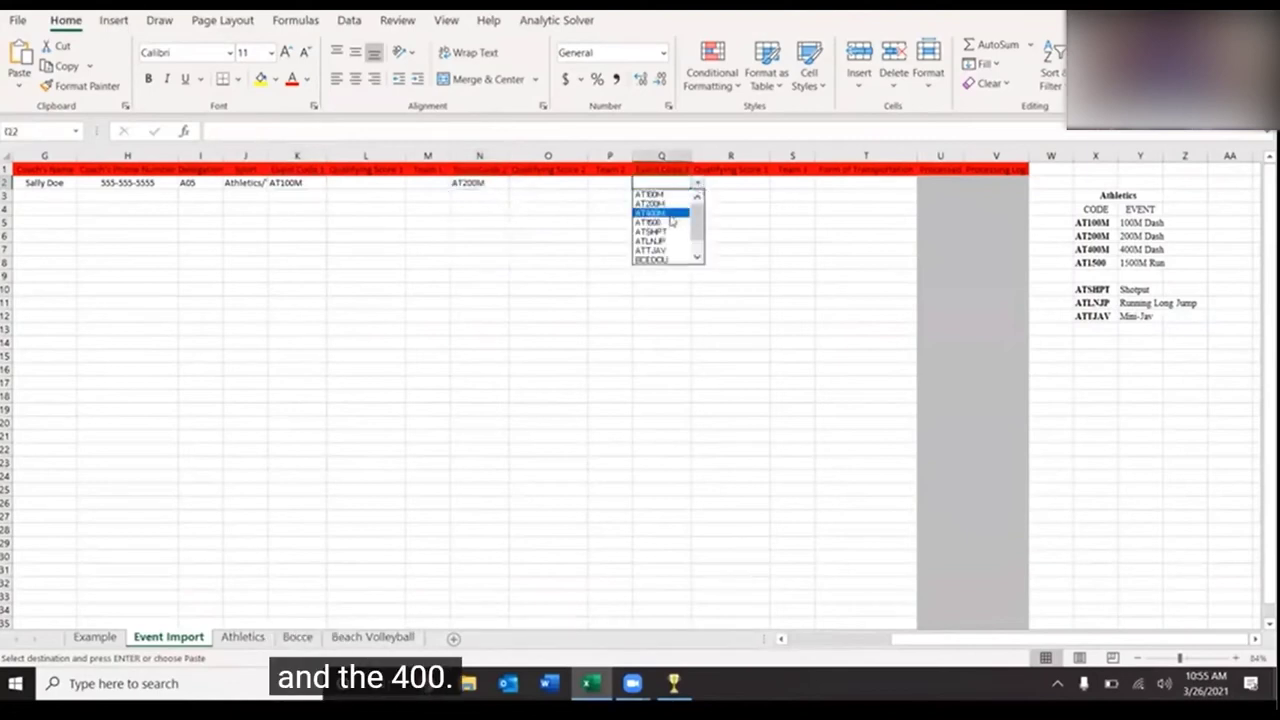
pyautogui.click(671, 213)
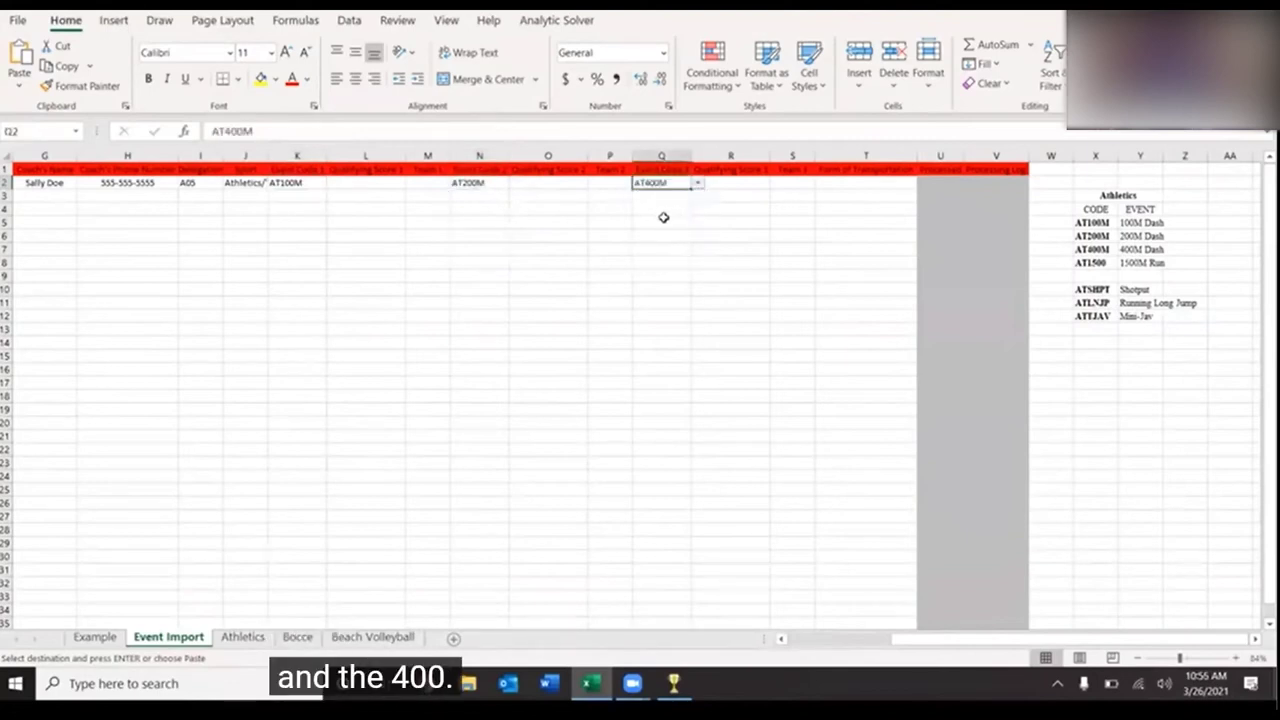
pyautogui.click(370, 184)
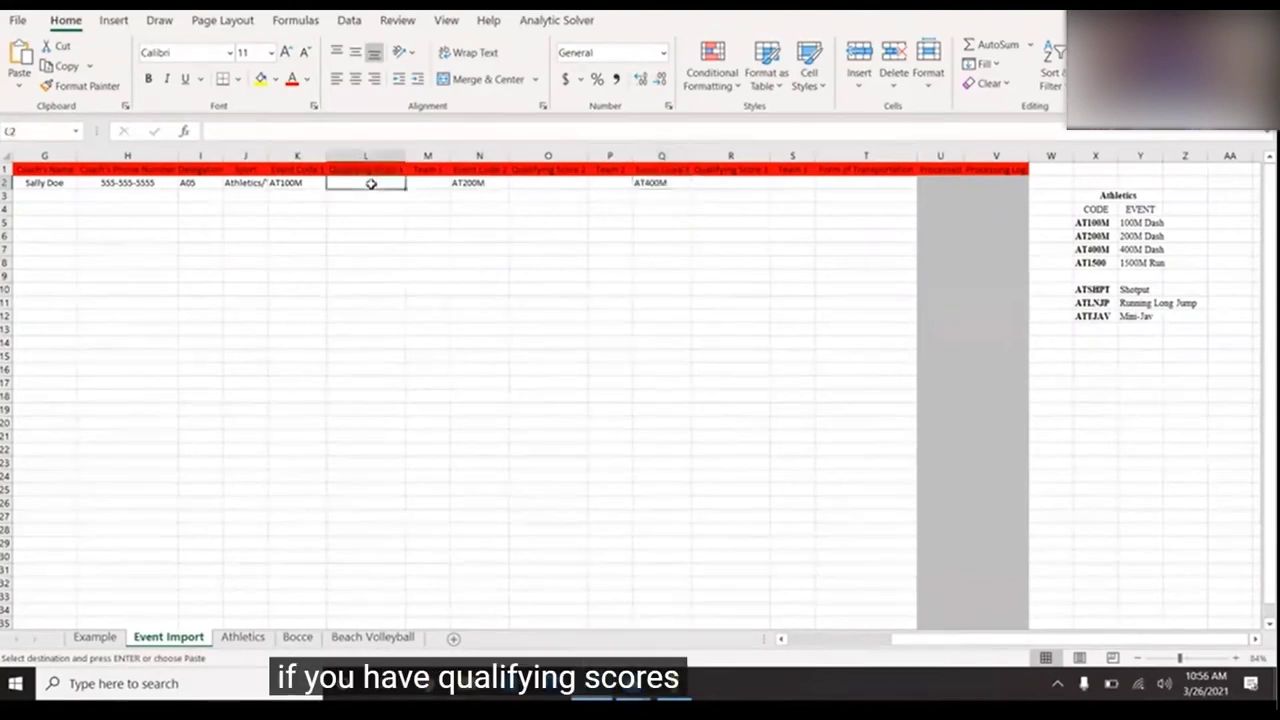
# - Enter qualifying scores 00:30.00, 01:15.2 and 03:05.00 in L2, O2 and R2
pyautogui.hscroll(-1, 440, 280)
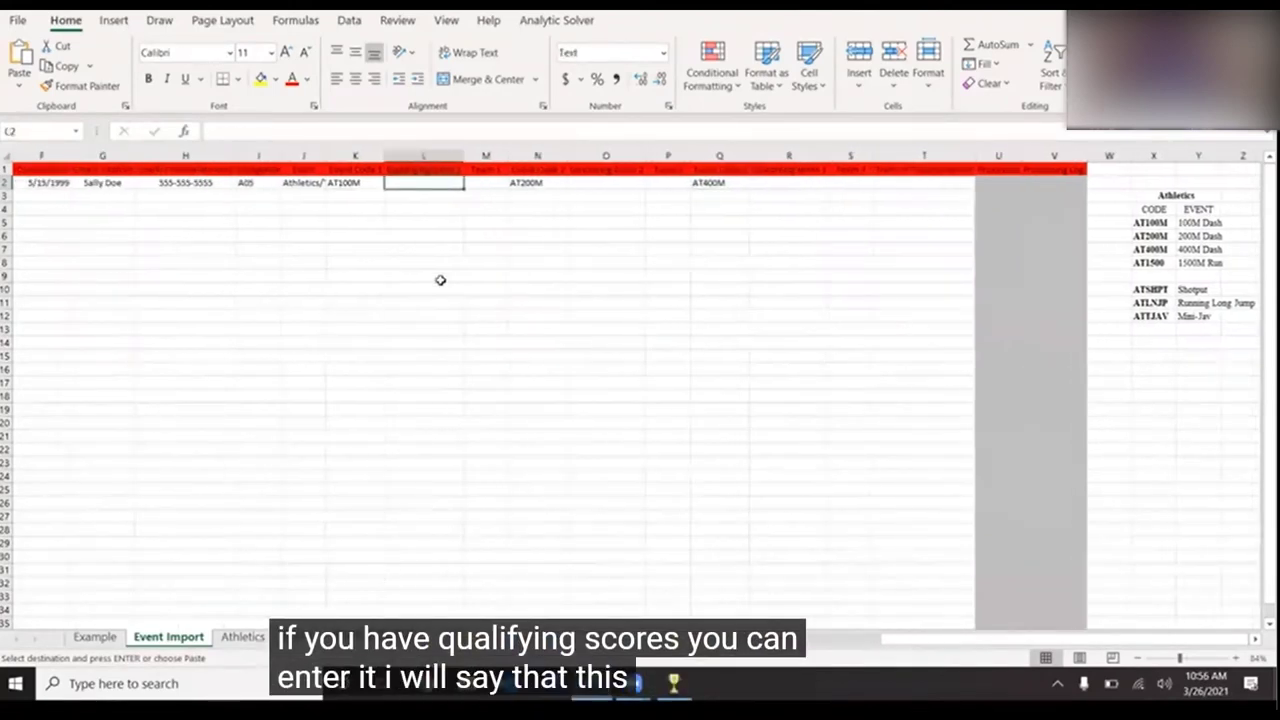
pyautogui.hscroll(-5, 440, 280)
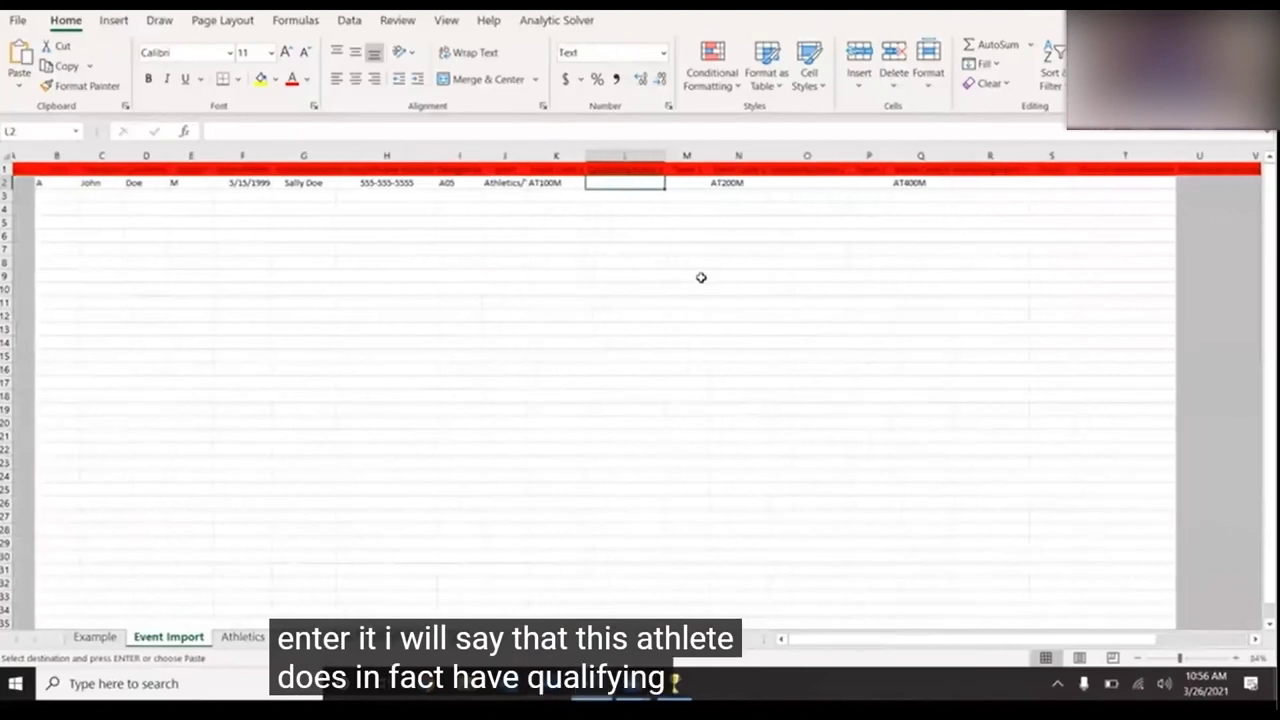
pyautogui.hscroll(1, 701, 277)
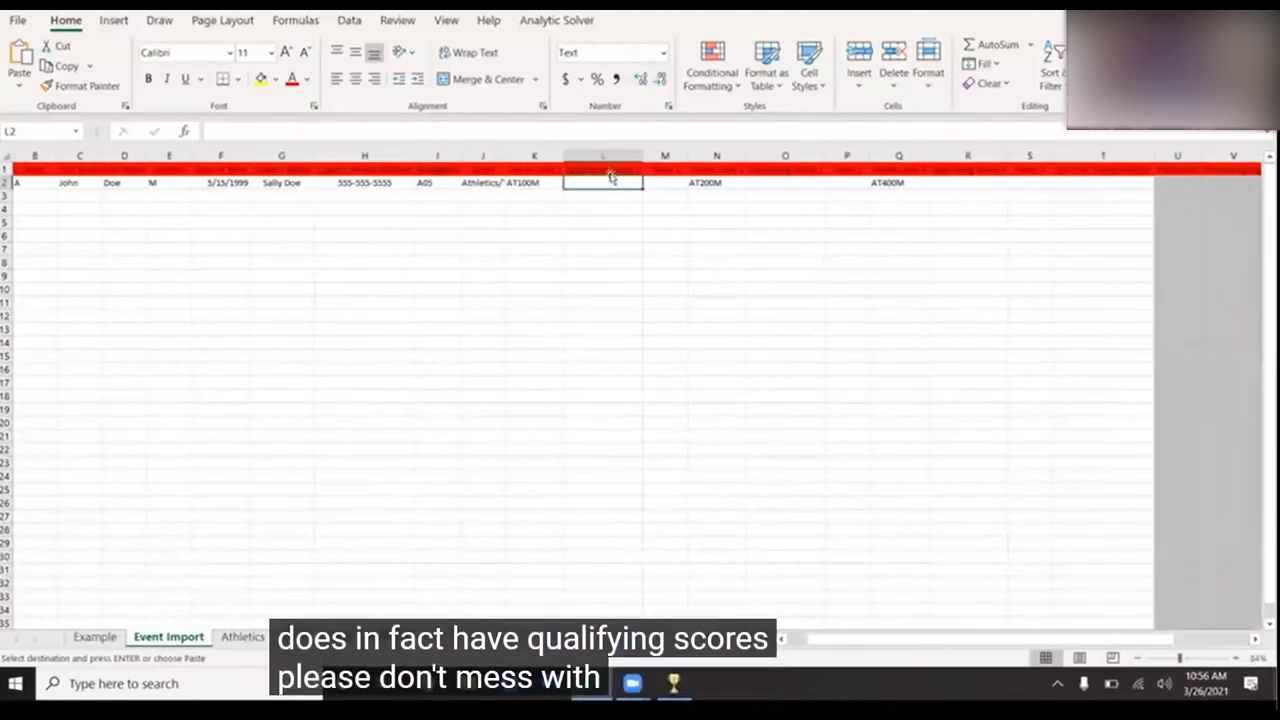
pyautogui.click(603, 382)
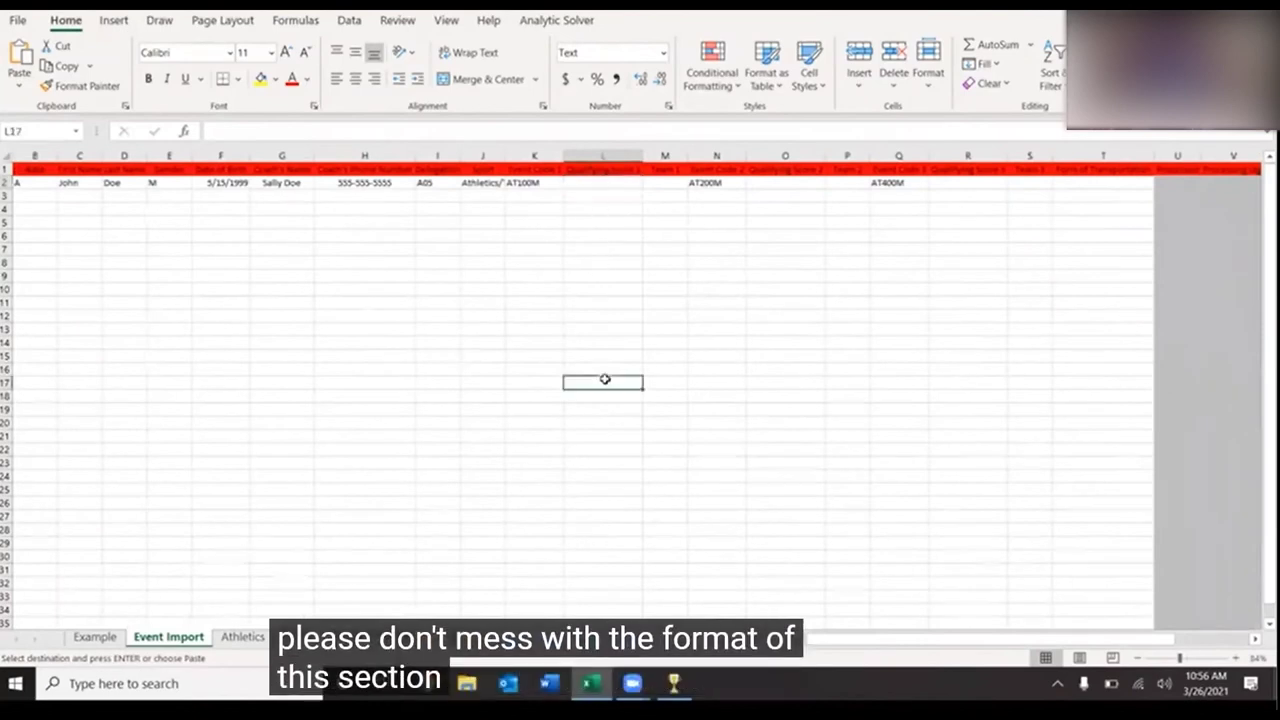
pyautogui.click(602, 183)
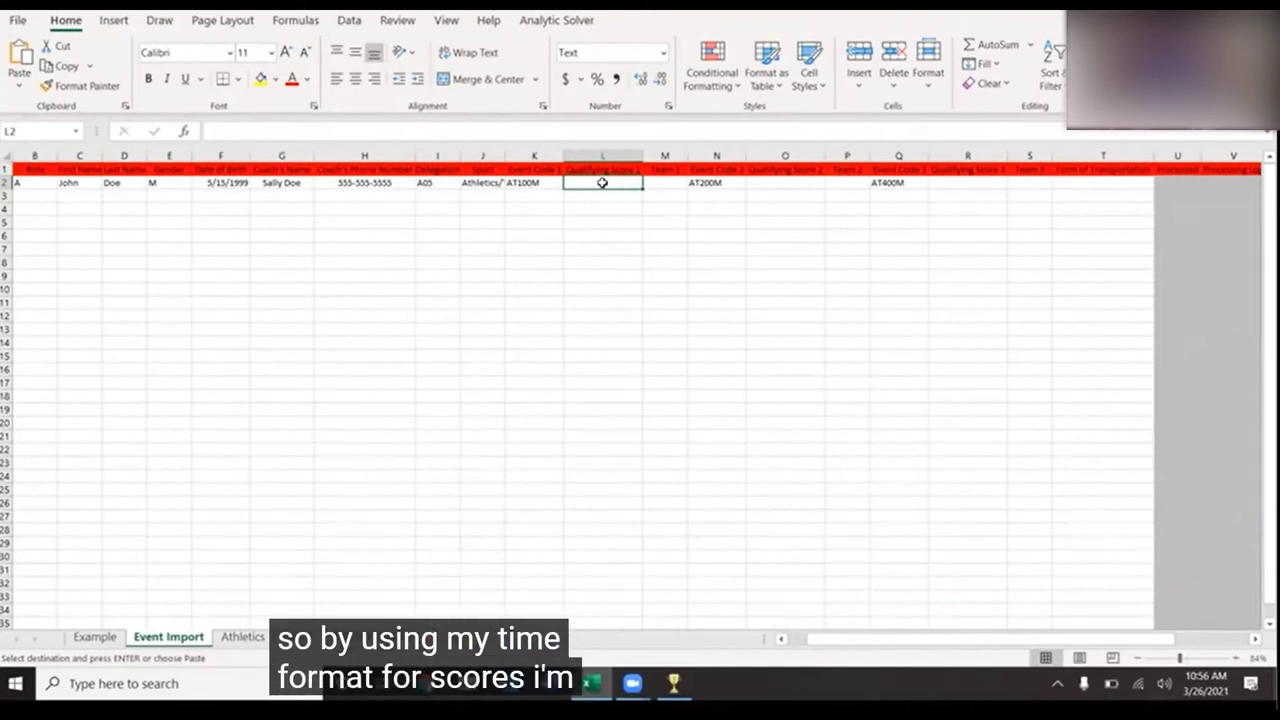
pyautogui.write('00')
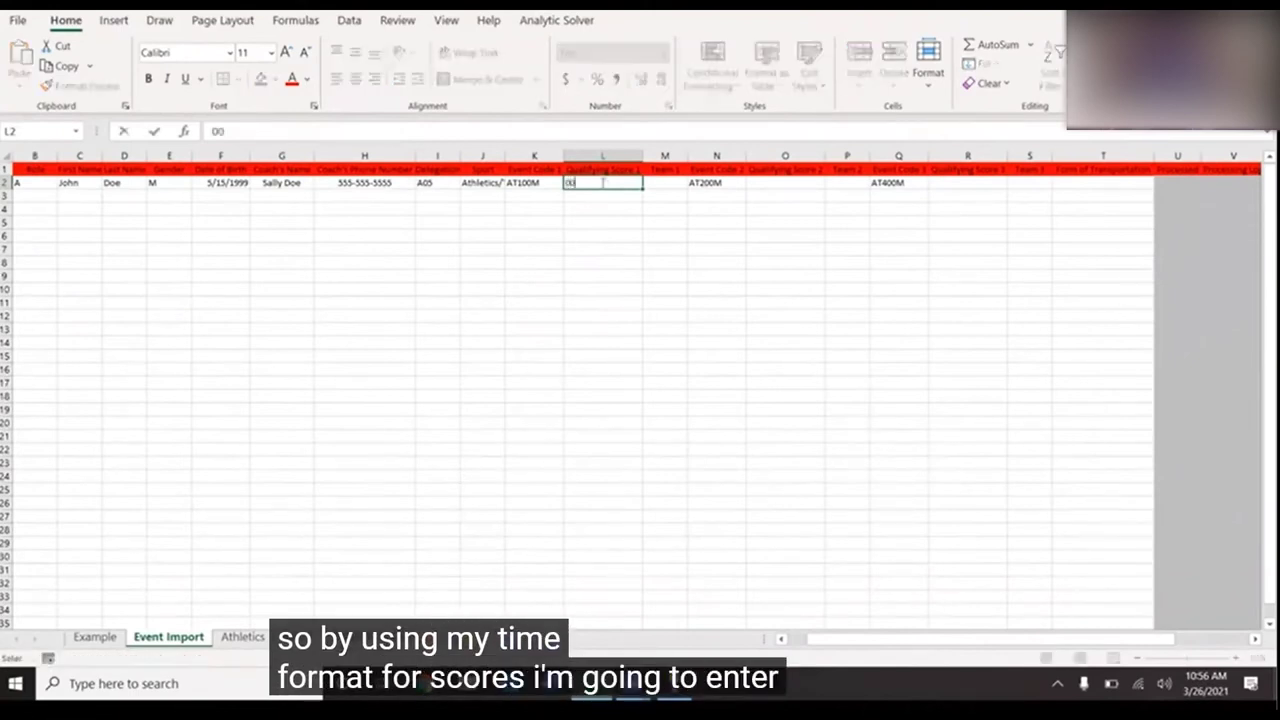
pyautogui.write(':')
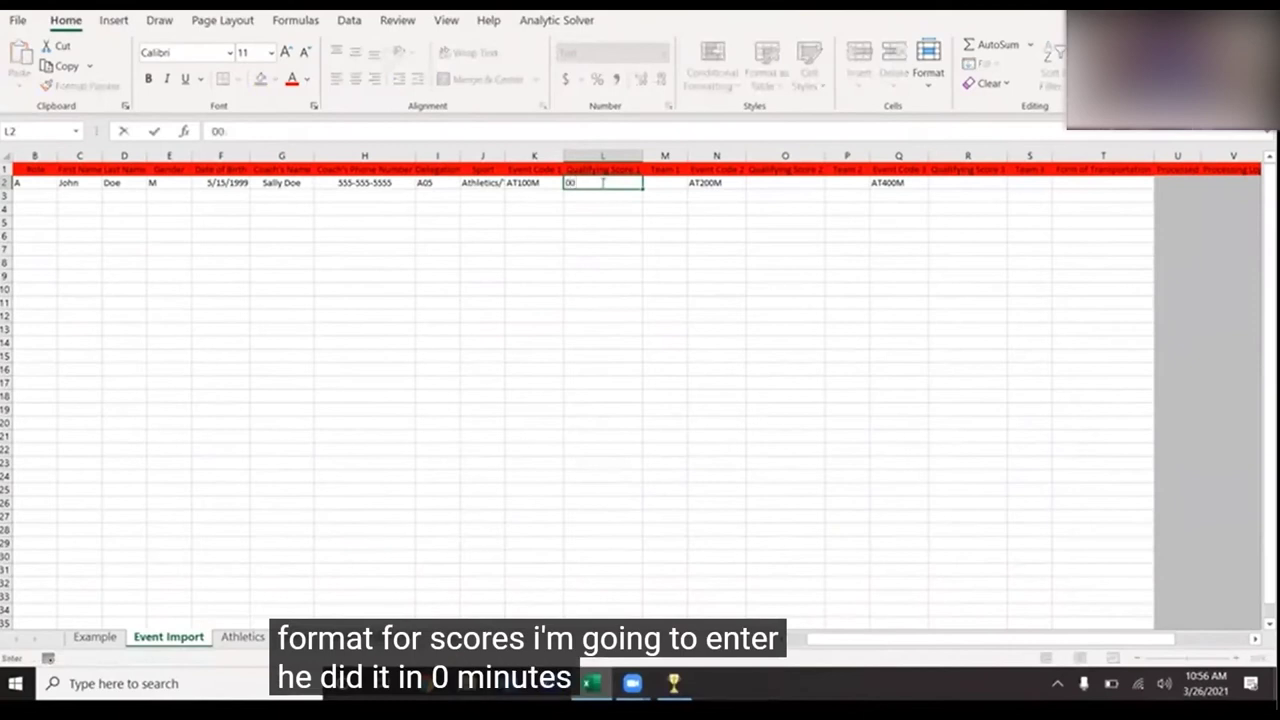
pyautogui.write('30')
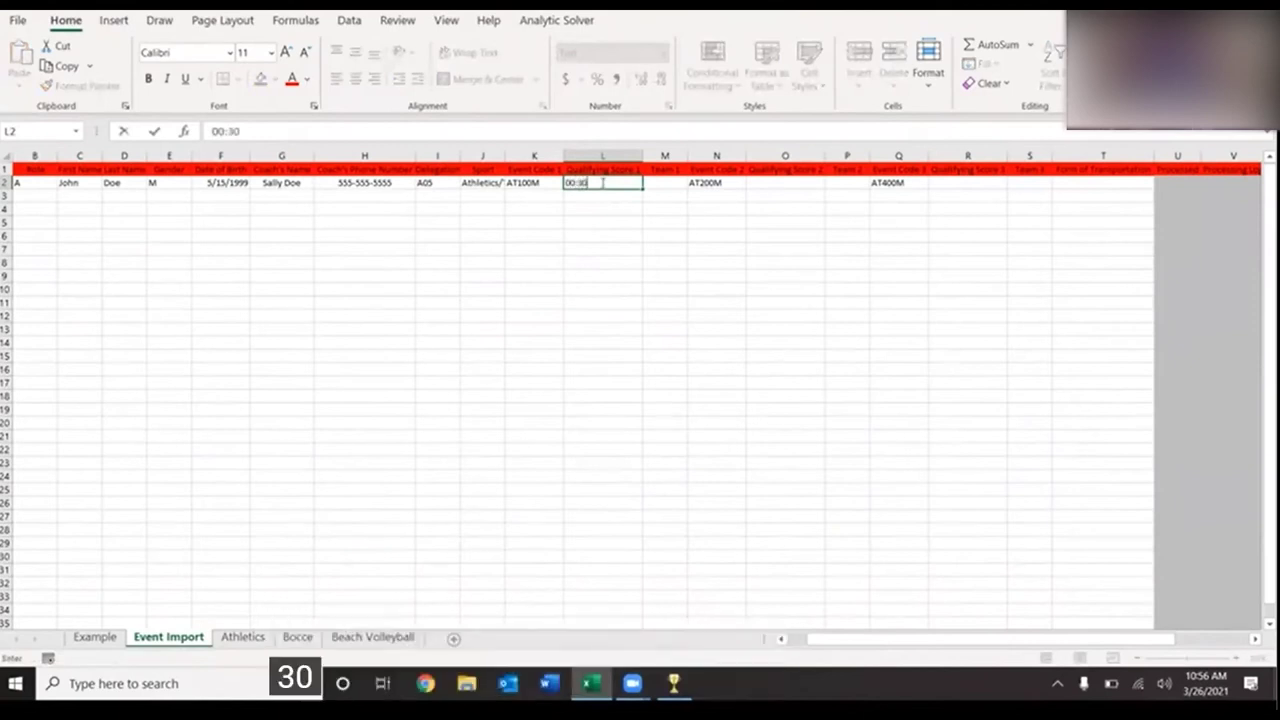
pyautogui.write('.')
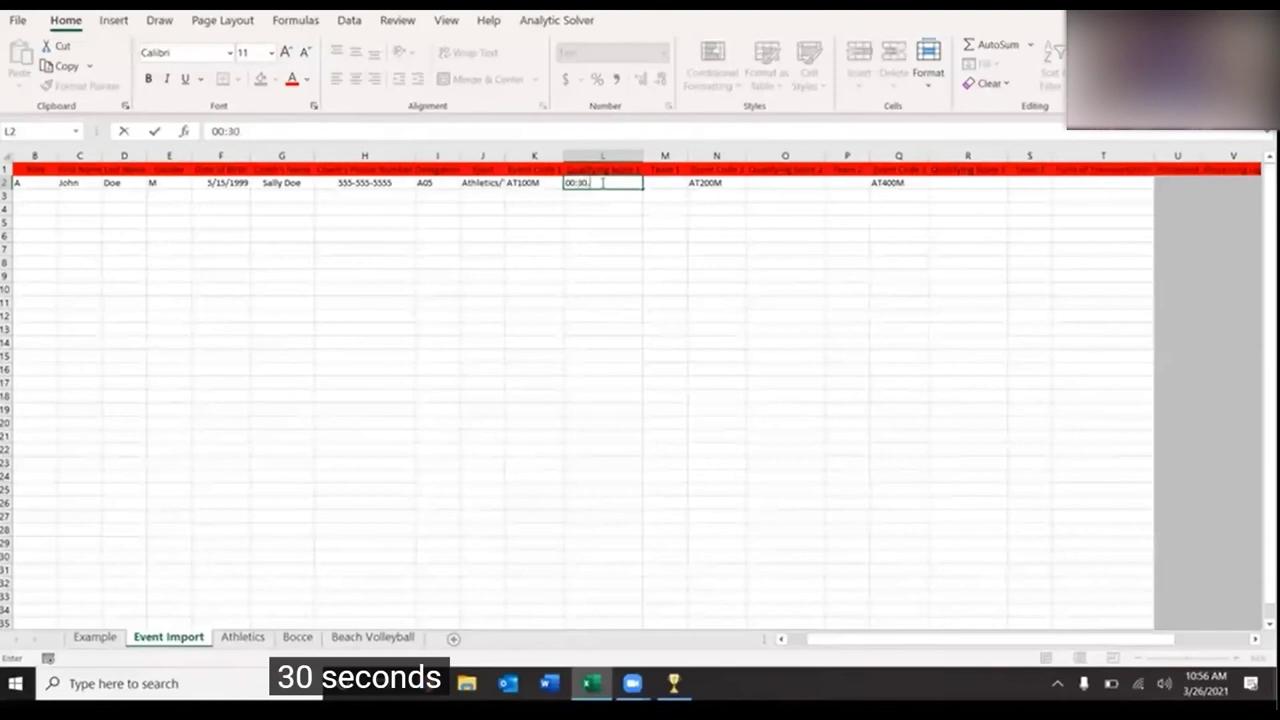
pyautogui.write('00')
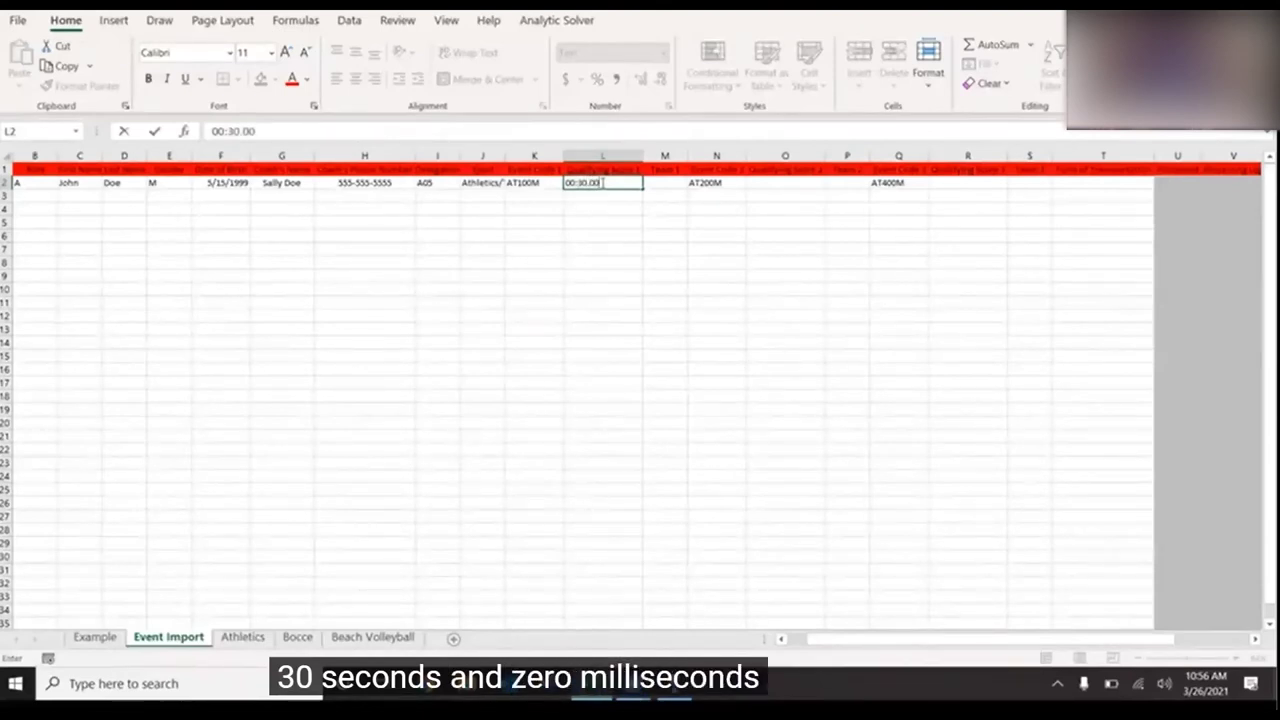
pyautogui.click(760, 182)
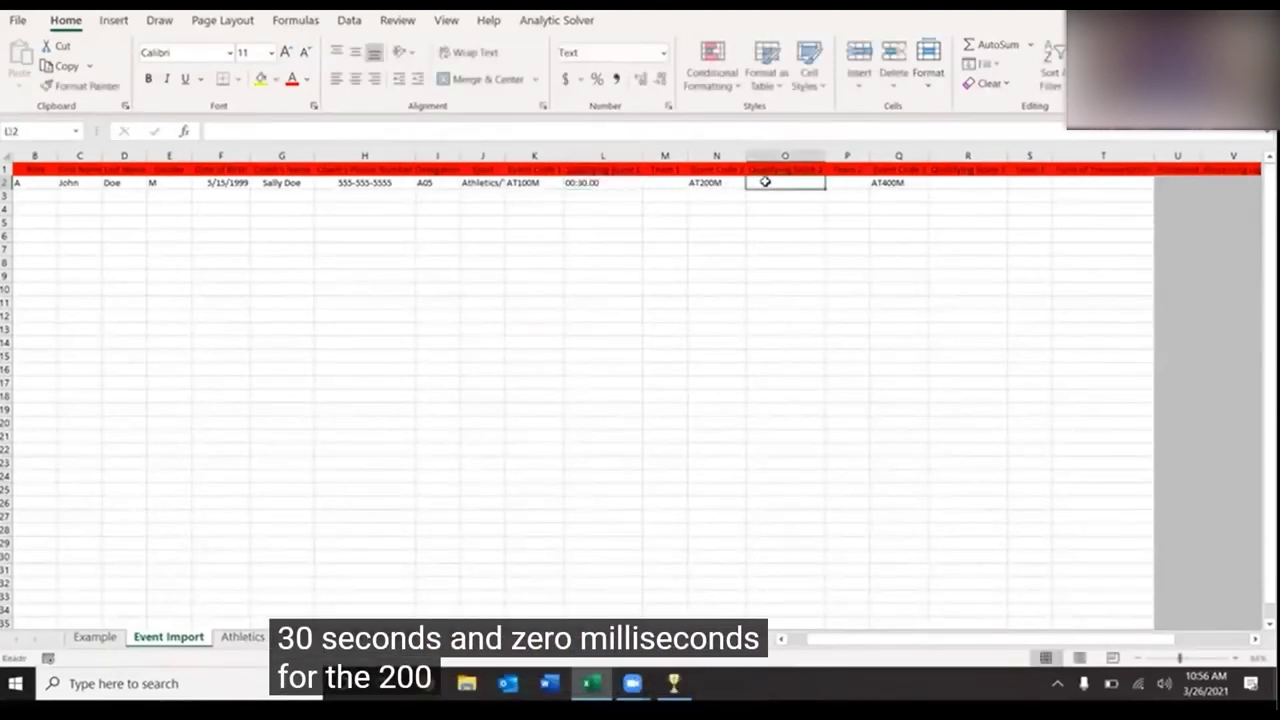
pyautogui.write('01')
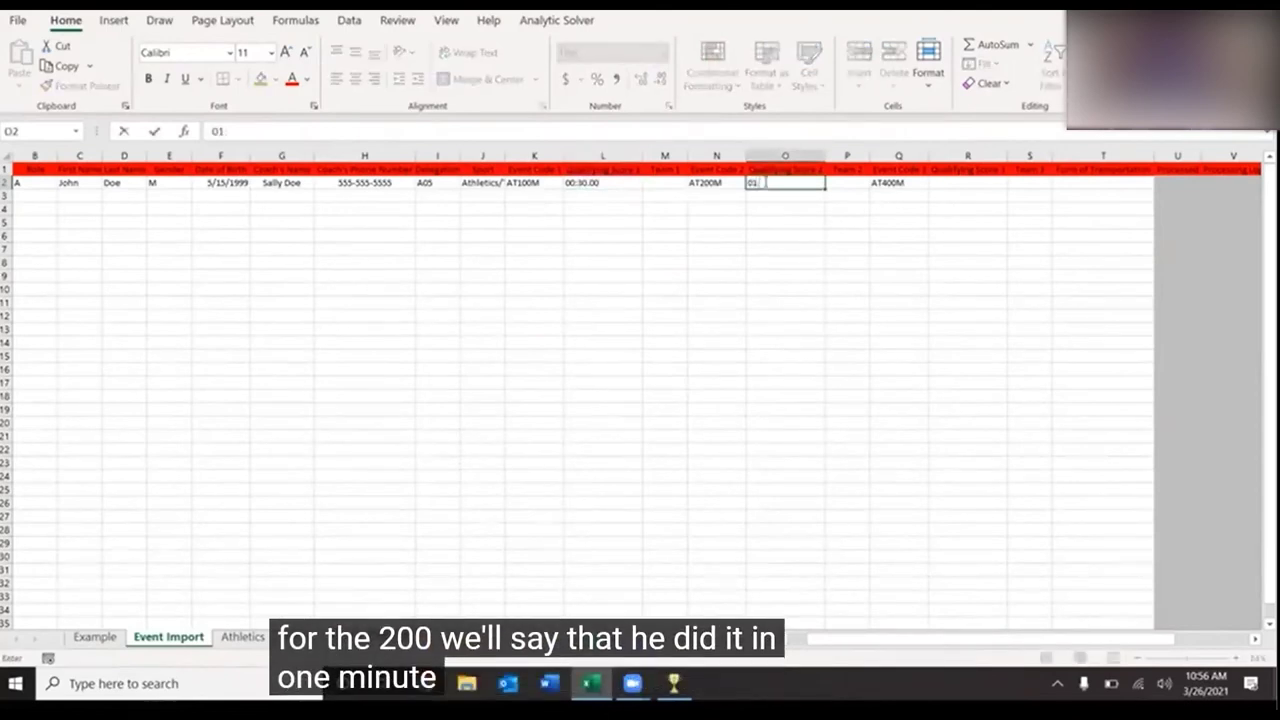
pyautogui.write(':15')
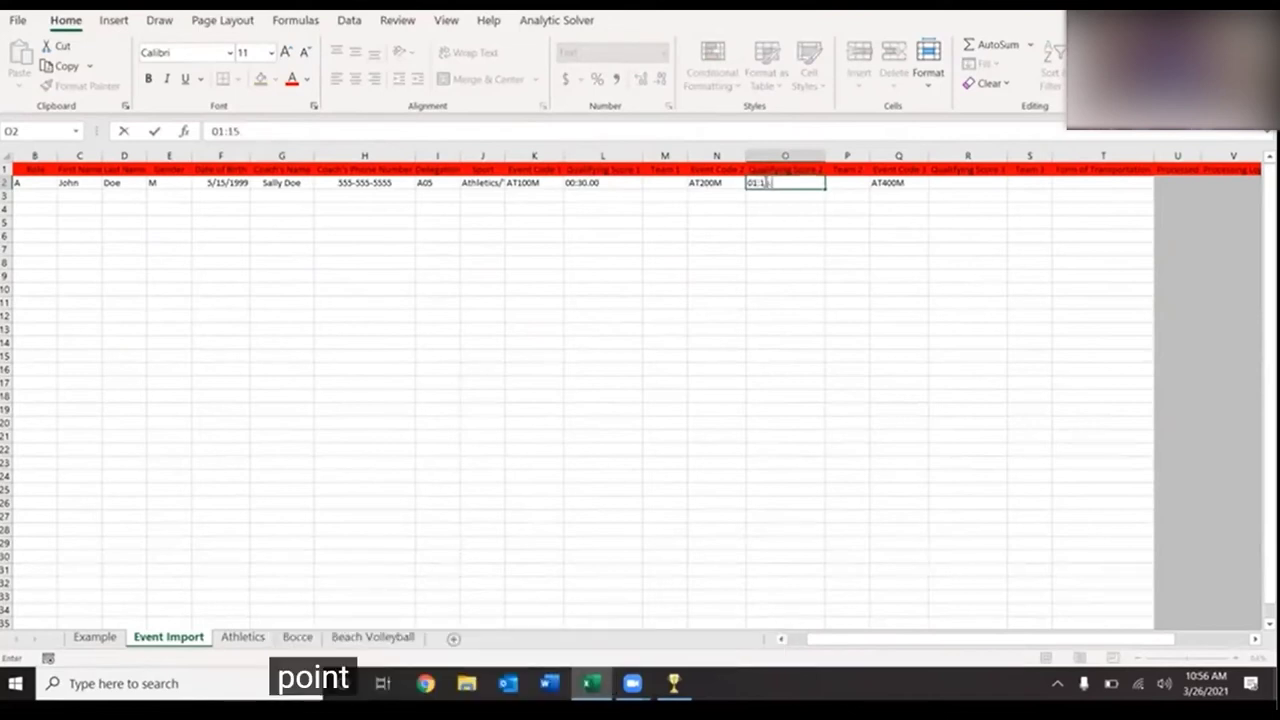
pyautogui.write('.2')
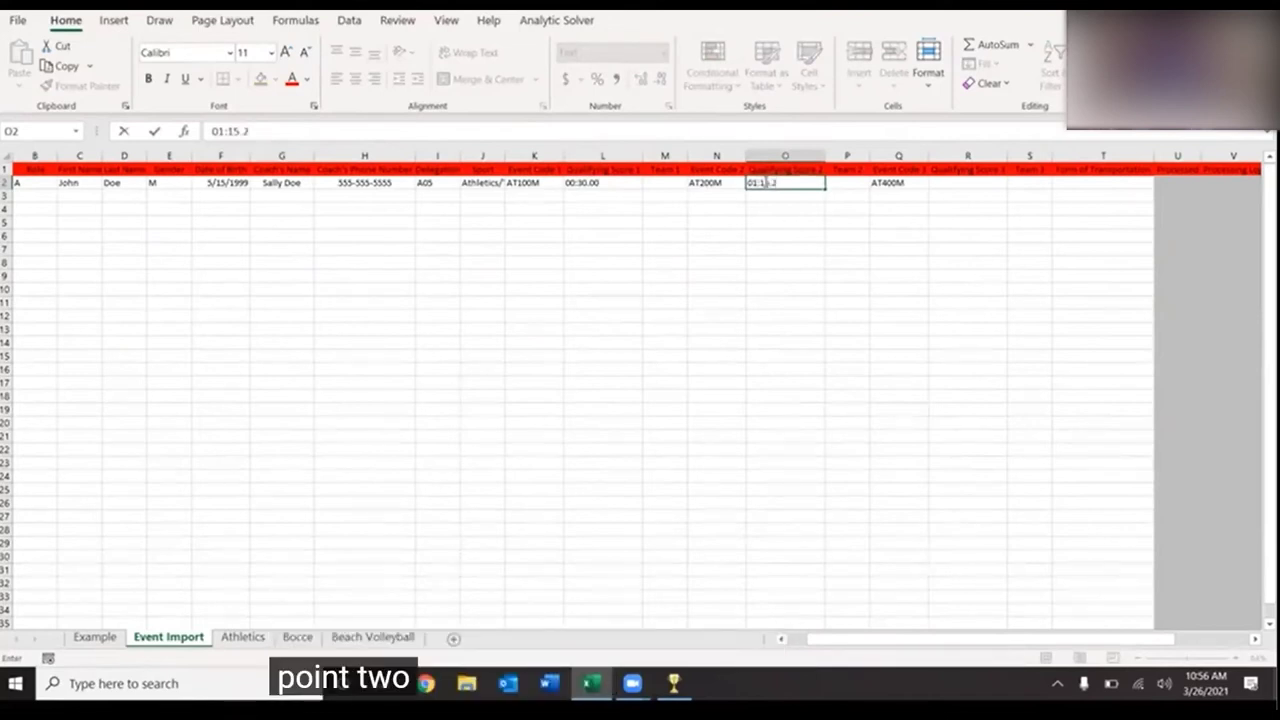
pyautogui.press('Tab')
pyautogui.press('Tab')
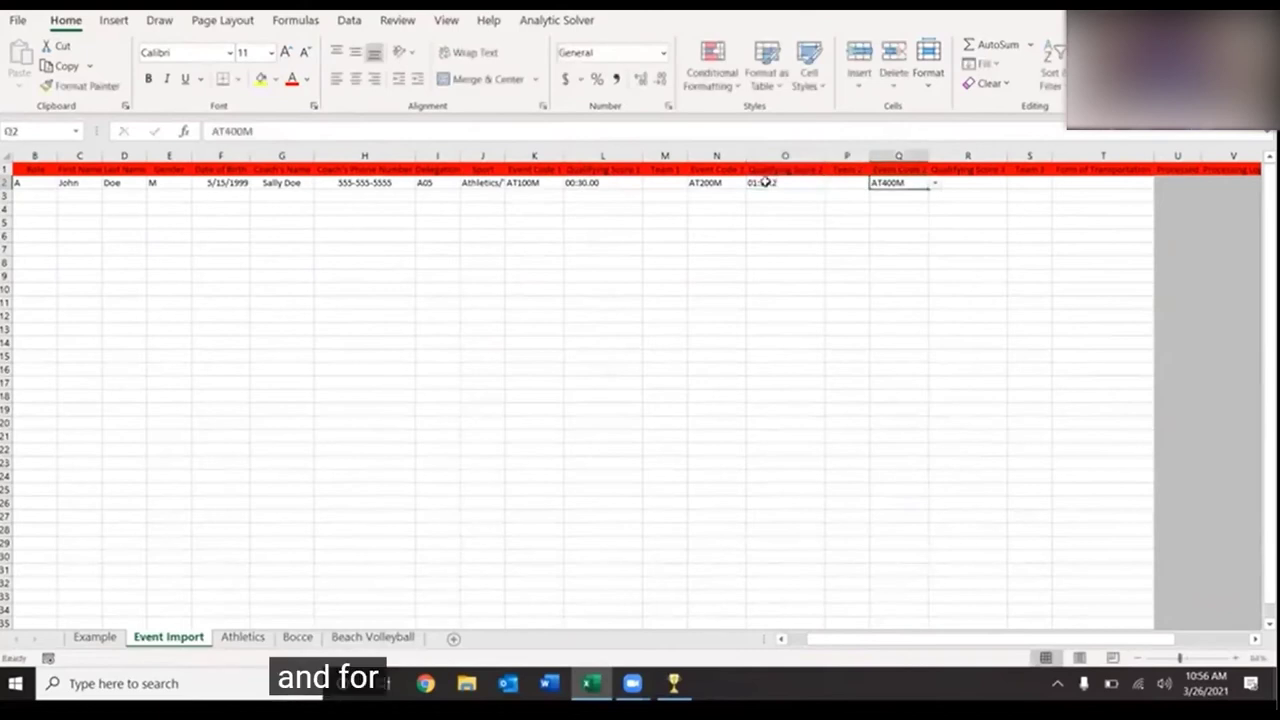
pyautogui.press('Tab')
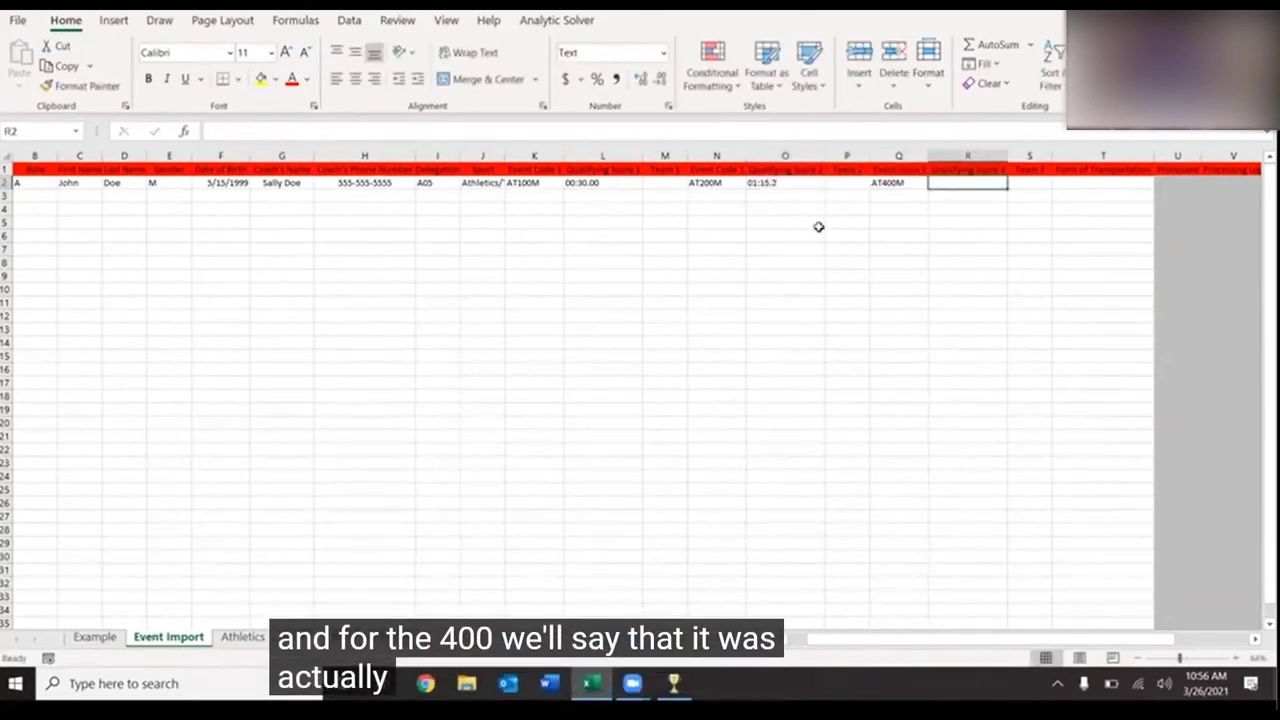
pyautogui.write('03')
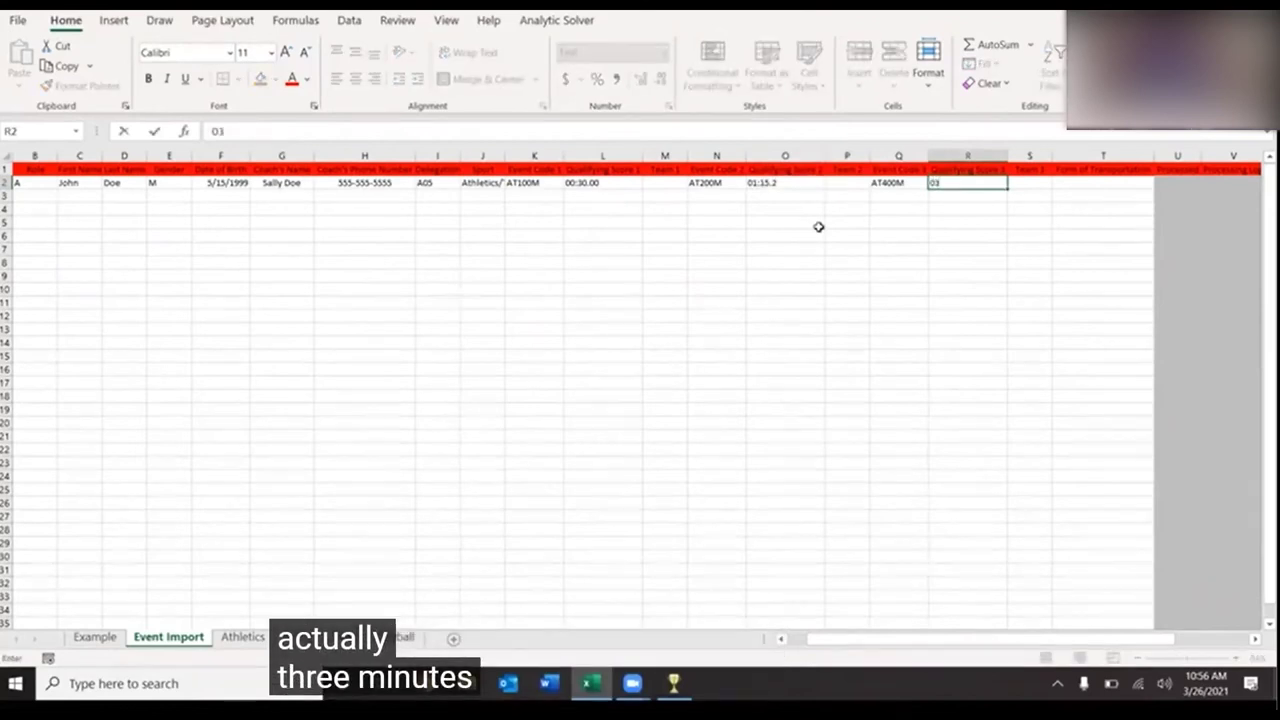
pyautogui.write(':0')
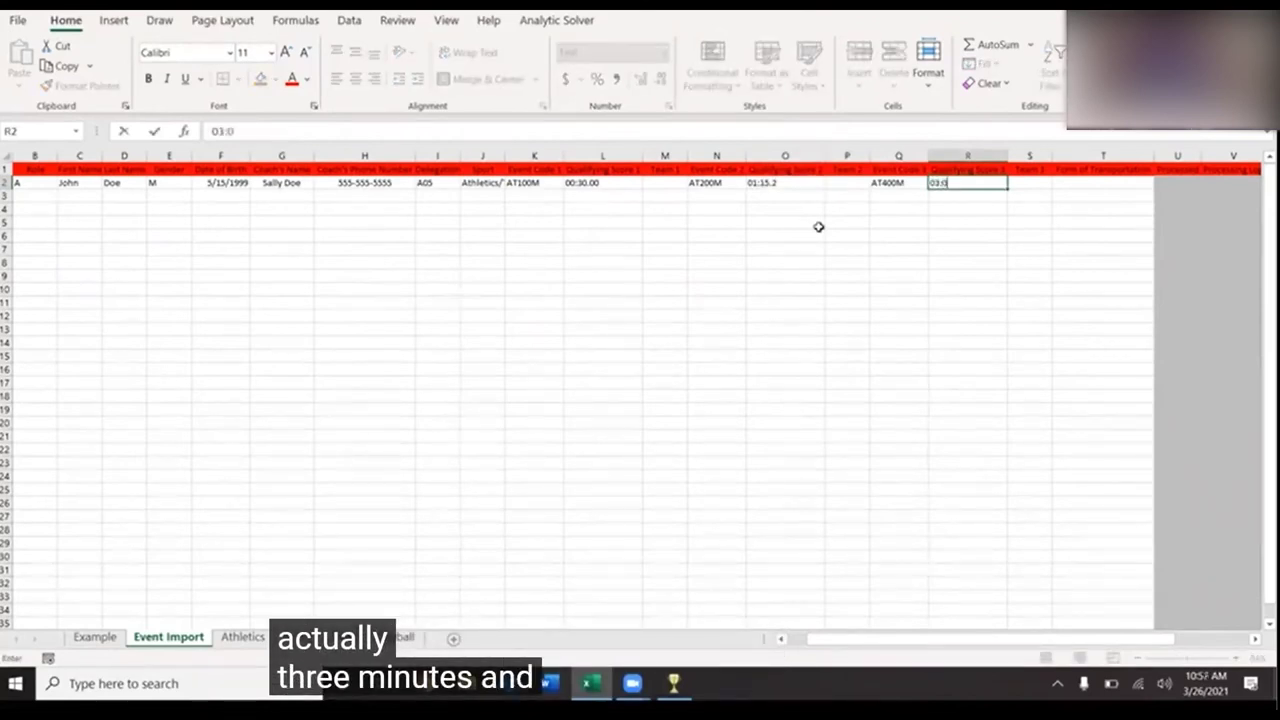
pyautogui.write('5')
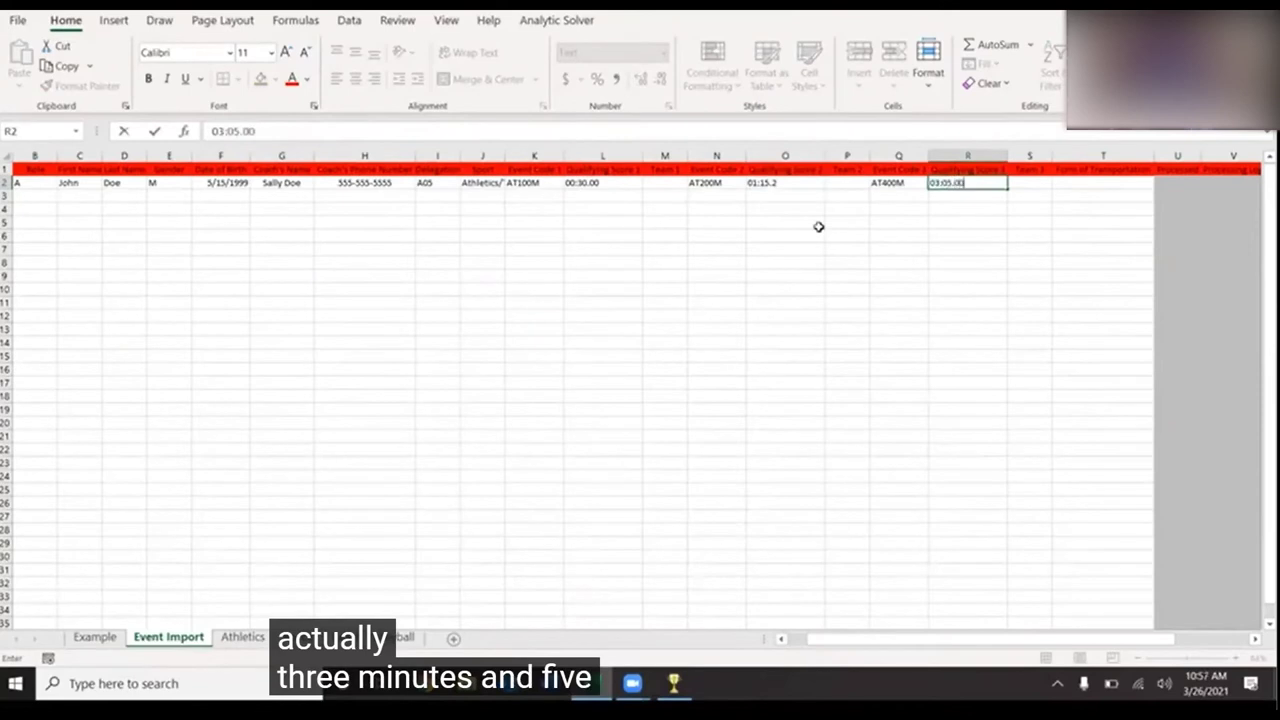
pyautogui.press('Tab')
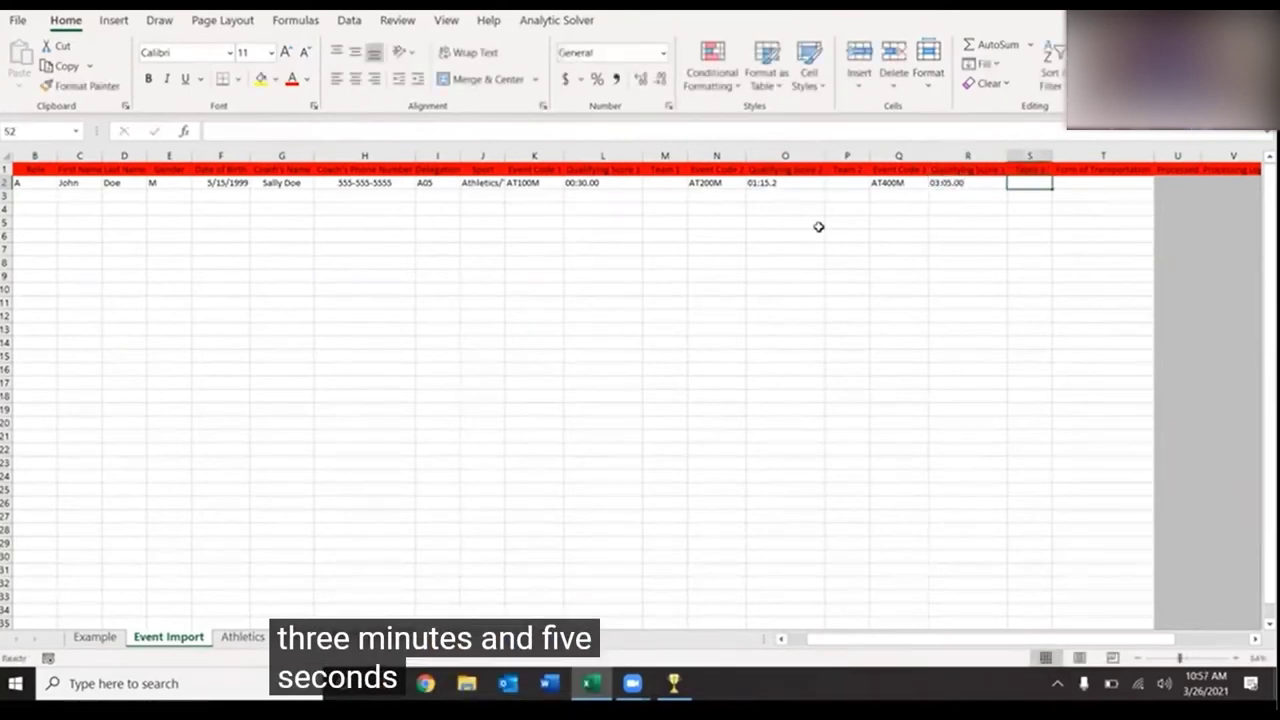
# - Choose Bus as the Form of Transportation in T2 for row 2
pyautogui.click(1087, 184)
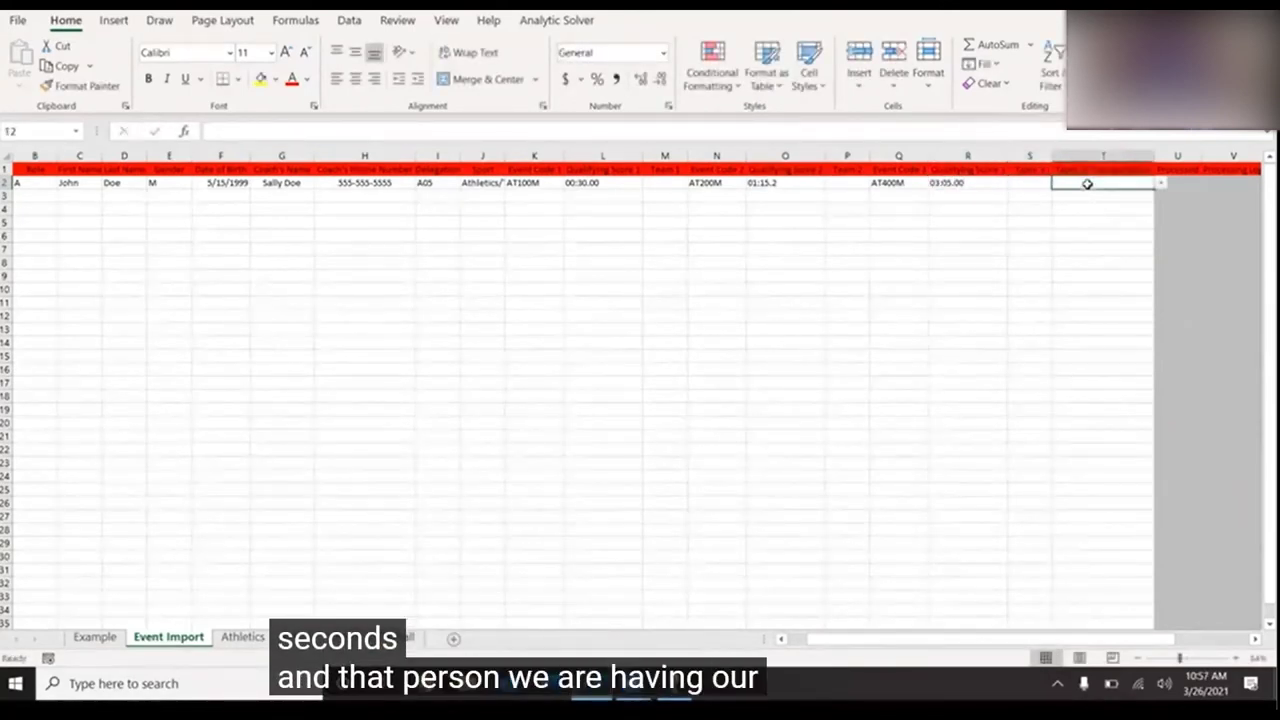
pyautogui.click(1161, 186)
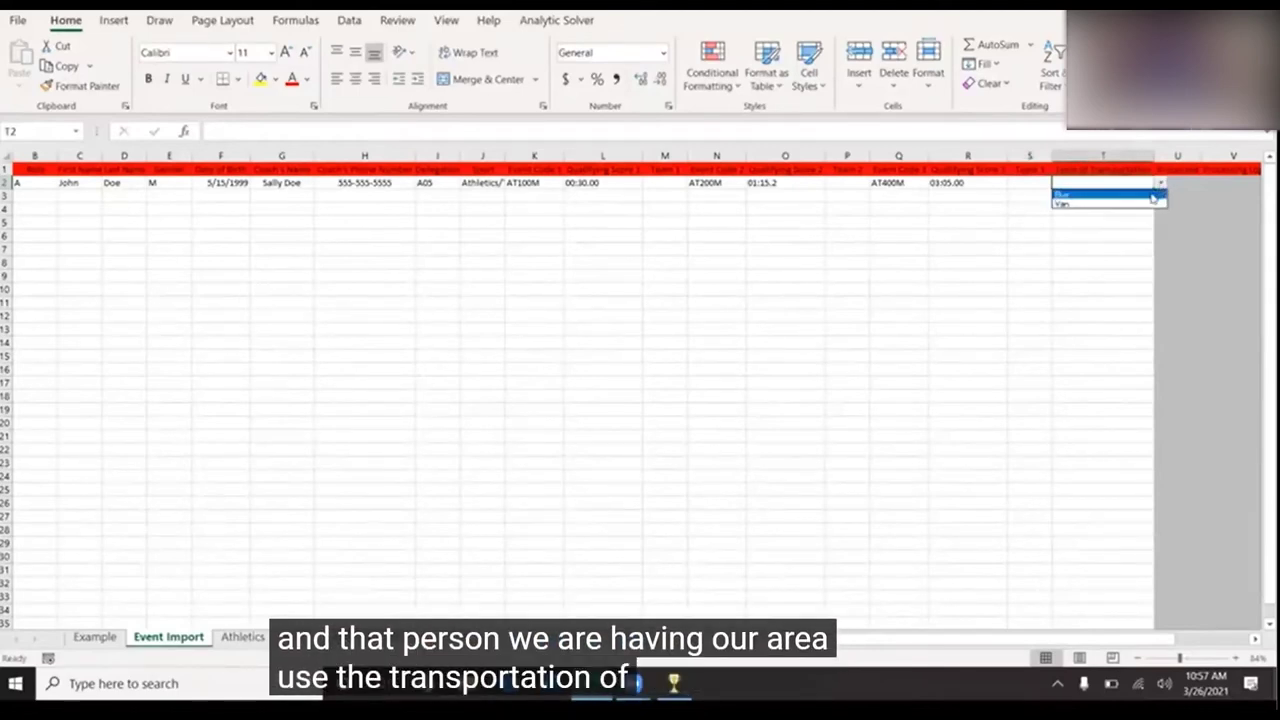
pyautogui.click(1150, 192)
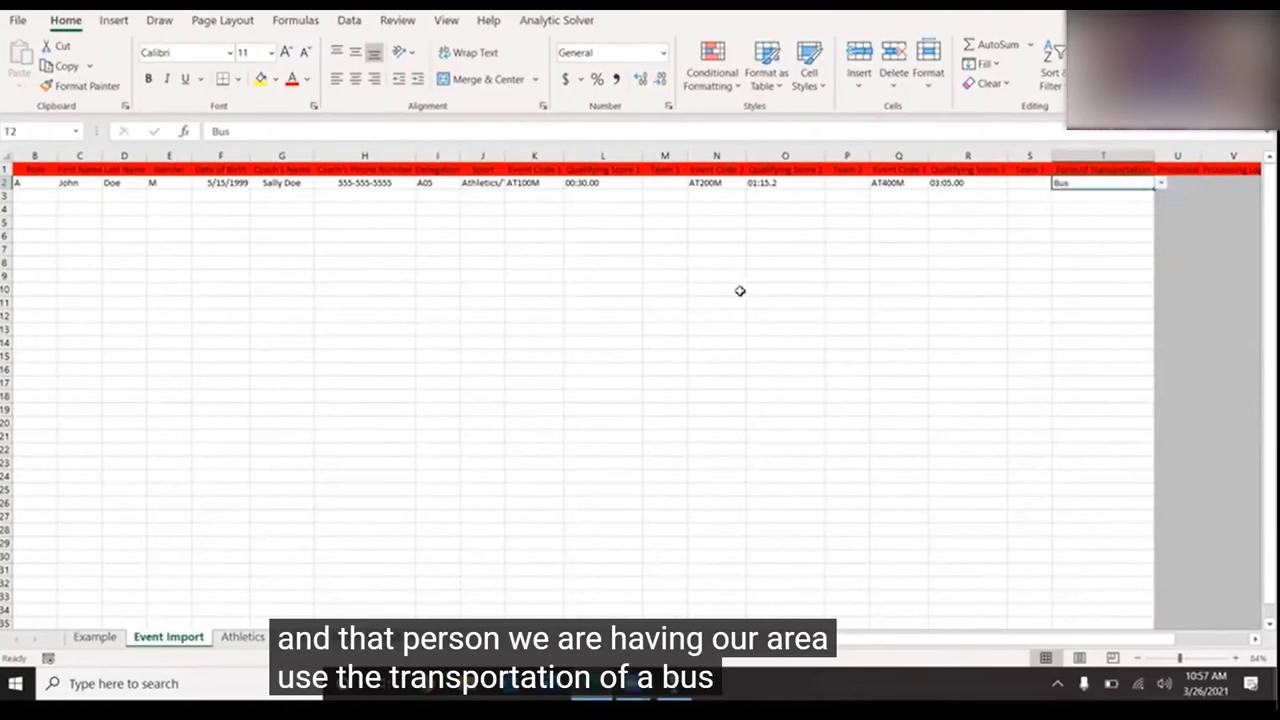
pyautogui.hscroll(-2, 740, 290)
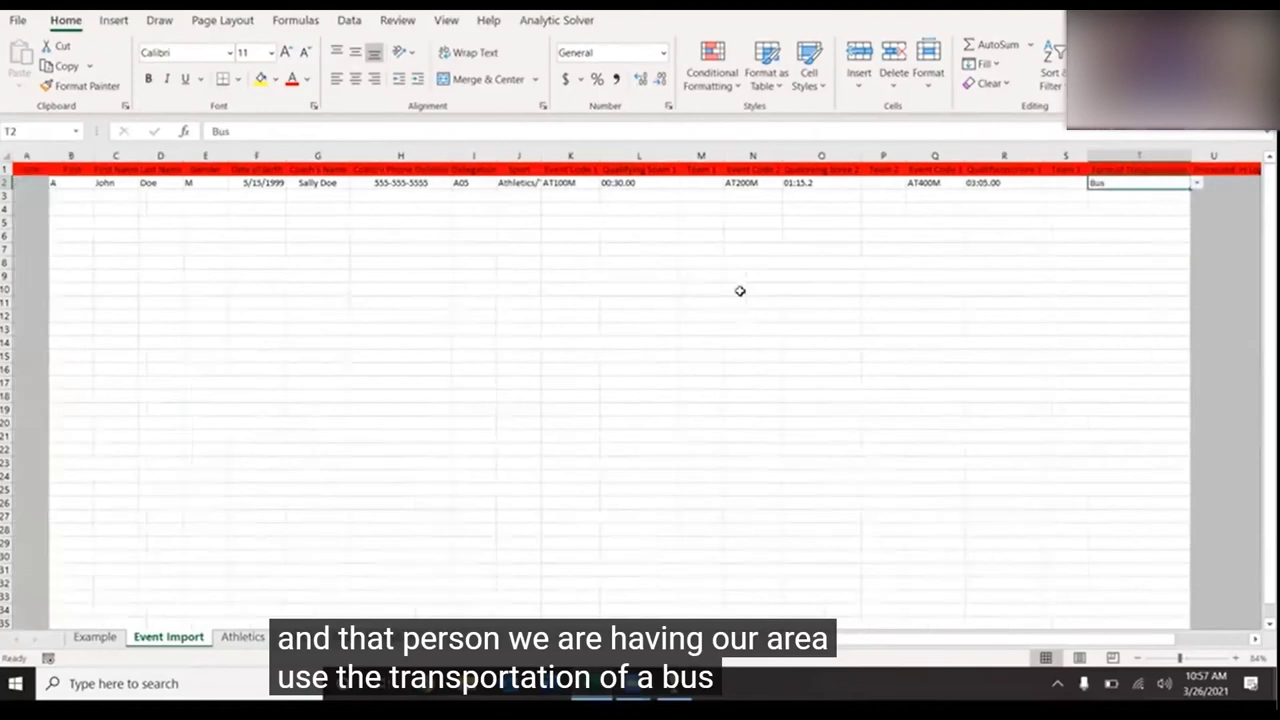
pyautogui.click(82, 195)
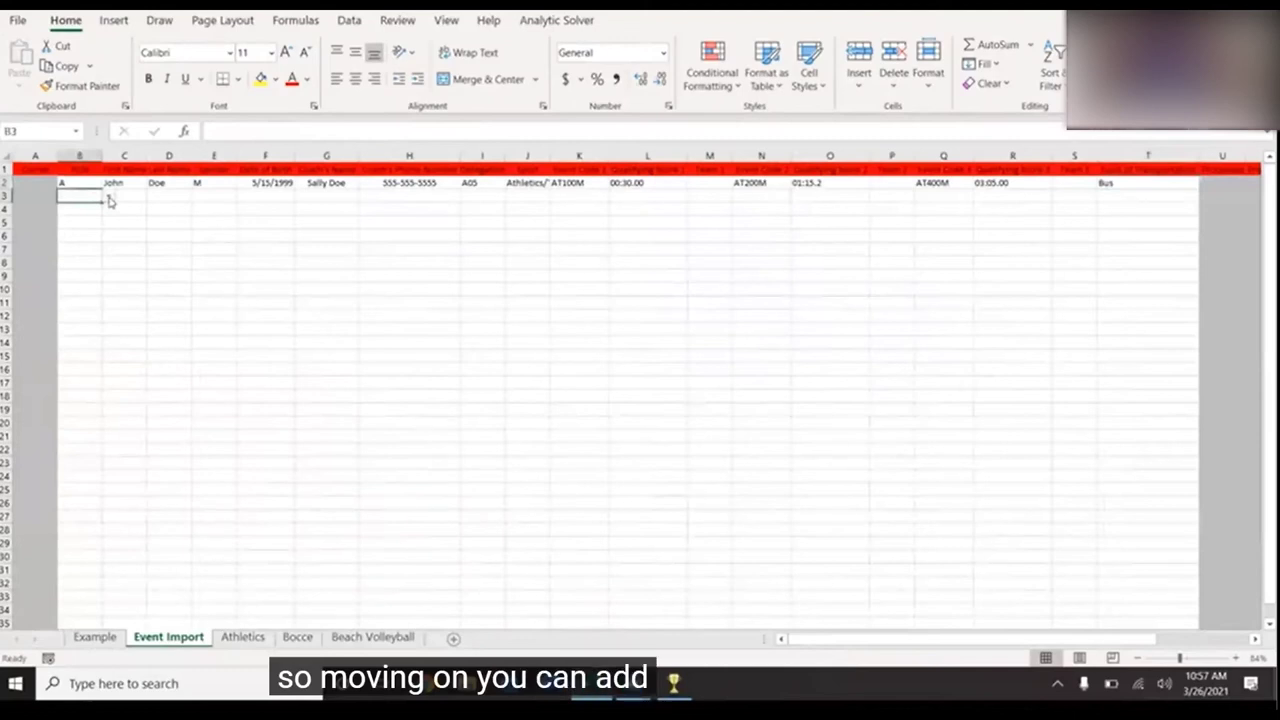
pyautogui.click(108, 197)
# - Fill row 3 with role A, the second athlete's first and last names, and gender F
pyautogui.click(83, 207)
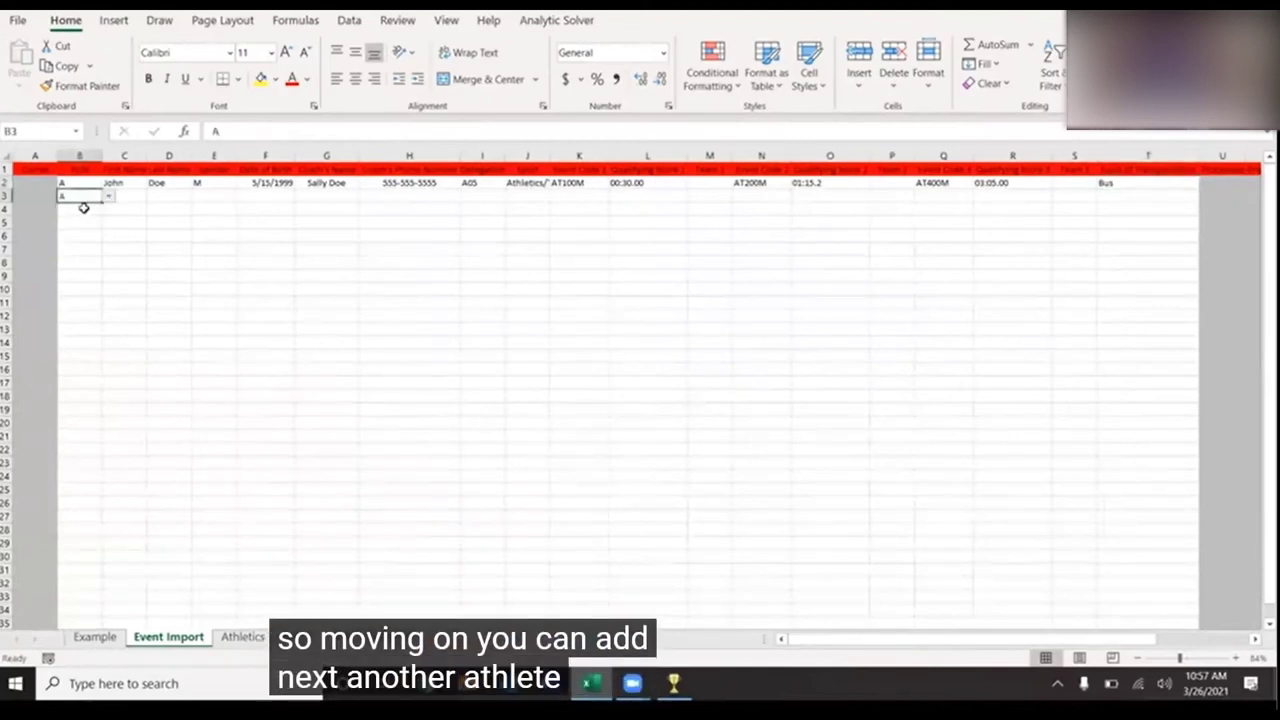
pyautogui.click(130, 197)
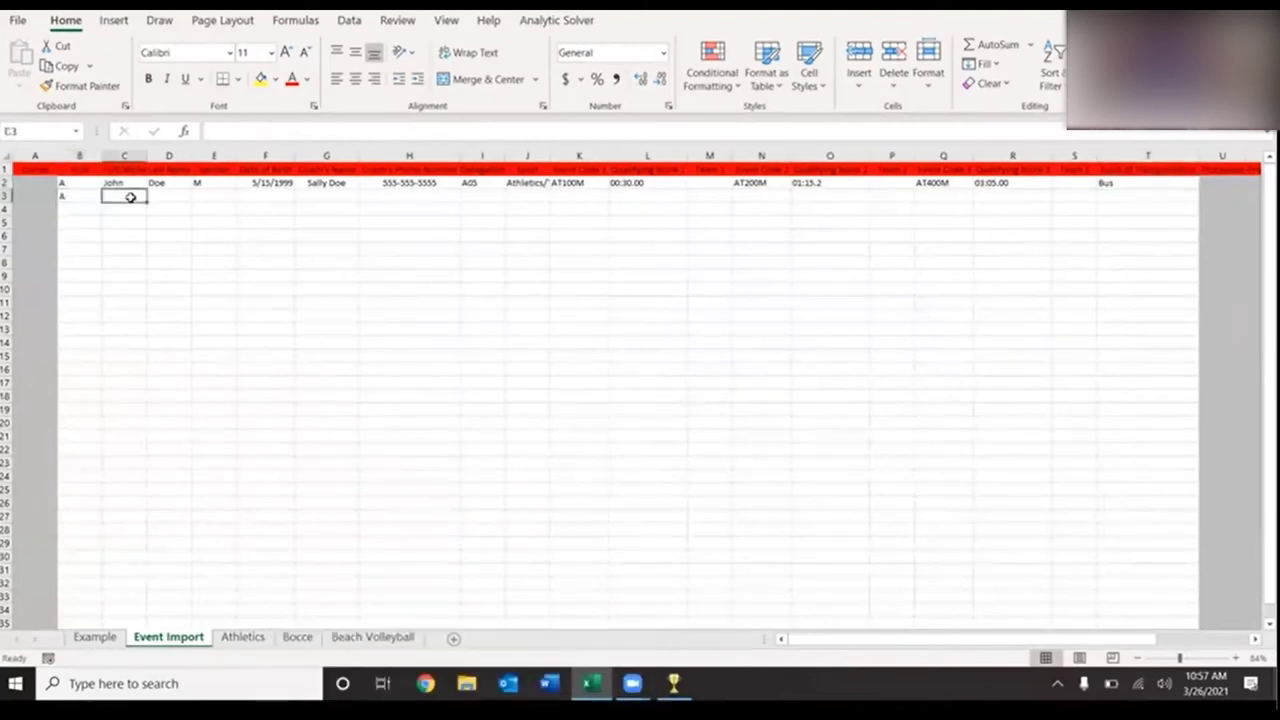
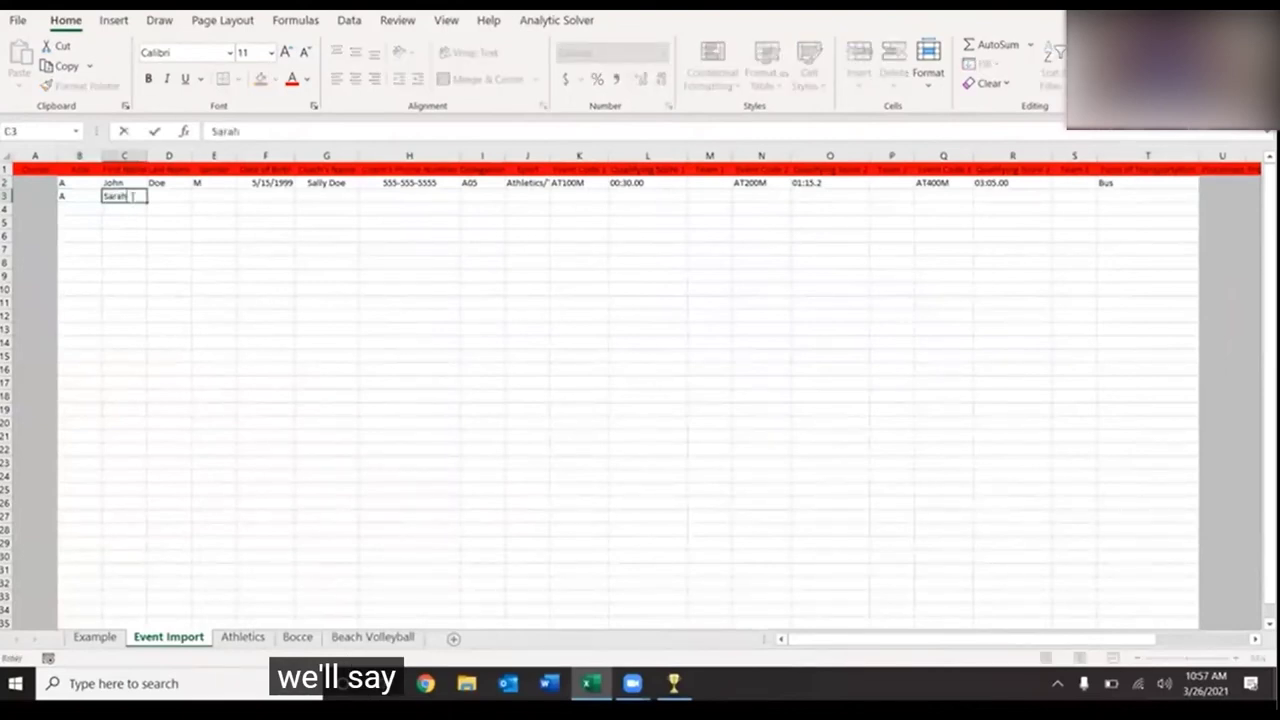
pyautogui.press('Tab')
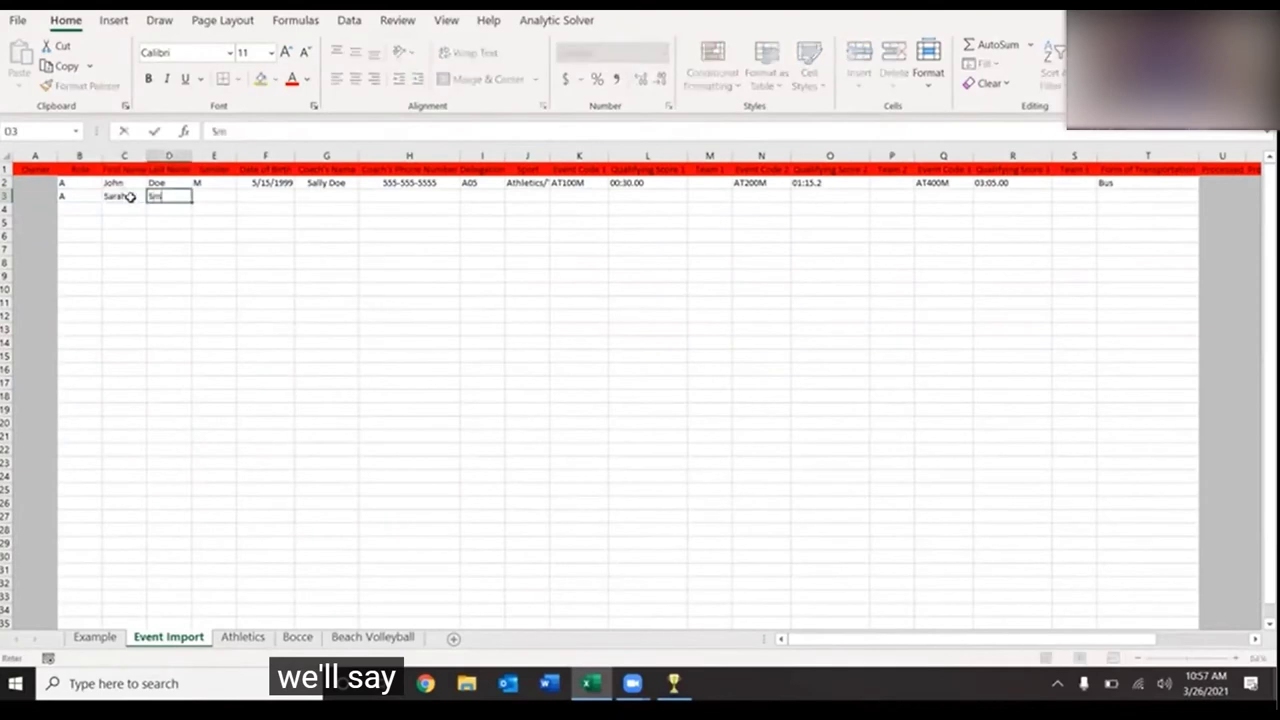
pyautogui.press('Tab')
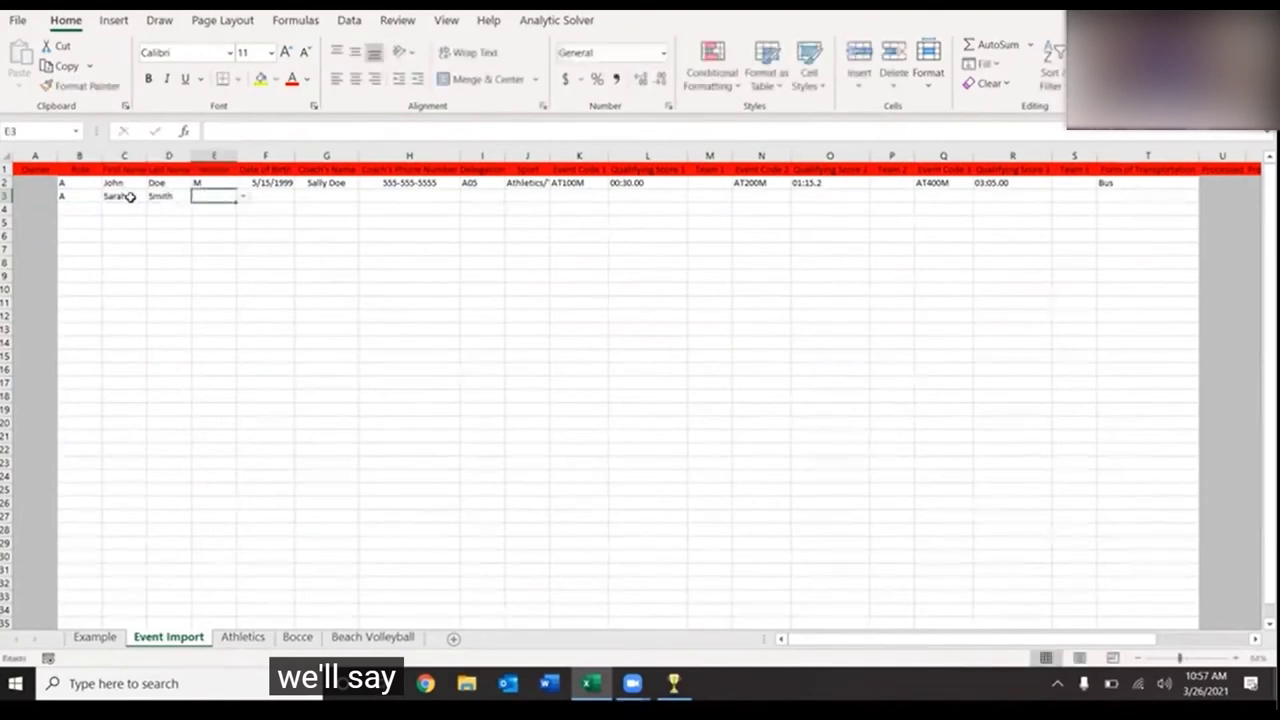
pyautogui.click(242, 201)
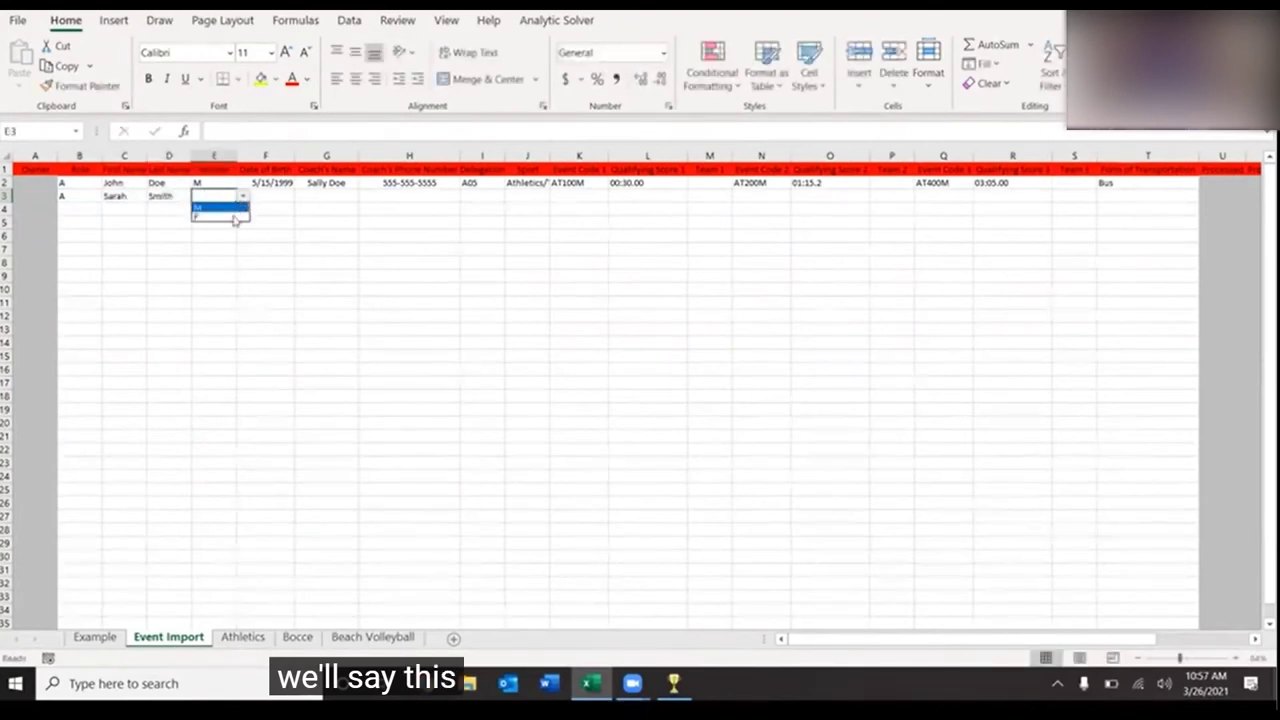
pyautogui.click(234, 216)
pyautogui.click(274, 196)
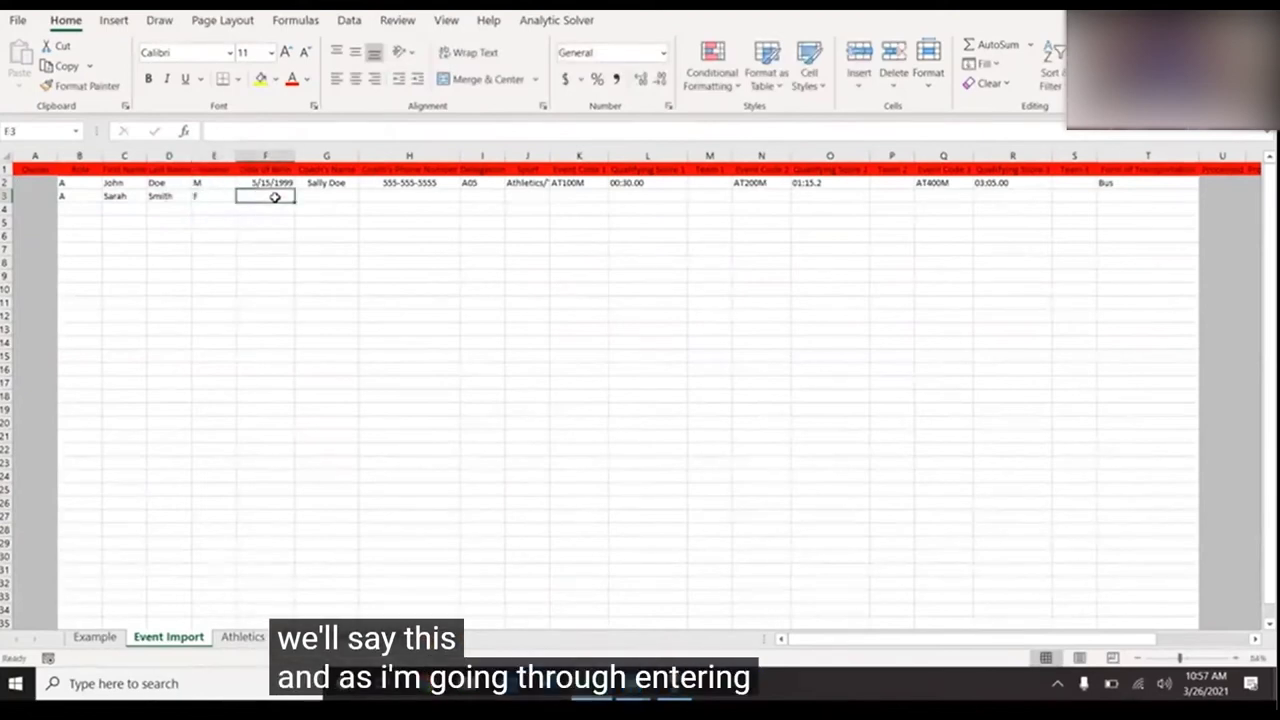
pyautogui.click(672, 685)
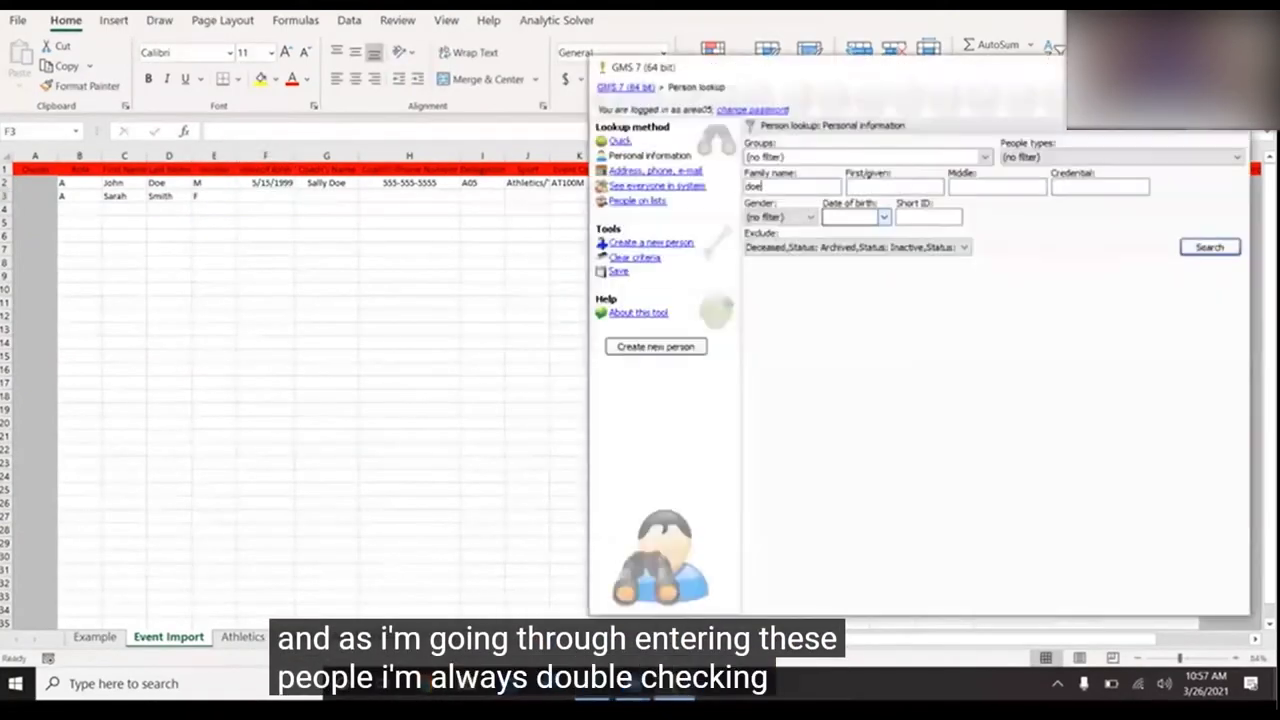
pyautogui.click(672, 685)
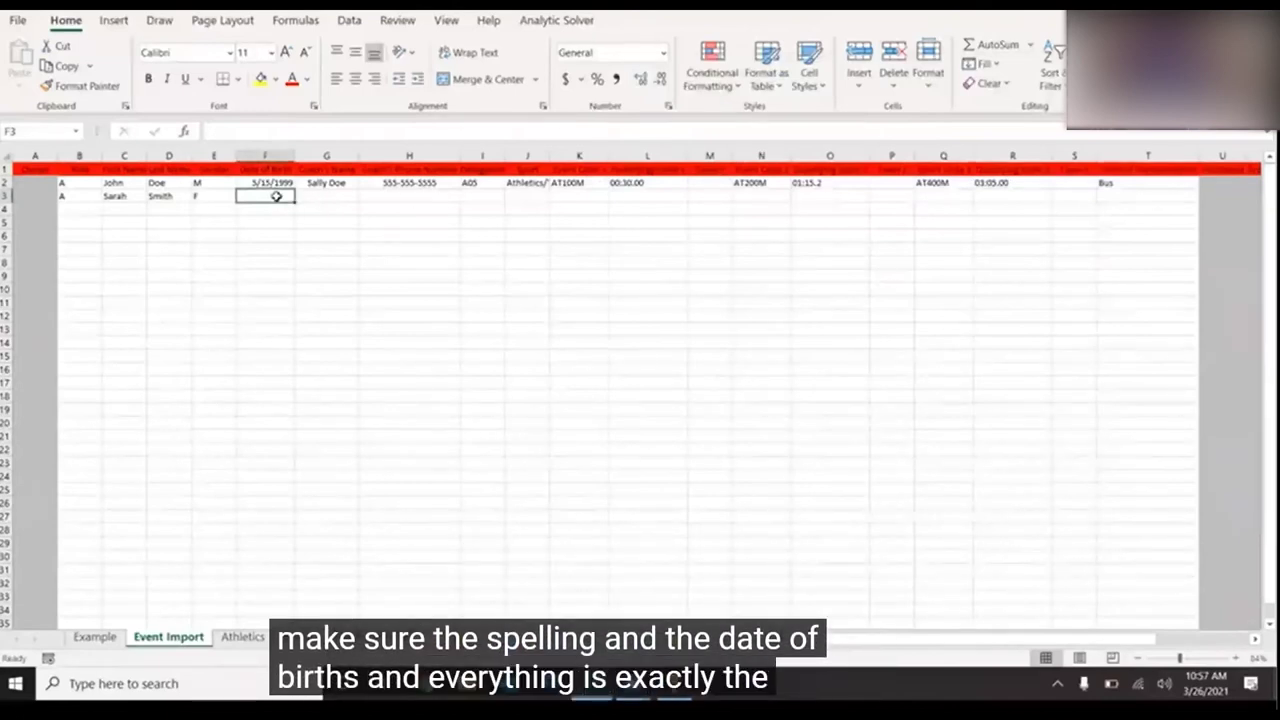
# - Enter birth date 01/01/1990, the AutoCompleted coach name, the coach's phone, and delegation A05 in F3:I3
pyautogui.write('01/')
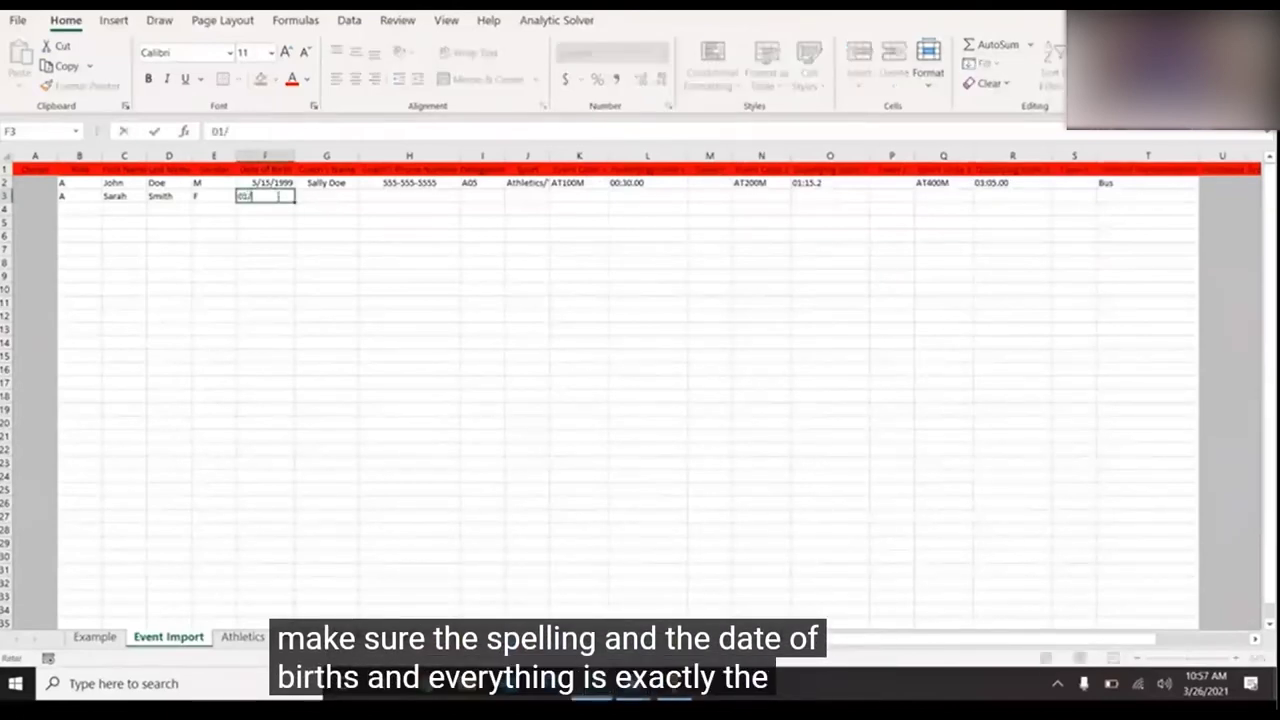
pyautogui.write('01/19')
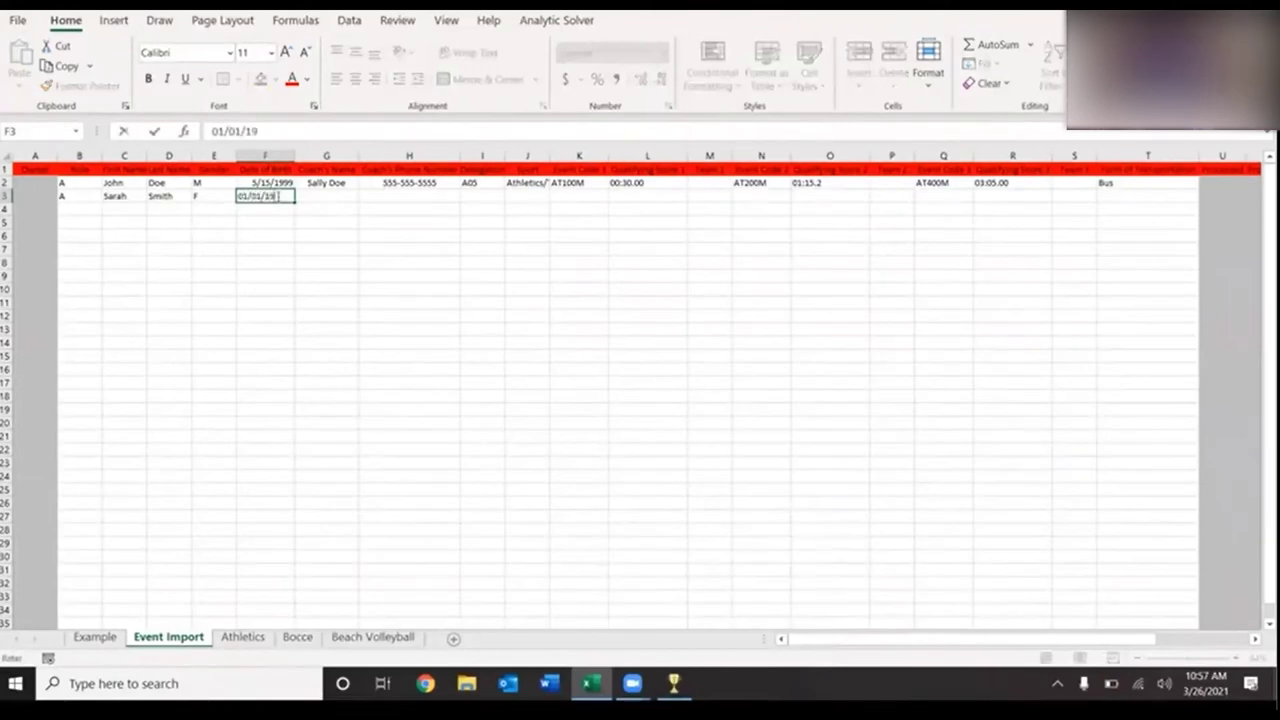
pyautogui.write('90')
pyautogui.press('Tab')
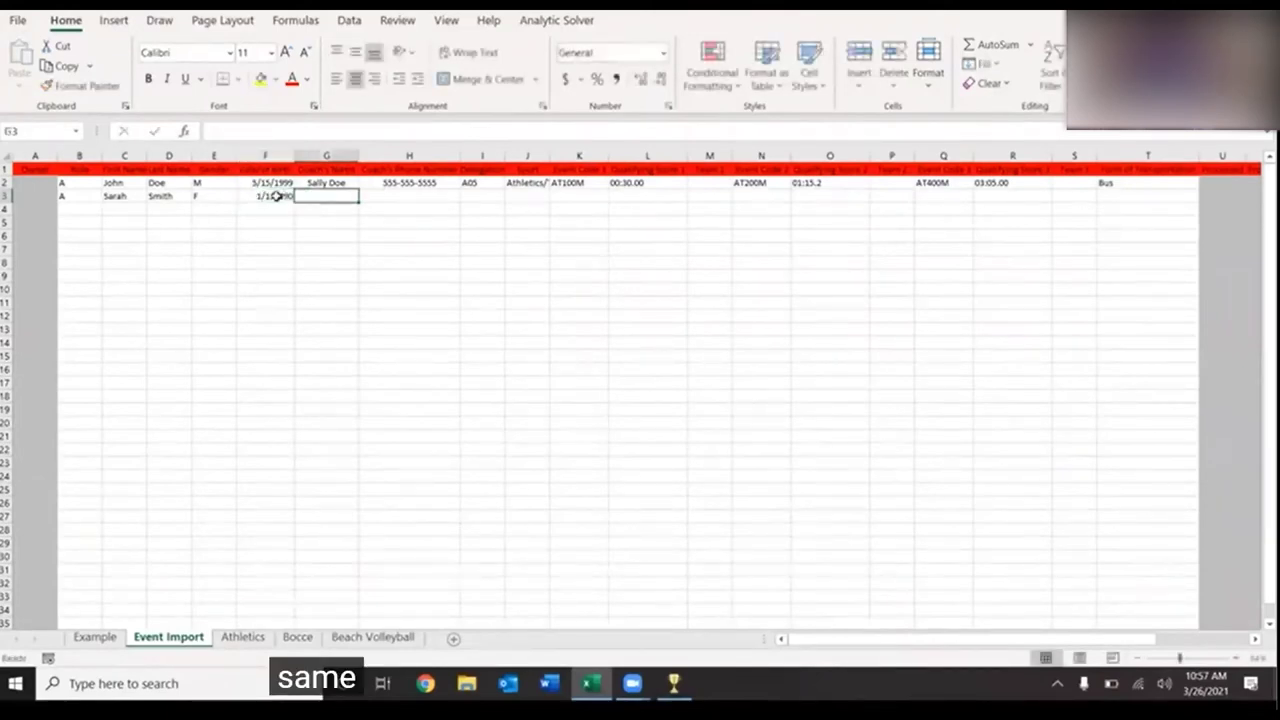
pyautogui.write('Sally Doe')
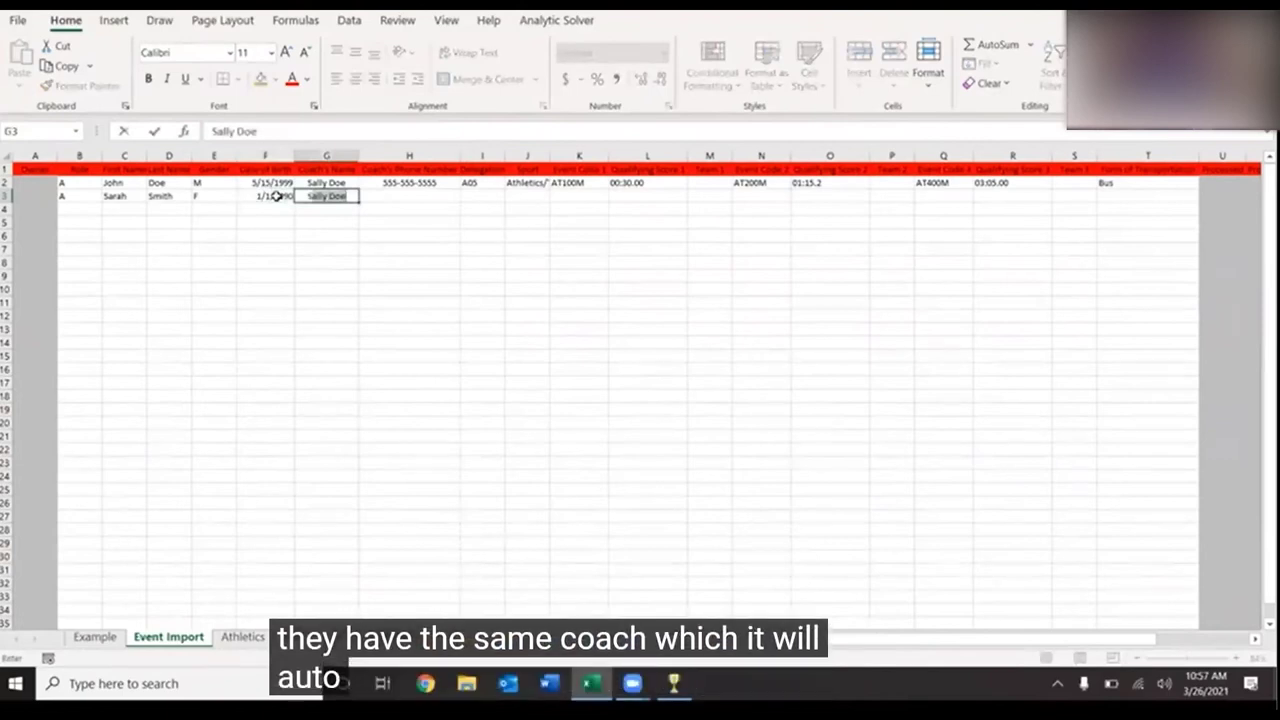
pyautogui.press('Tab')
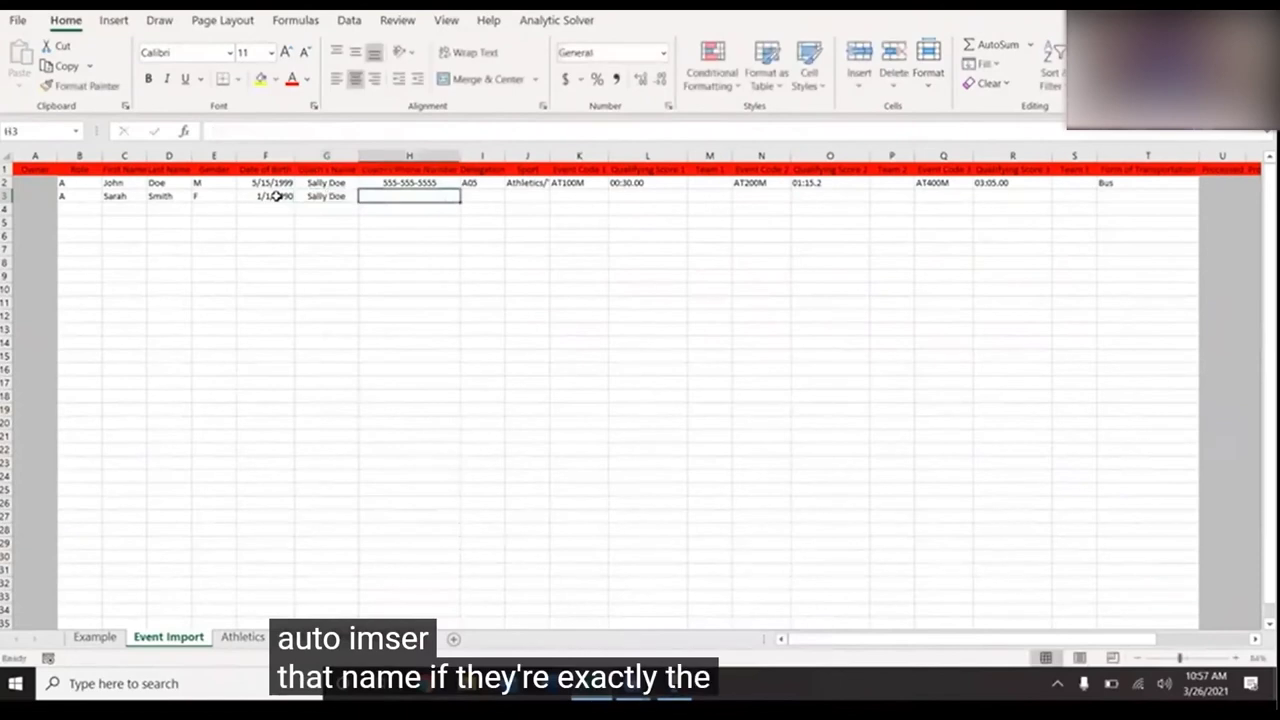
pyautogui.write('555-555-5555')
pyautogui.press('Tab')
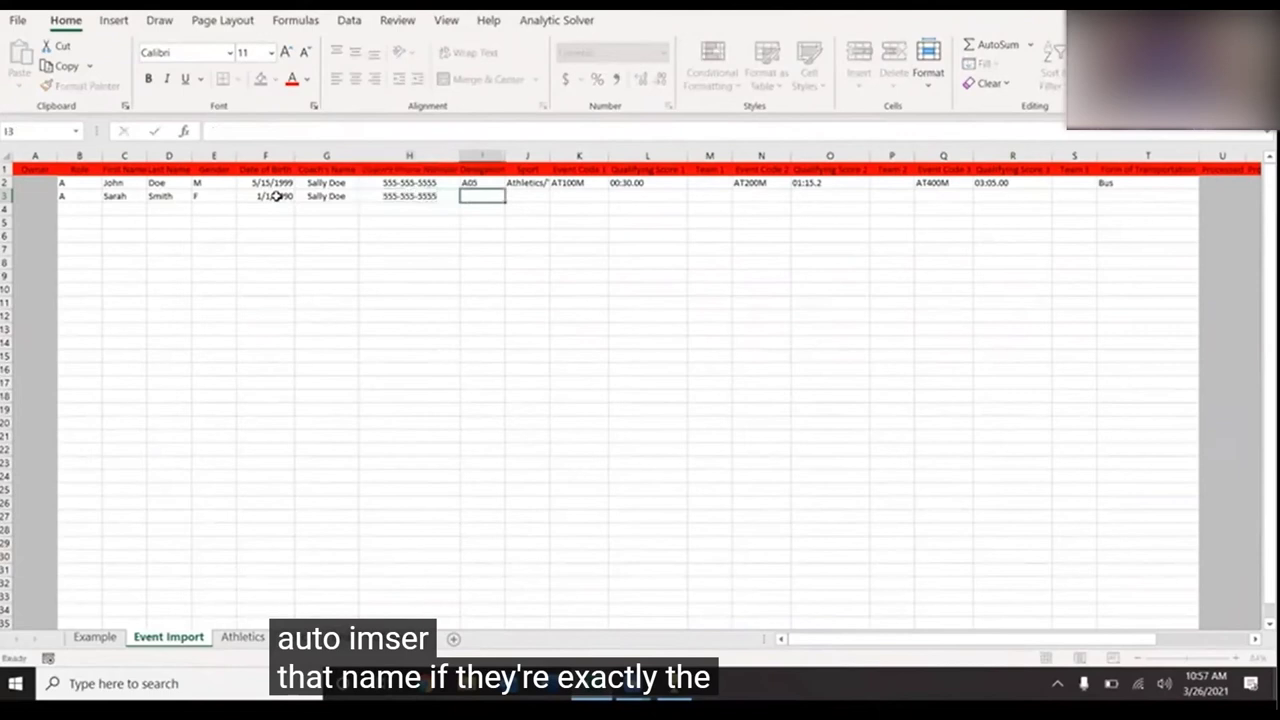
pyautogui.write('A05')
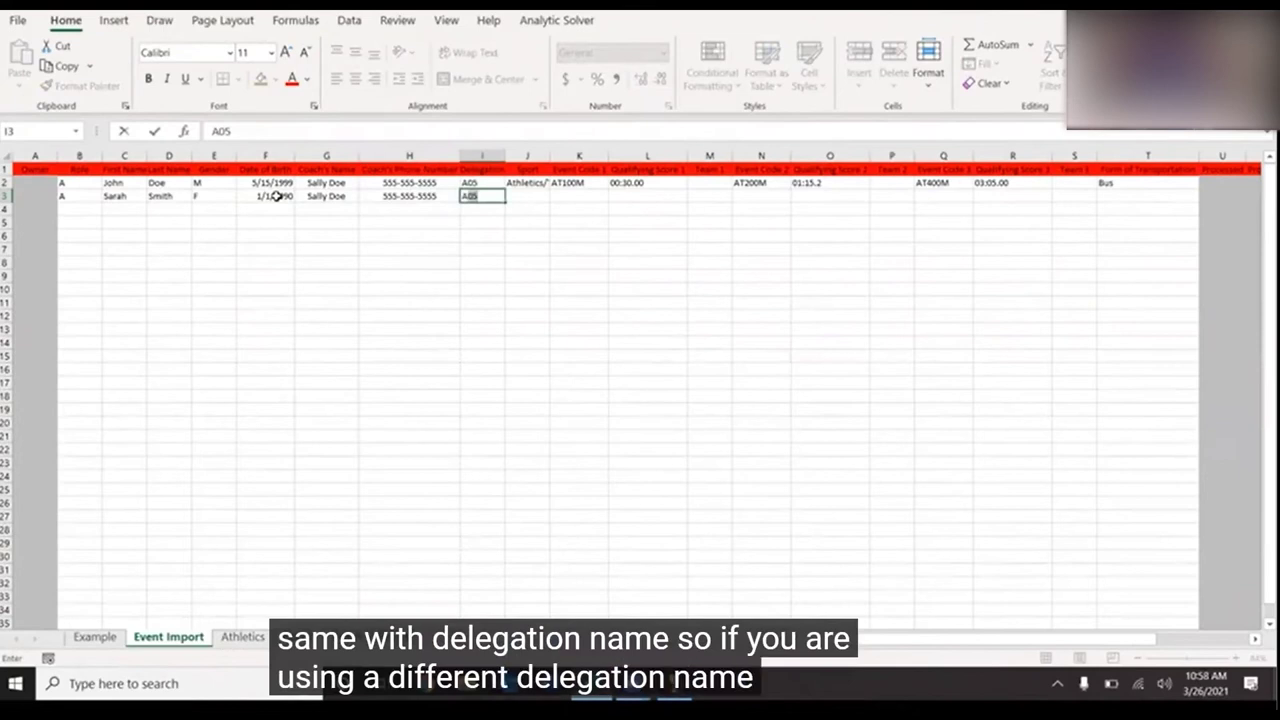
pyautogui.press('Tab')
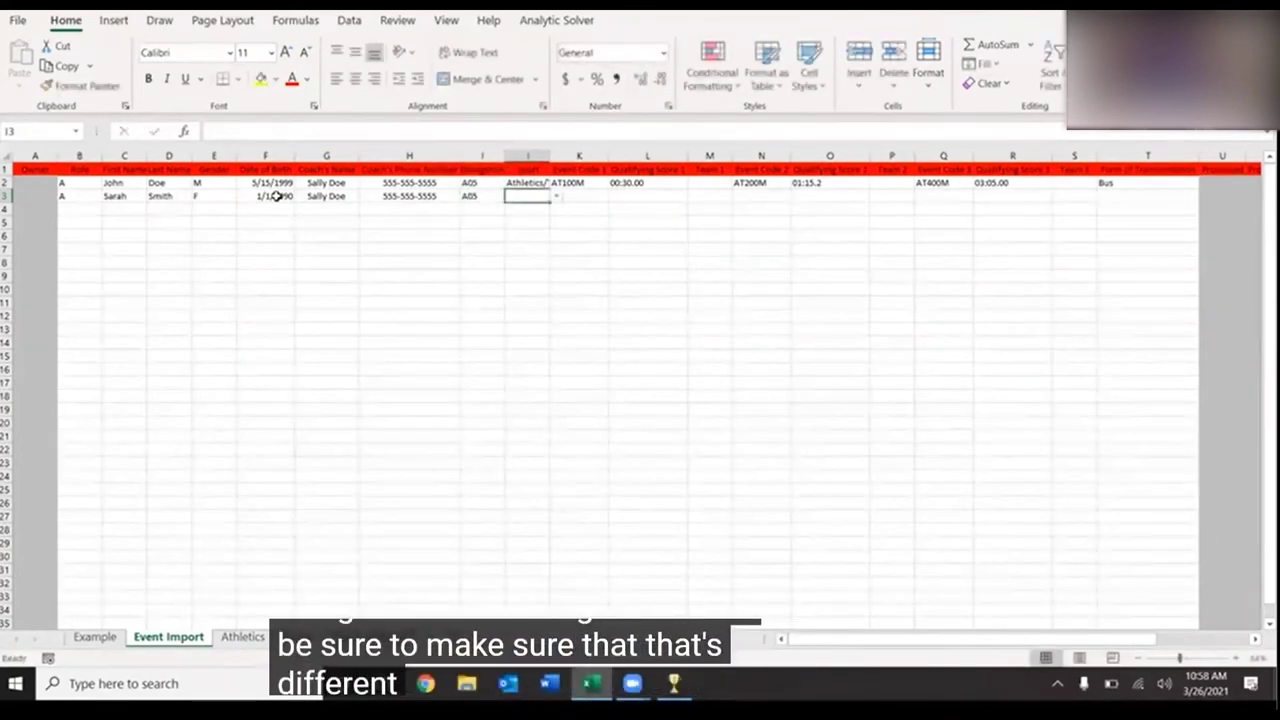
# - Set row 3's sport to Athletics/Track and Field
pyautogui.click(555, 197)
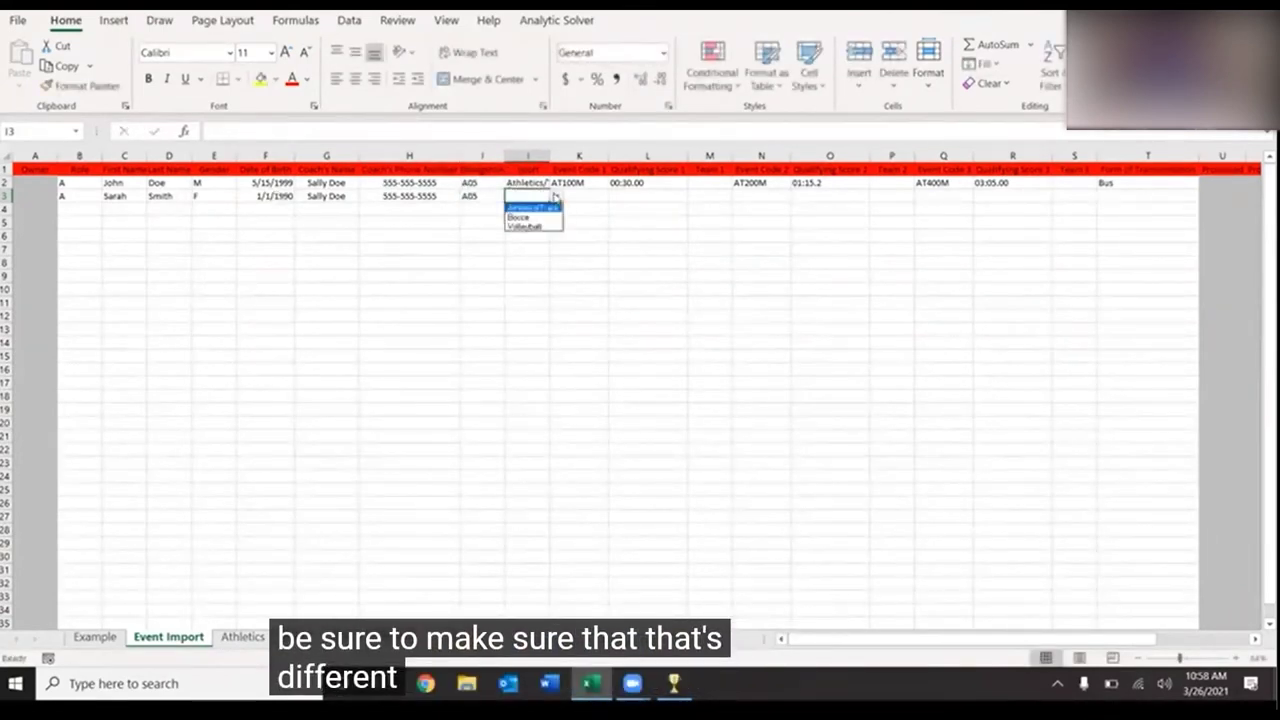
pyautogui.press('Escape')
pyautogui.click(555, 197)
pyautogui.click(547, 207)
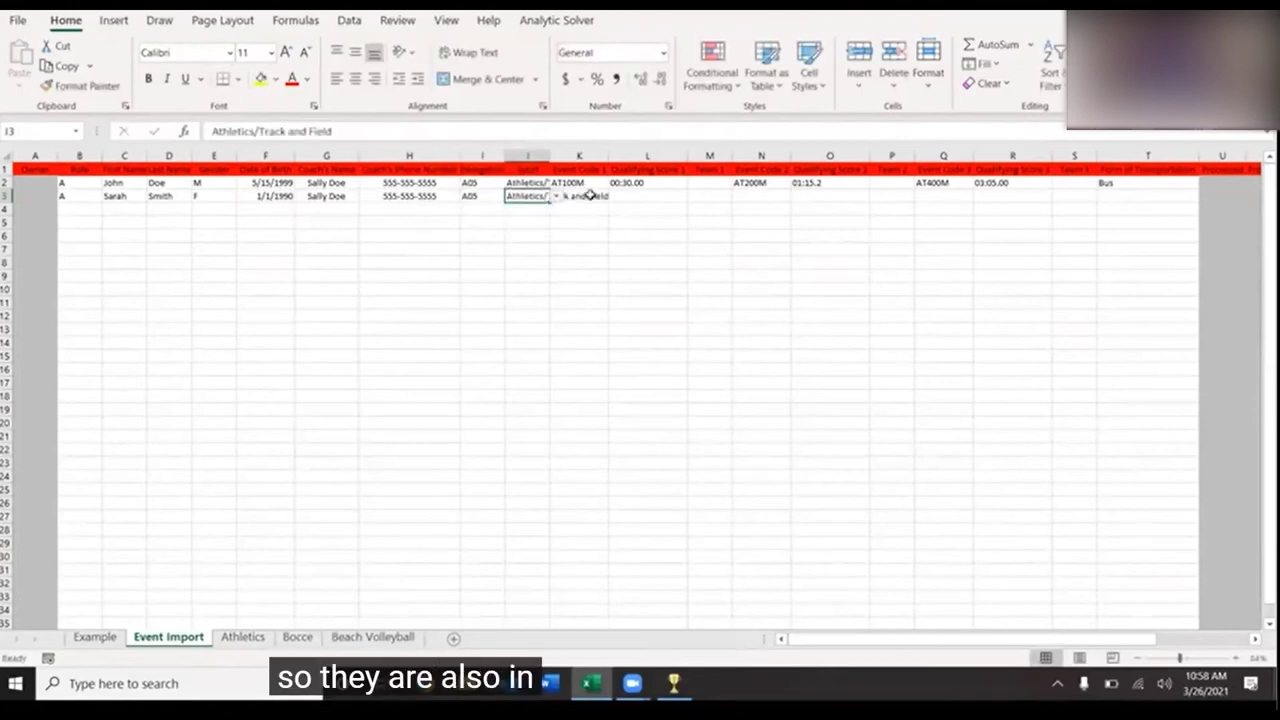
pyautogui.click(594, 193)
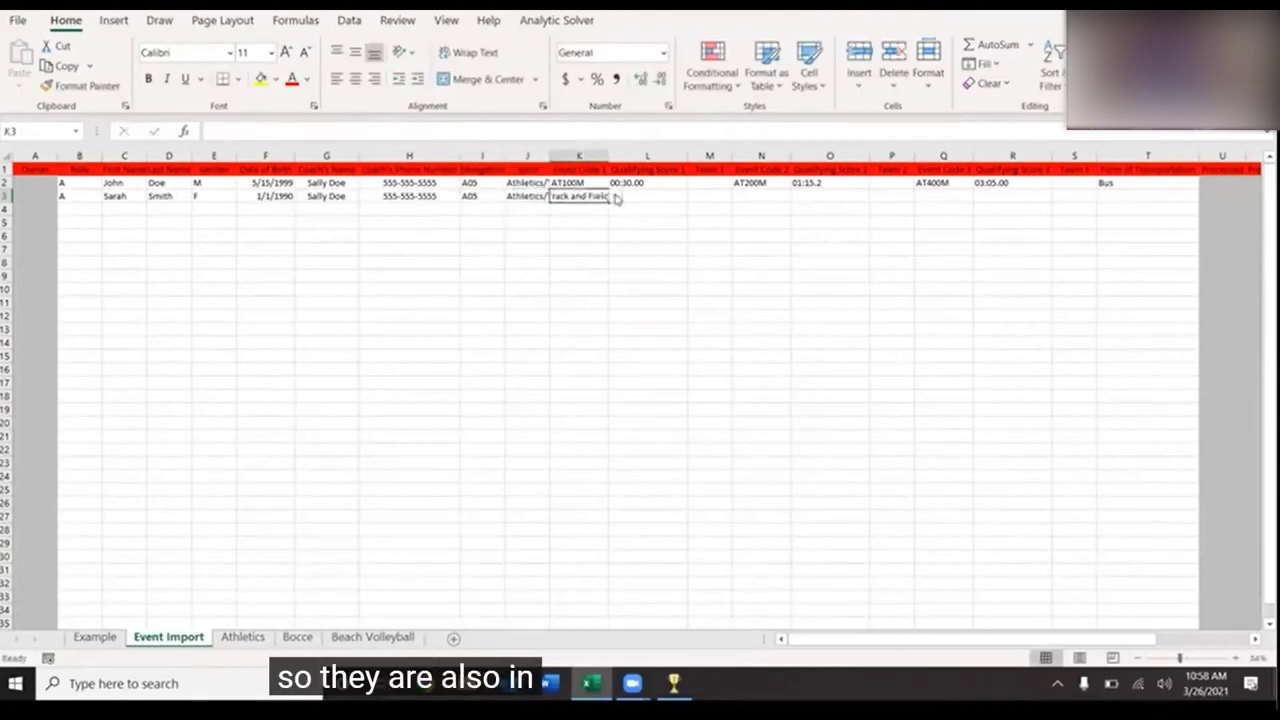
pyautogui.click(616, 197)
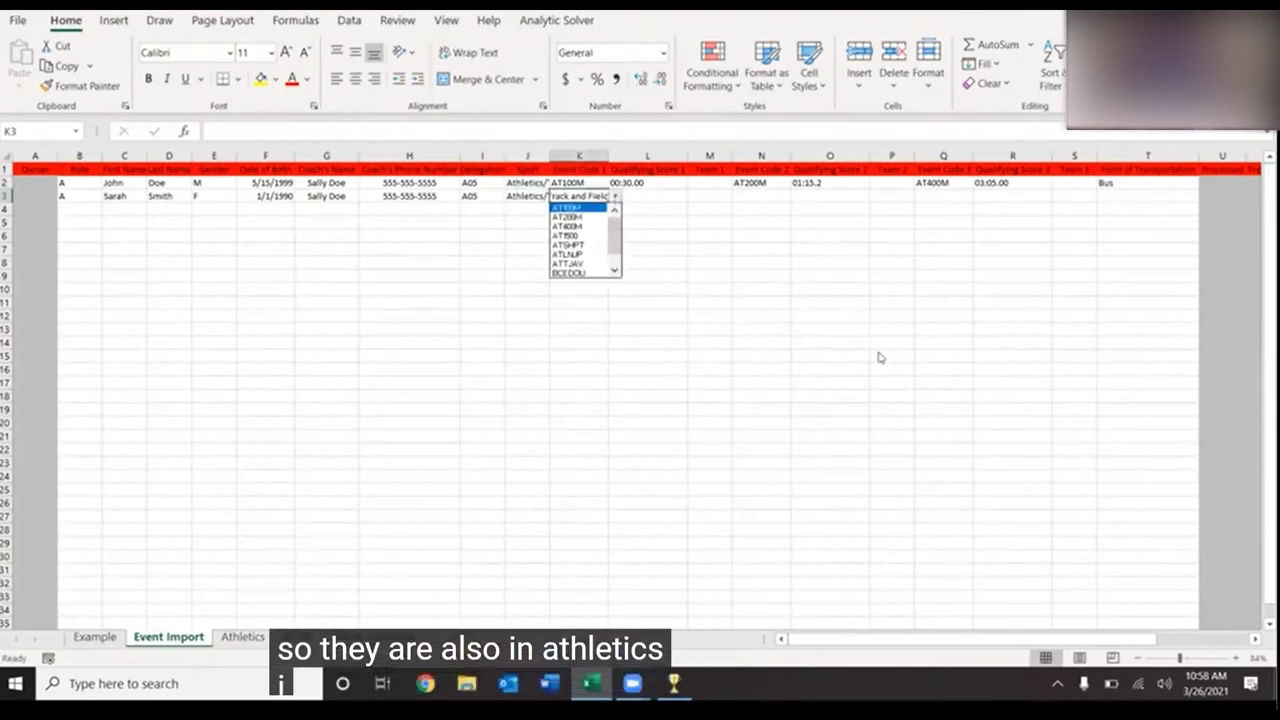
pyautogui.hscroll(5, 878, 352)
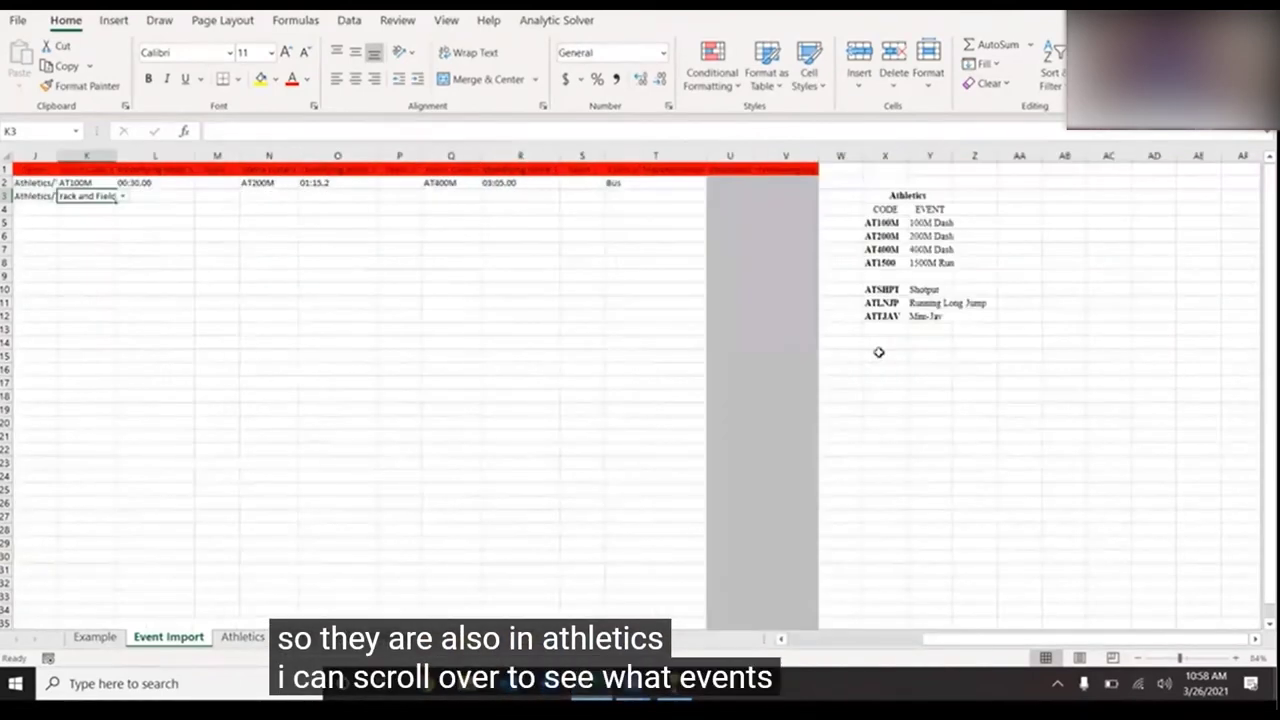
pyautogui.hscroll(-3, 878, 352)
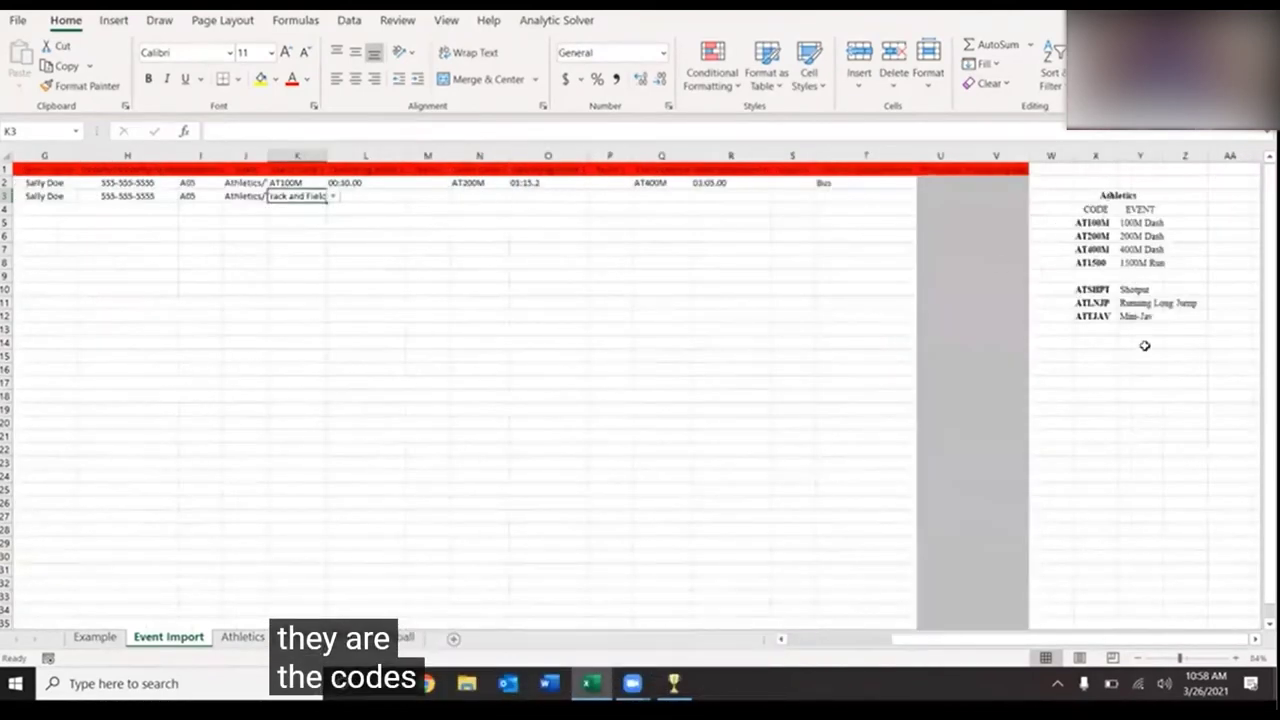
# - Choose event codes AT100M, AT200M and ATLNJP in K3, N3 and Q3
pyautogui.click(333, 197)
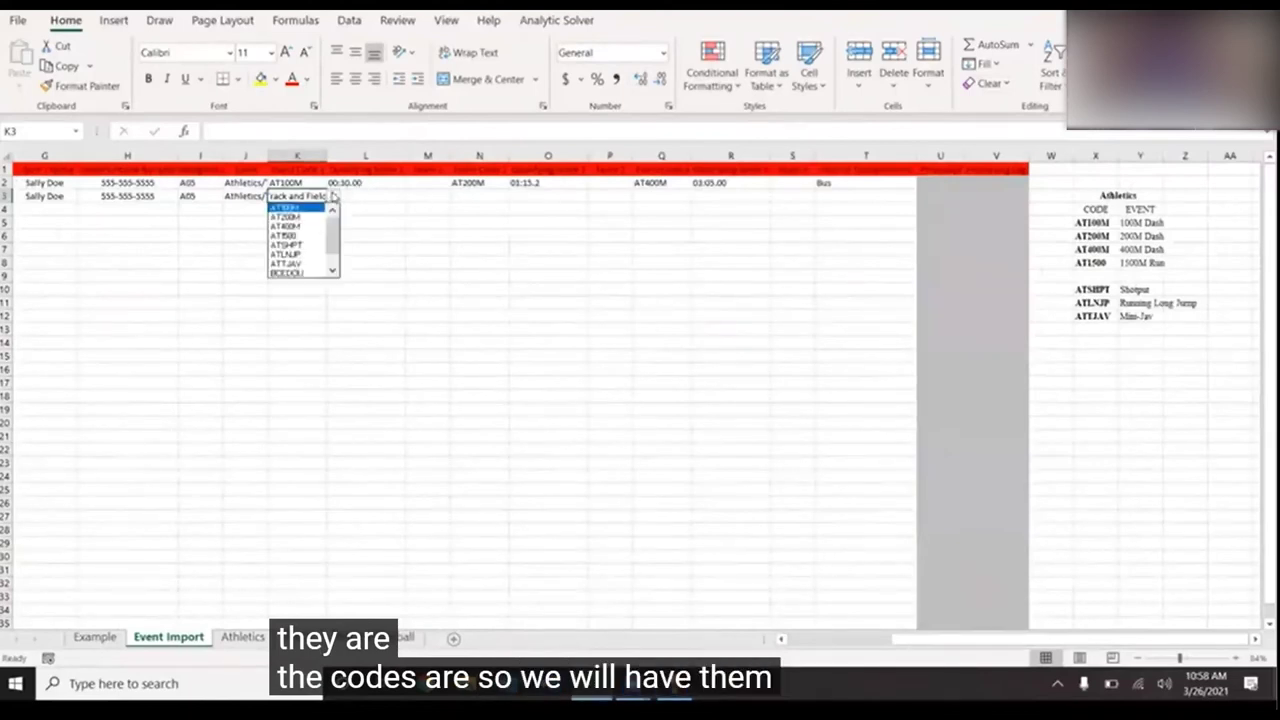
pyautogui.click(298, 206)
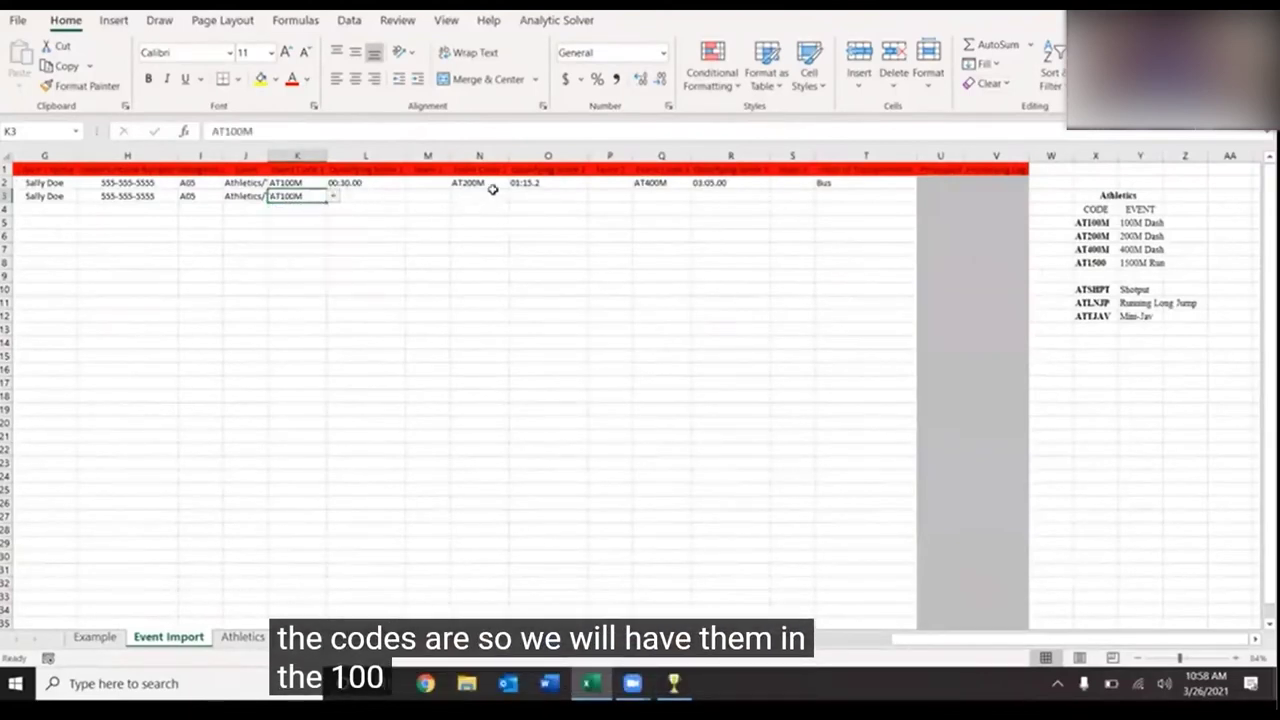
pyautogui.click(494, 196)
pyautogui.click(515, 197)
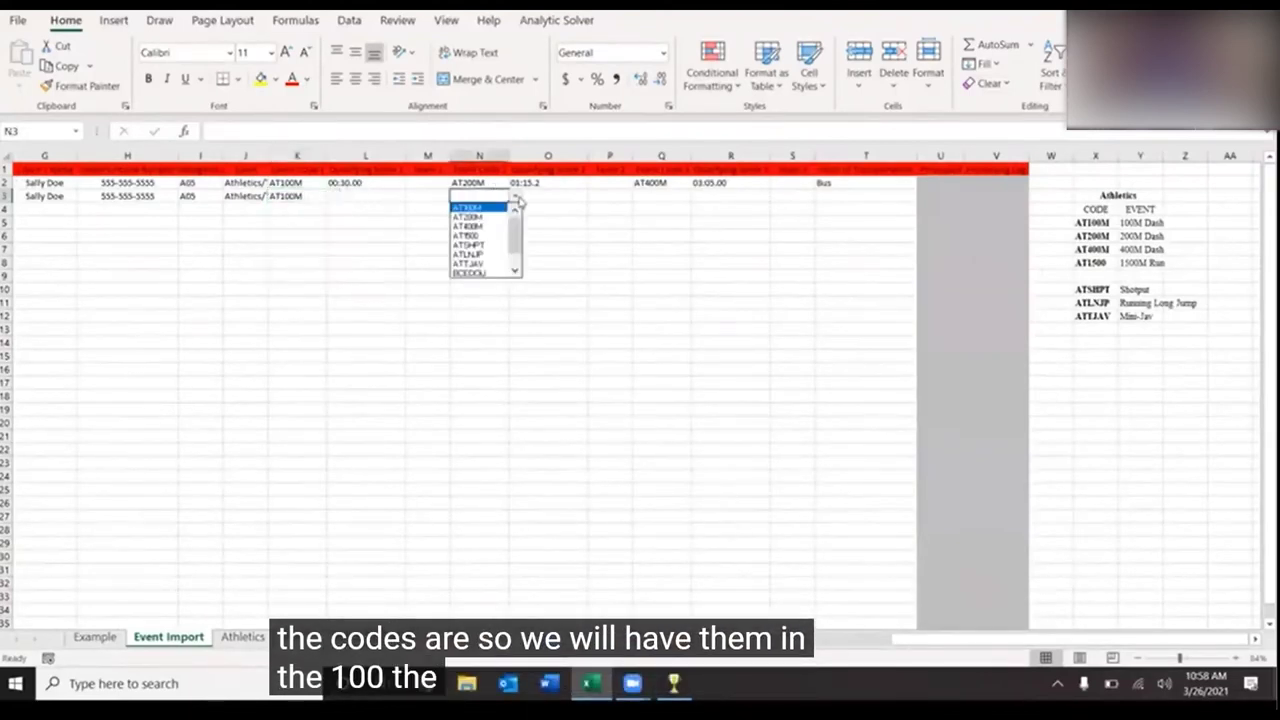
pyautogui.click(495, 214)
pyautogui.click(656, 197)
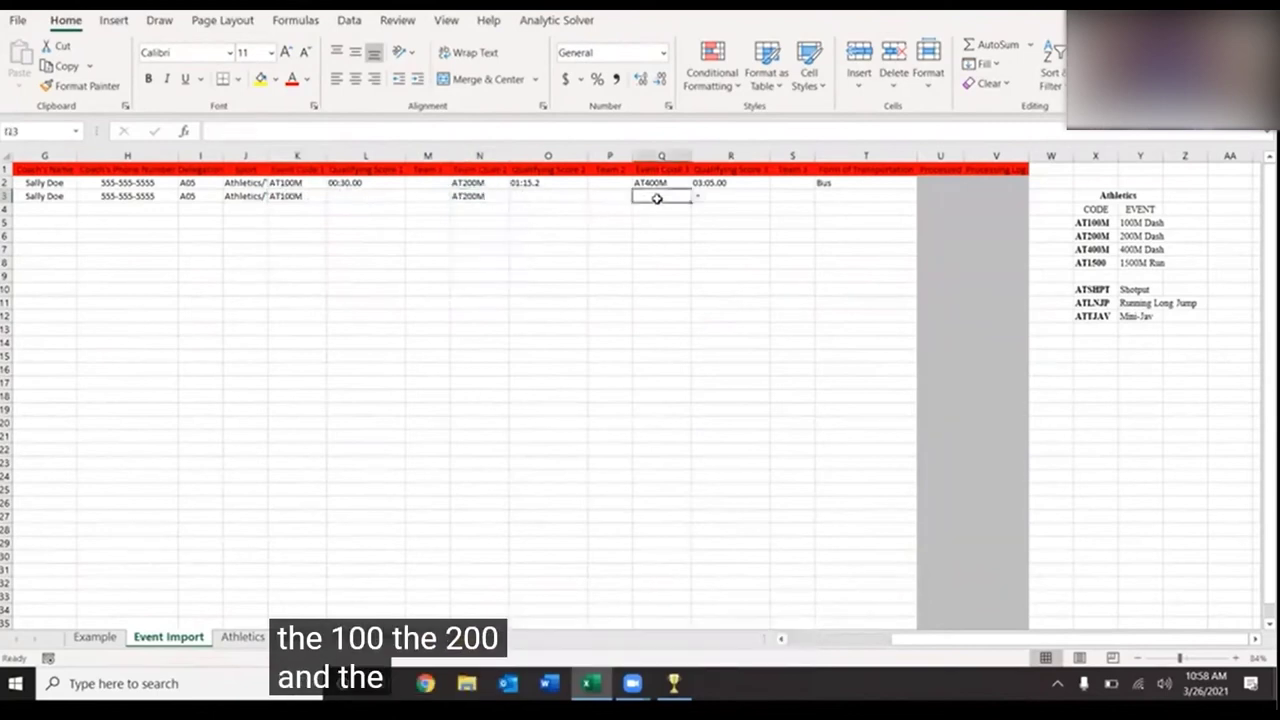
pyautogui.click(697, 199)
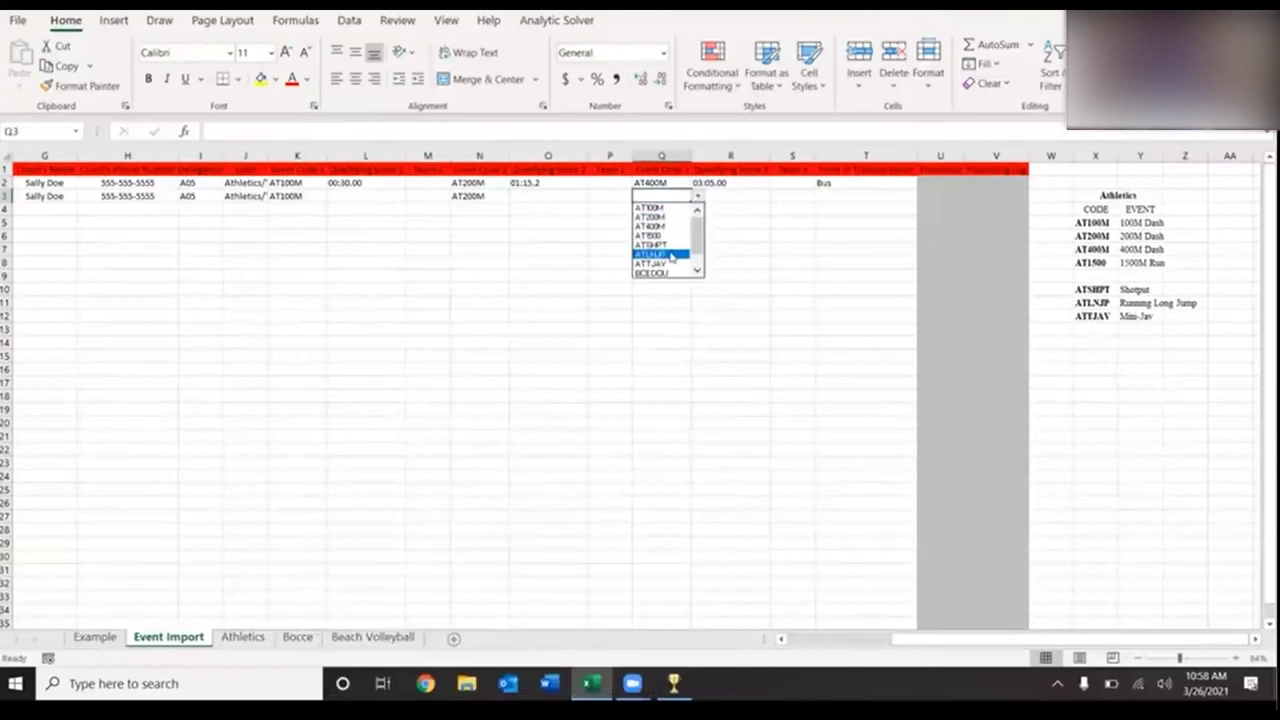
pyautogui.click(670, 255)
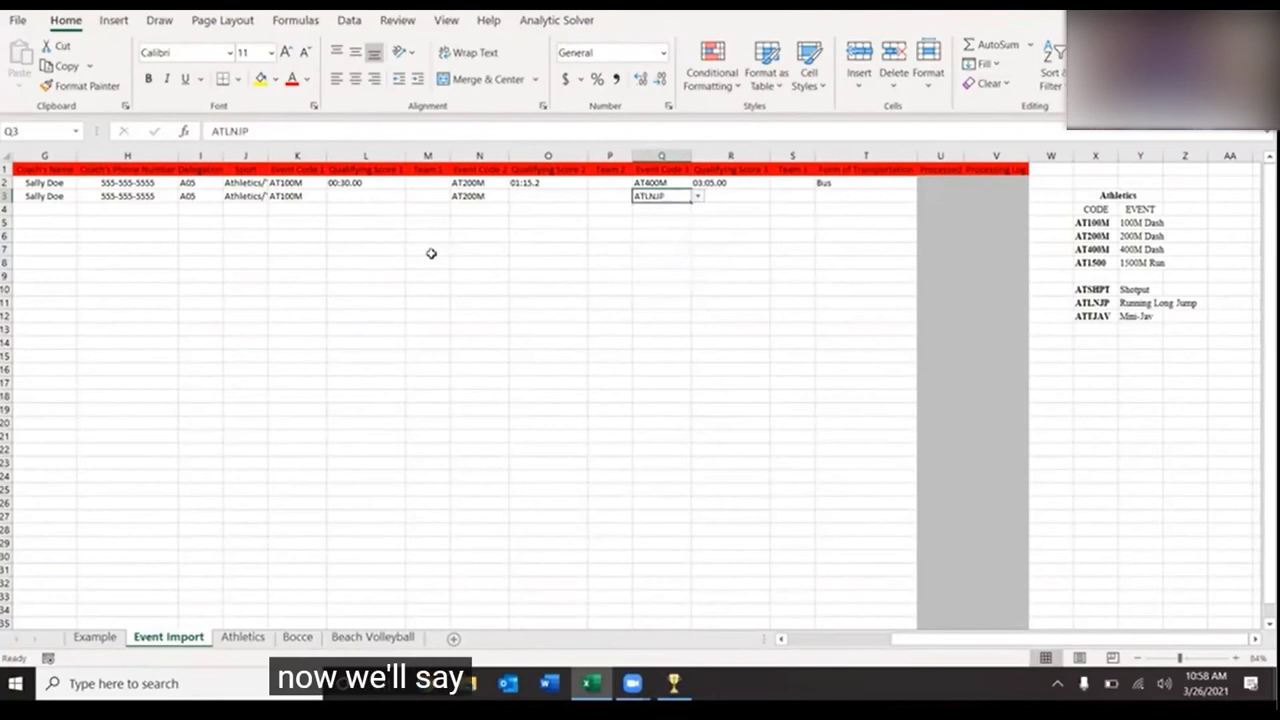
pyautogui.hscroll(-3, 431, 253)
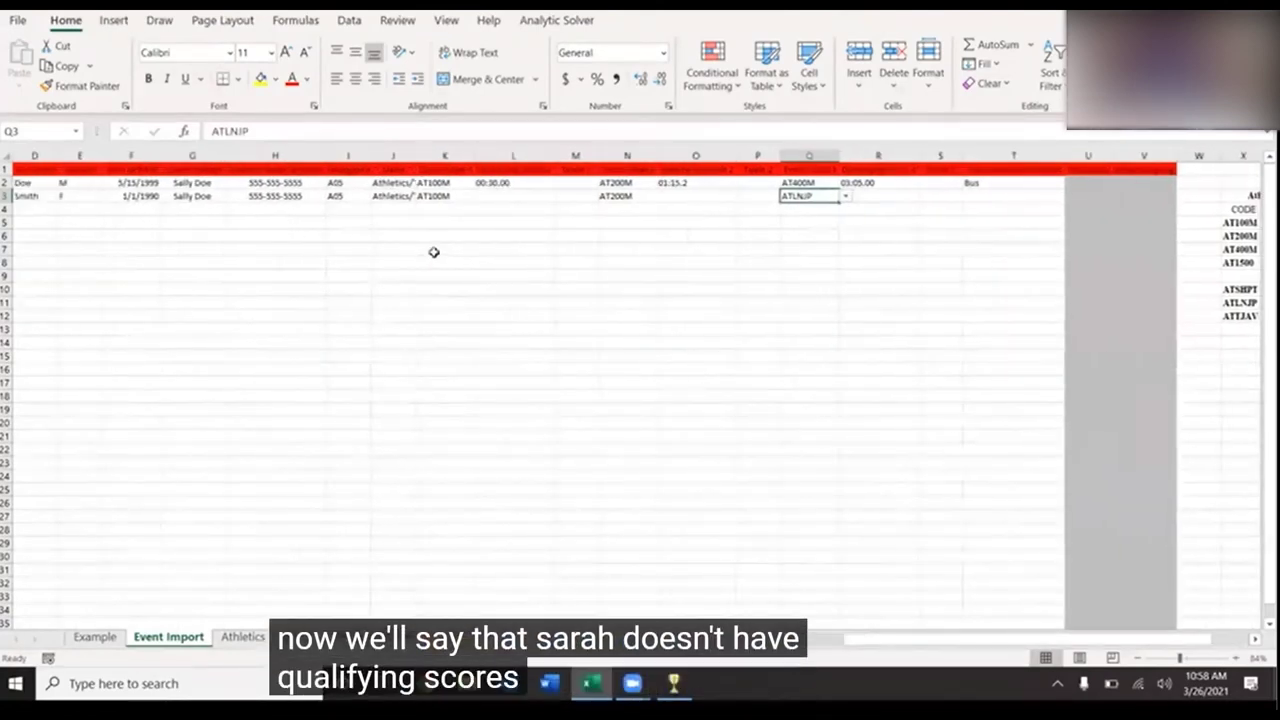
pyautogui.click(873, 199)
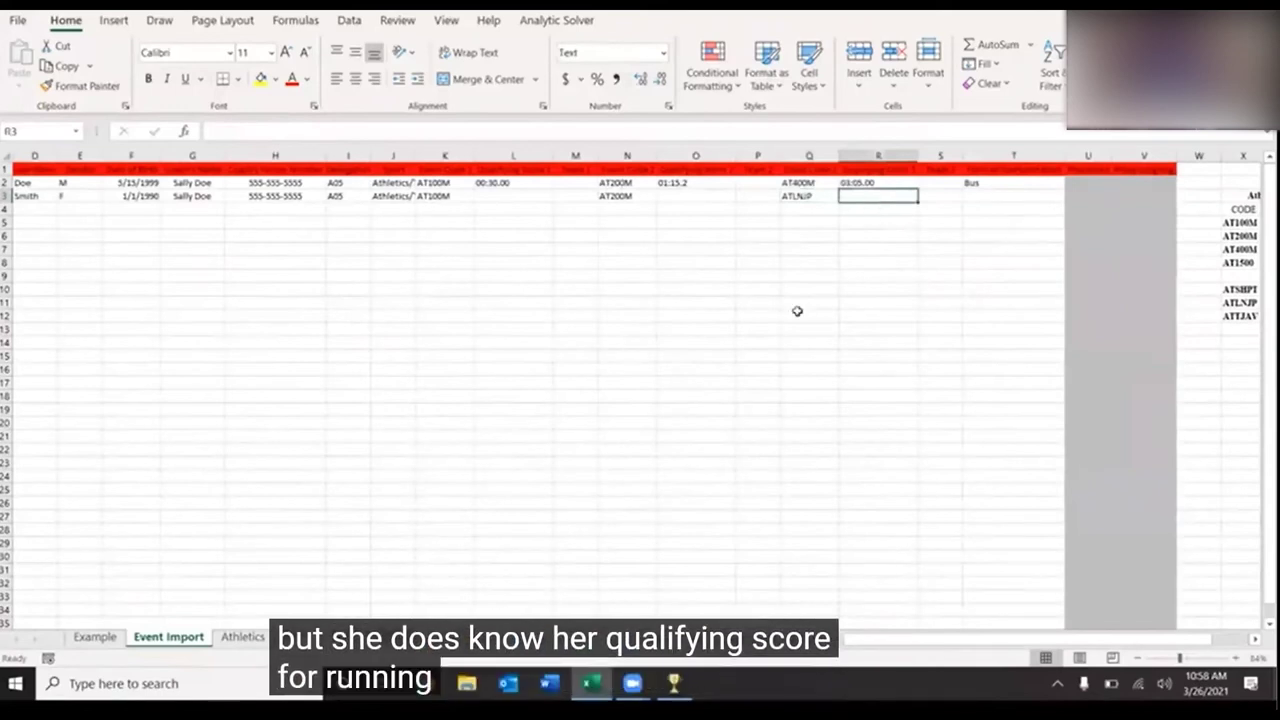
# - Enter qualifying score 02.0M for ATLNJP in R3 and set T3's transportation to Bus
pyautogui.hscroll(1, 777, 354)
pyautogui.hscroll(-1, 777, 354)
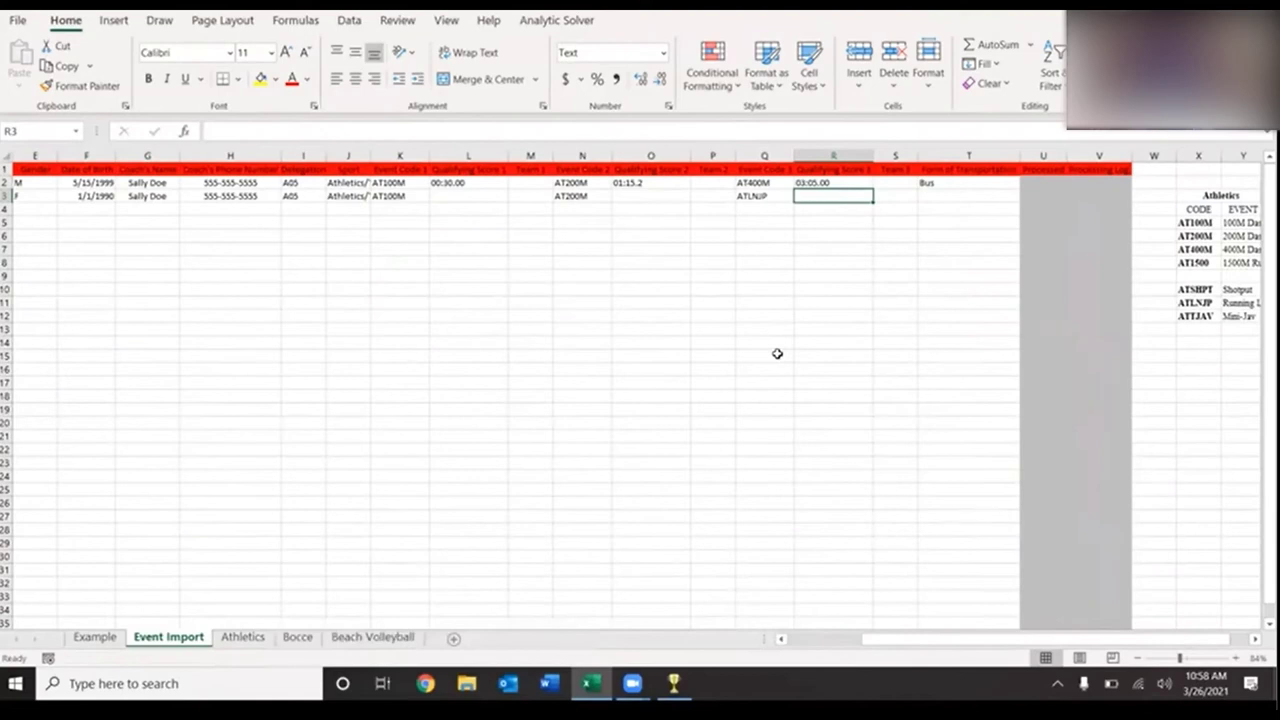
pyautogui.write('02.0M')
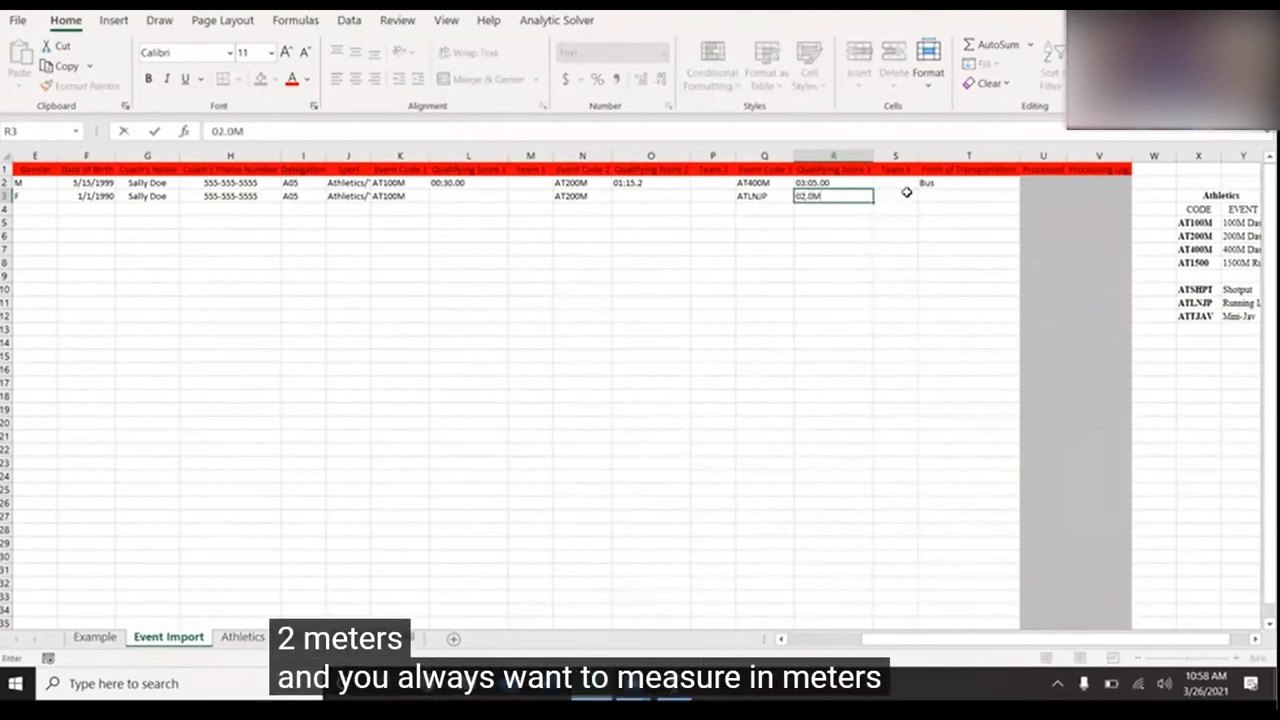
pyautogui.click(945, 196)
pyautogui.click(1025, 196)
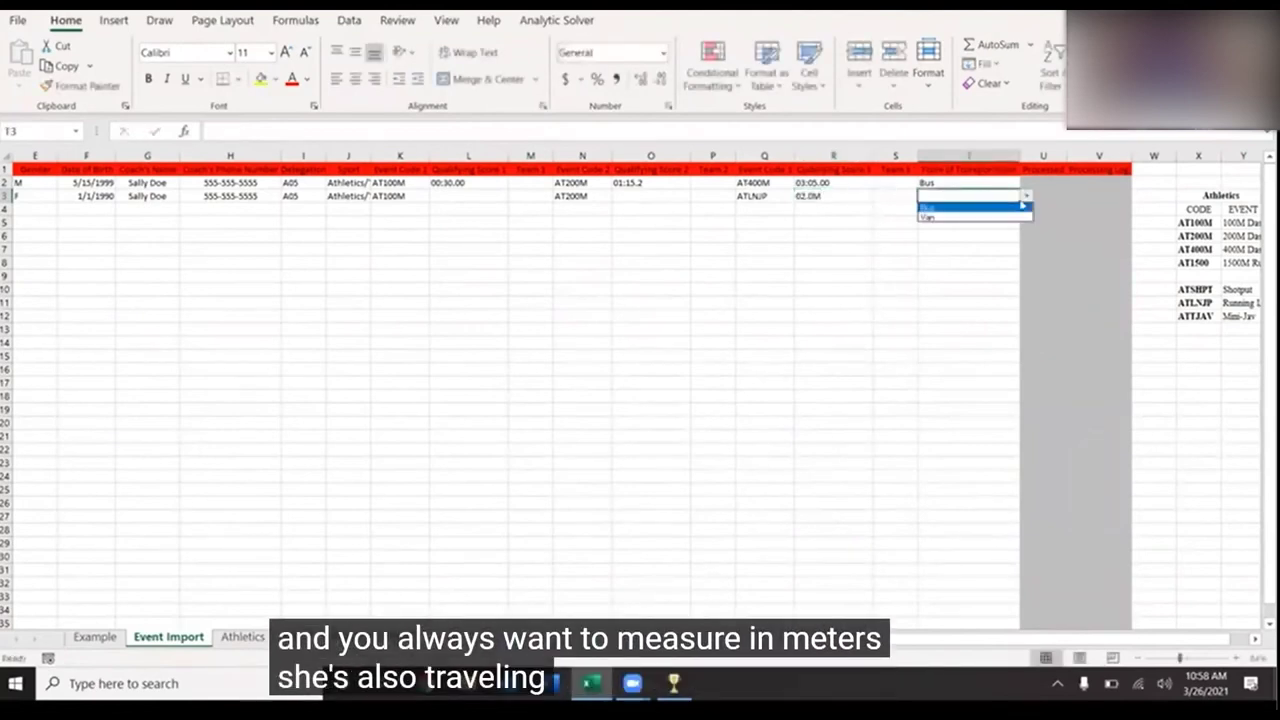
pyautogui.click(1003, 209)
pyautogui.hscroll(-3, 650, 333)
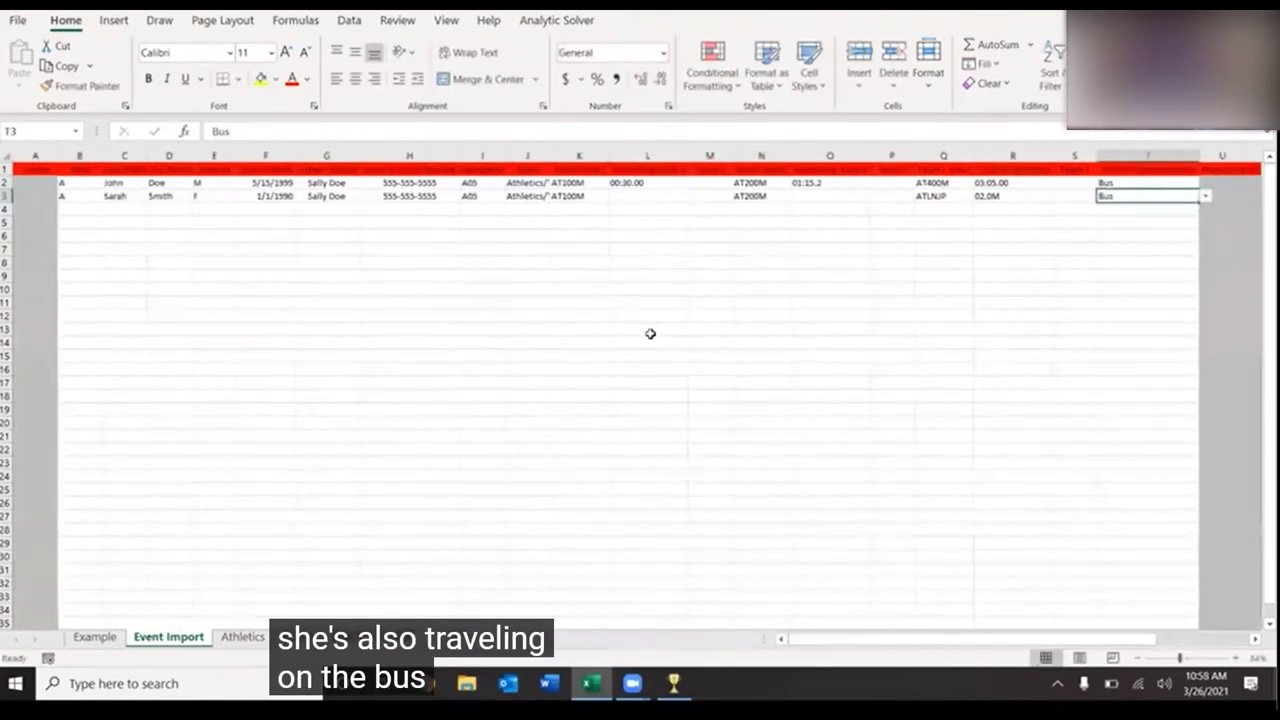
# - Set row 4's role to A and enter the third athlete's first name in C4
pyautogui.click(74, 209)
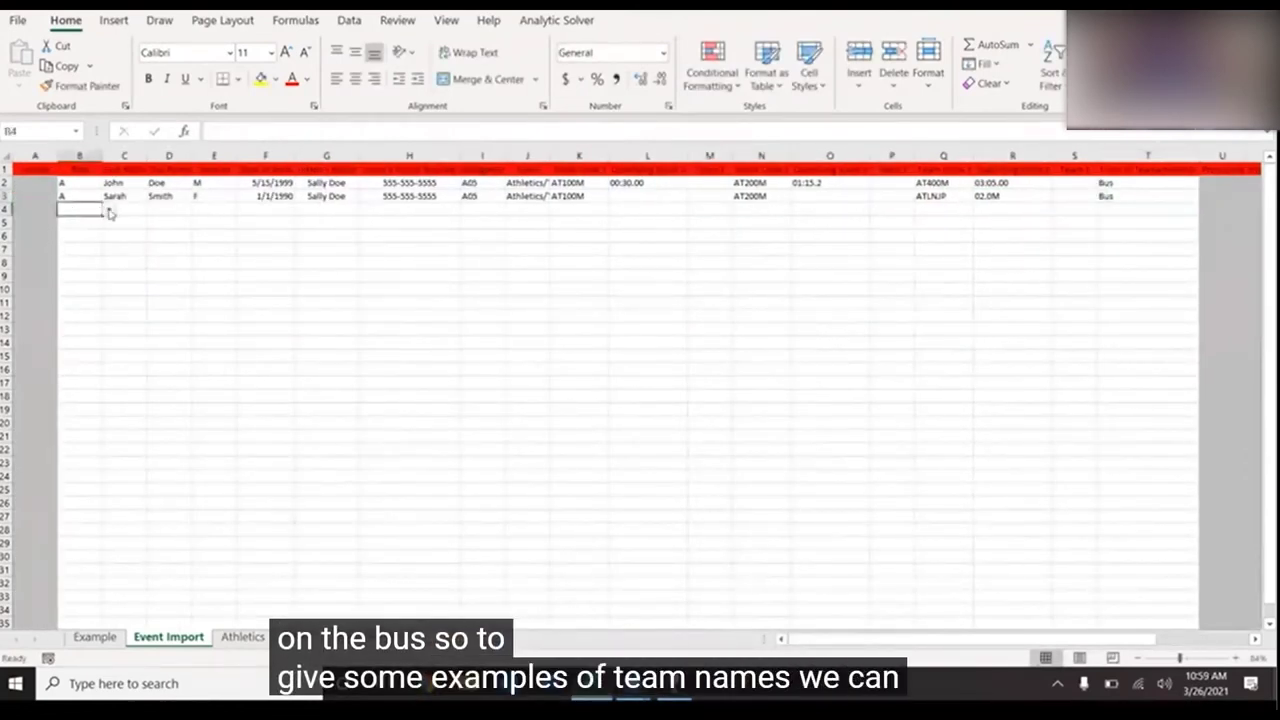
pyautogui.click(108, 209)
pyautogui.click(100, 217)
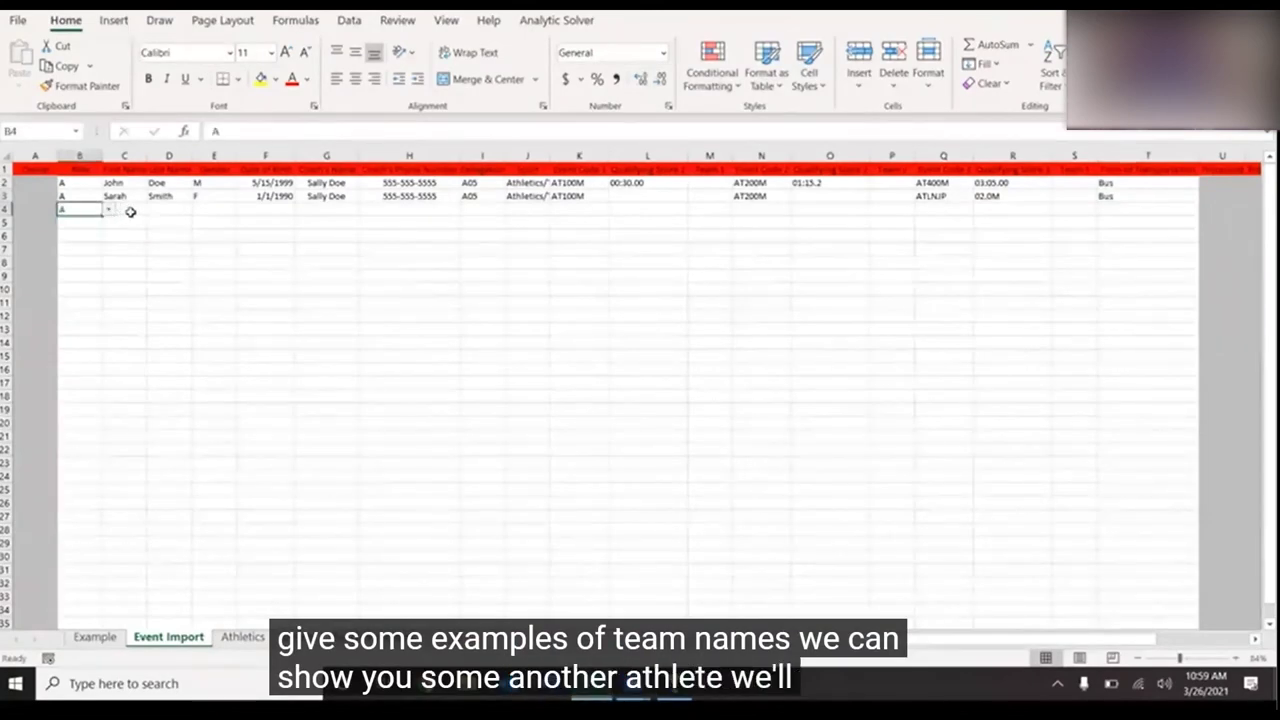
pyautogui.click(130, 210)
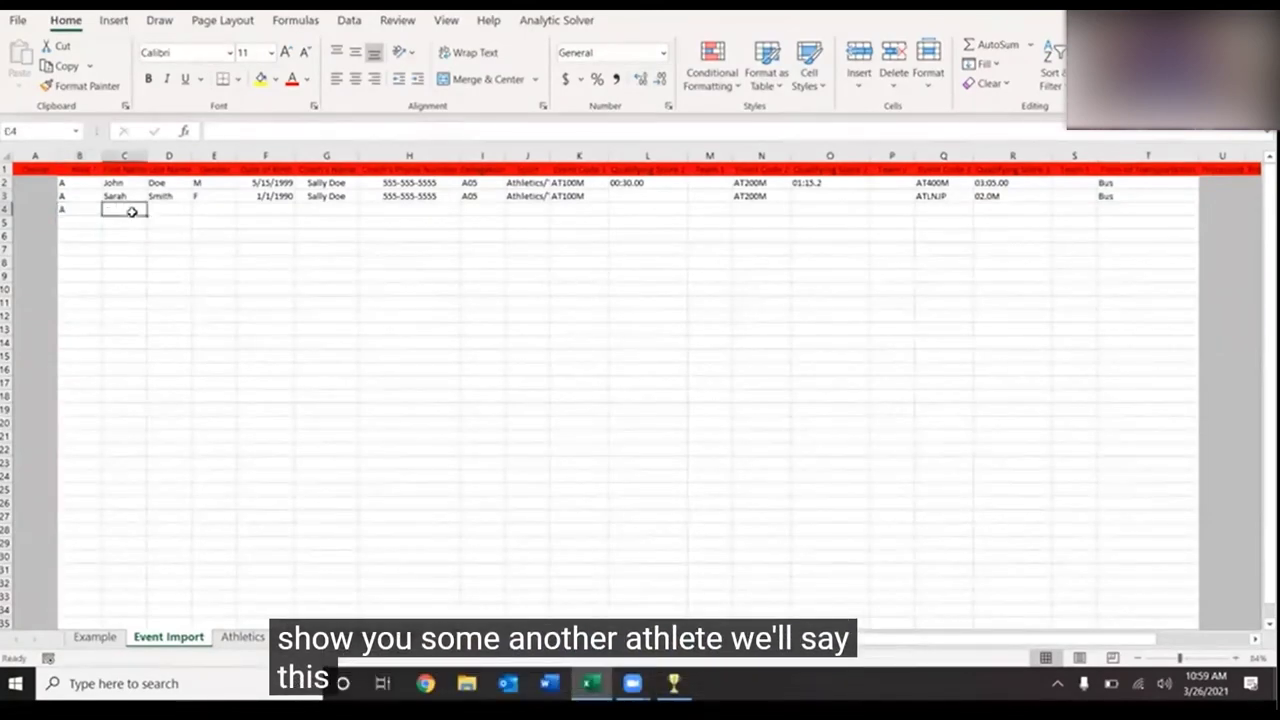
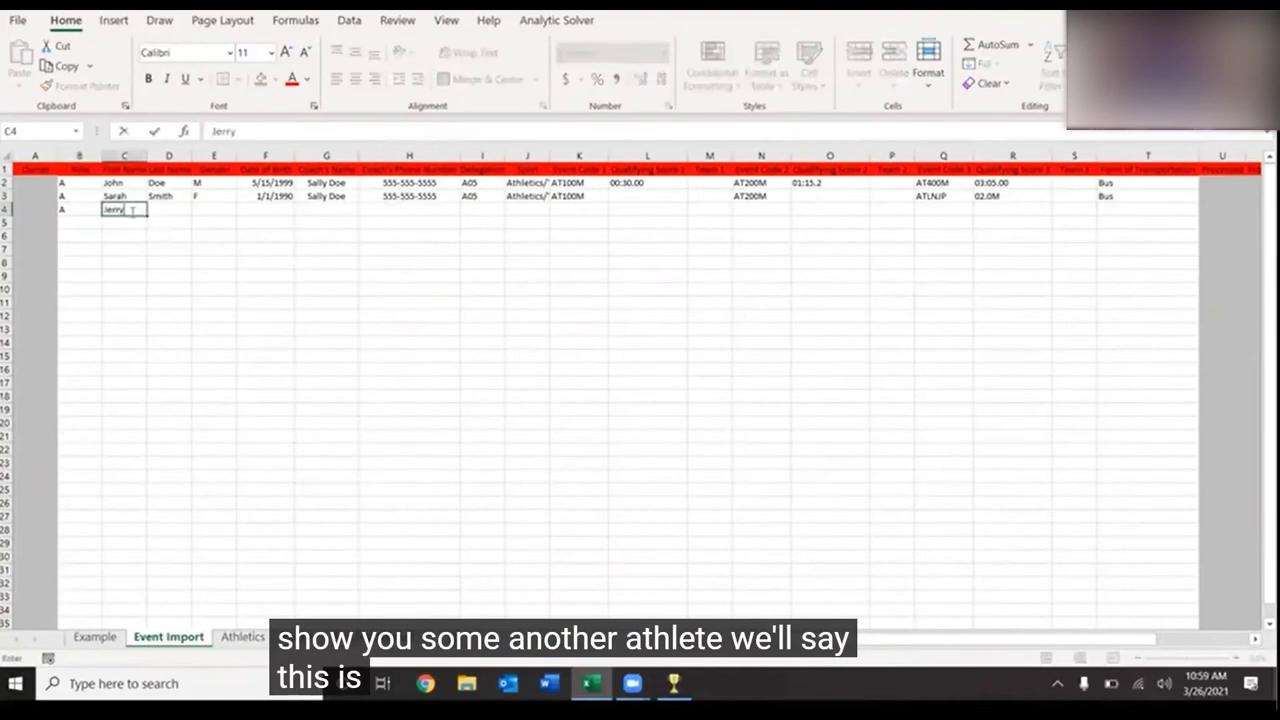
pyautogui.press('Tab')
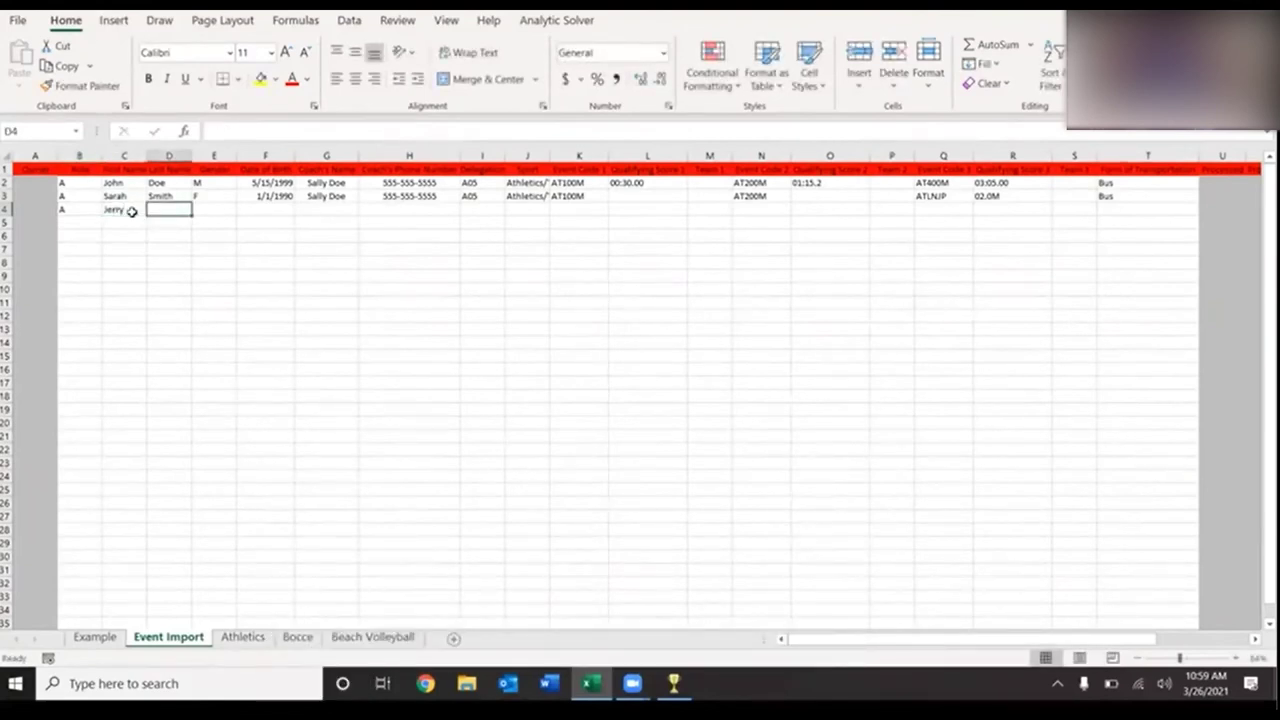
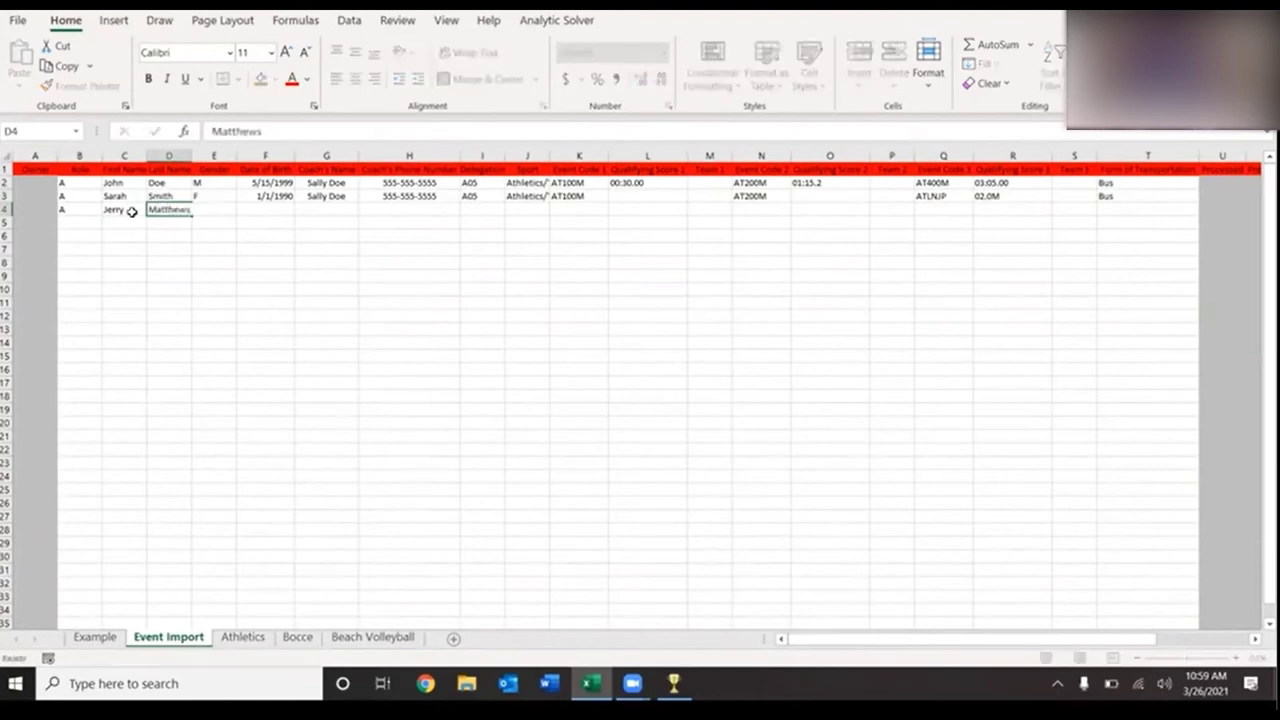
pyautogui.press('Tab')
pyautogui.write('M')
pyautogui.press('Tab')
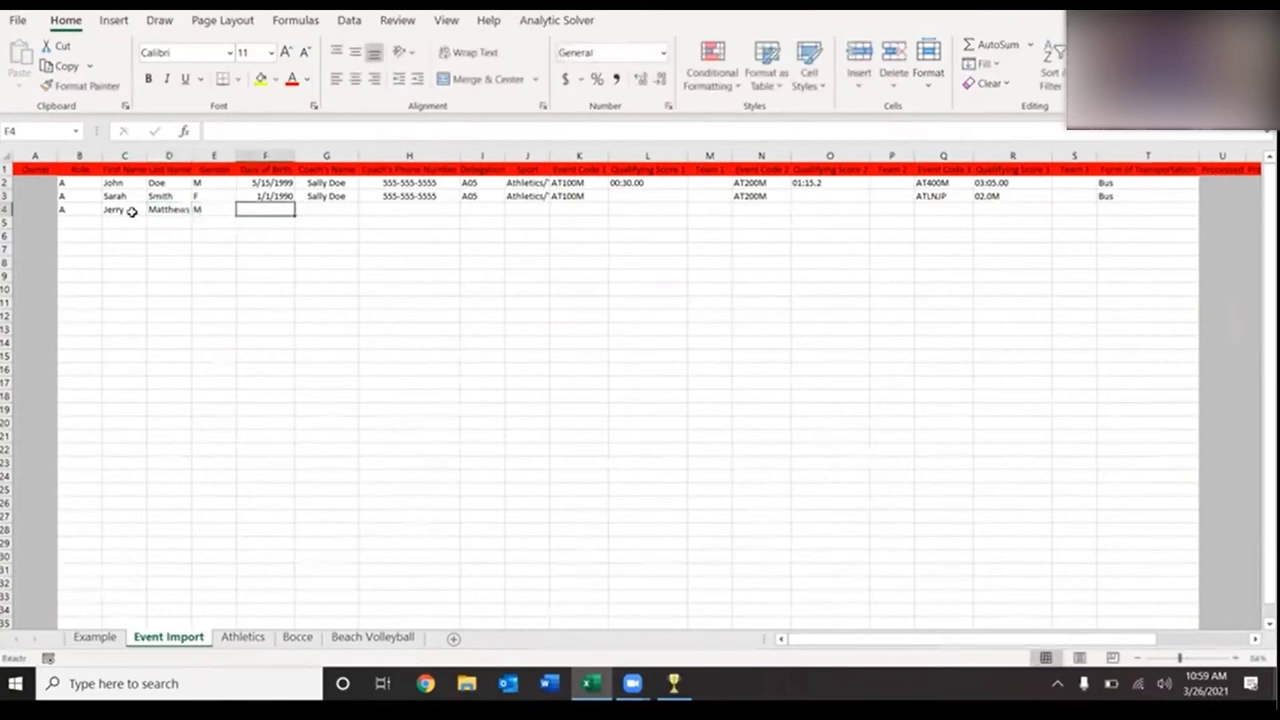
pyautogui.write('4/18')
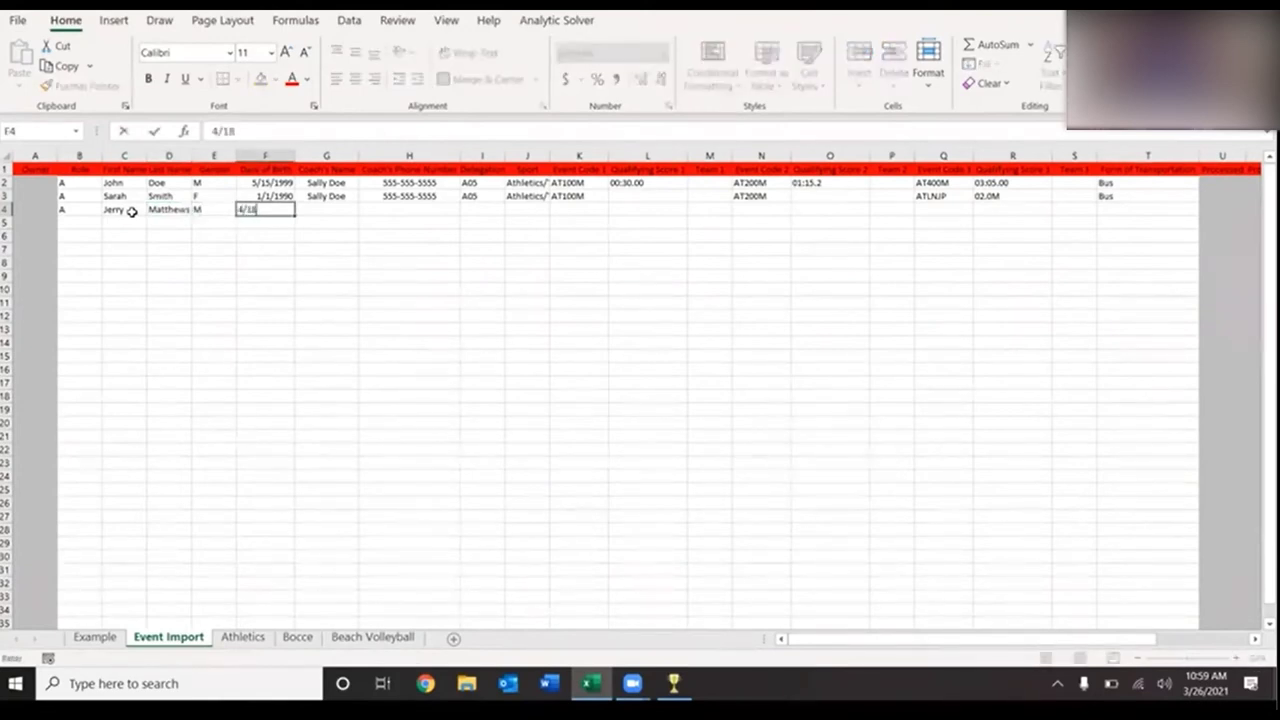
pyautogui.write('/1993')
pyautogui.press('Tab')
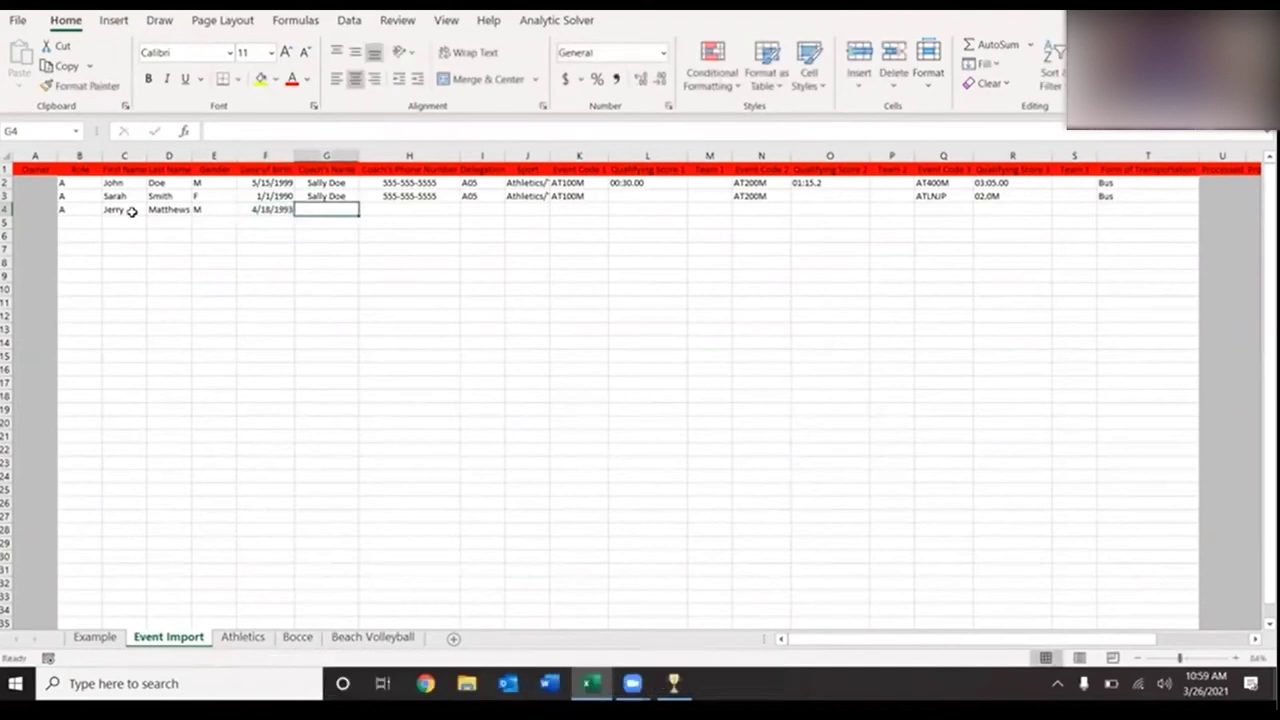
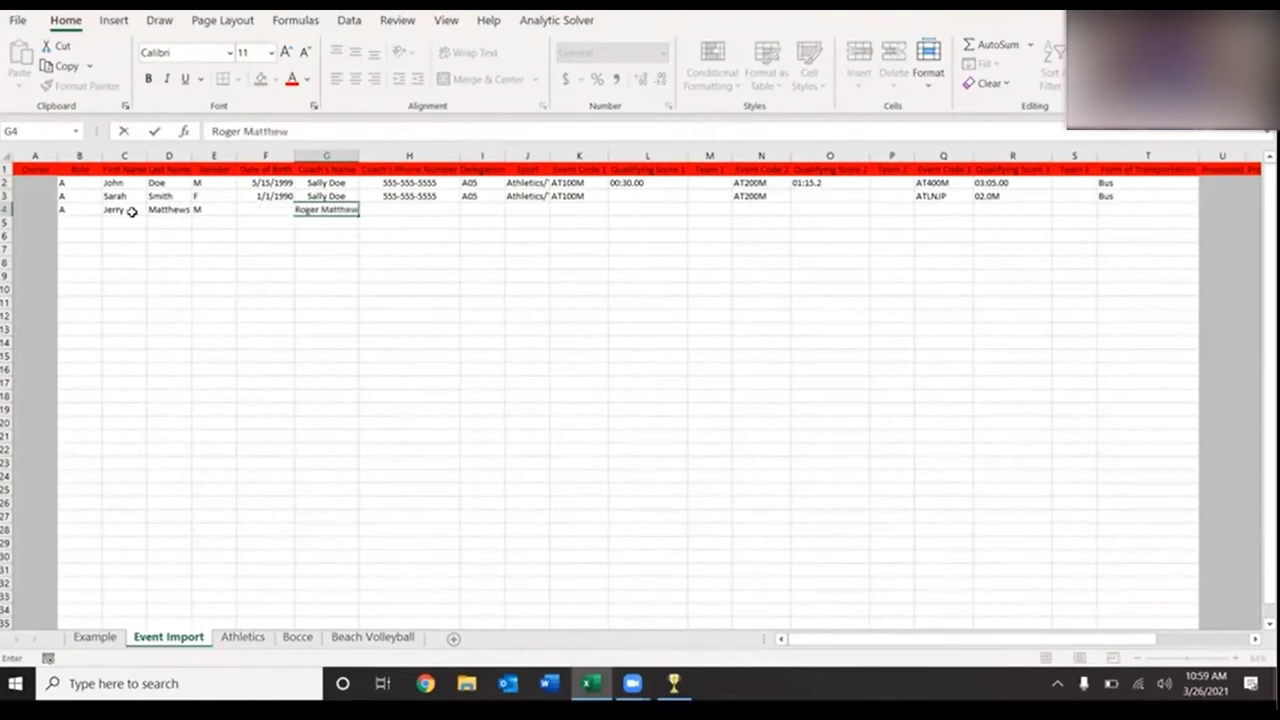
# - Complete row 4 with the coach's name and phone number, delegation A05 and sport Bocce
pyautogui.press('Tab')
pyautogui.write('555-555-')
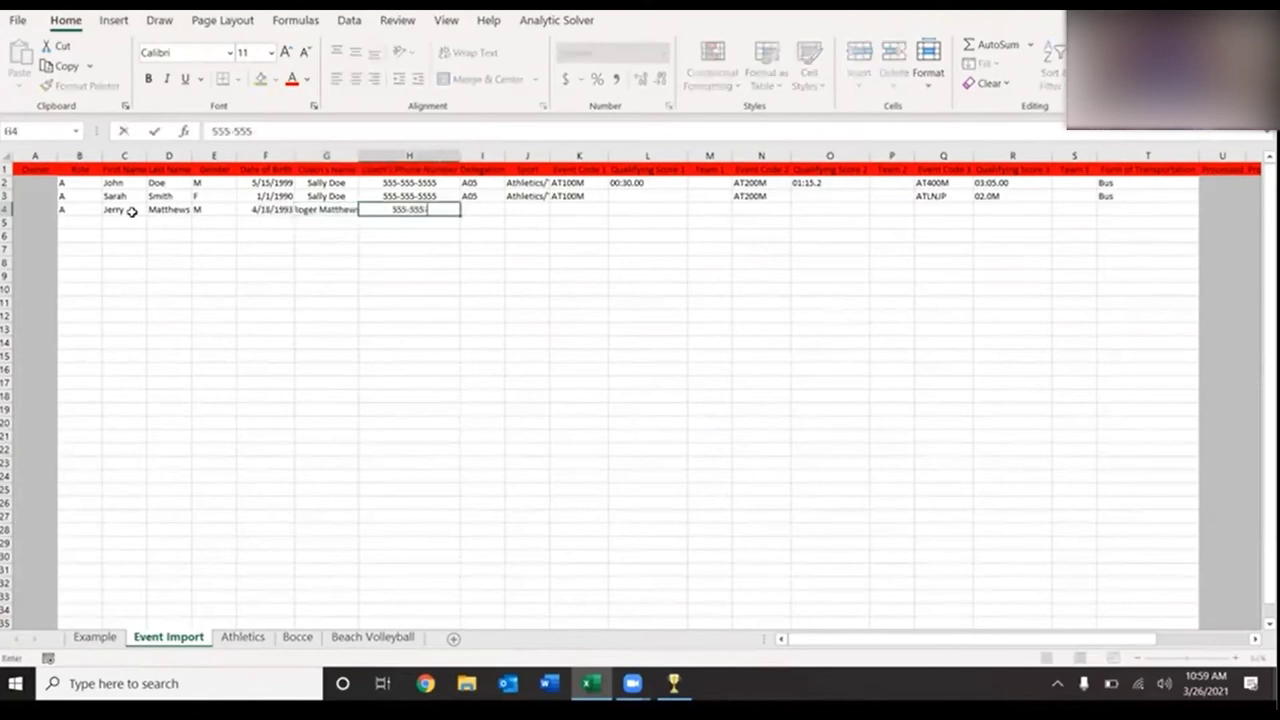
pyautogui.write('5554')
pyautogui.press('Tab')
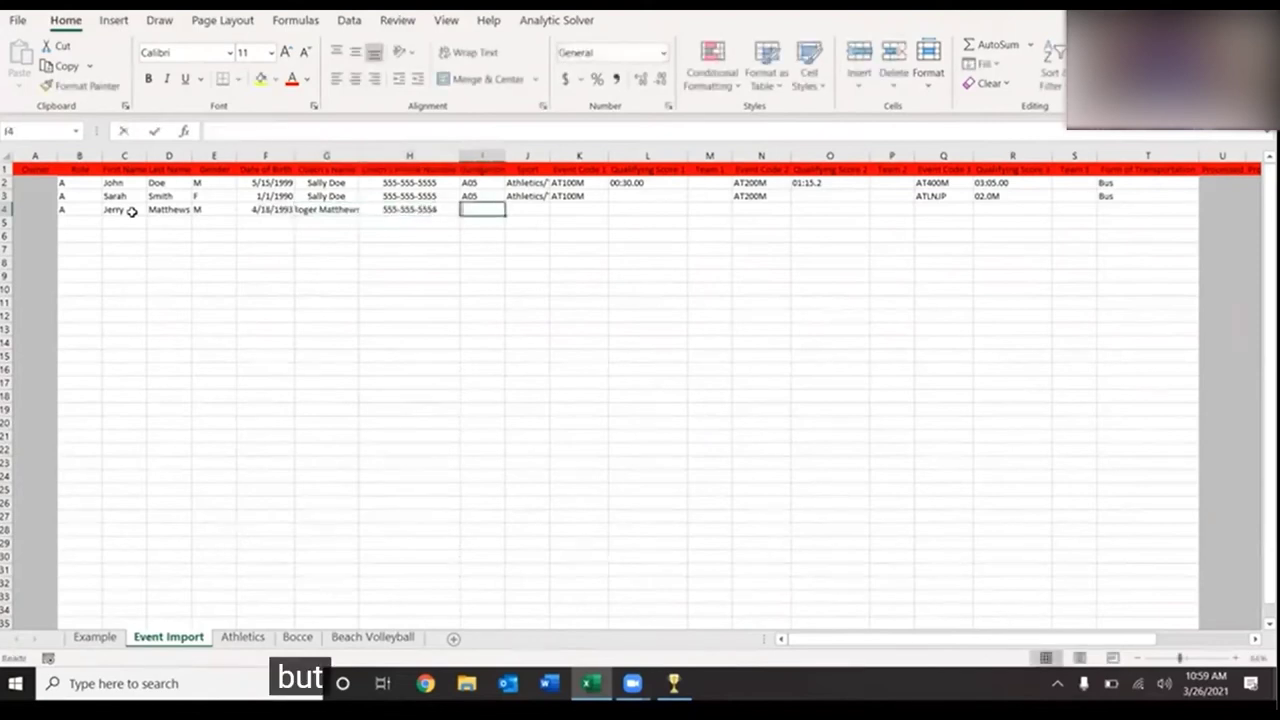
pyautogui.write('A05')
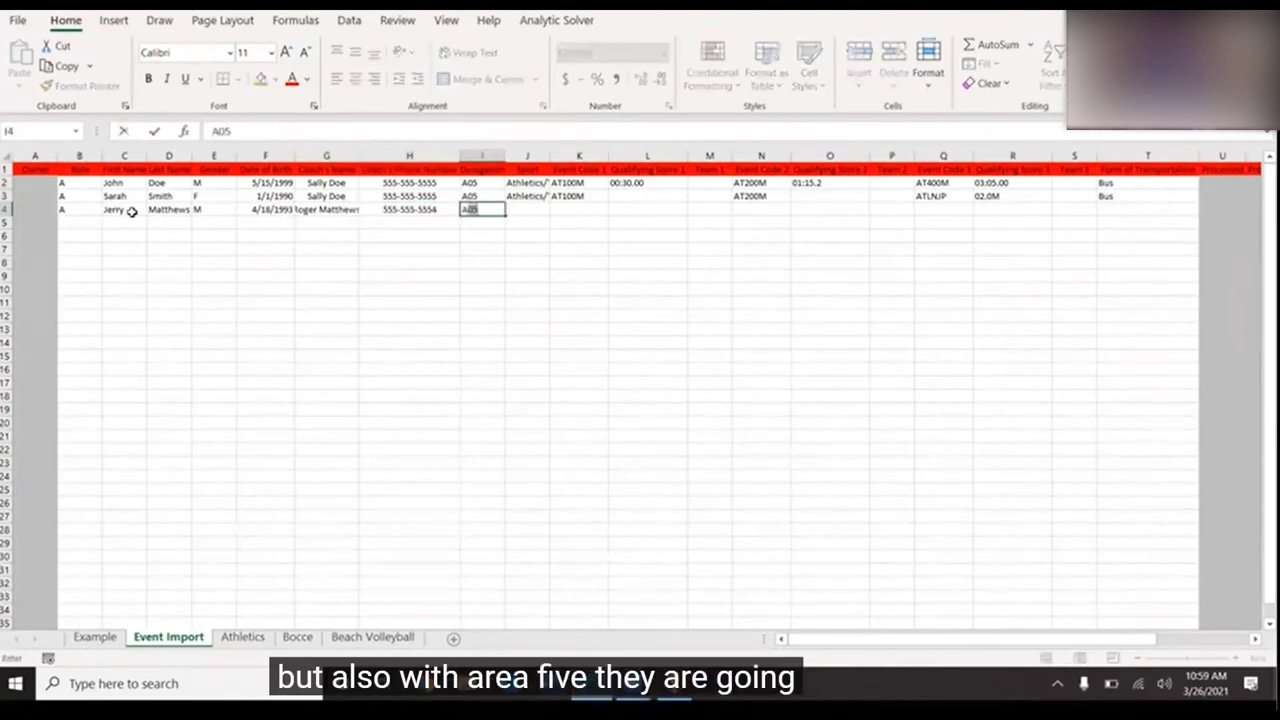
pyautogui.press('Tab')
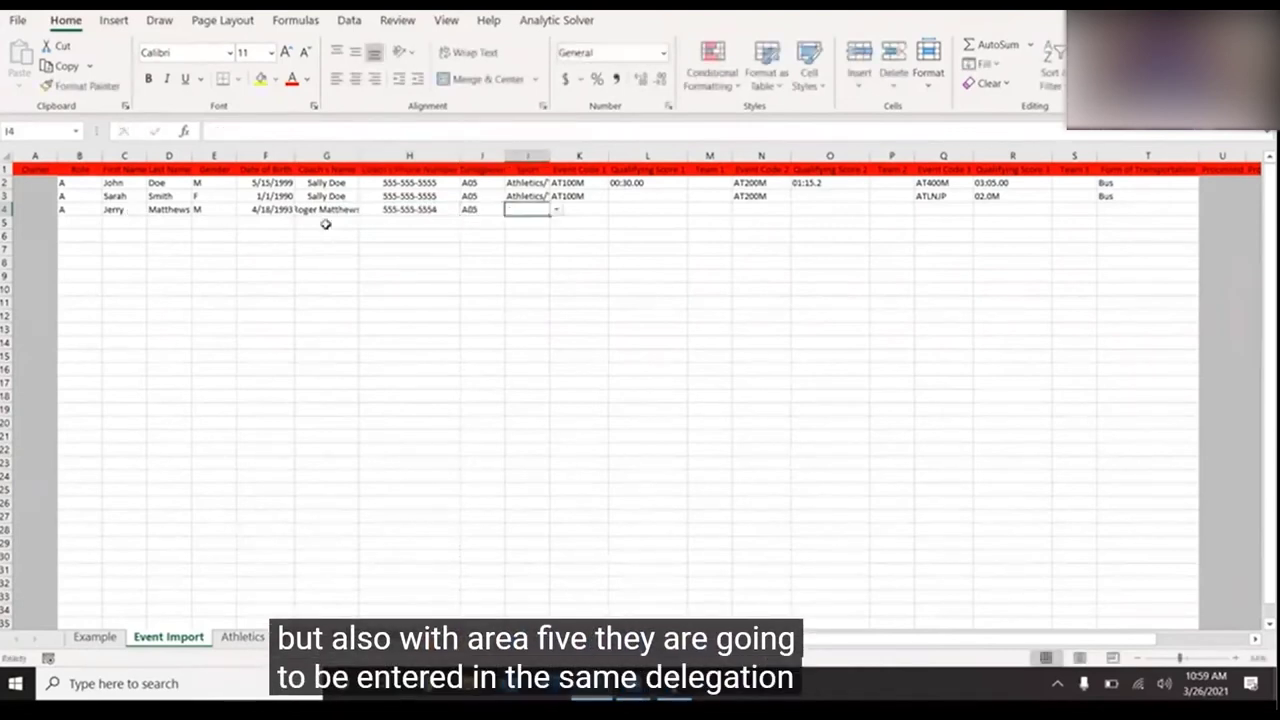
pyautogui.click(557, 211)
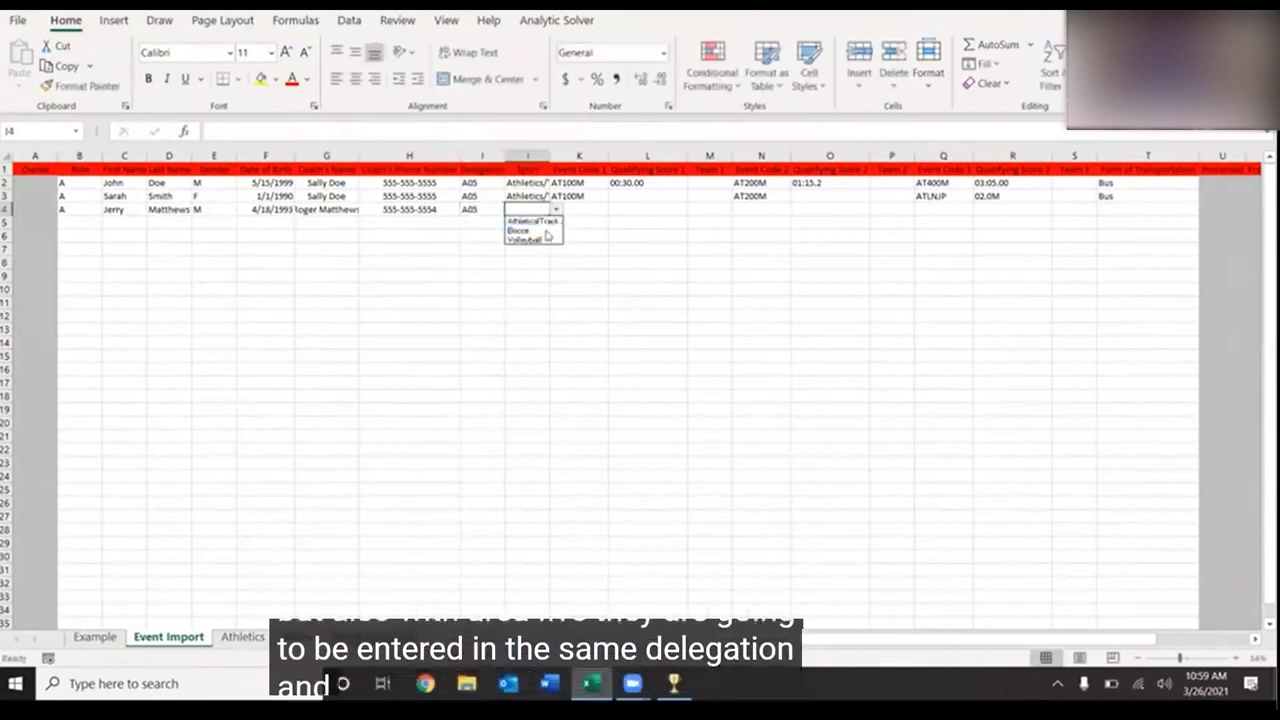
pyautogui.click(542, 230)
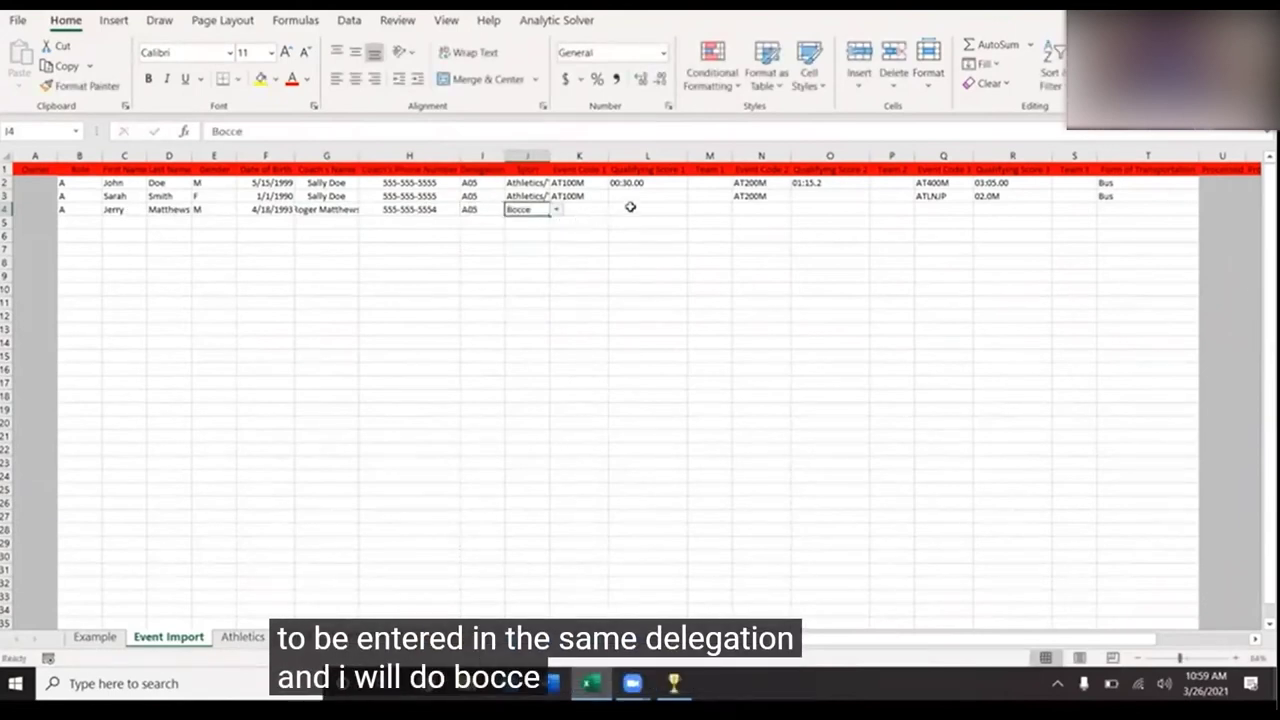
pyautogui.click(594, 209)
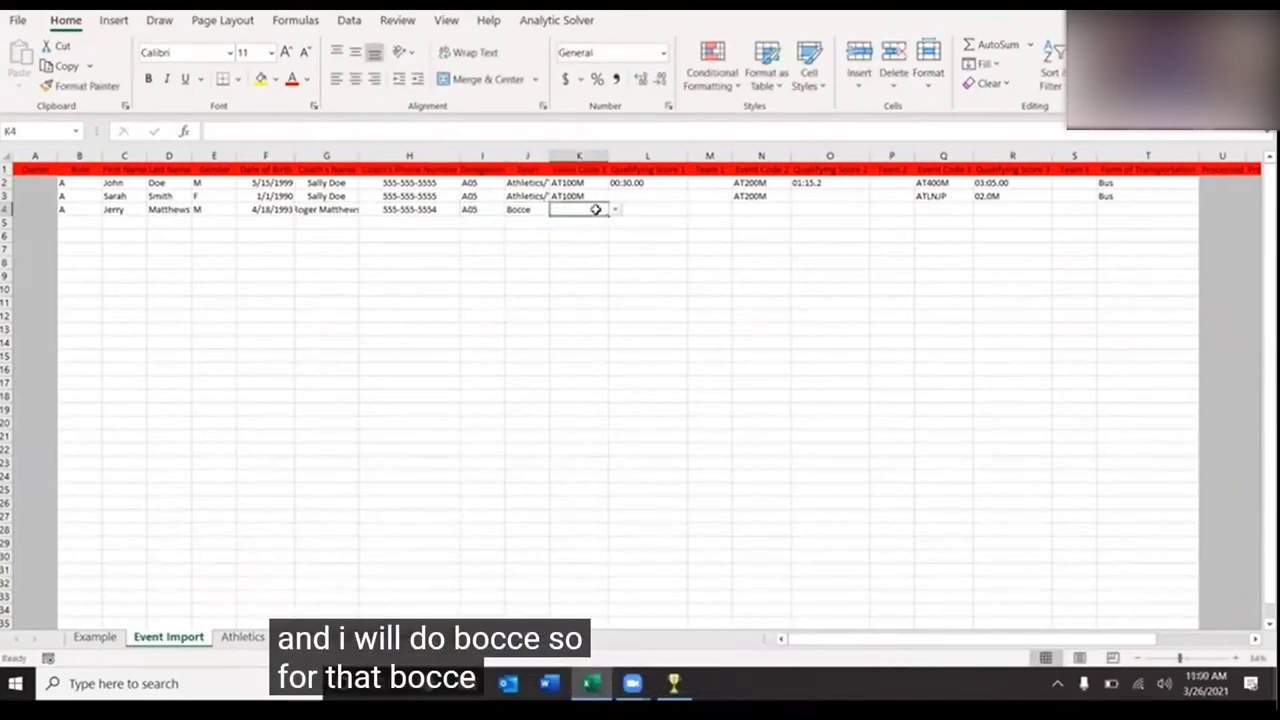
# - Copy the Bocce code table (A1:B4) from the Bocce sheet
pyautogui.click(310, 637)
pyautogui.moveTo(75, 172); pyautogui.dragTo(97, 222)
pyautogui.rightClick(97, 222)
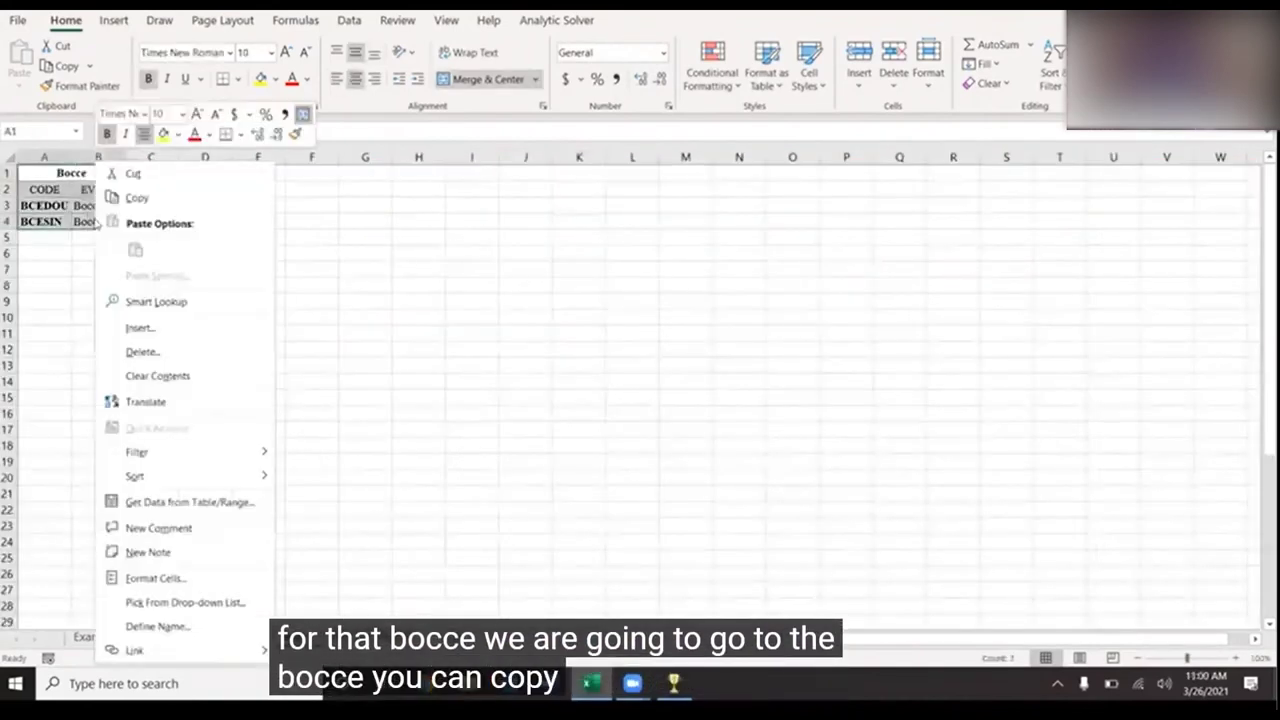
pyautogui.click(145, 197)
# - Paste the Bocce codes at X15 on Event Import, below the Athletics codes
pyautogui.click(168, 637)
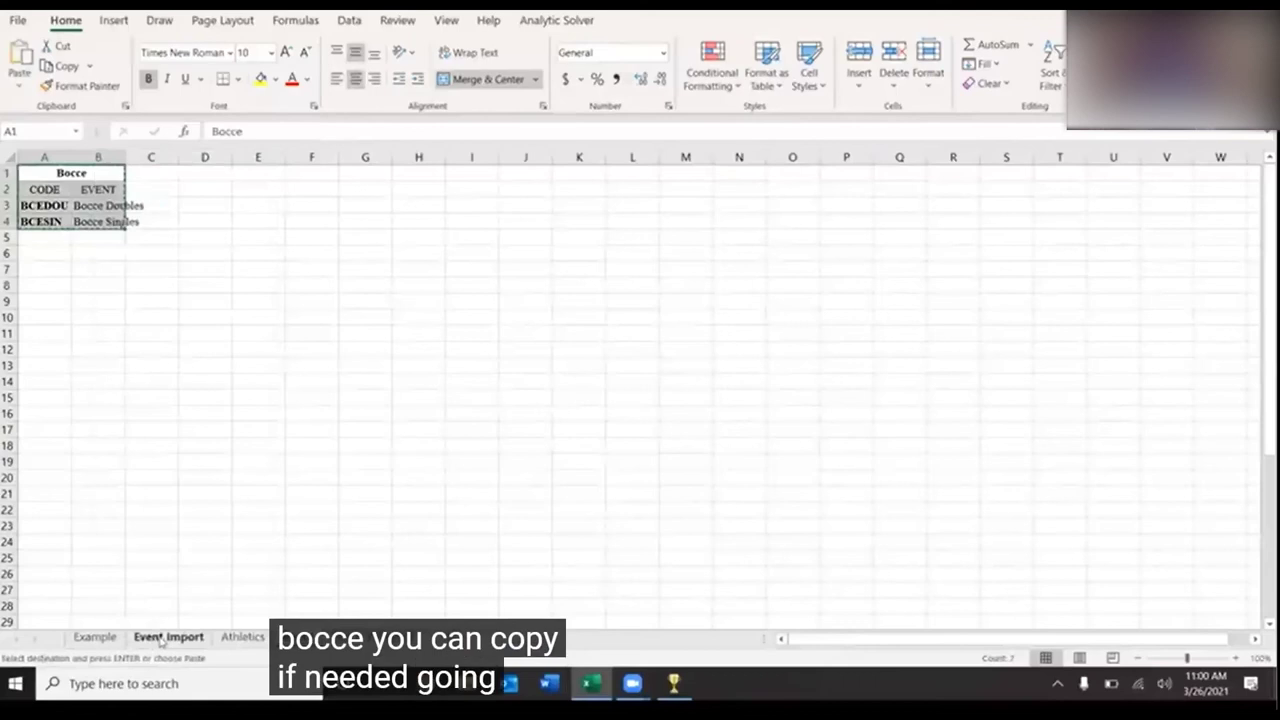
pyautogui.hscroll(5, 938, 471)
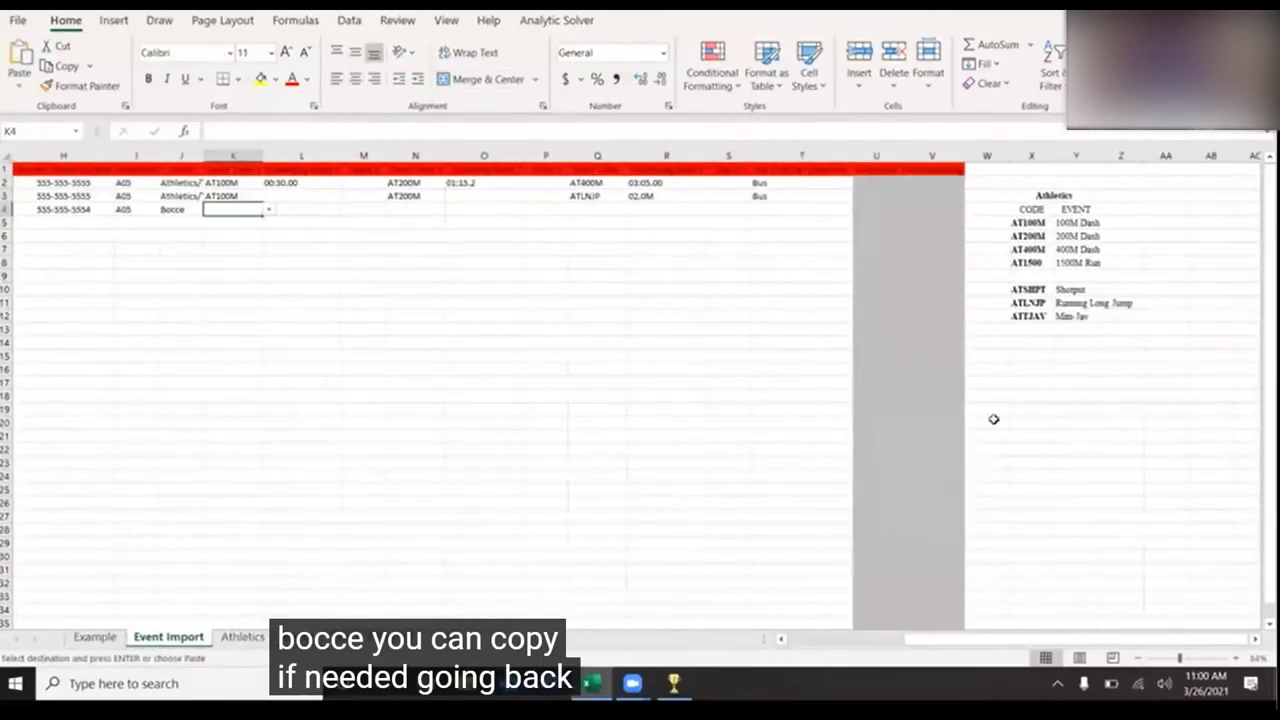
pyautogui.click(1035, 358)
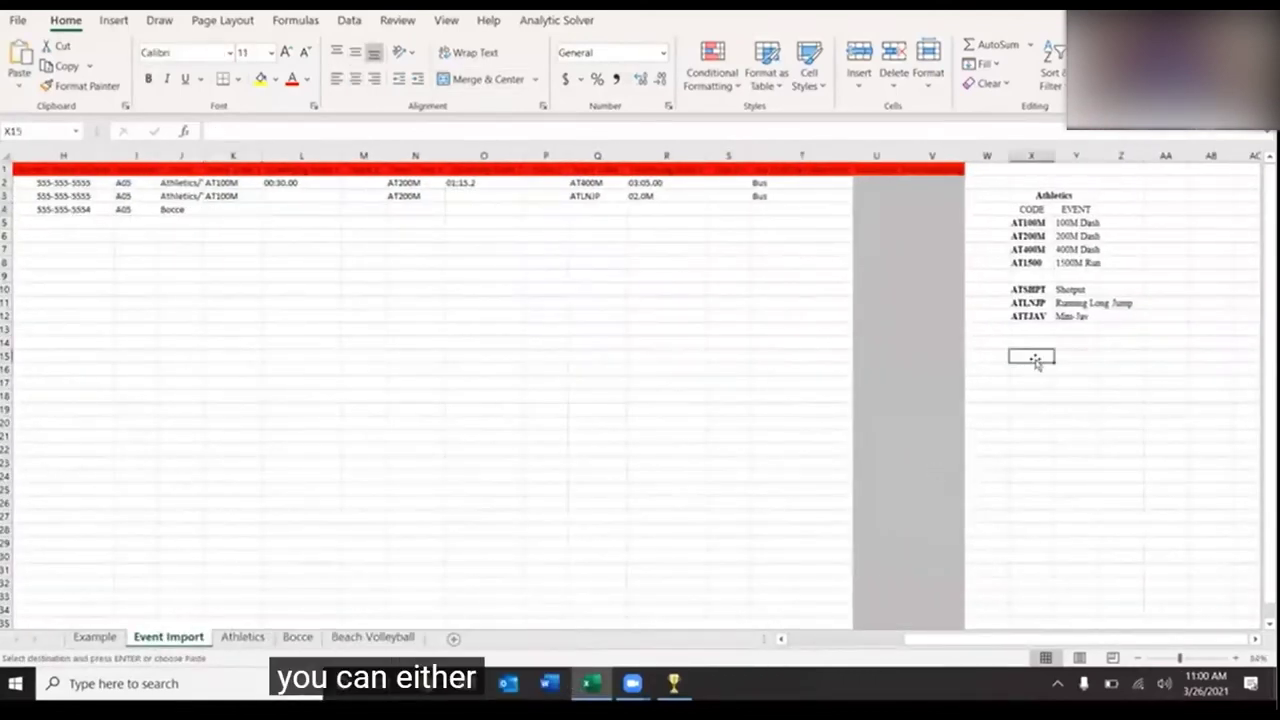
pyautogui.rightClick(1030, 355)
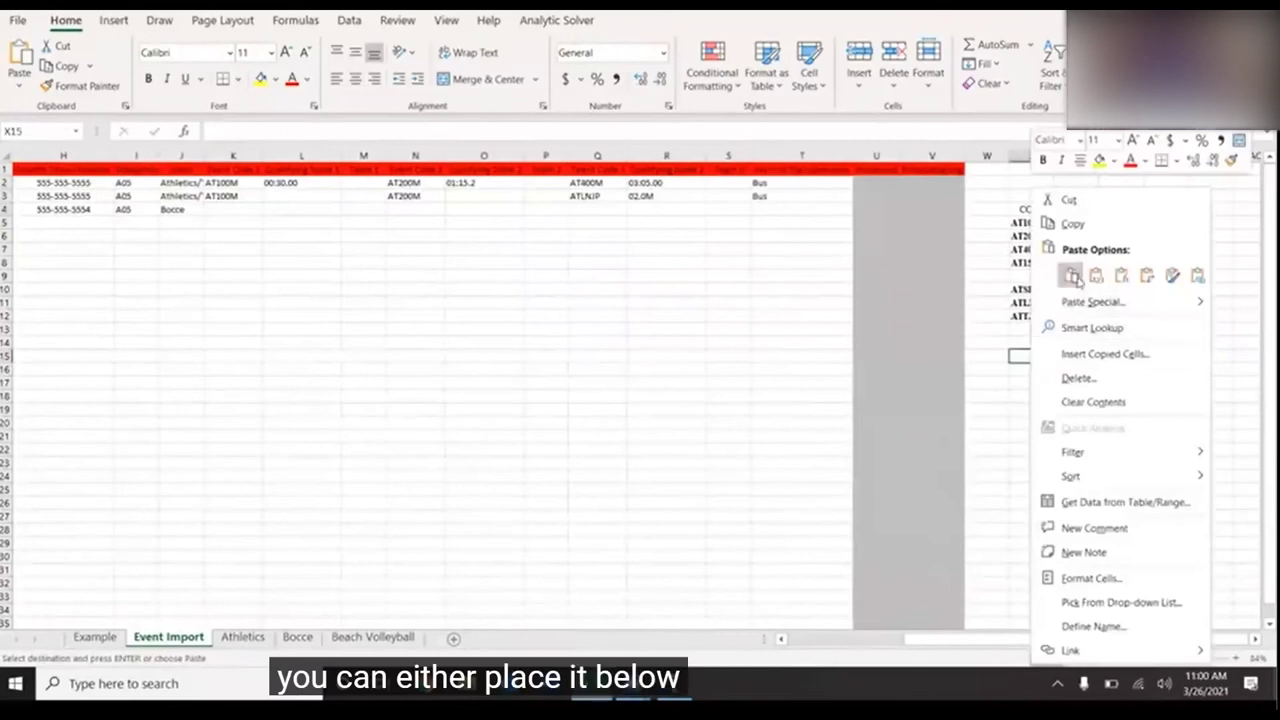
pyautogui.click(1075, 276)
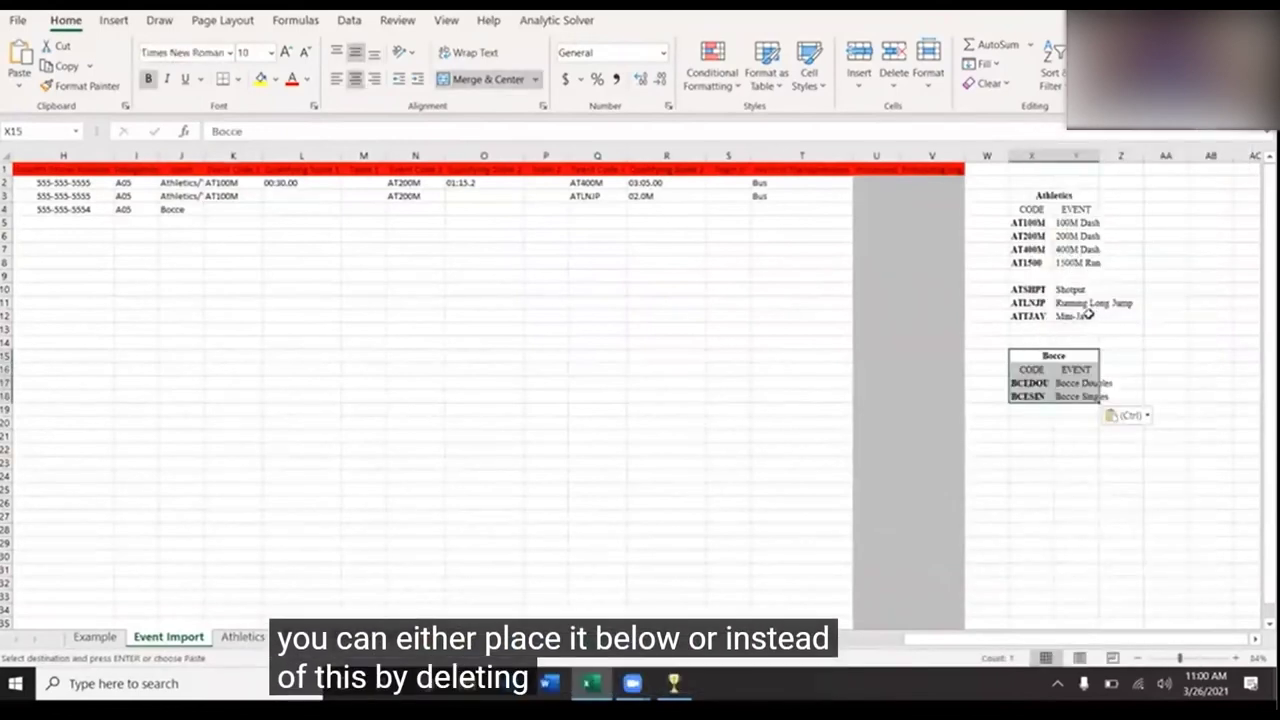
pyautogui.click(232, 211)
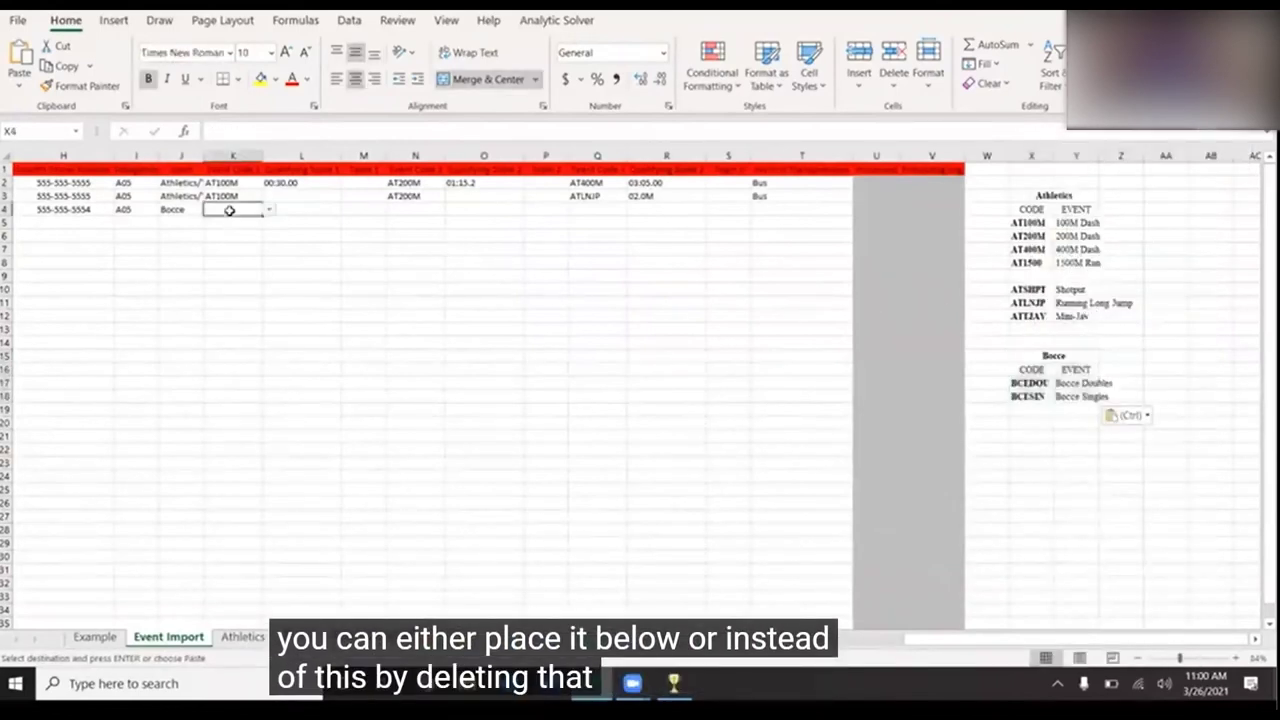
pyautogui.click(270, 211)
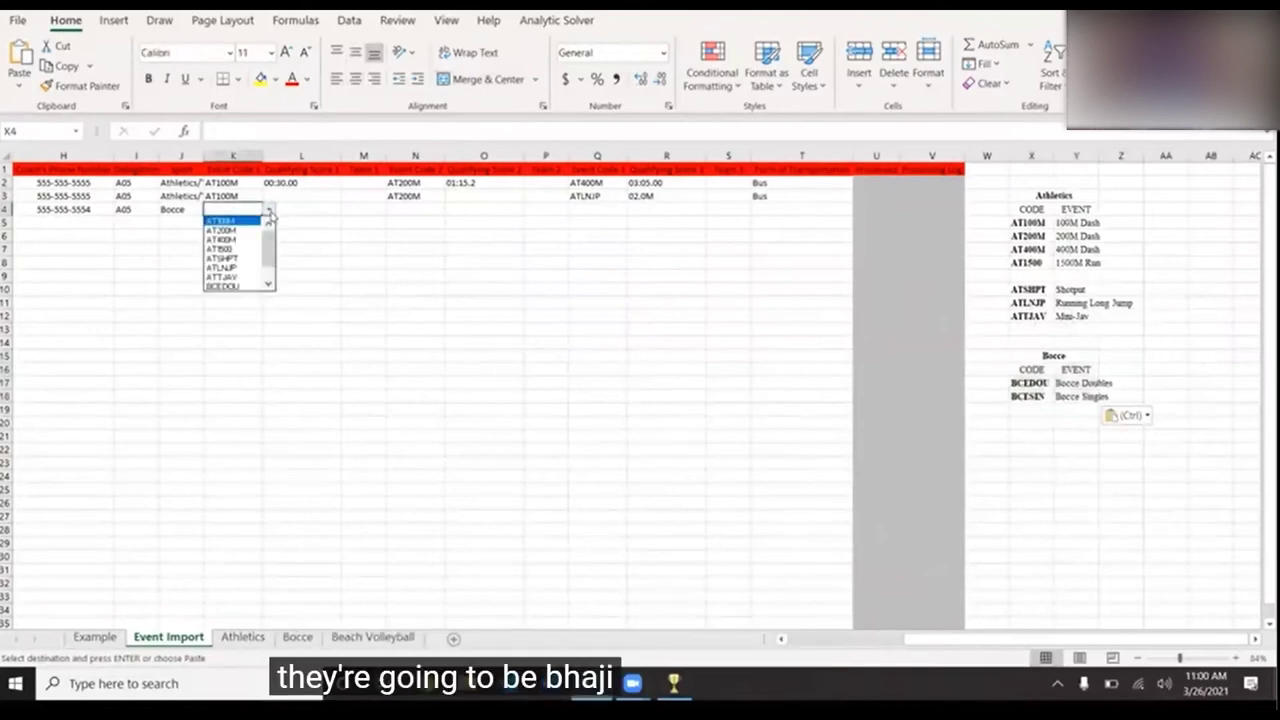
# - Set row 4's event code to BCEDOU and enter the A05 doubles team name
pyautogui.scroll(-2, 262, 285)
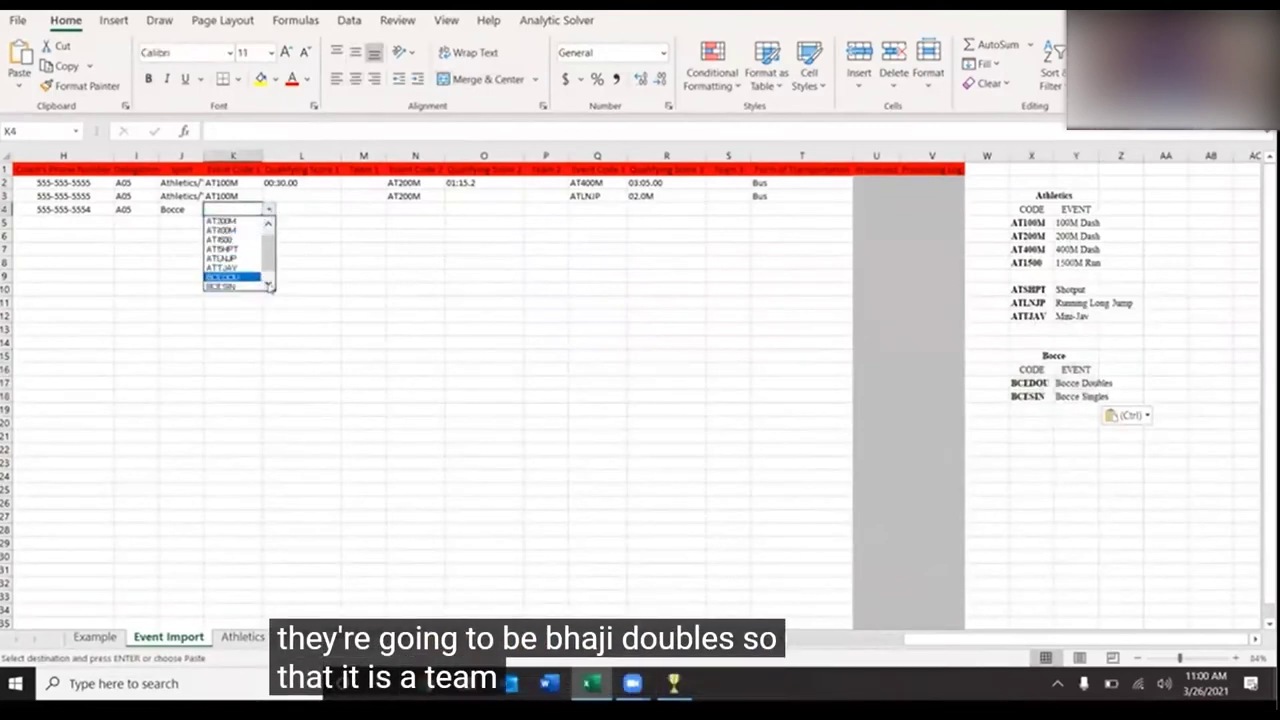
pyautogui.click(230, 268)
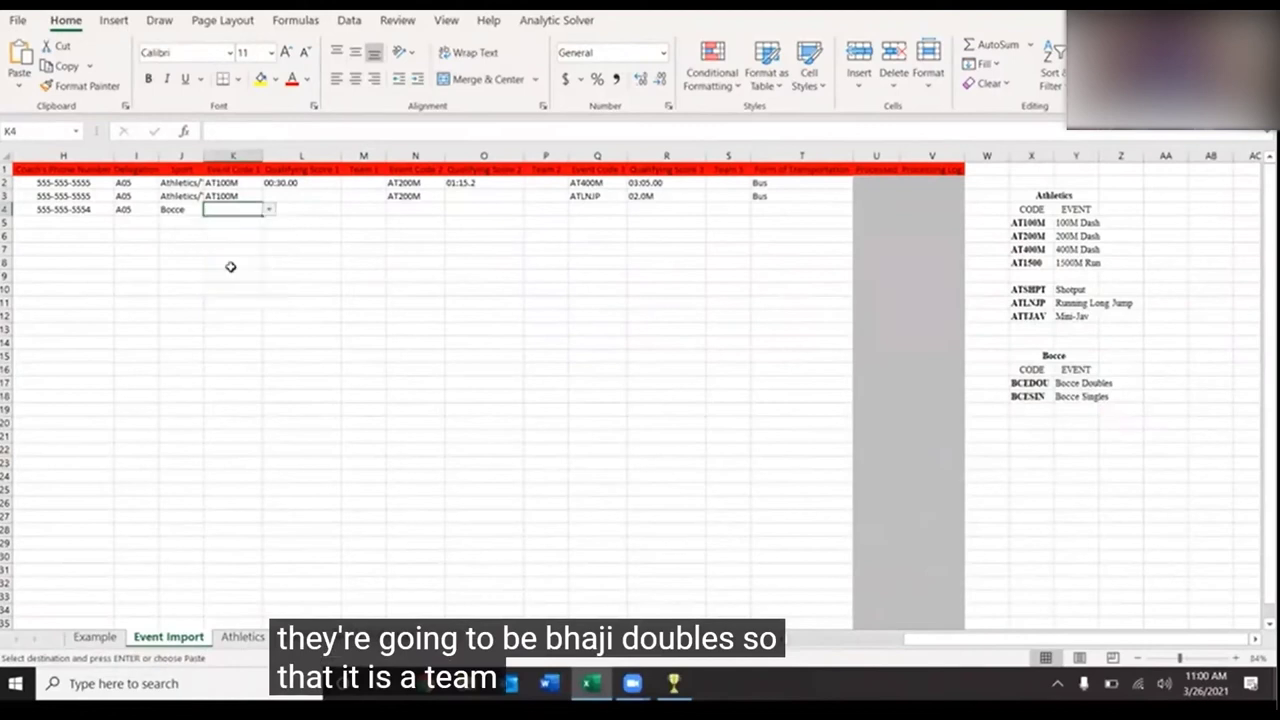
pyautogui.click(293, 209)
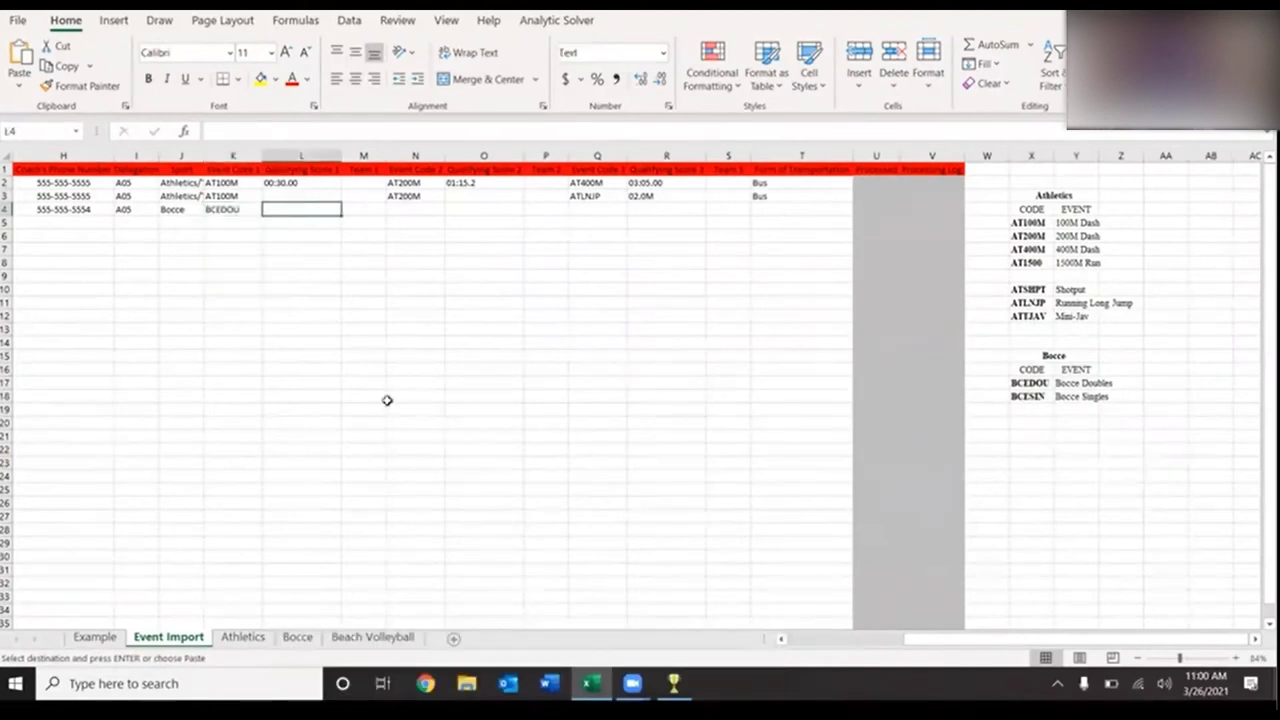
pyautogui.hscroll(-7, 387, 400)
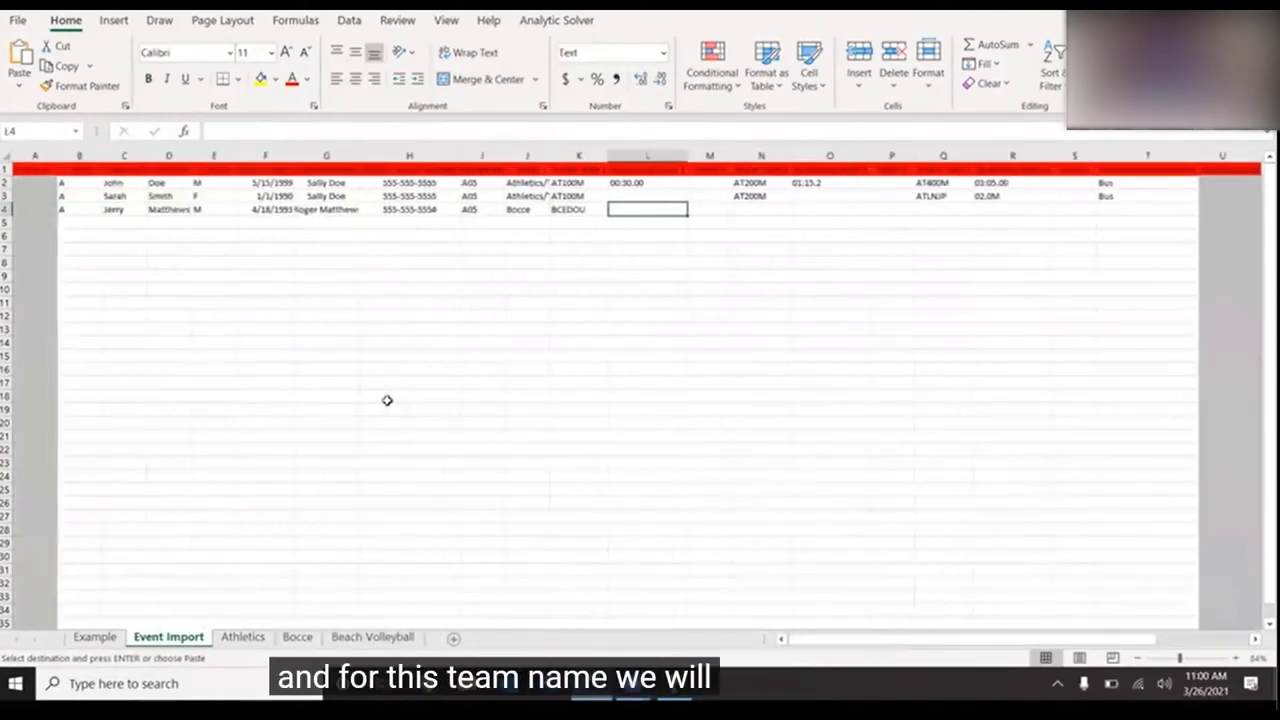
pyautogui.hscroll(2, 387, 400)
pyautogui.write('A')
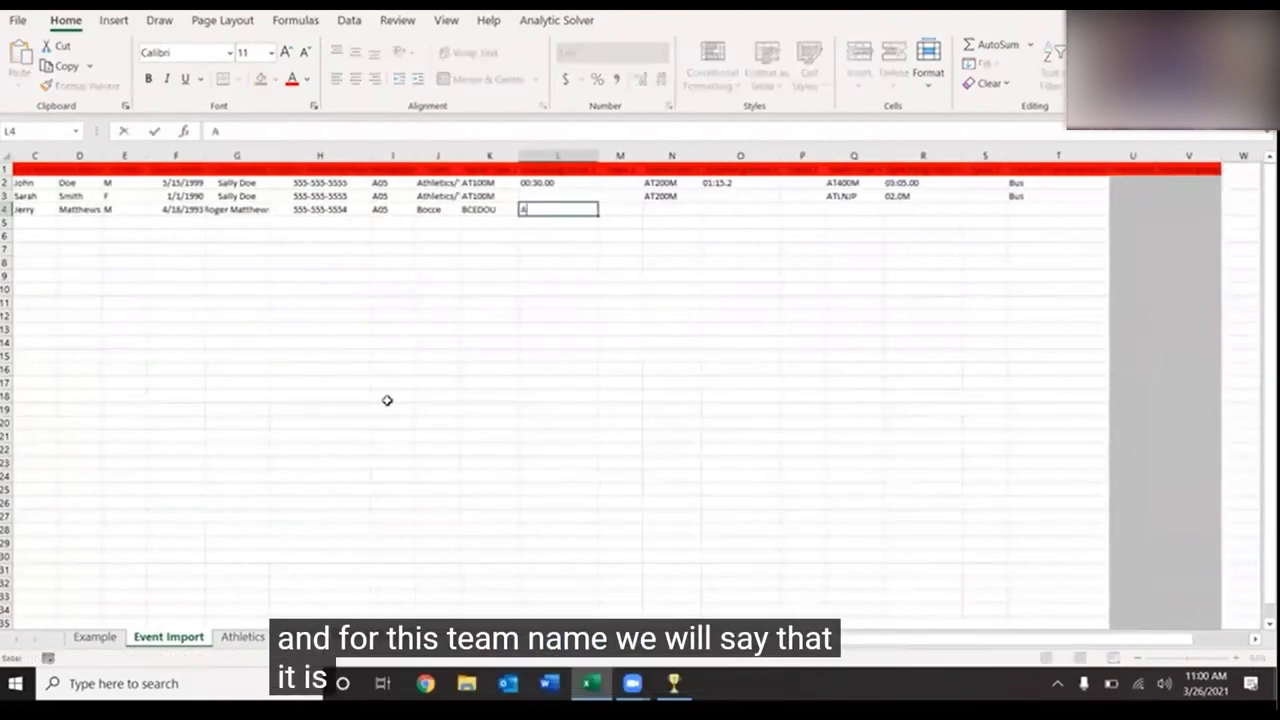
pyautogui.press('BackSpace')
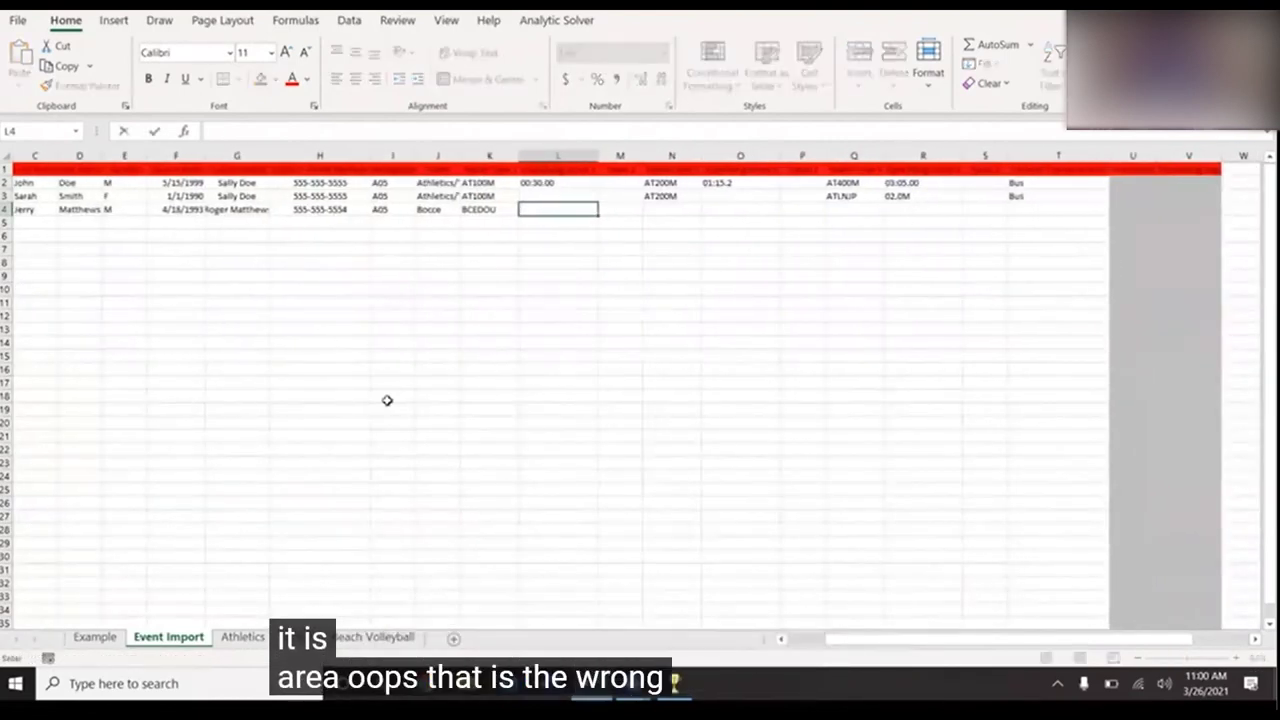
pyautogui.press('Tab')
pyautogui.write('A05')
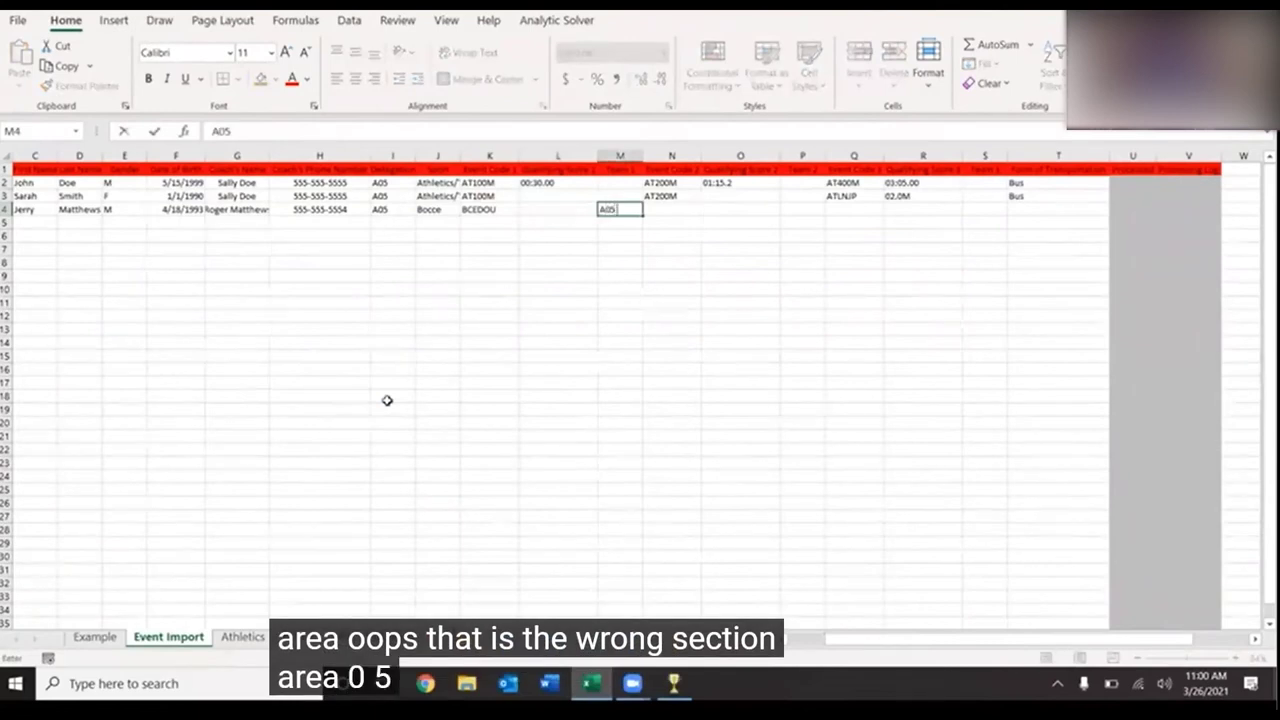
pyautogui.write(' Matt')
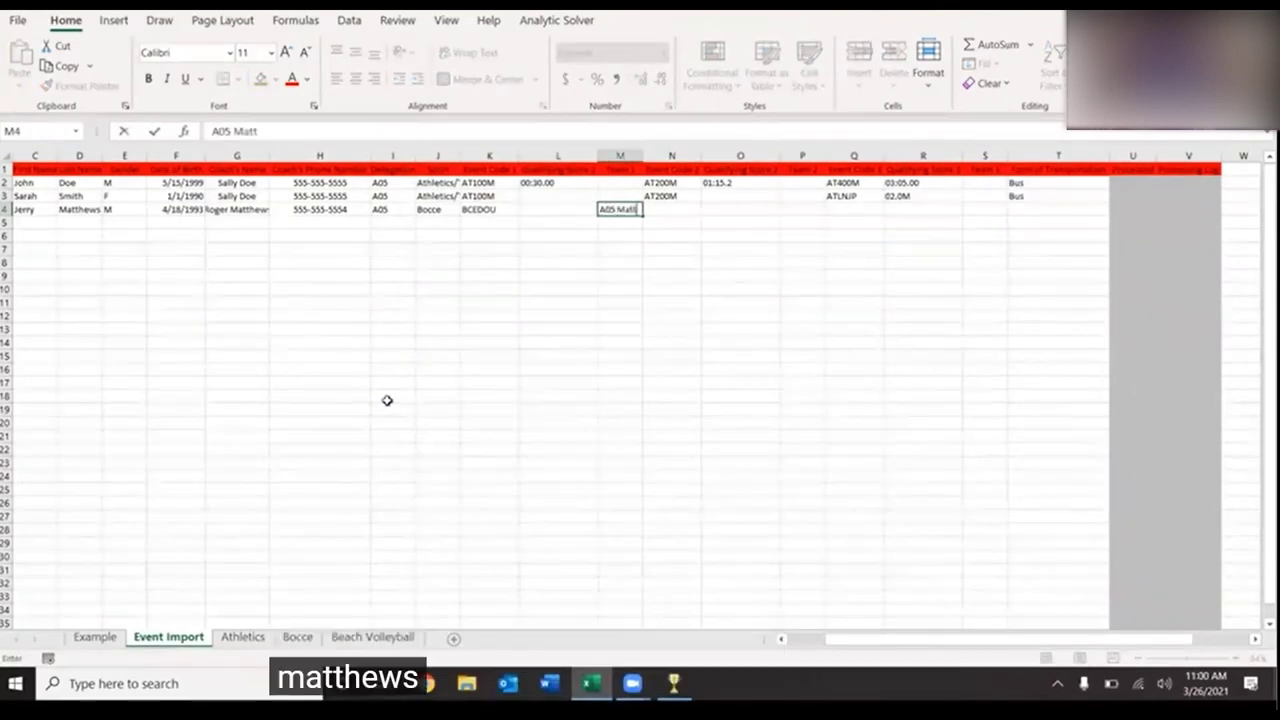
pyautogui.write('hews/')
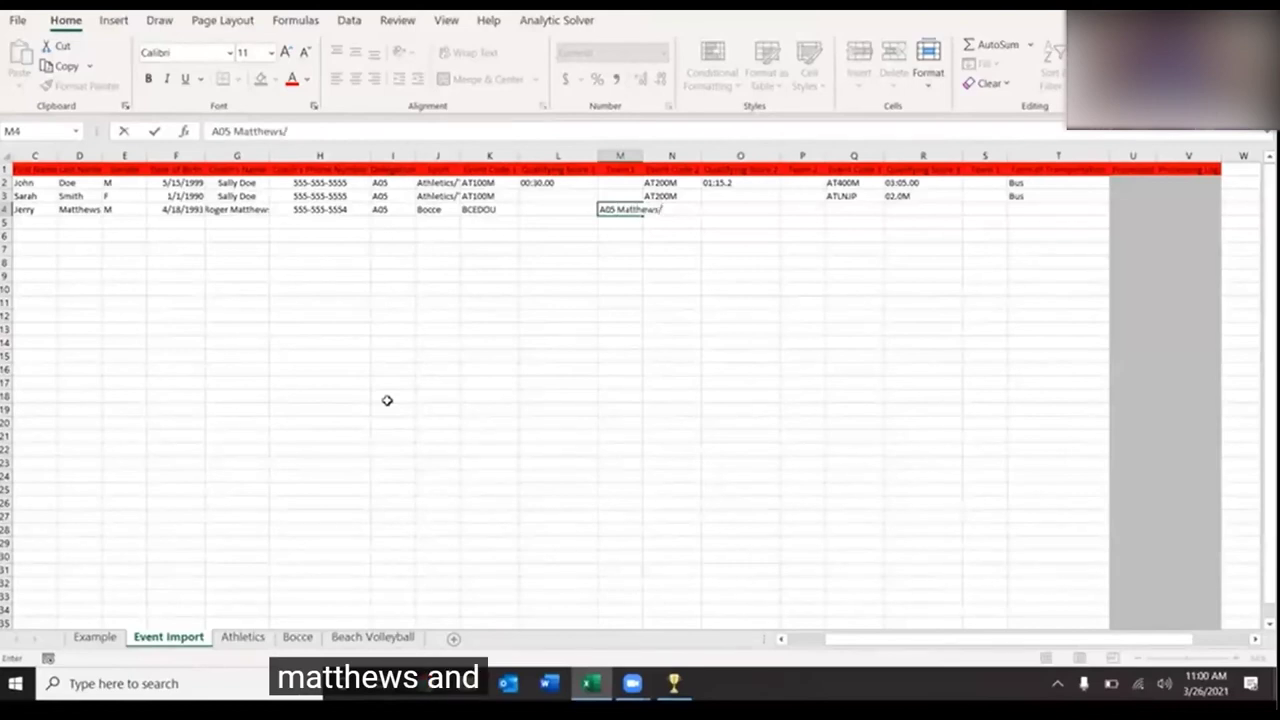
pyautogui.write('Hunter')
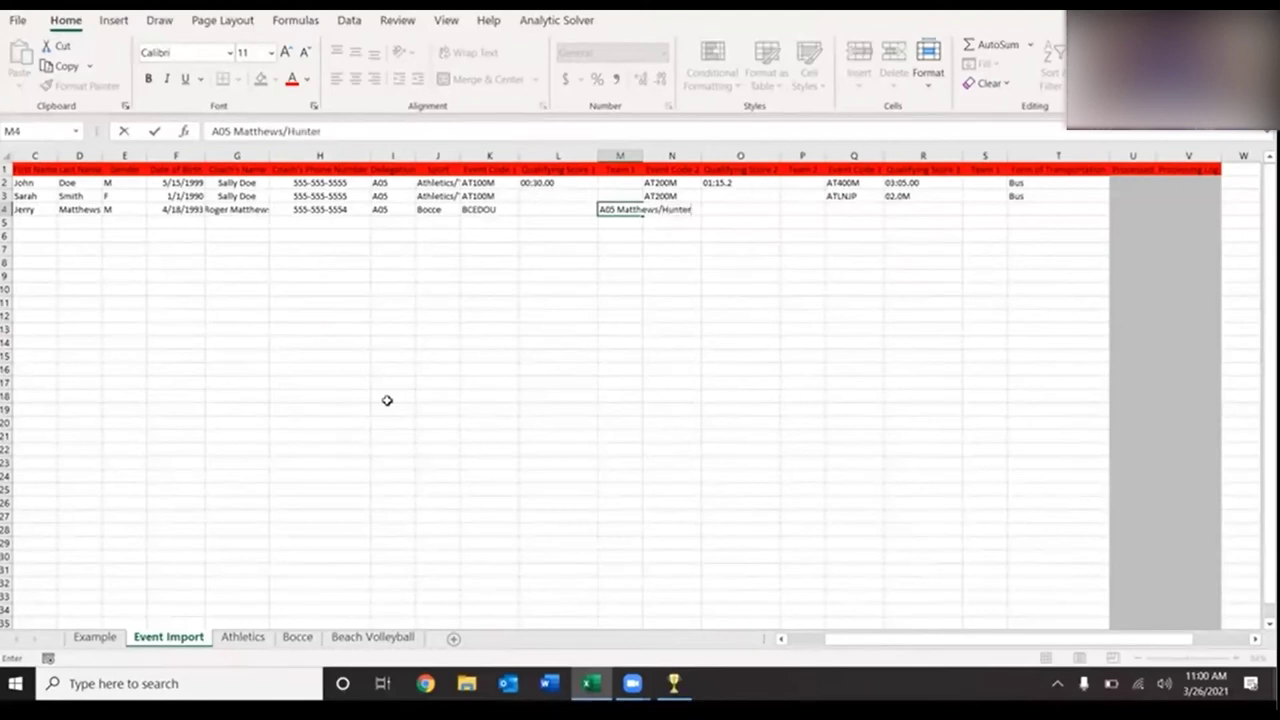
pyautogui.press('Tab')
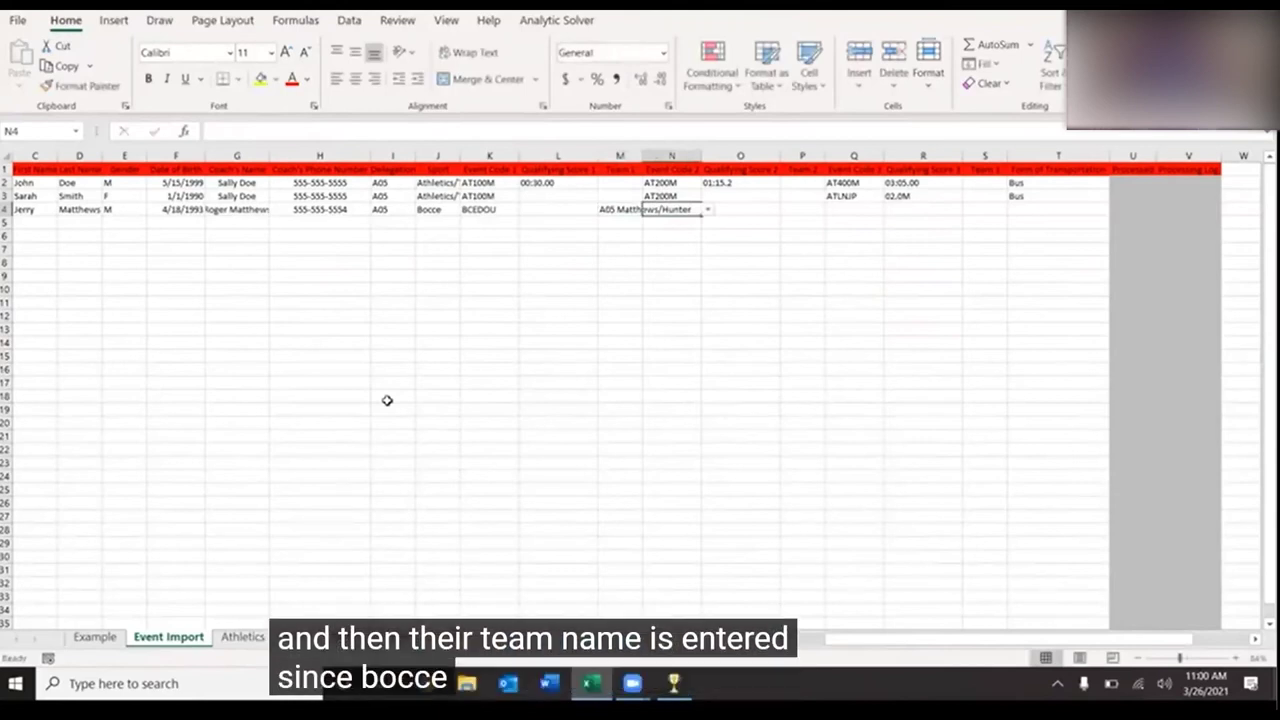
# - Check row 4's second event code options, then set row 5's role to C
pyautogui.hscroll(-2, 387, 400)
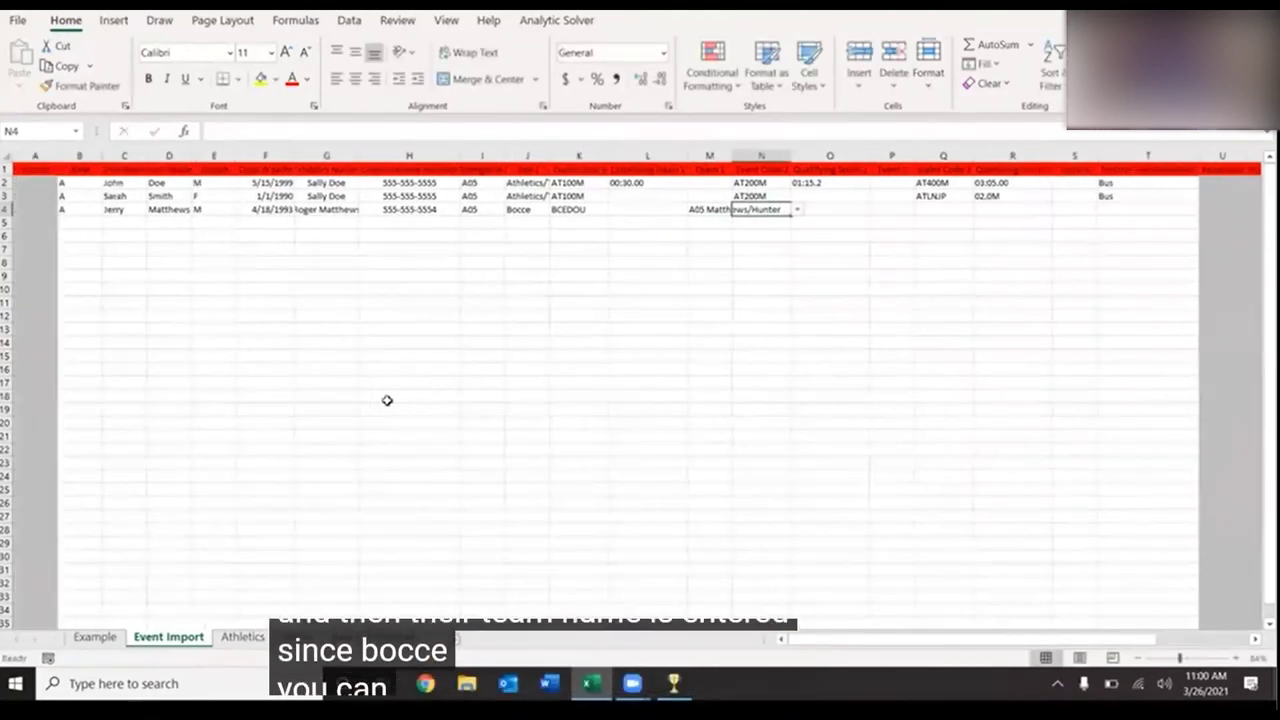
pyautogui.click(800, 196)
pyautogui.click(782, 208)
pyautogui.click(797, 210)
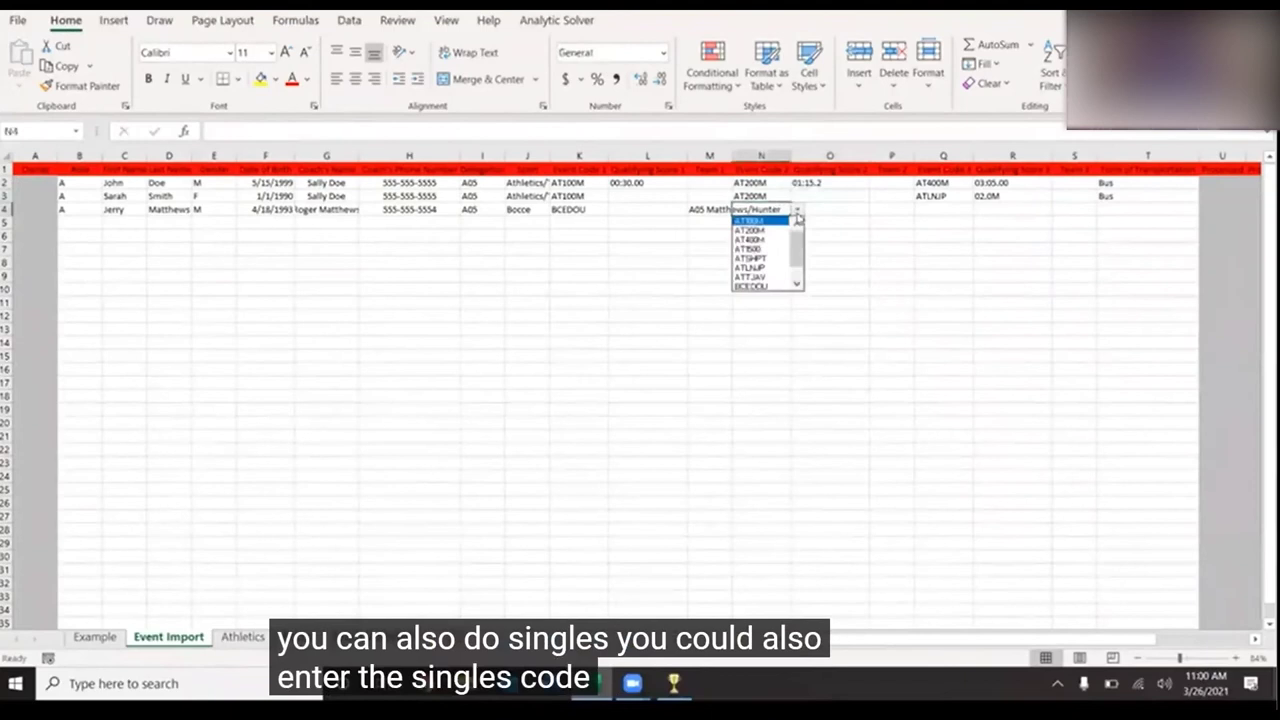
pyautogui.click(797, 211)
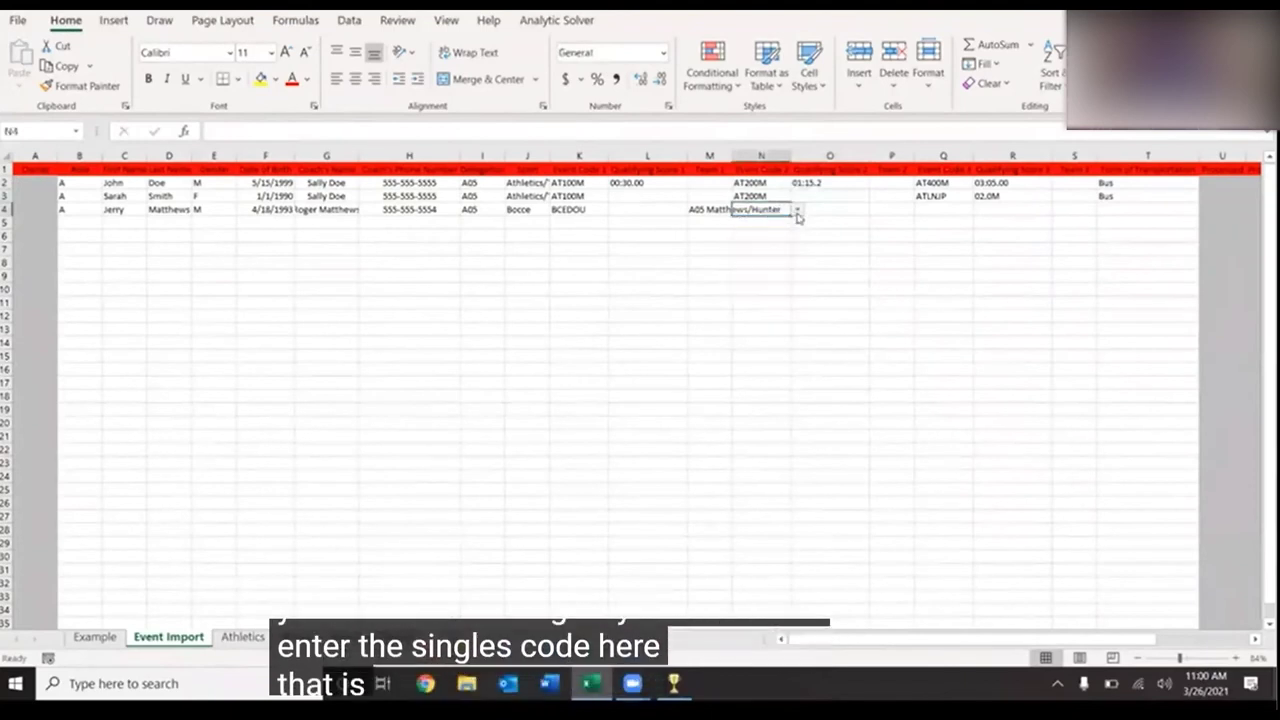
pyautogui.click(74, 219)
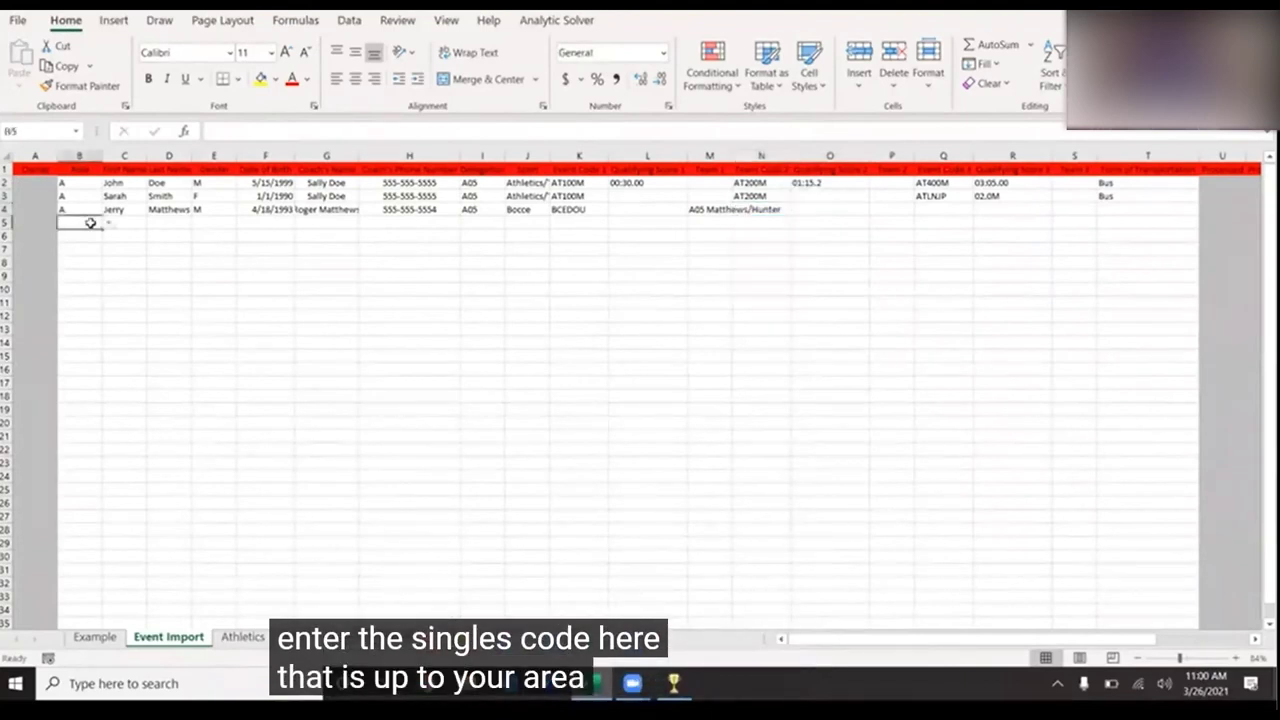
pyautogui.click(108, 225)
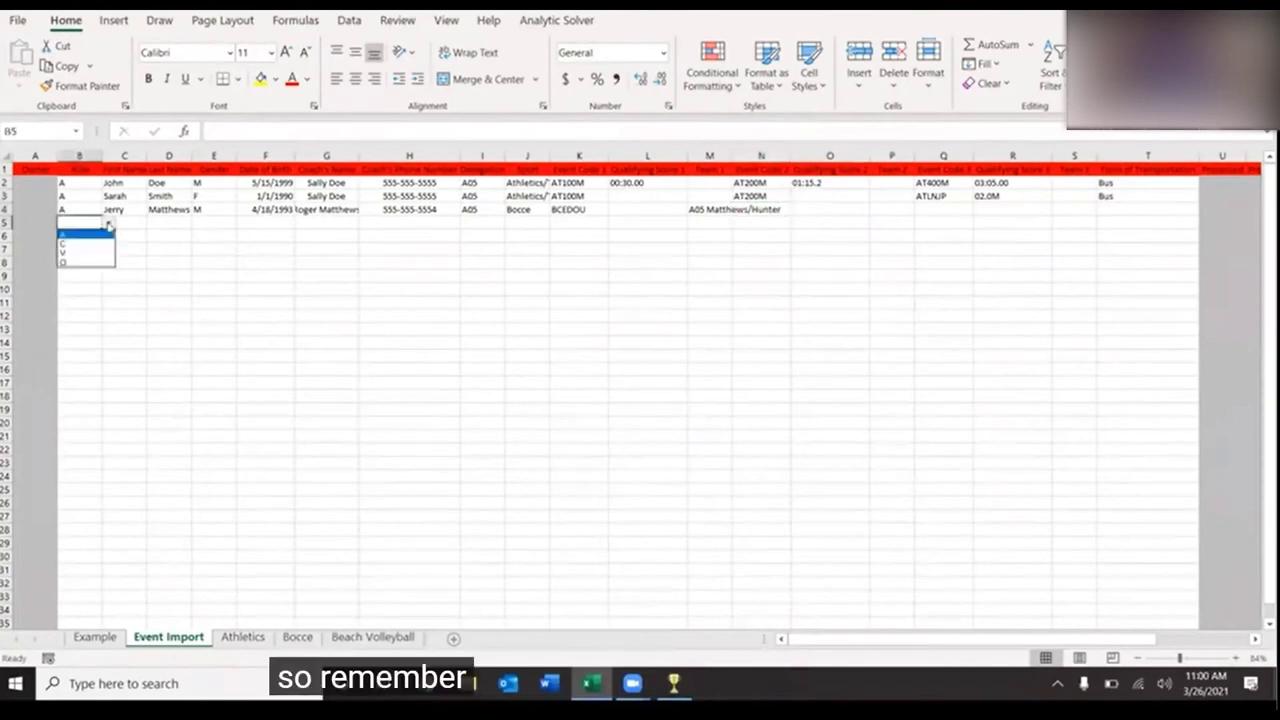
pyautogui.click(90, 248)
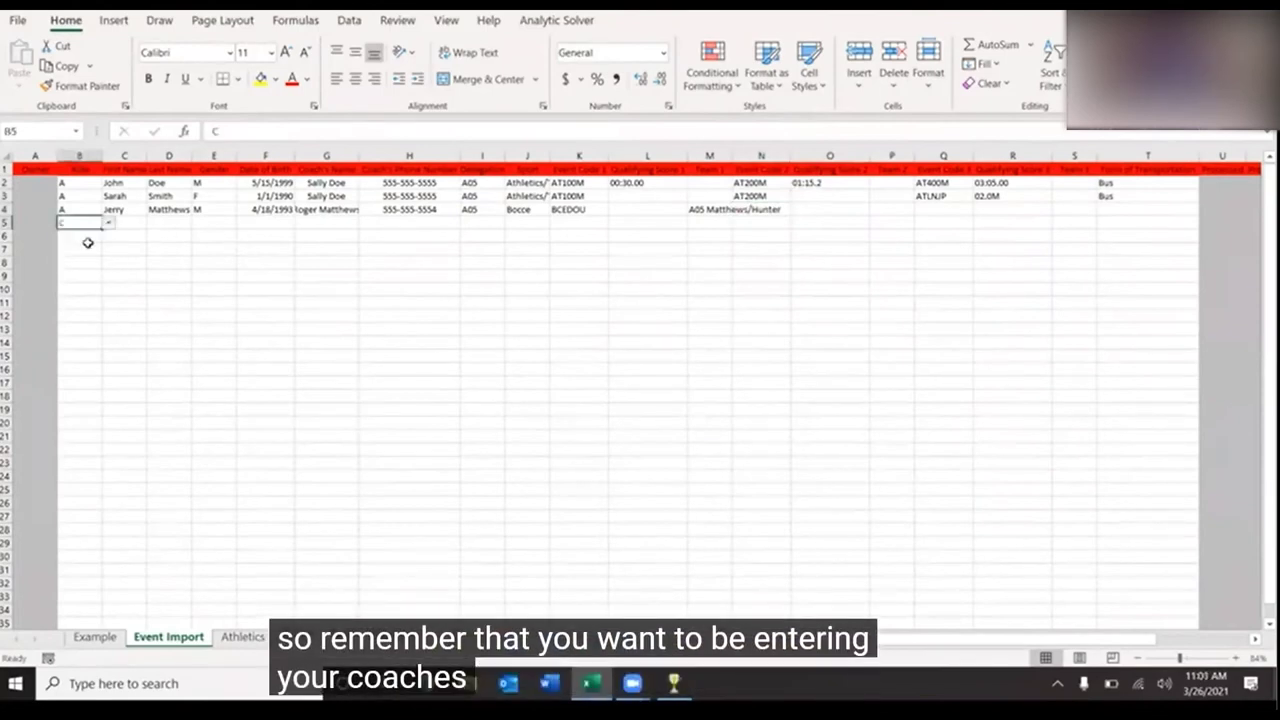
pyautogui.click(132, 224)
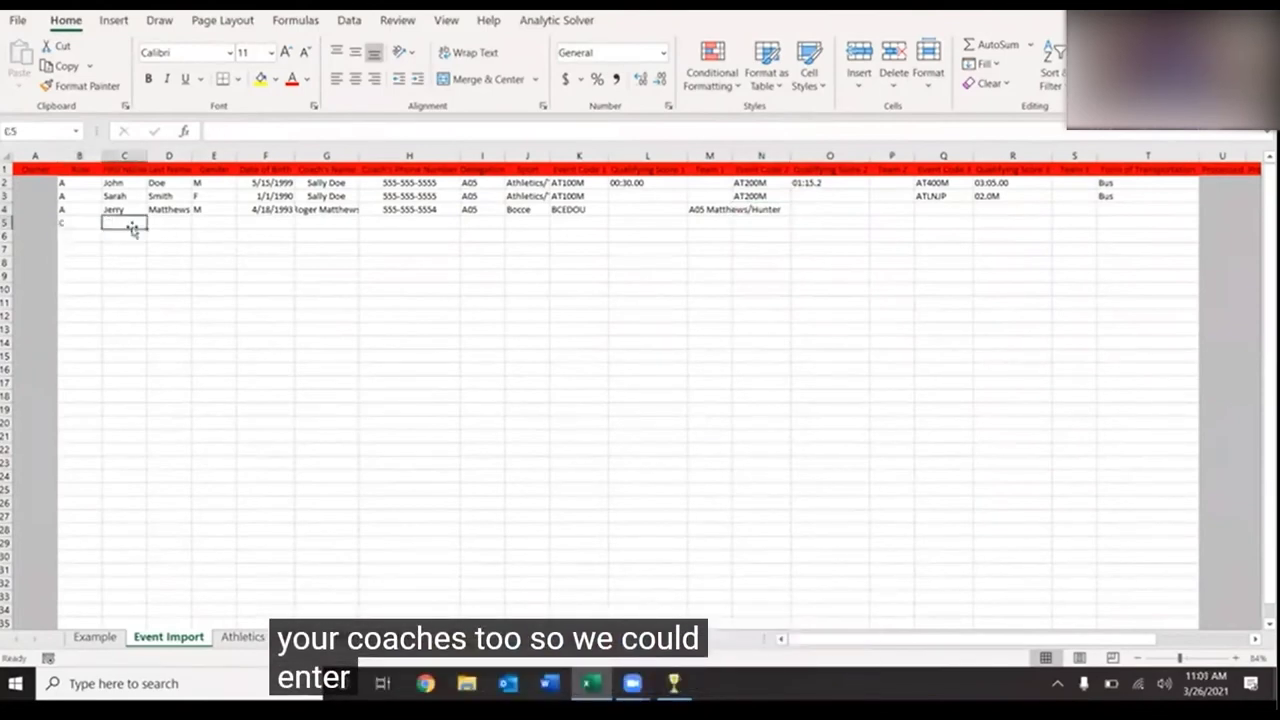
# - Enter the coach's first and last name in C5 and D5, correcting a typo
pyautogui.write('Sally Do')
pyautogui.press('BackSpace')
pyautogui.press('Tab')
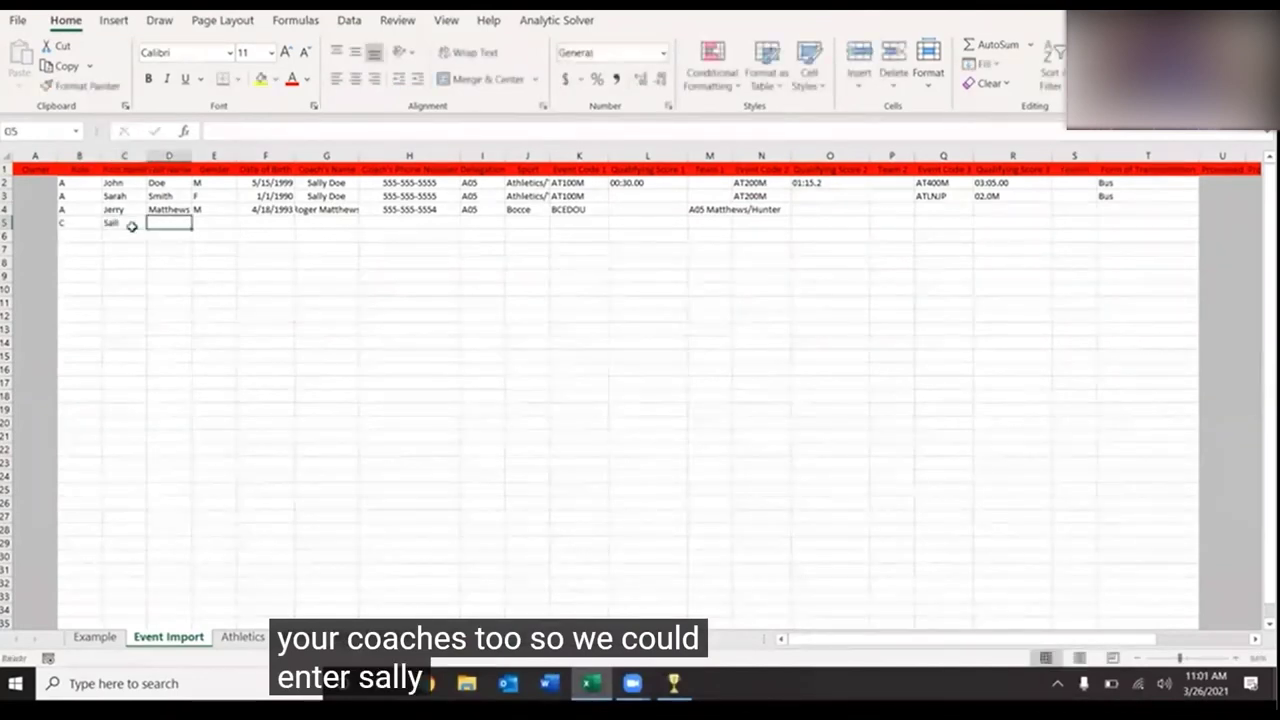
pyautogui.click(133, 226)
pyautogui.doubleClick(133, 226)
pyautogui.write('y')
pyautogui.press('Tab')
pyautogui.write('D')
pyautogui.press('Tab')
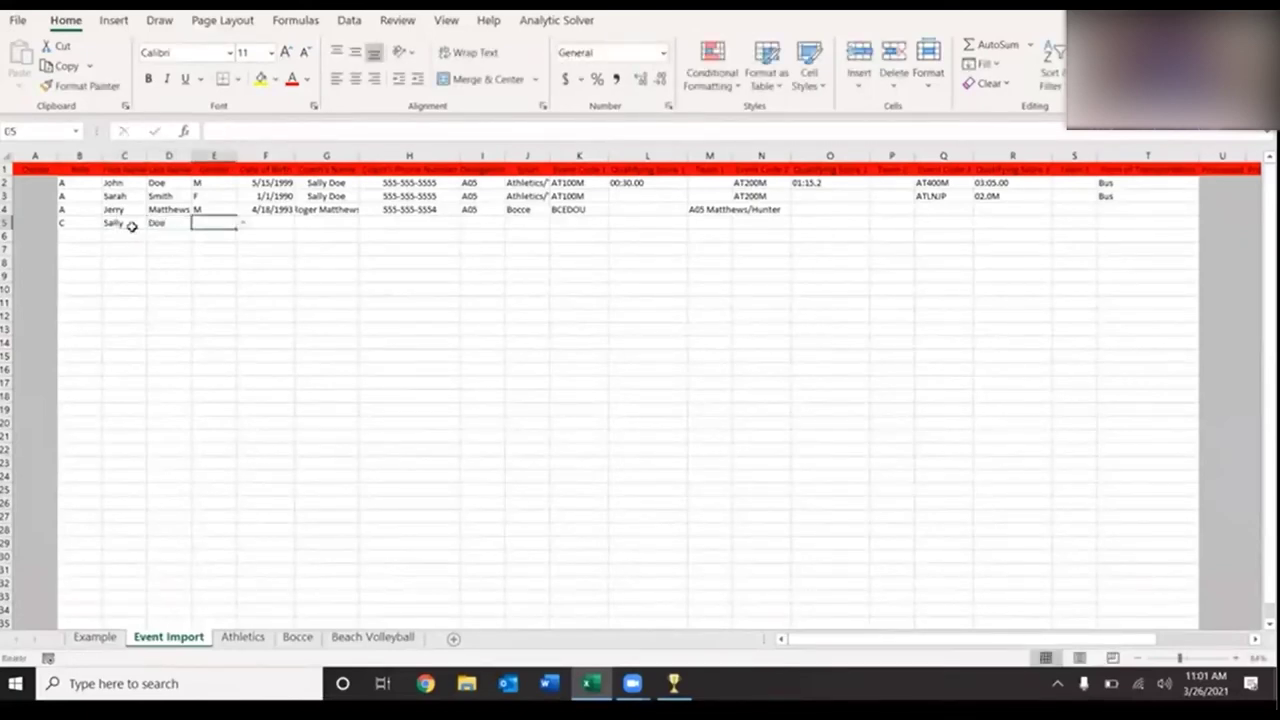
# - Give row 5 gender F, birth date 12/22/1978 and delegation A05
pyautogui.write('F')
pyautogui.press('Tab')
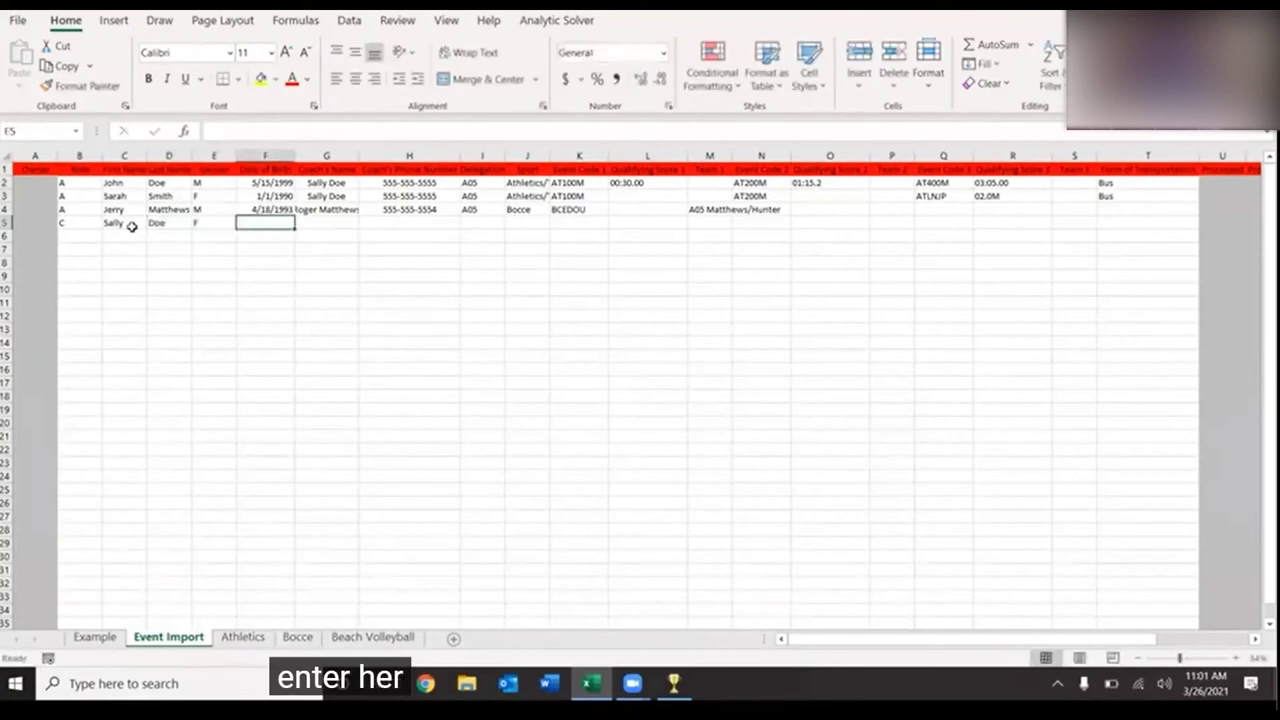
pyautogui.write('12/22/1978')
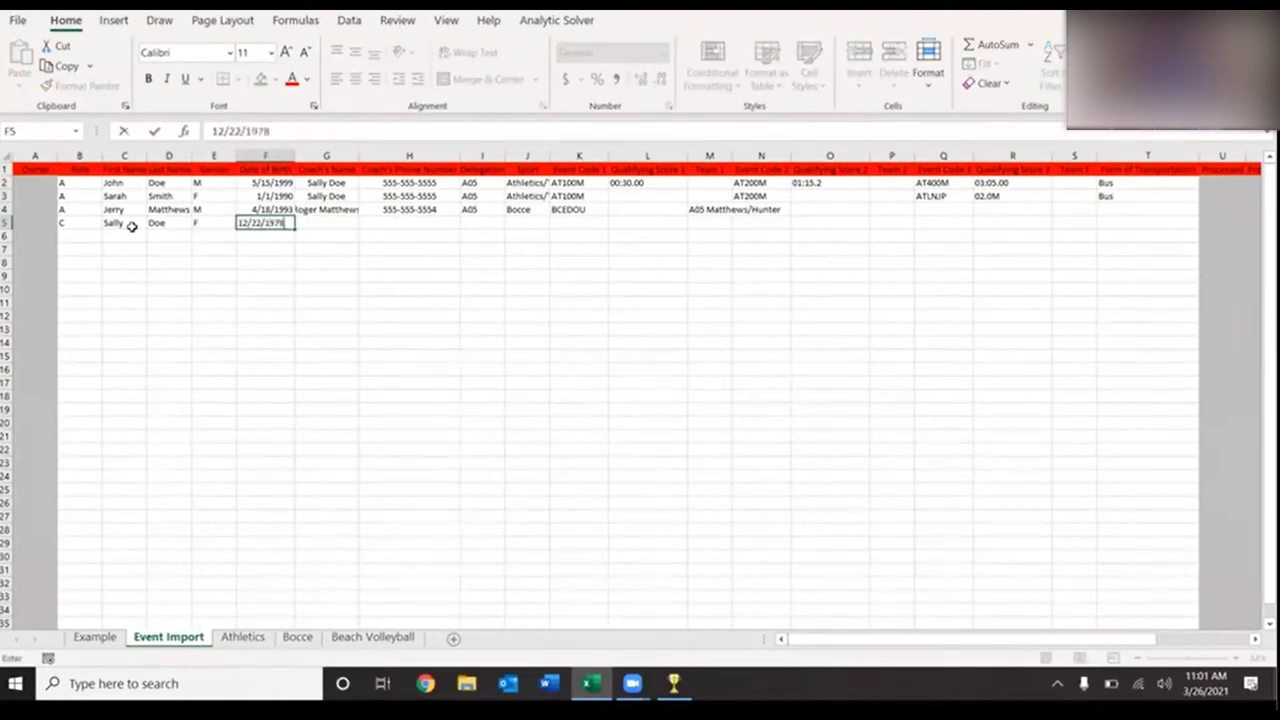
pyautogui.press('Tab')
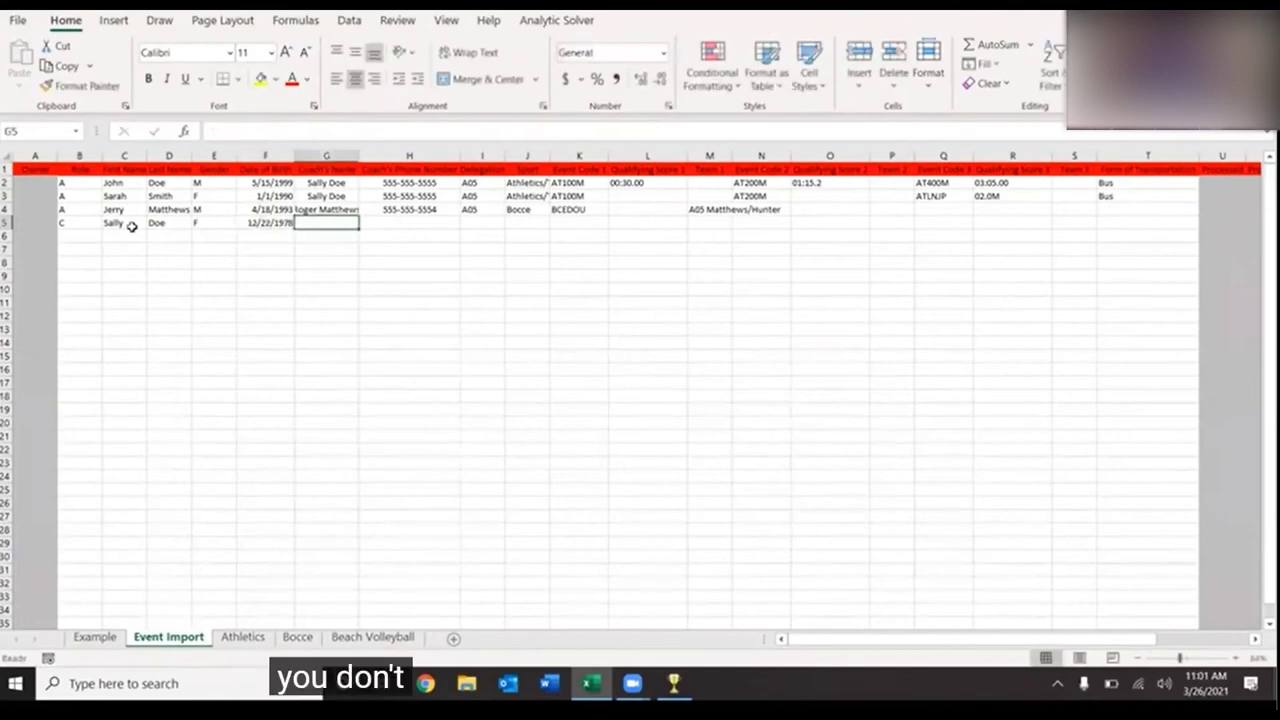
pyautogui.press('Tab')
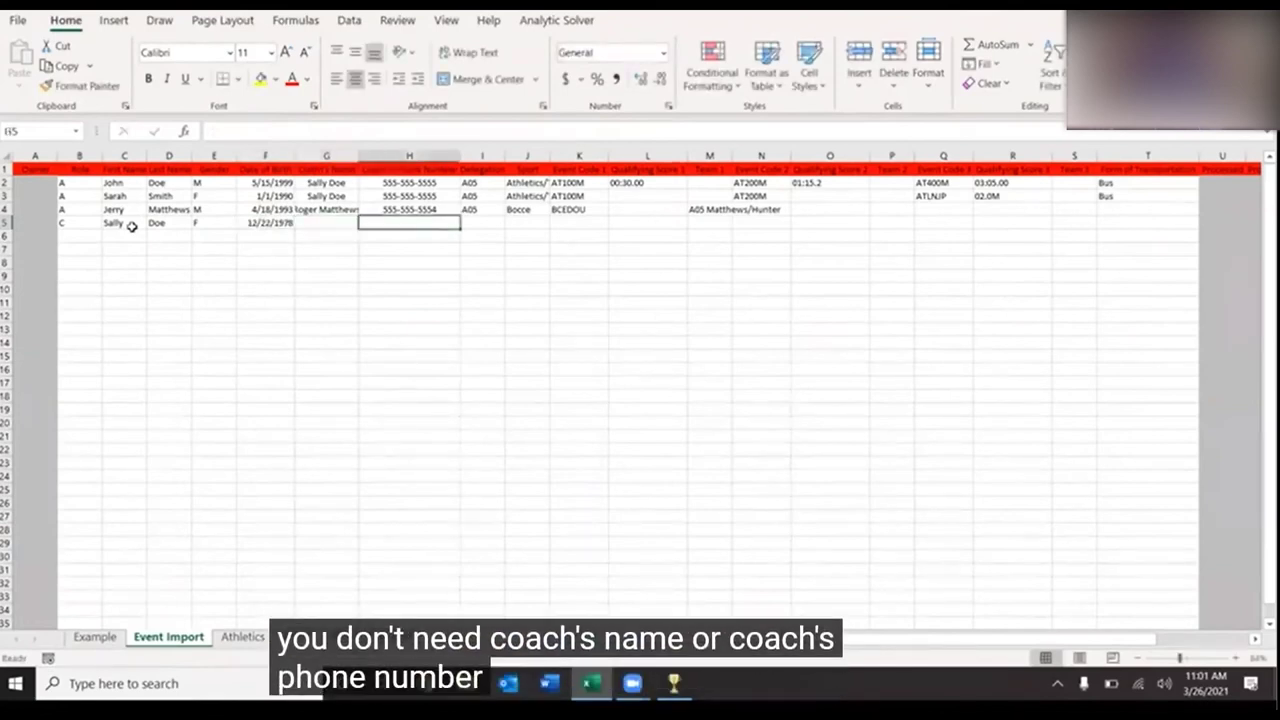
pyautogui.press('Tab')
pyautogui.write('A05')
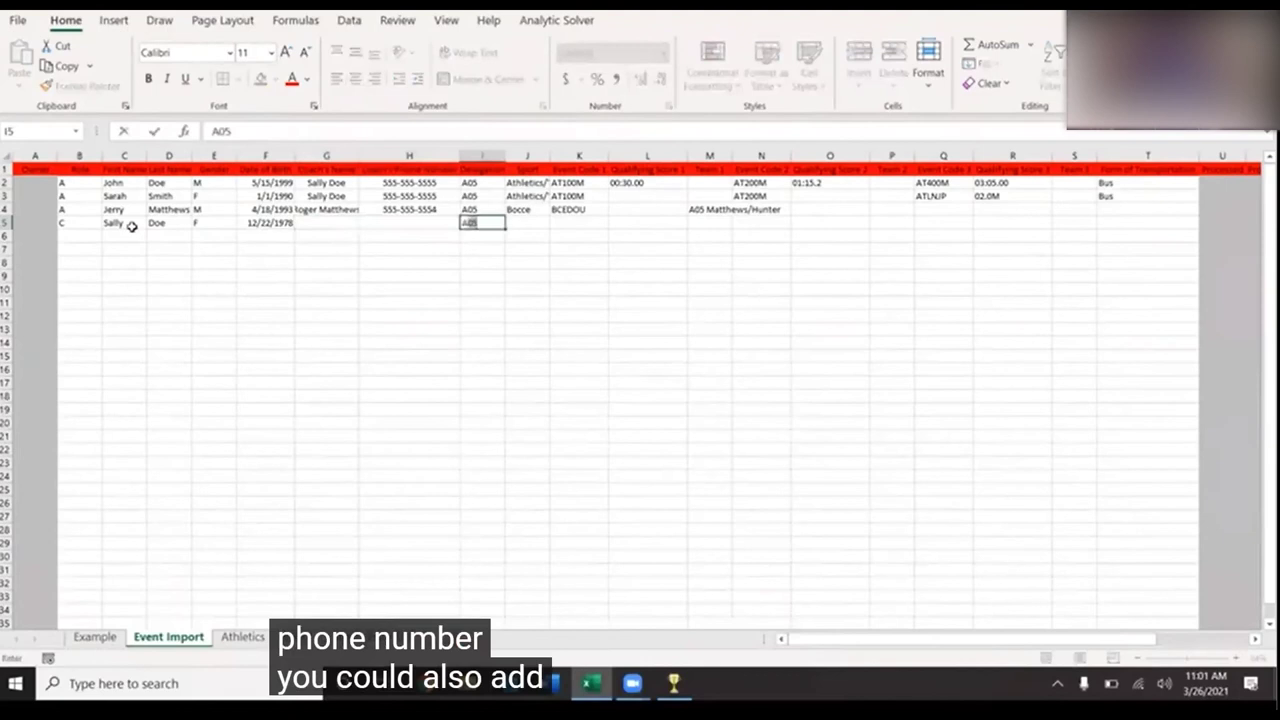
pyautogui.hotkey('ctrl', 'Return')
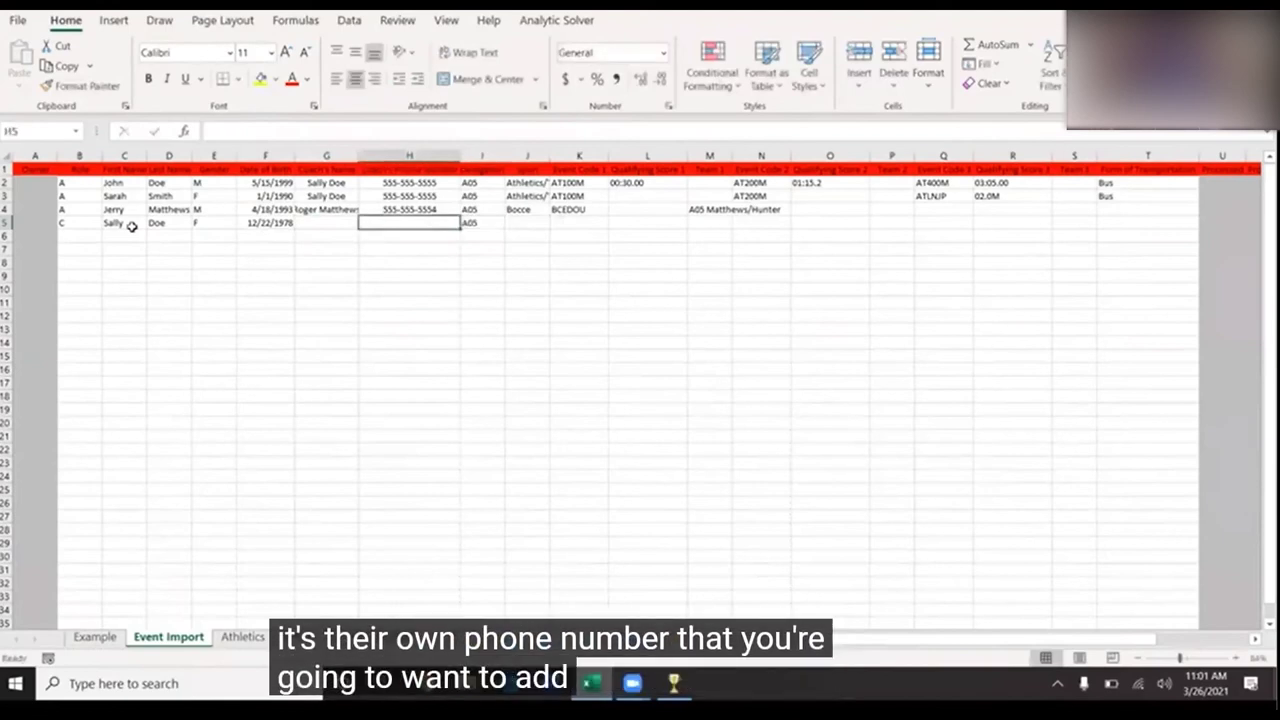
pyautogui.press('Down')
pyautogui.press('Left')
pyautogui.press('Left')
pyautogui.press('Left')
pyautogui.press('Left')
pyautogui.press('Left')
pyautogui.press('Left')
pyautogui.press('Left')
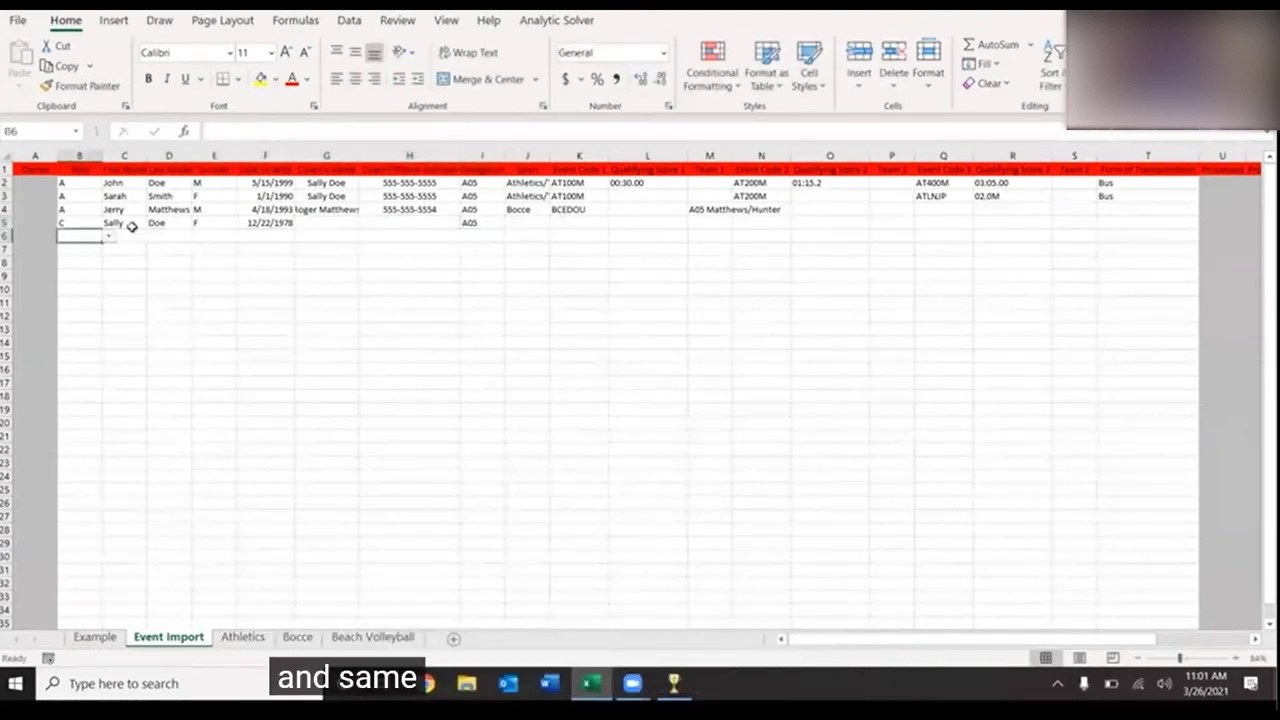
# - Set row 6's role to A and enter the athlete's first and last name
pyautogui.click(108, 237)
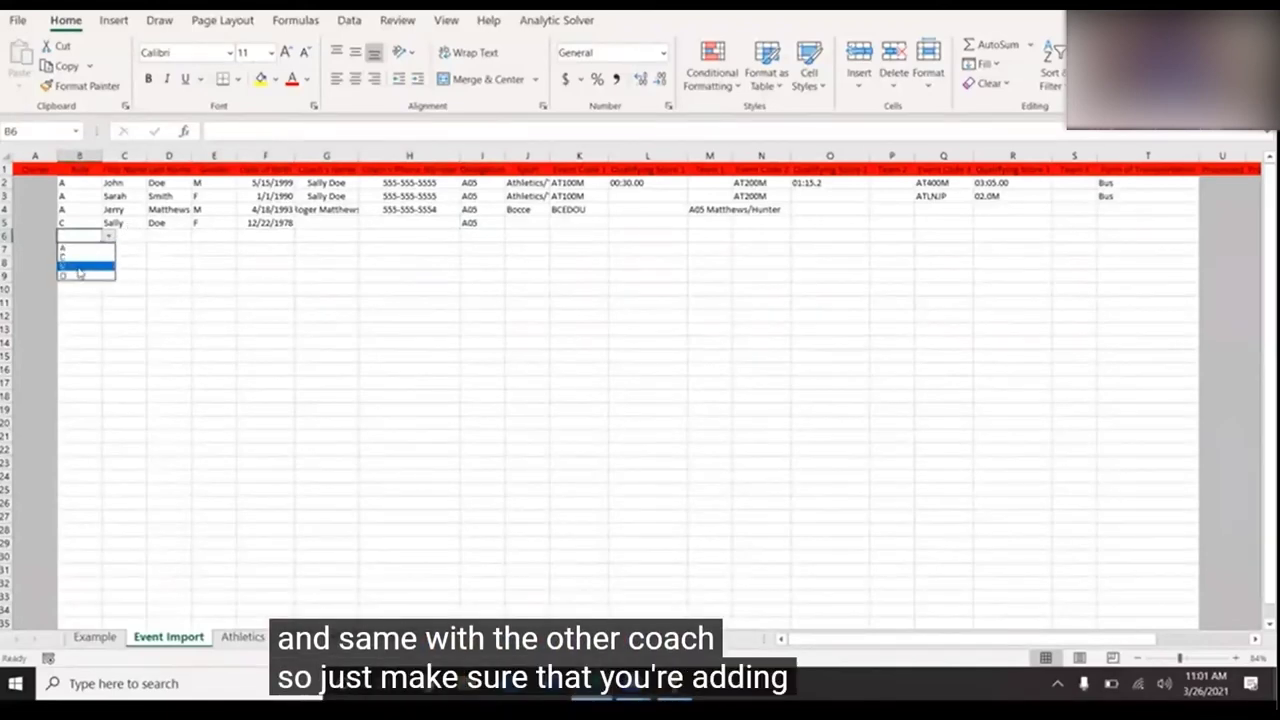
pyautogui.click(73, 237)
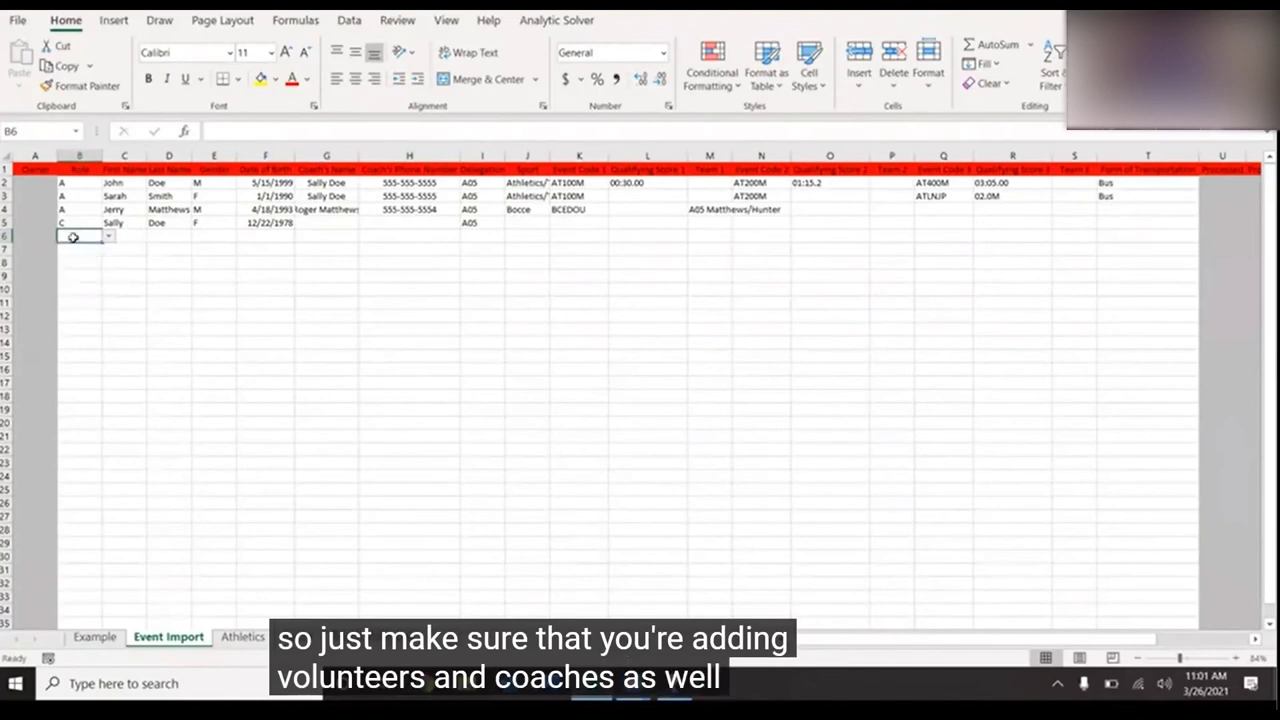
pyautogui.click(110, 240)
pyautogui.click(94, 245)
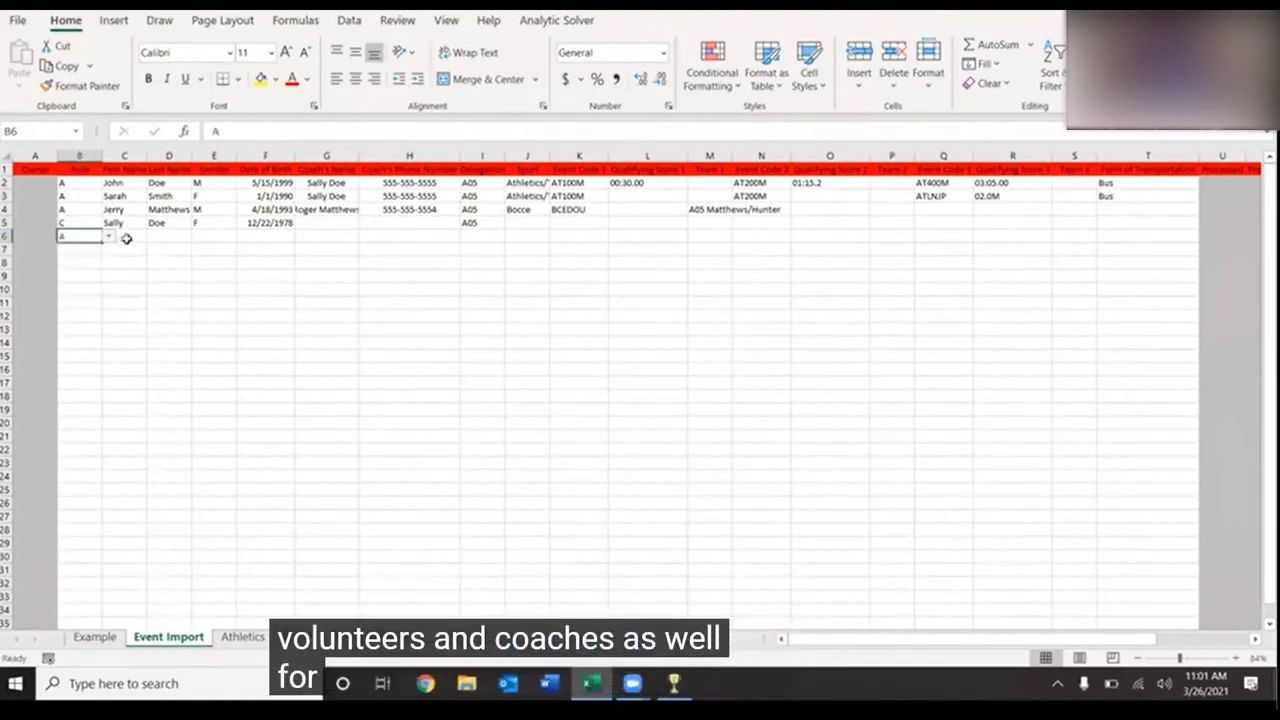
pyautogui.click(130, 237)
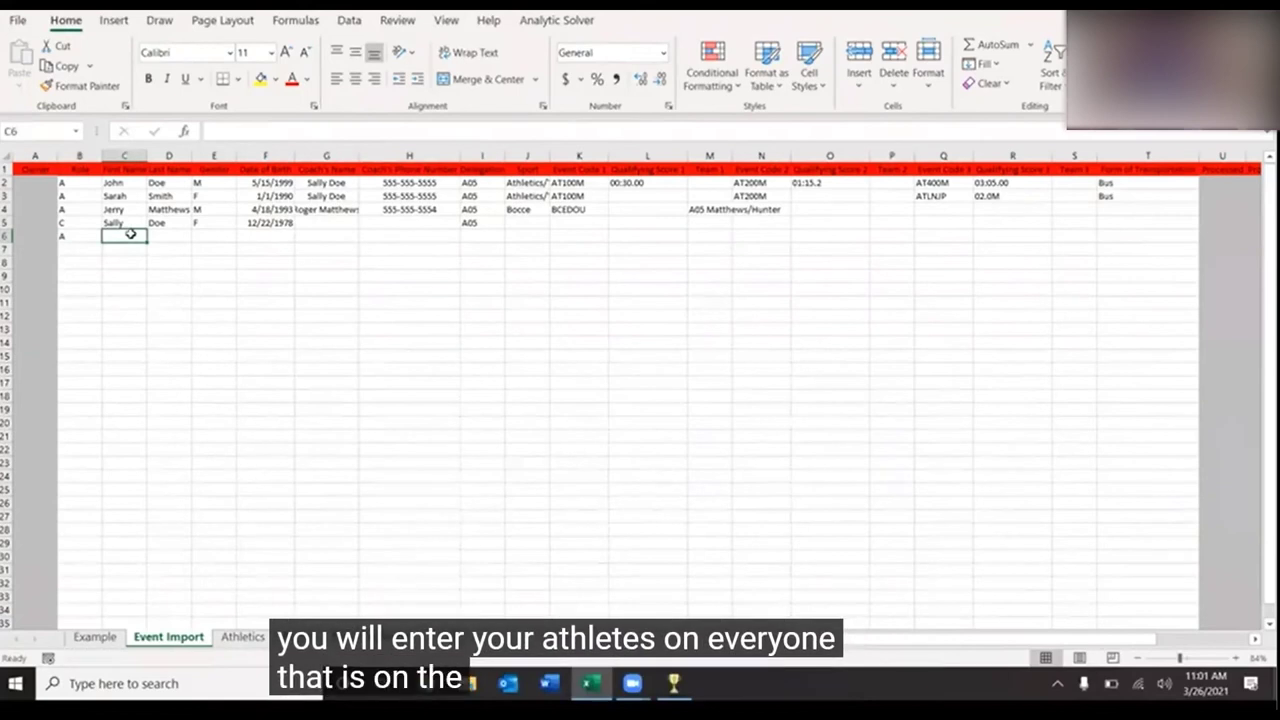
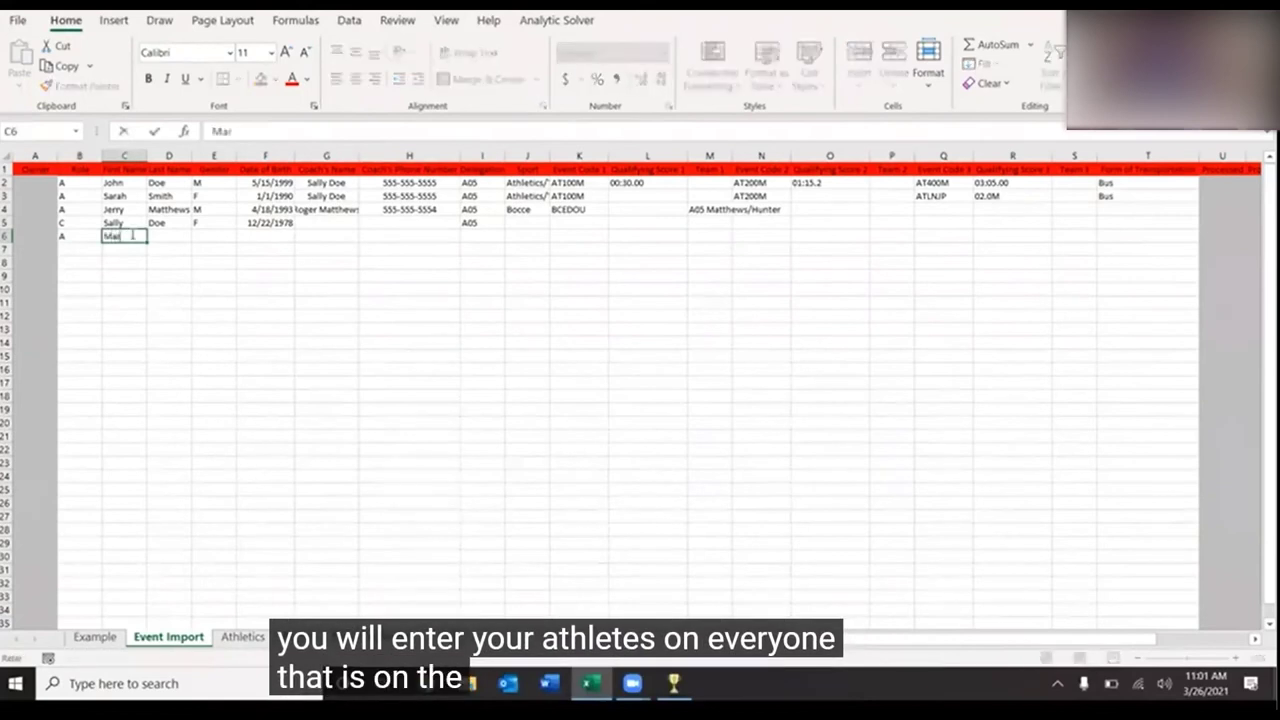
pyautogui.press('Tab')
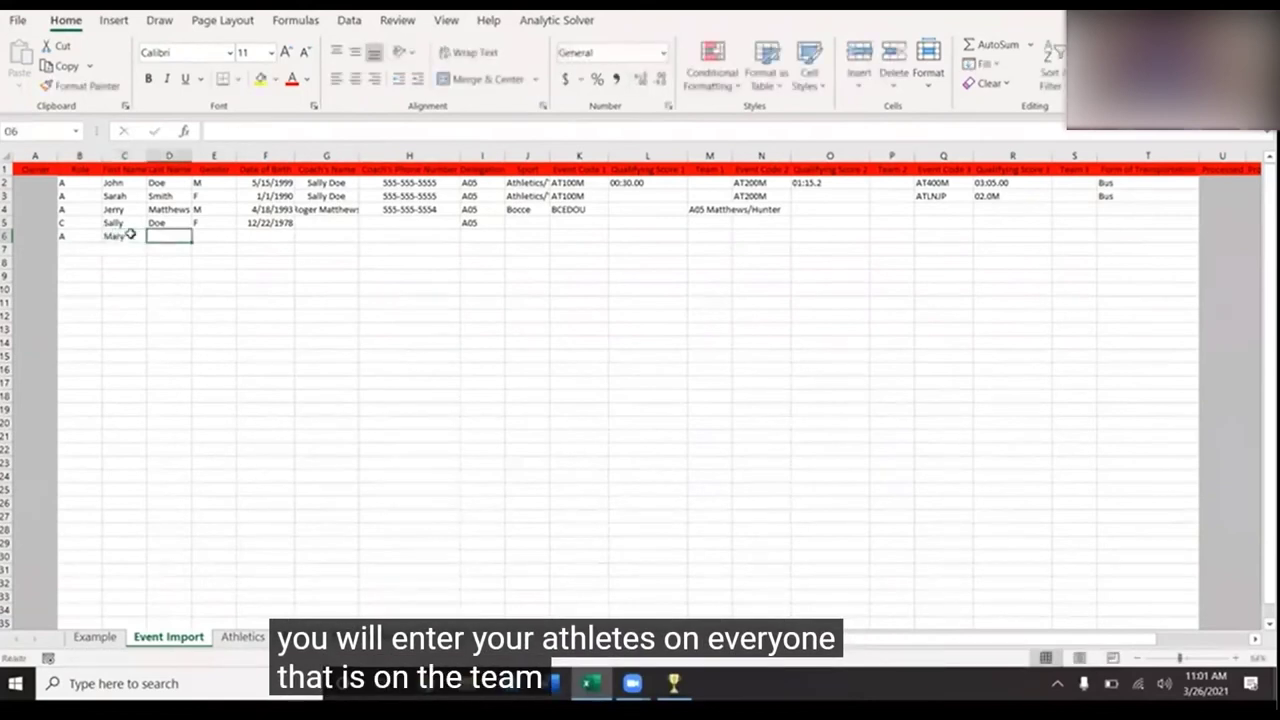
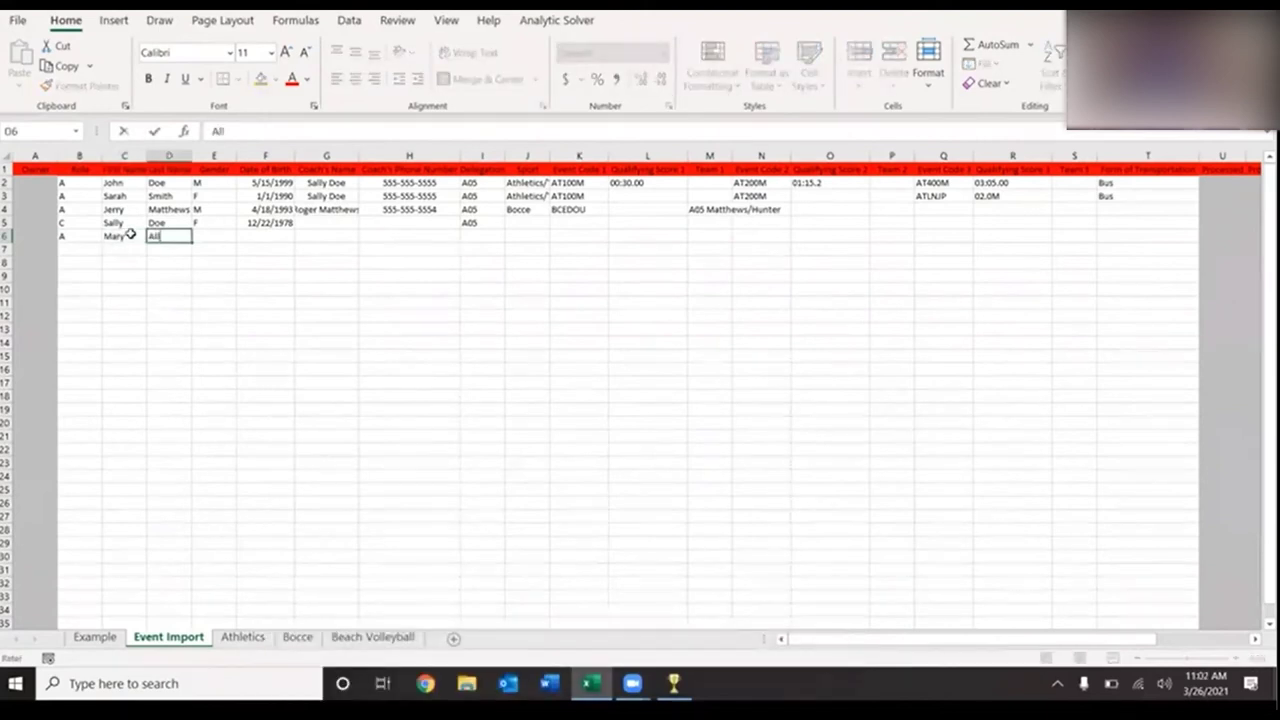
pyautogui.press('Tab')
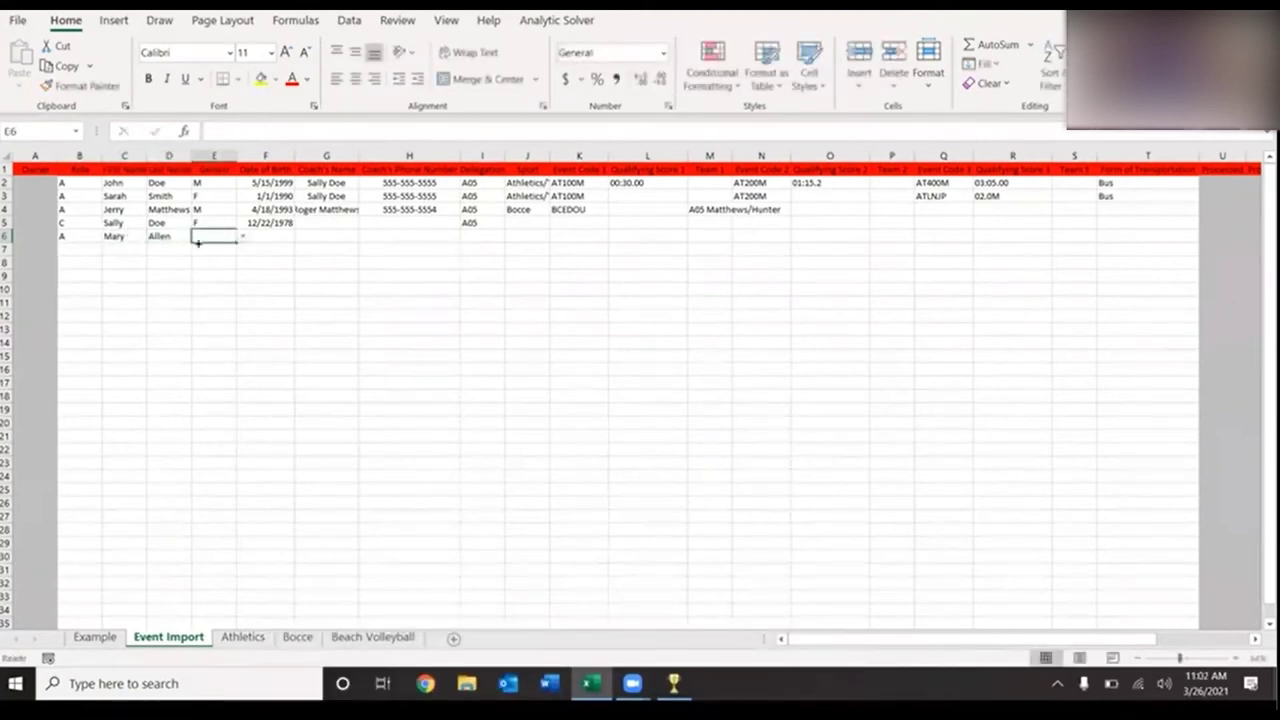
# - Set row 6's gender to F and birth date to 2/14/1989
pyautogui.click(242, 237)
pyautogui.click(230, 258)
pyautogui.click(290, 248)
pyautogui.click(282, 236)
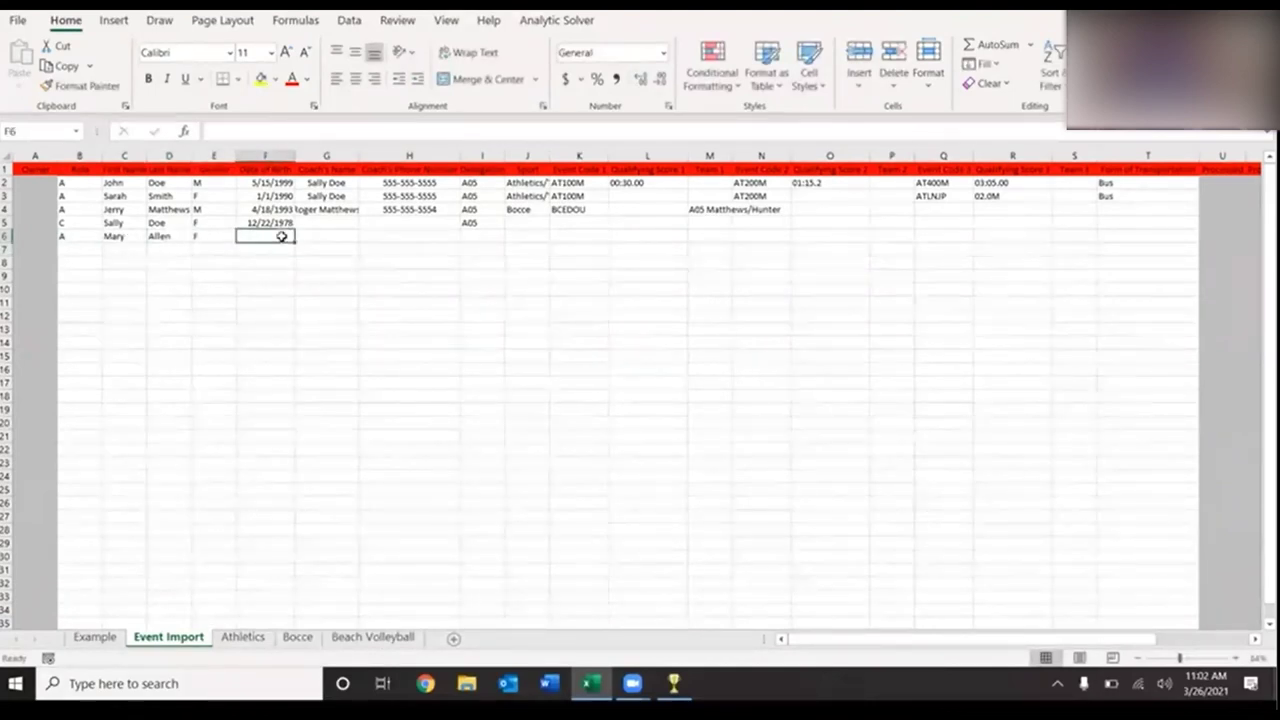
pyautogui.write('2/14/1989')
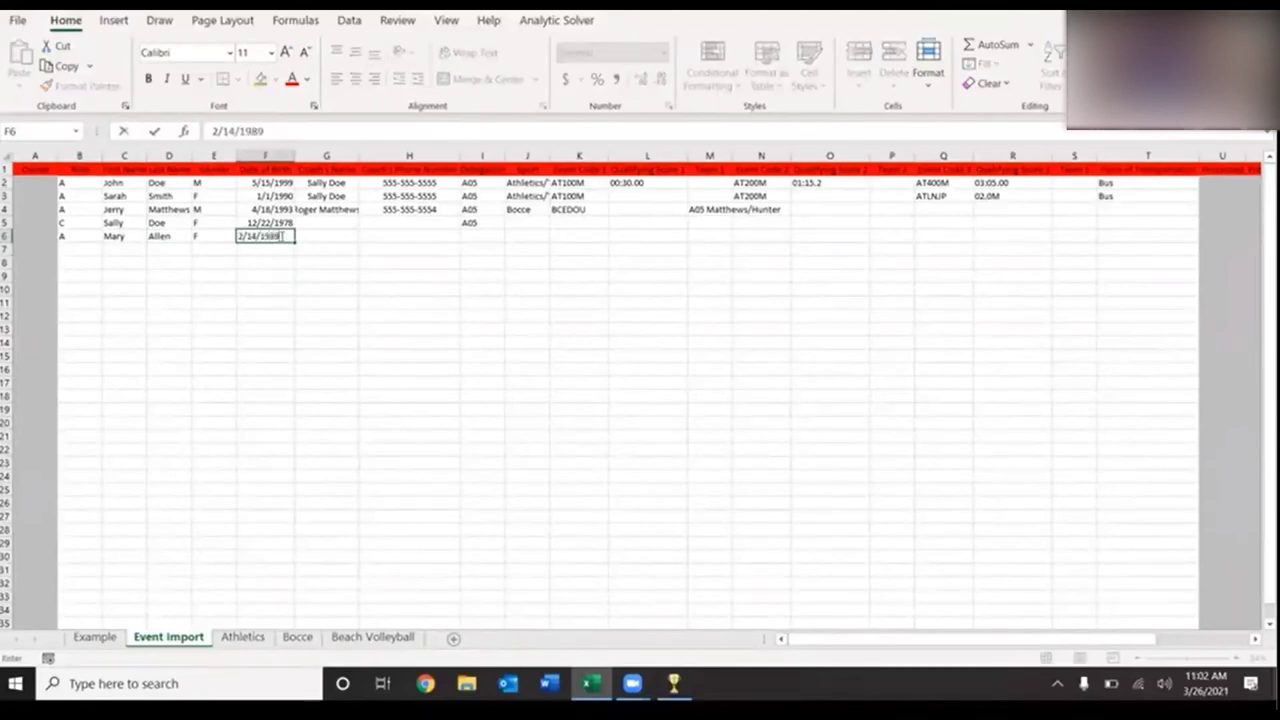
pyautogui.press('Tab')
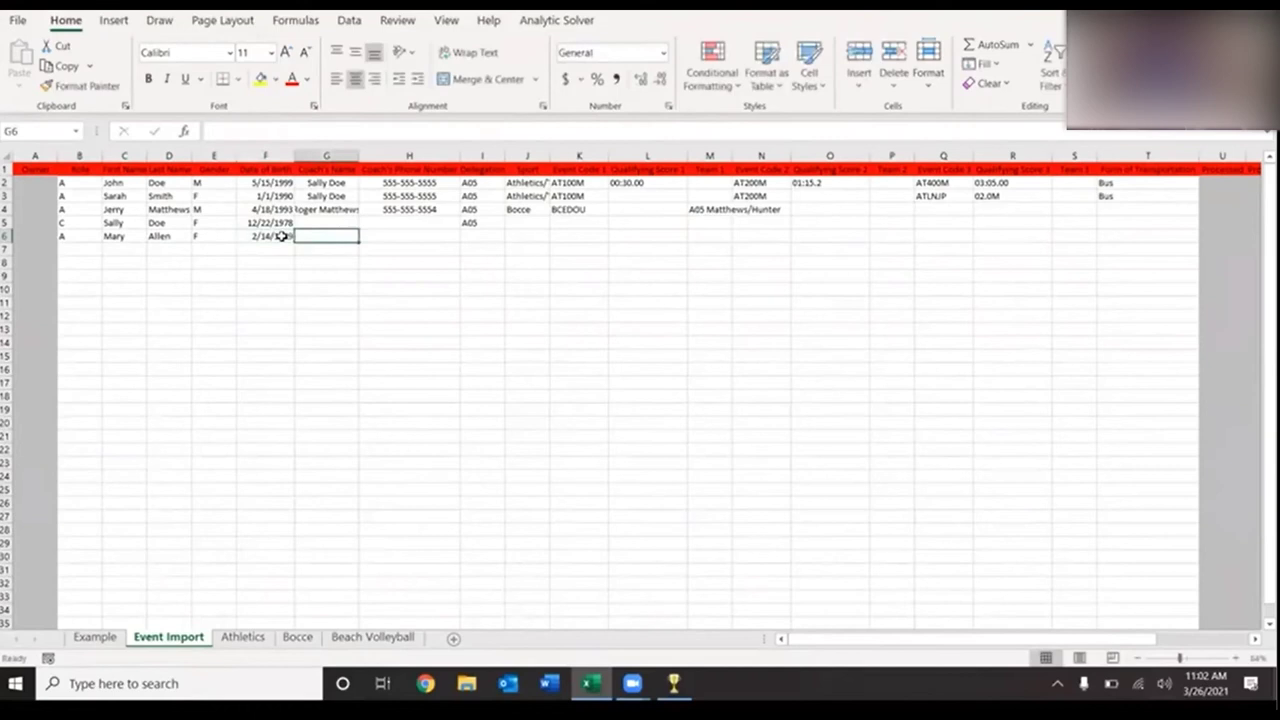
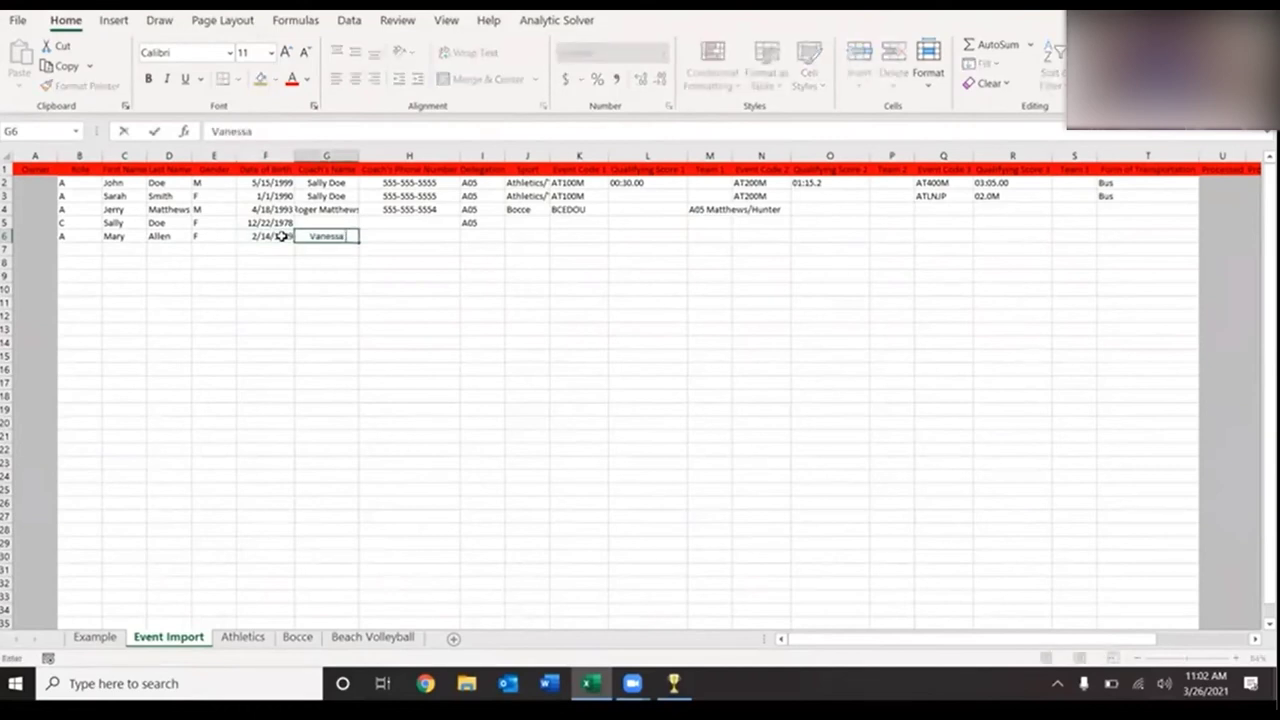
# - Fill row 6 with the coach's name and phone, delegation A05 and sport Volleyball
pyautogui.press('Tab')
pyautogui.write('555')
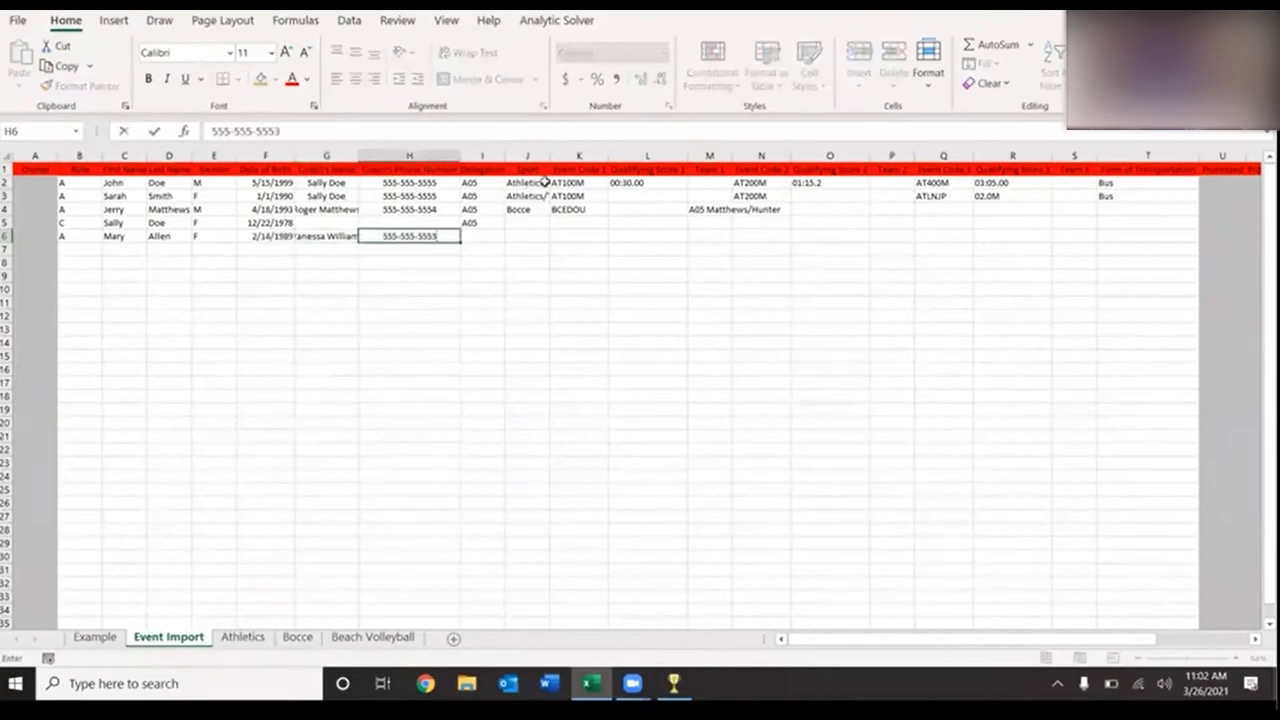
pyautogui.press('Tab')
pyautogui.write('A')
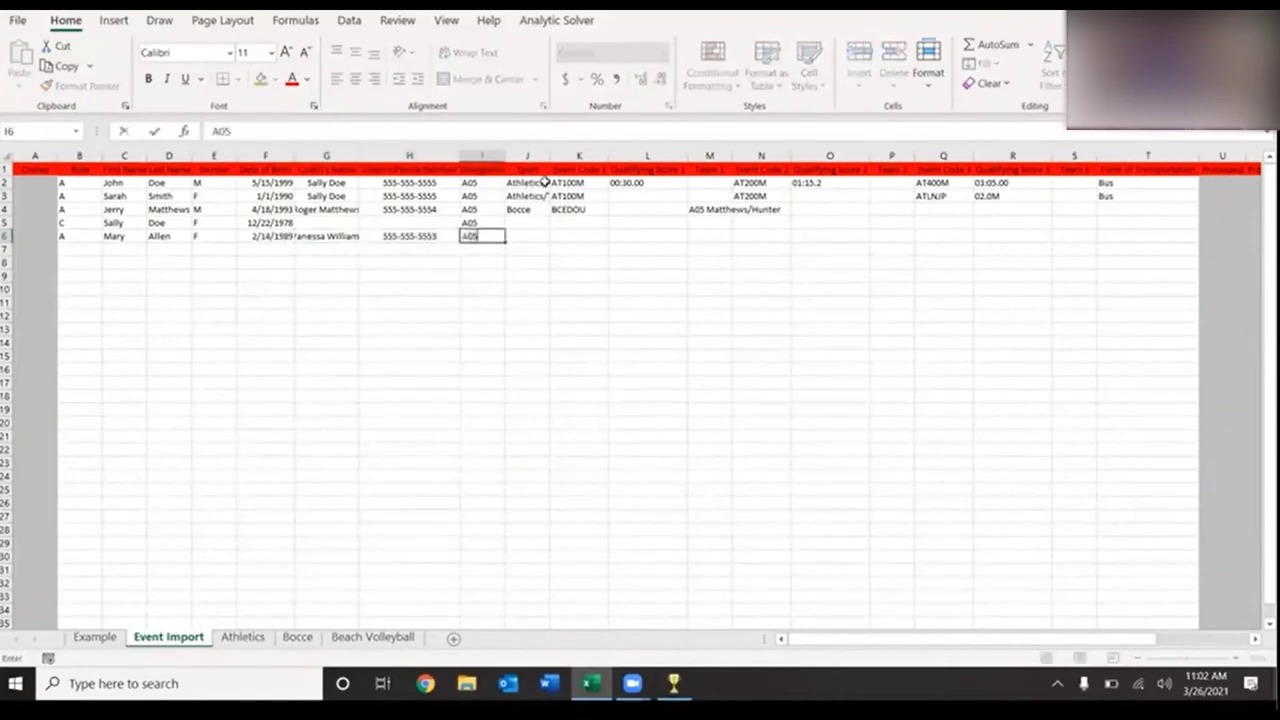
pyautogui.press('Tab')
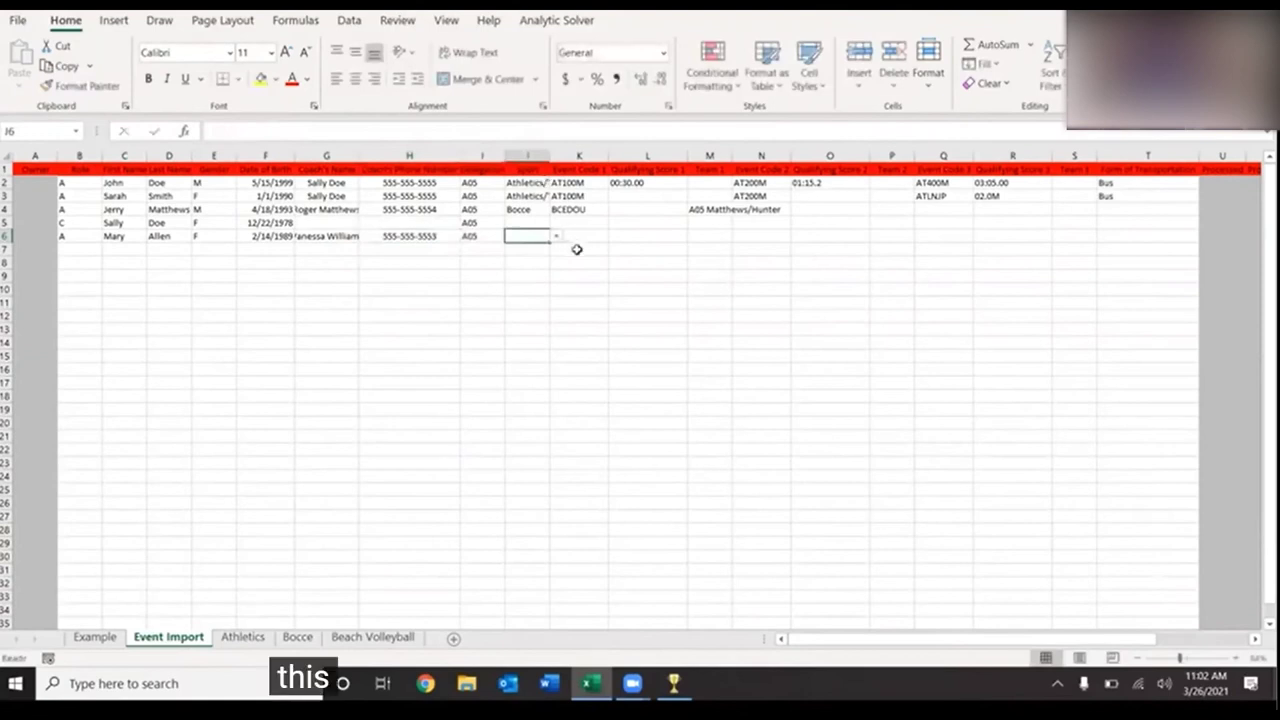
pyautogui.click(557, 237)
pyautogui.click(548, 262)
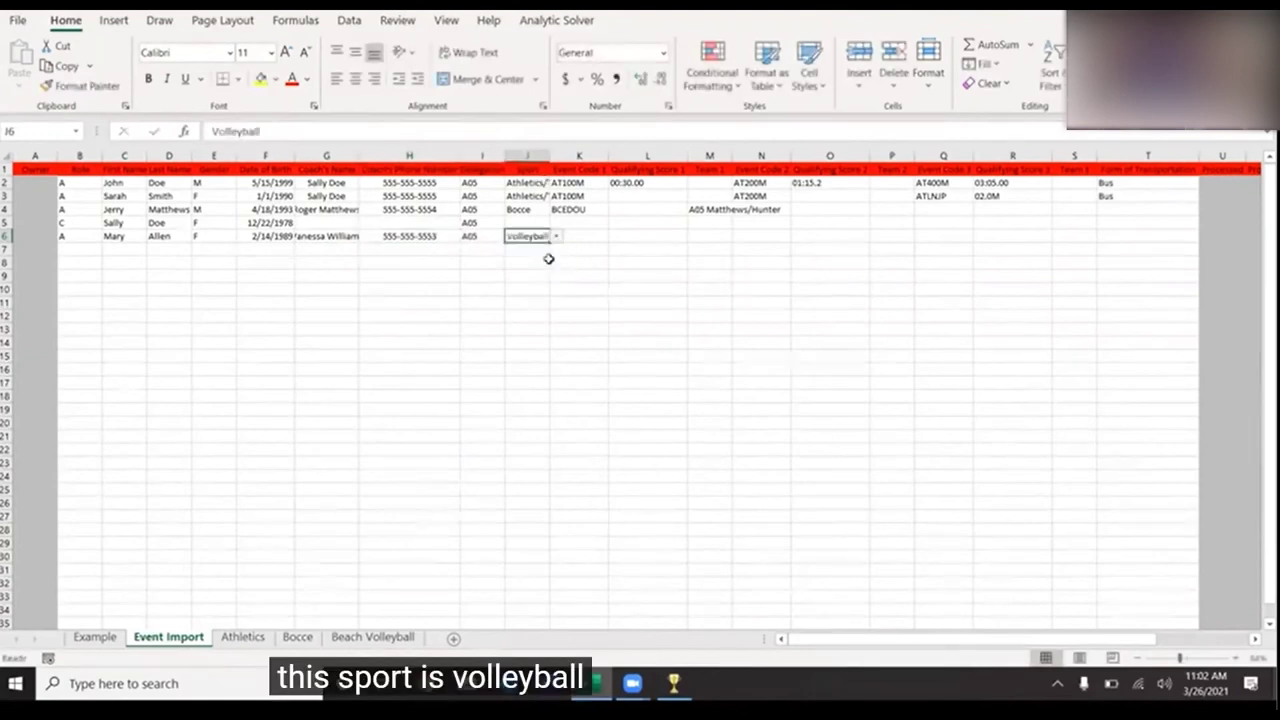
pyautogui.click(590, 238)
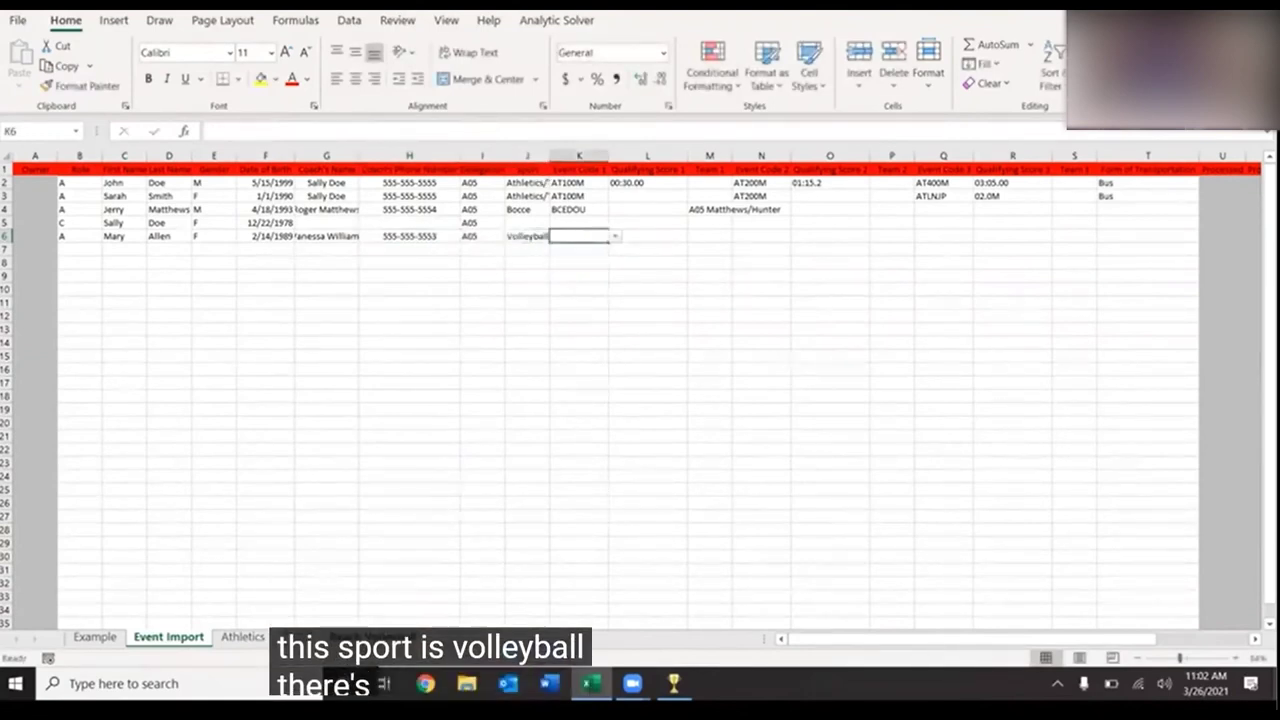
pyautogui.click(385, 636)
# - Copy the Beach Volleyball code table from its sheet
pyautogui.click(44, 204)
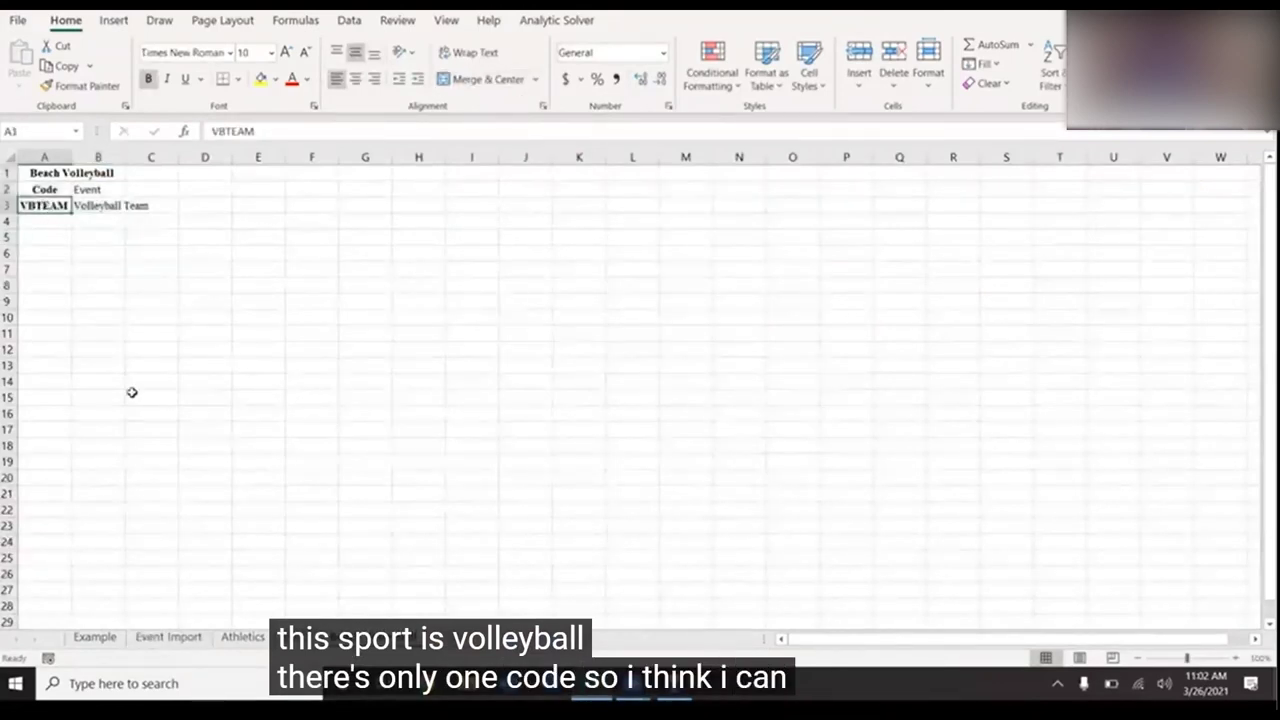
pyautogui.moveTo(88, 174); pyautogui.dragTo(95, 200)
pyautogui.hotkey('ctrl', 'c')
pyautogui.rightClick(95, 200)
pyautogui.click(117, 200)
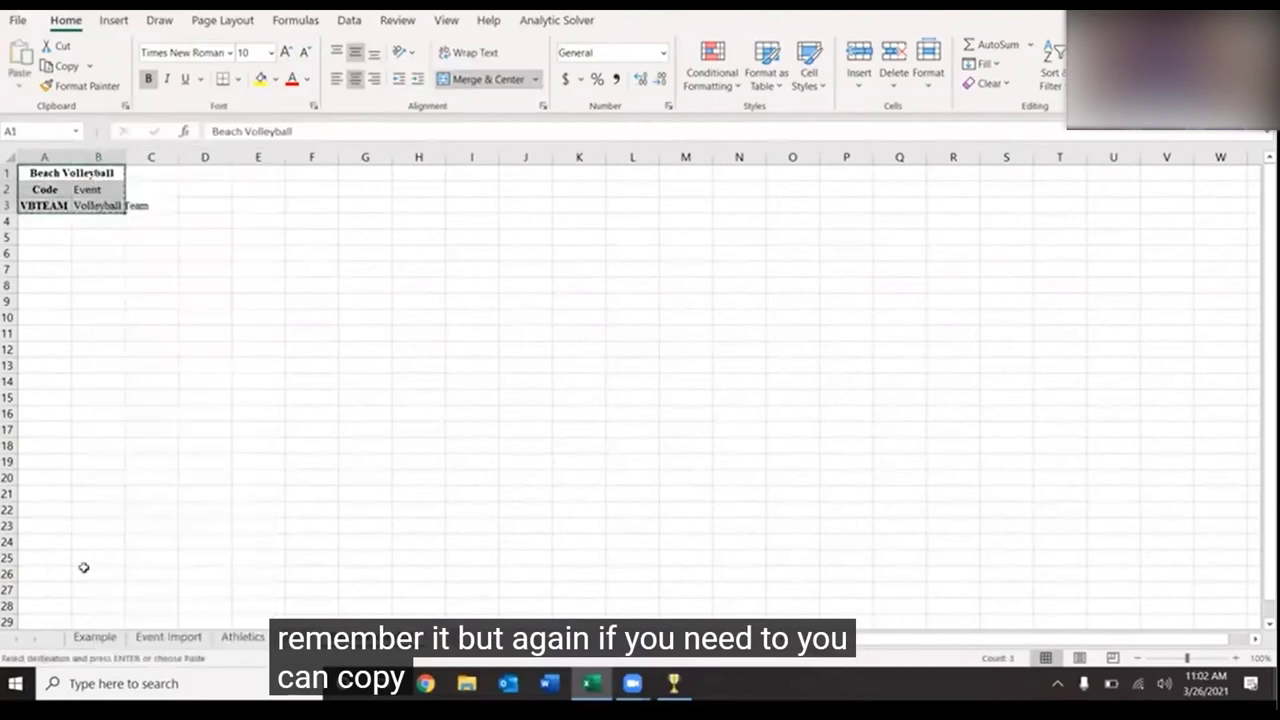
# - Paste the Beach Volleyball codes at X21 on Event Import, below the Bocce codes
pyautogui.click(168, 637)
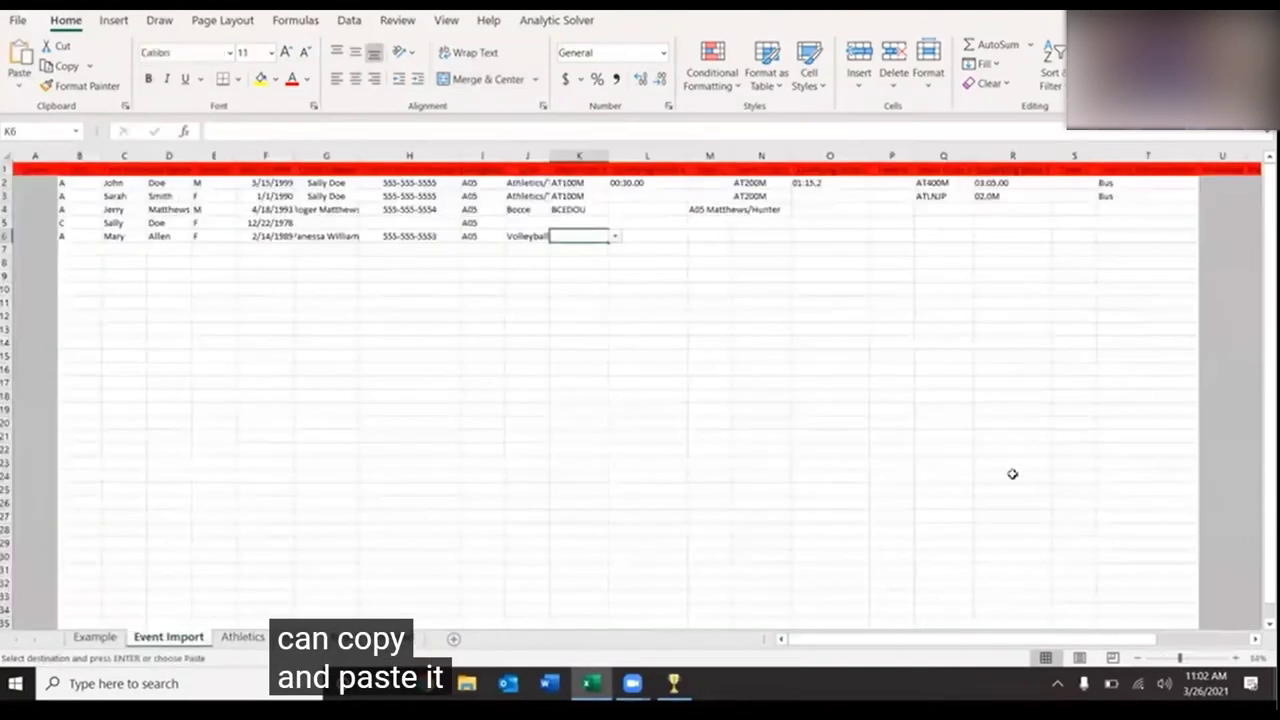
pyautogui.hscroll(4, 1012, 474)
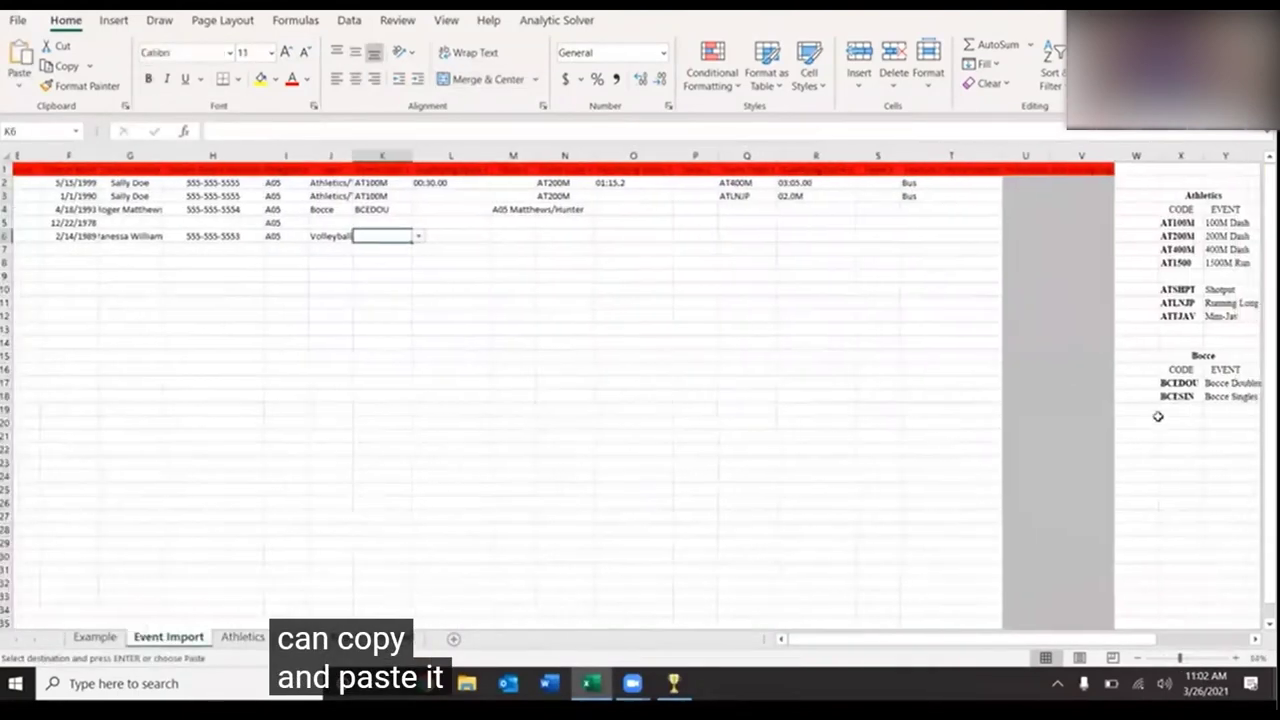
pyautogui.click(1214, 352)
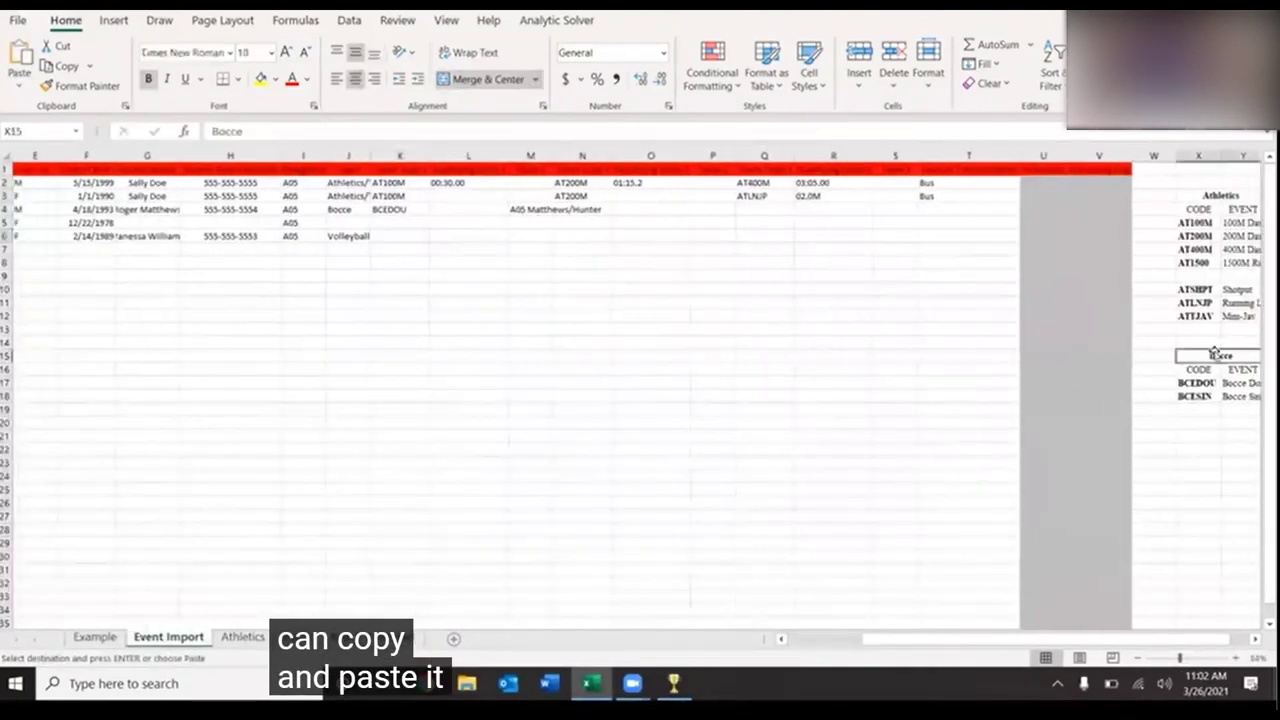
pyautogui.click(1202, 435)
pyautogui.rightClick(1194, 434)
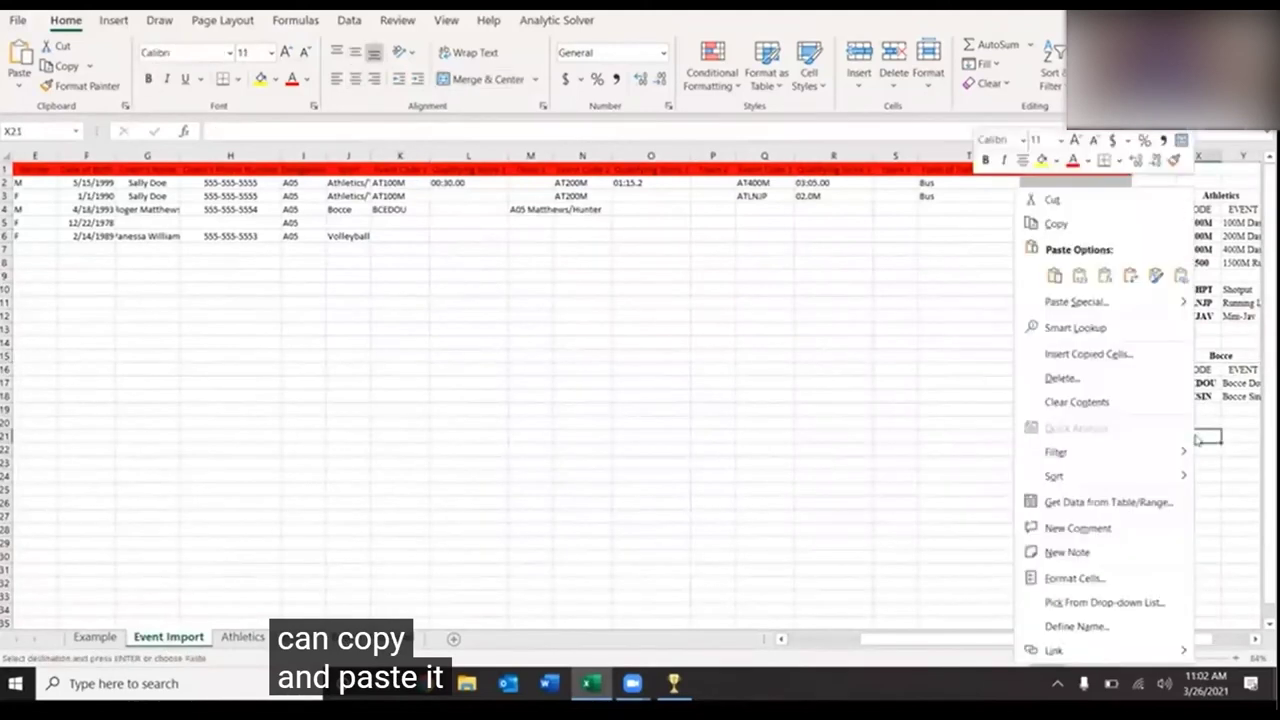
pyautogui.click(1048, 272)
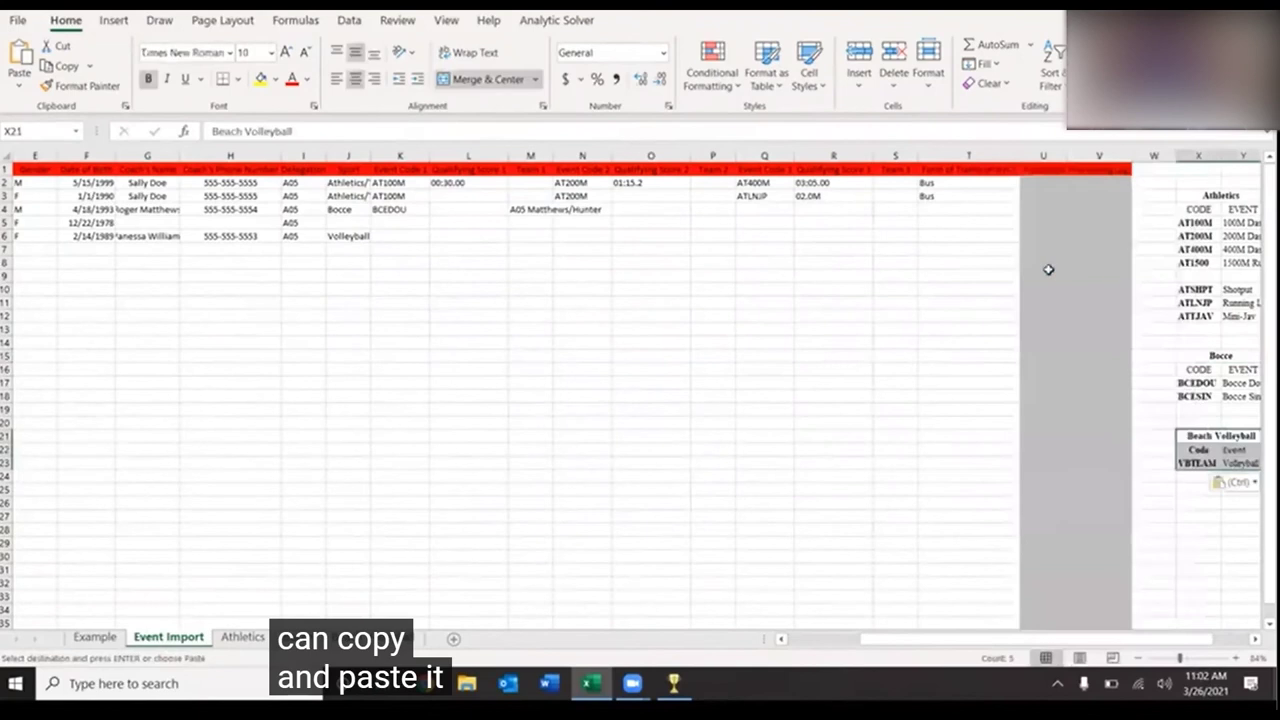
# - Set row 6's Event Code 1 to VBTEAM
pyautogui.click(408, 235)
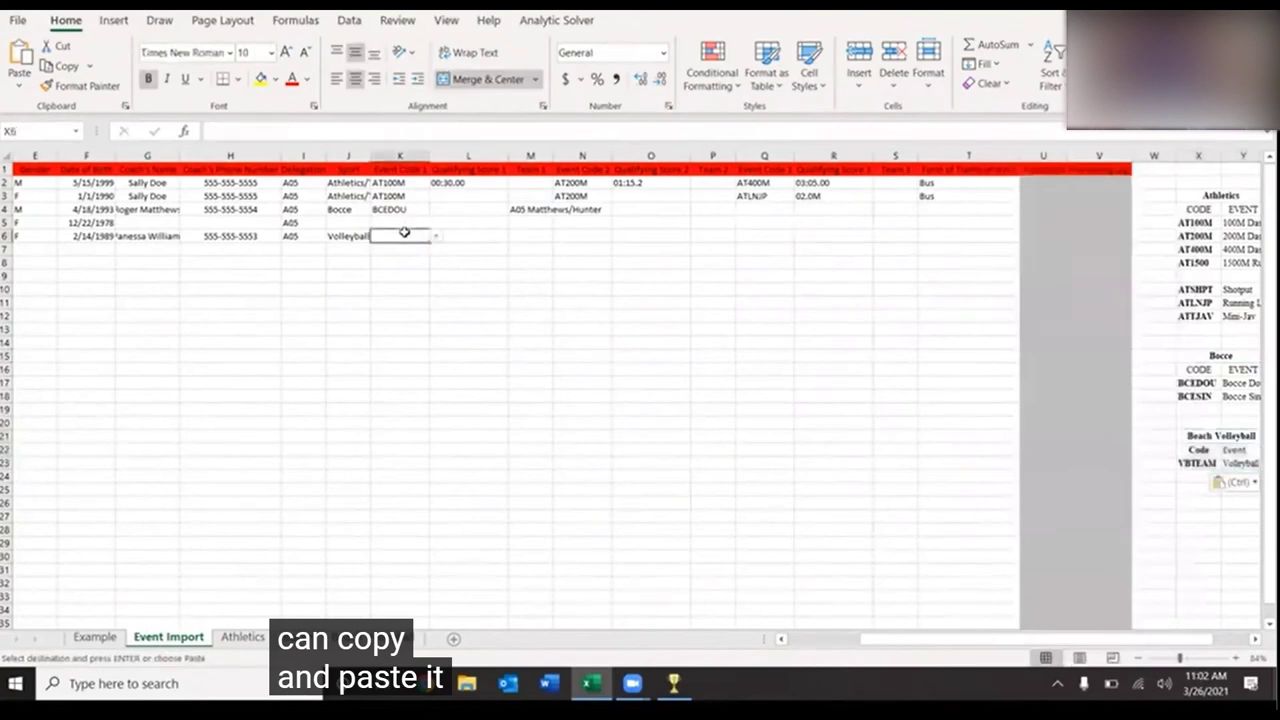
pyautogui.click(435, 237)
pyautogui.scroll(-1, 415, 285)
pyautogui.click(400, 313)
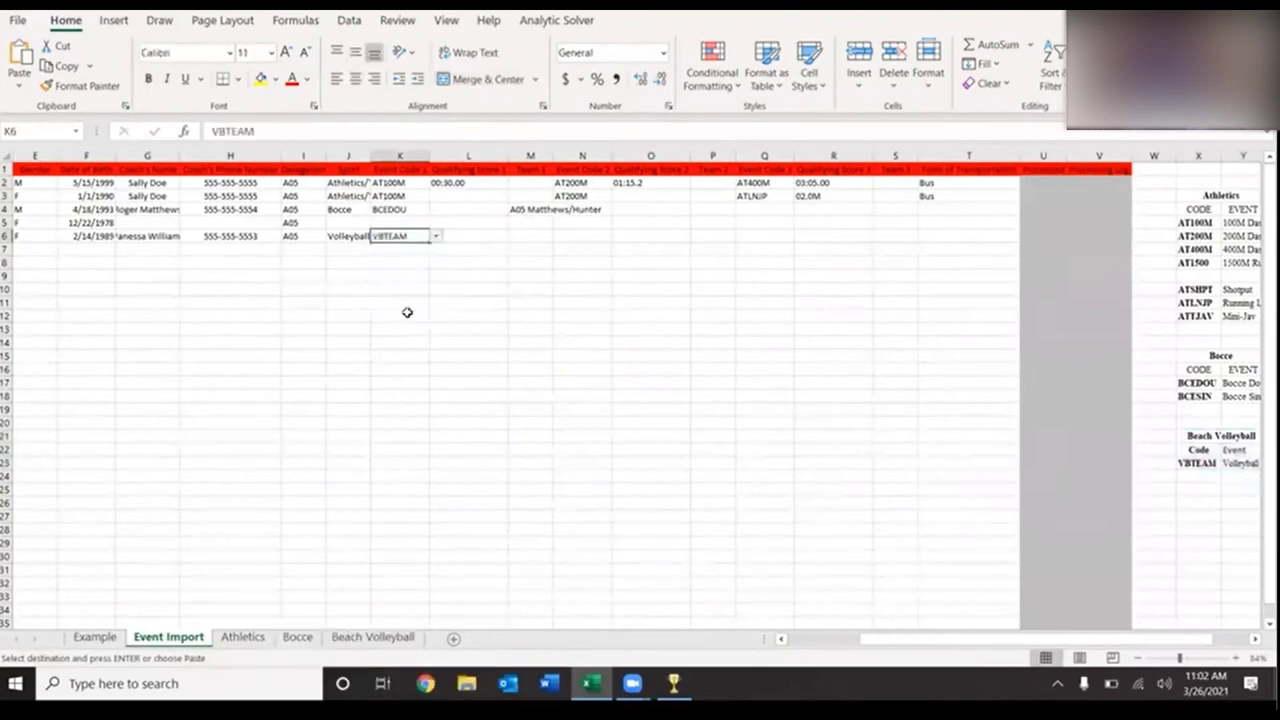
pyautogui.click(472, 232)
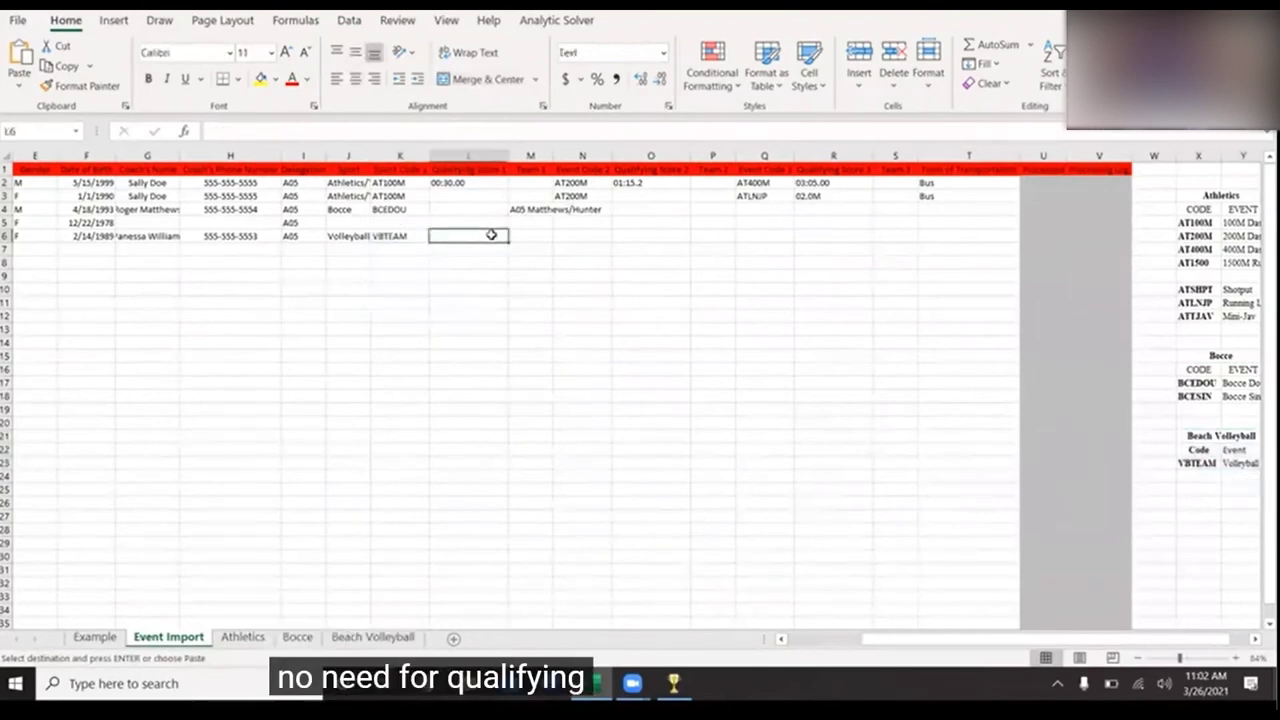
pyautogui.click(523, 235)
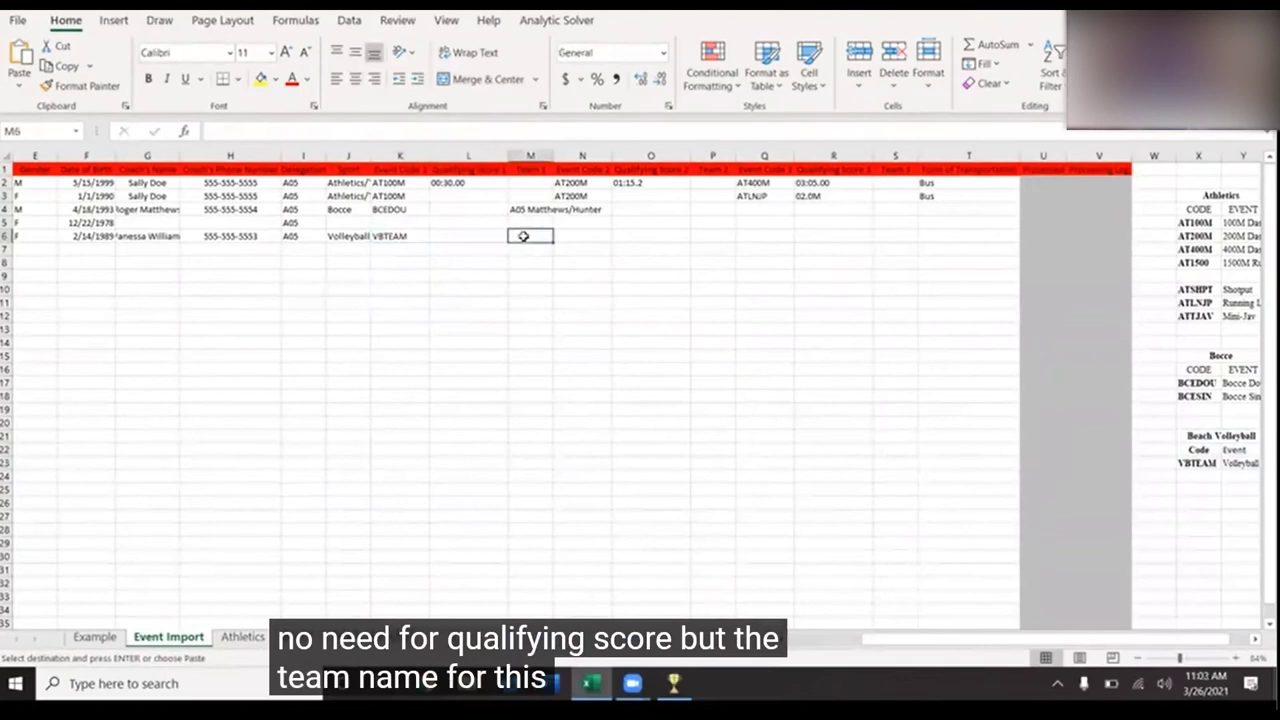
pyautogui.write('A05')
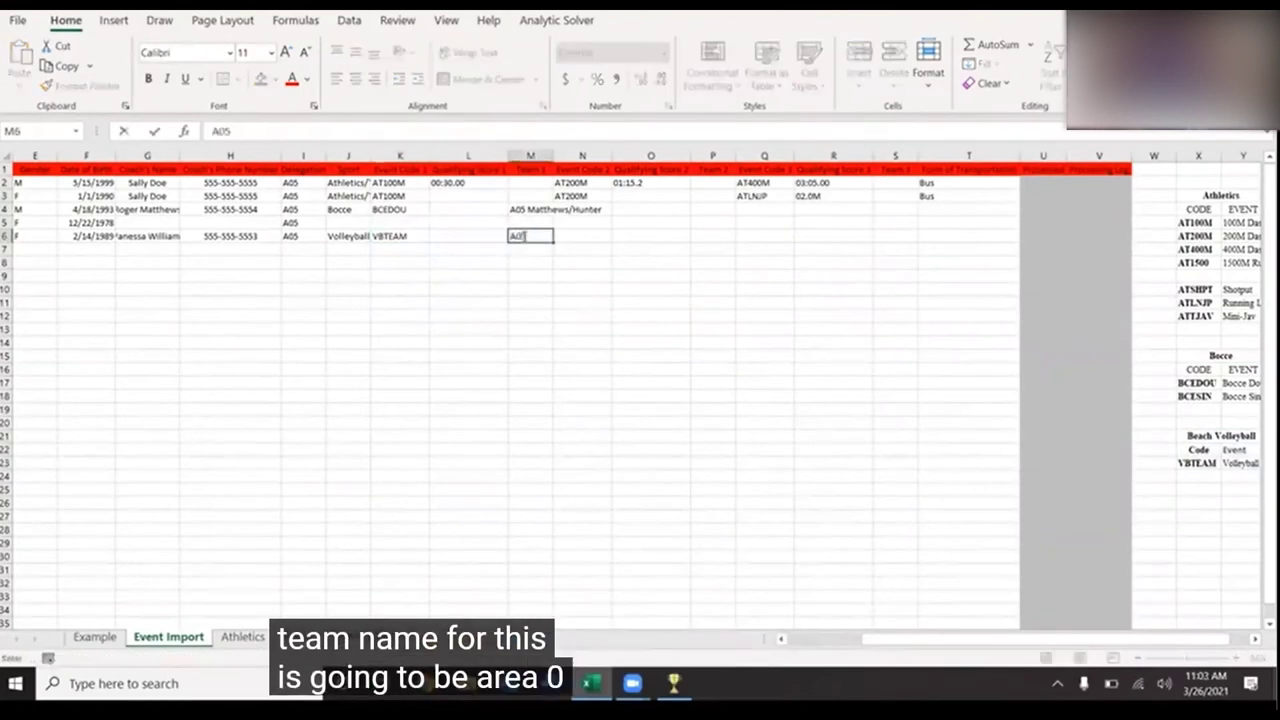
pyautogui.write(' Hurricanes')
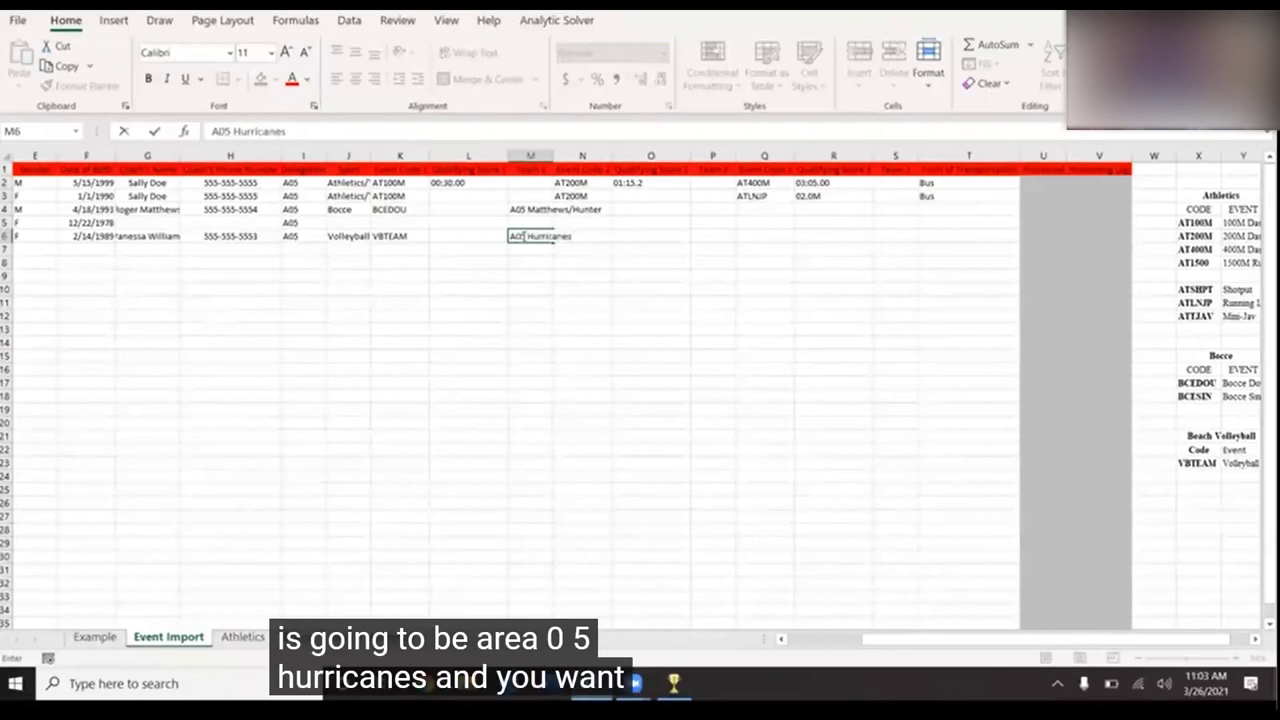
pyautogui.click(560, 317)
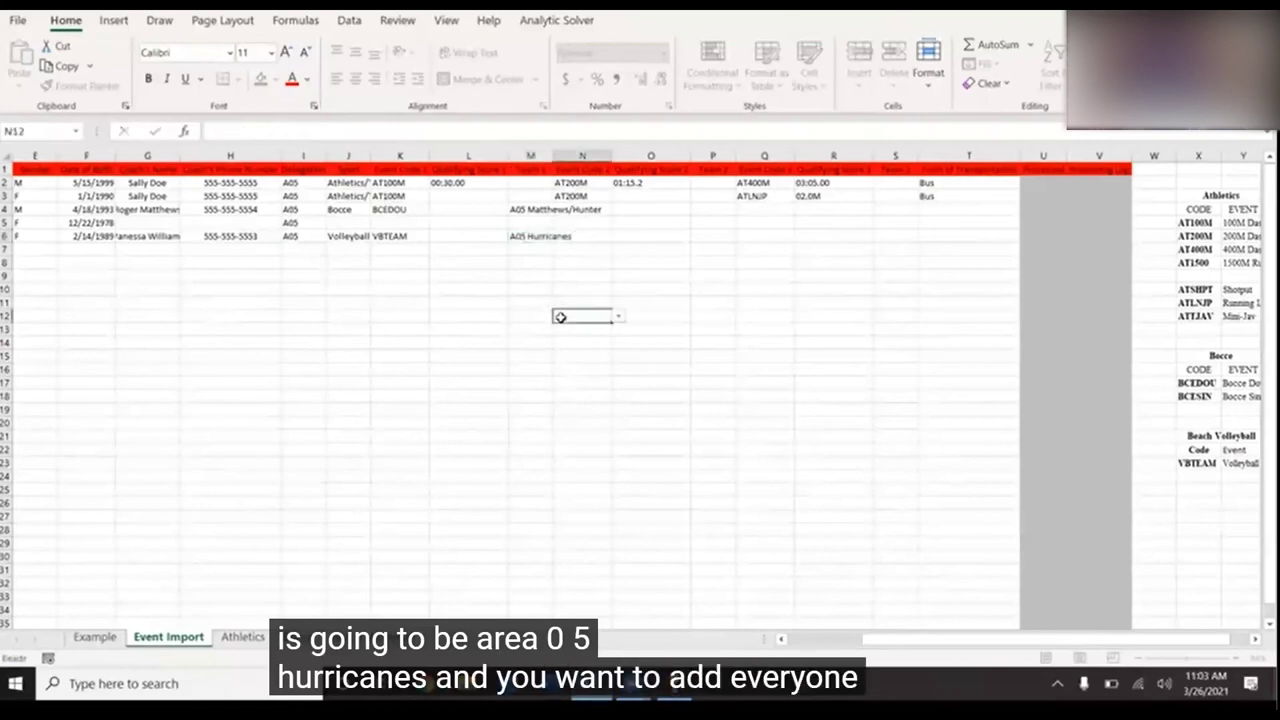
pyautogui.hscroll(-1, 560, 317)
pyautogui.hscroll(-2, 360, 314)
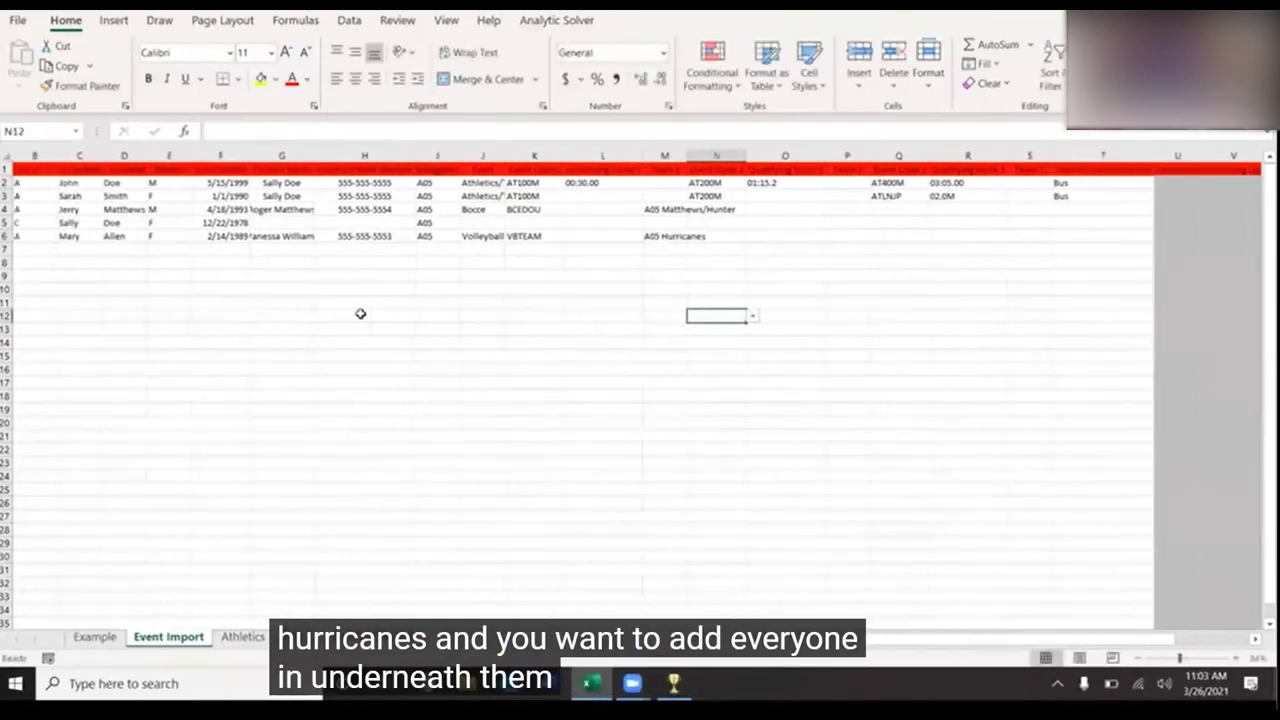
pyautogui.click(664, 249)
pyautogui.write('A05 Hurricanes')
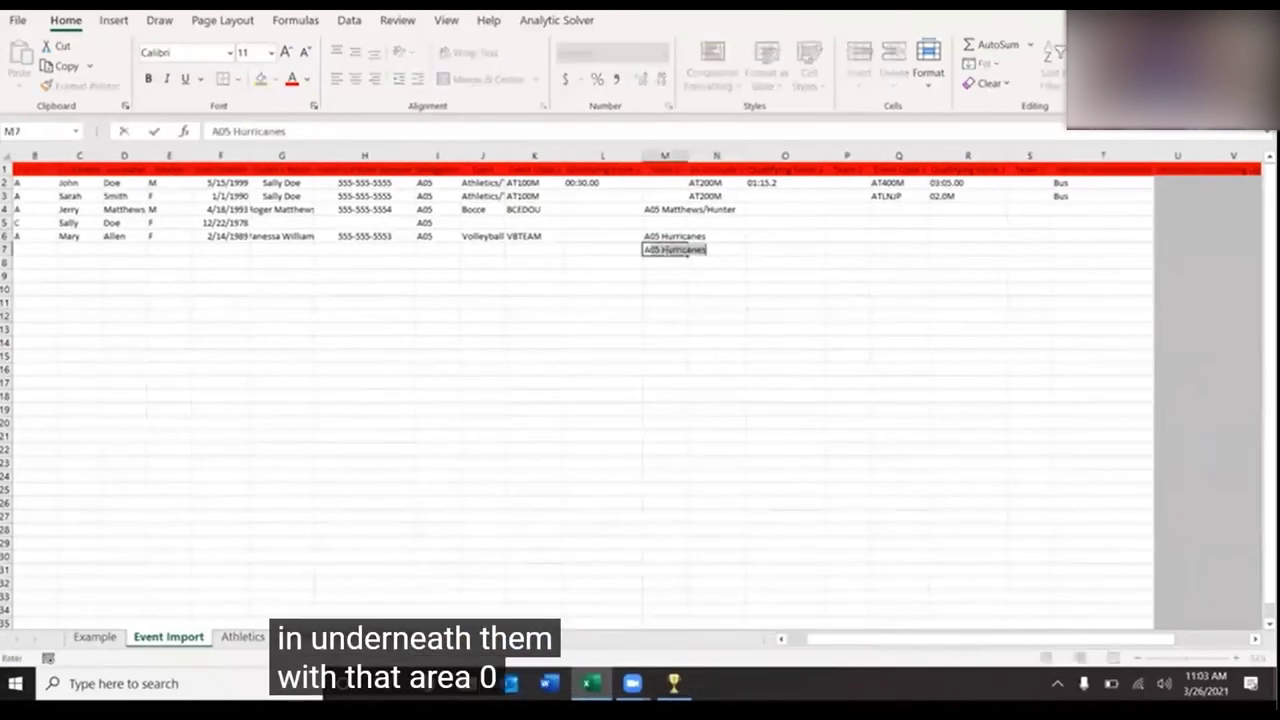
pyautogui.press('Return')
pyautogui.click(665, 250)
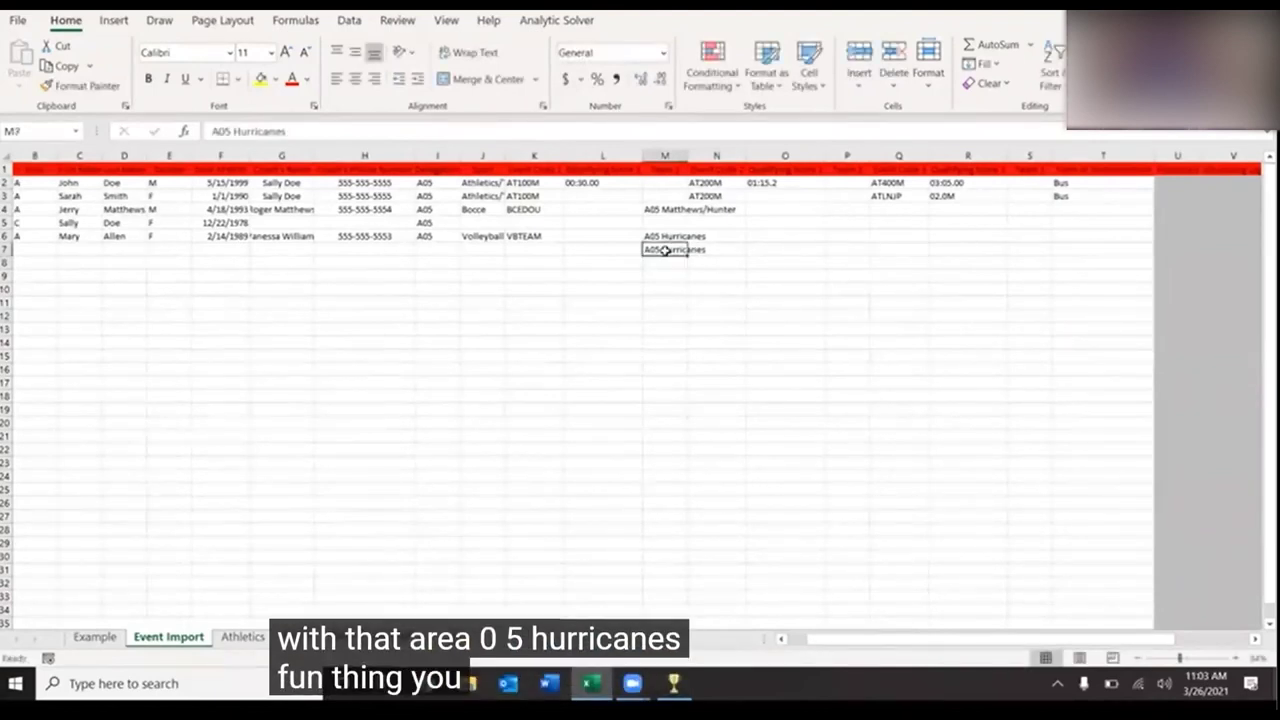
pyautogui.moveTo(686, 255); pyautogui.dragTo(694, 358)
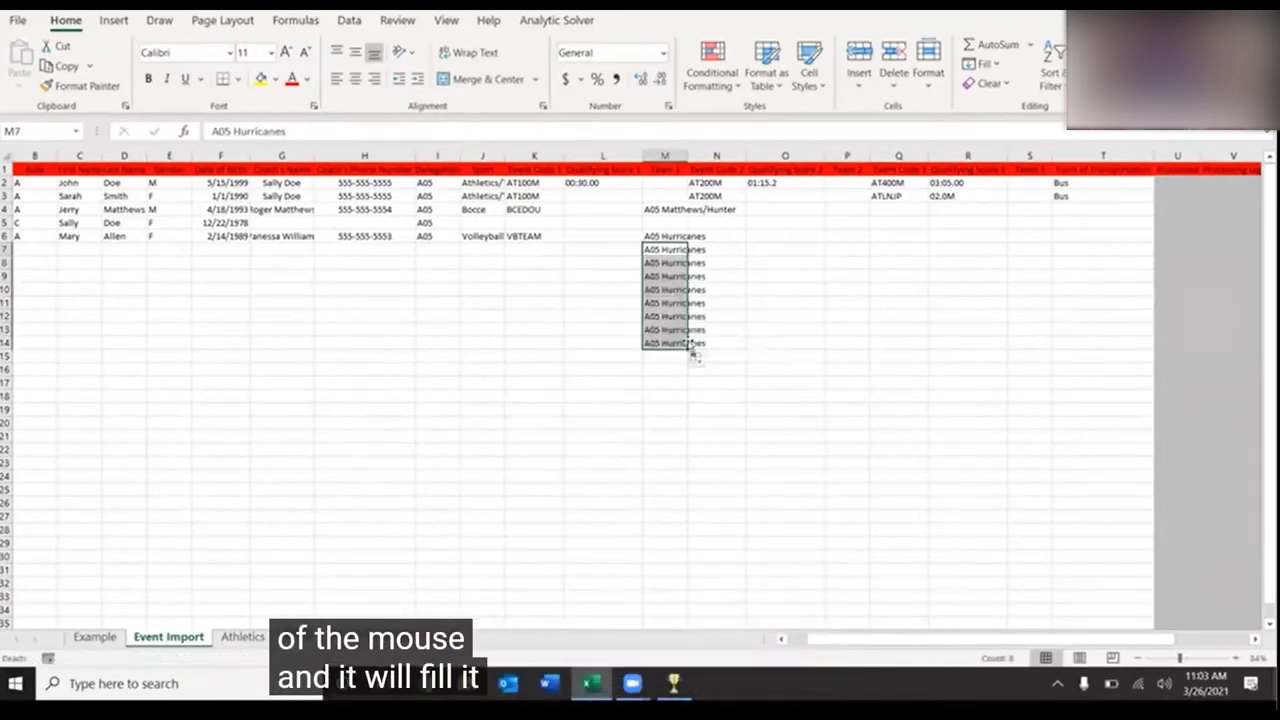
pyautogui.press('Delete')
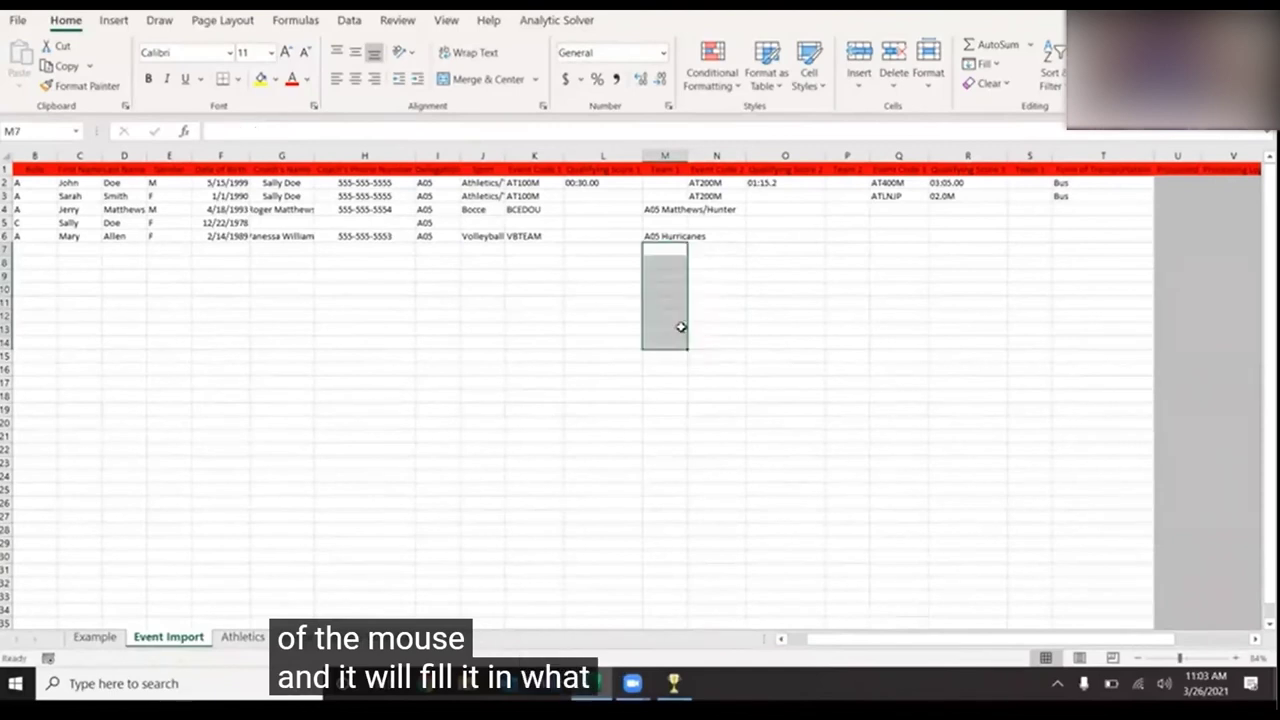
pyautogui.rightClick(659, 236)
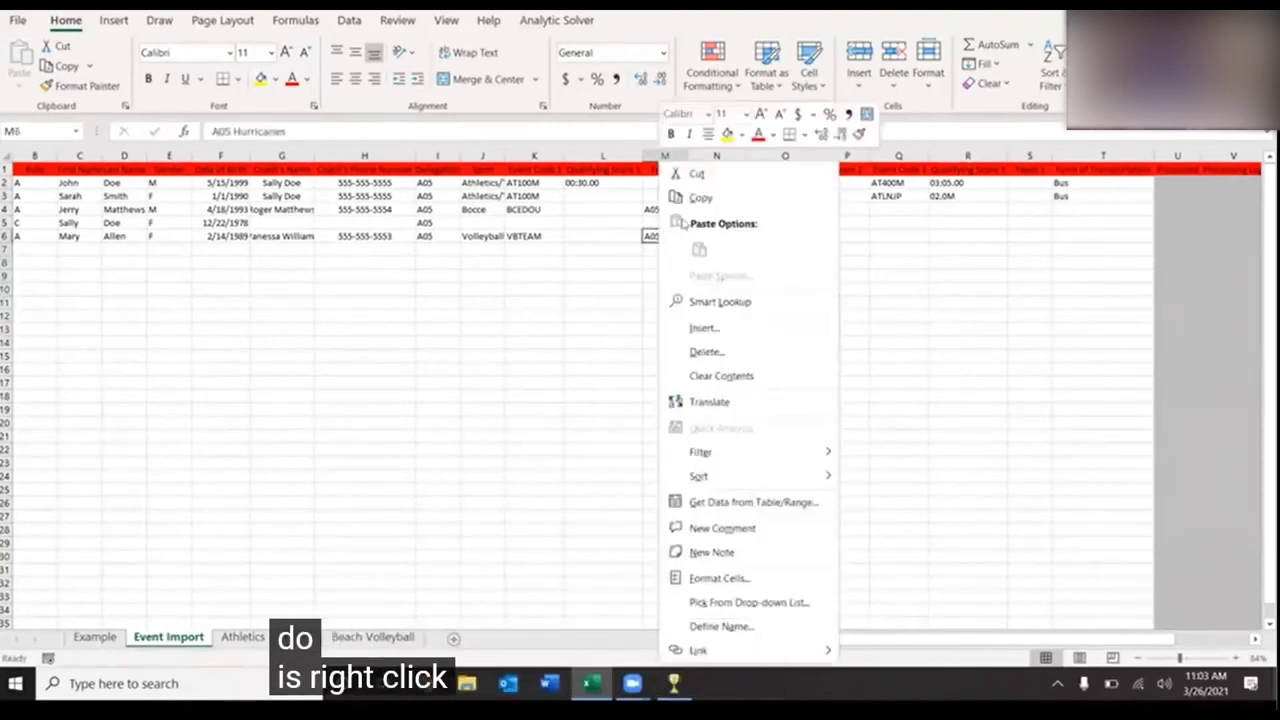
pyautogui.click(697, 198)
pyautogui.moveTo(662, 249); pyautogui.dragTo(669, 357)
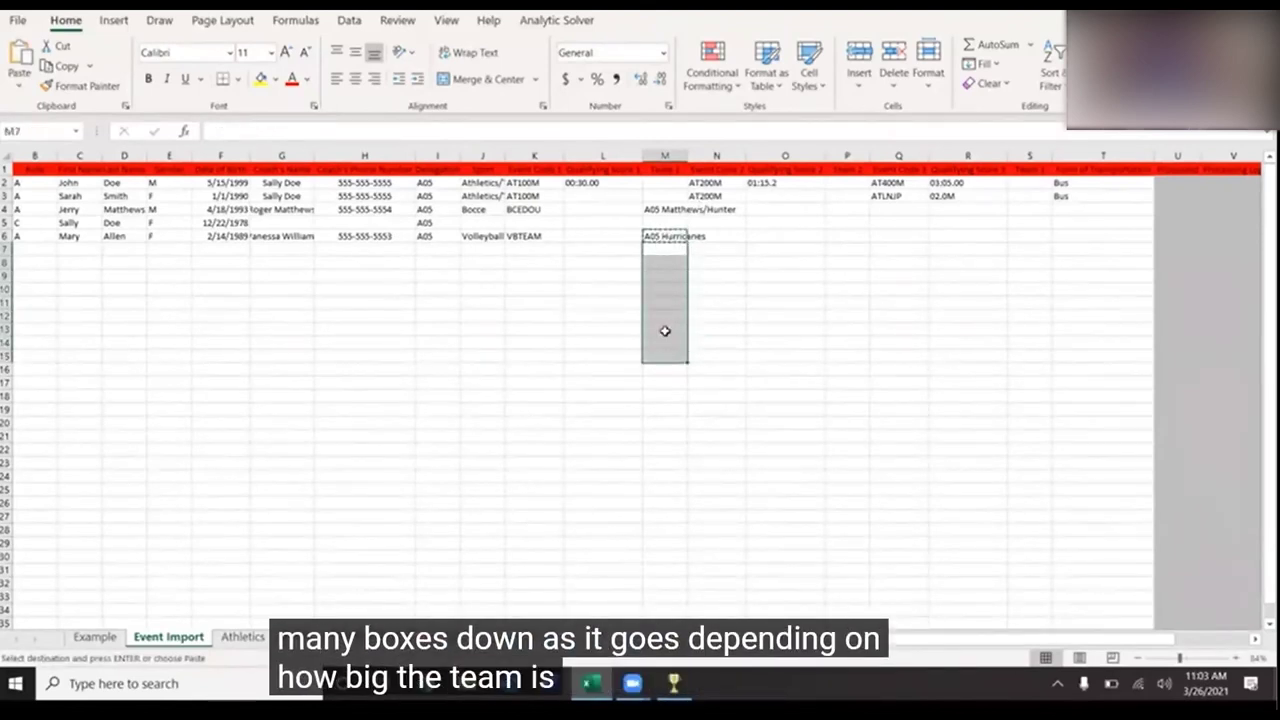
pyautogui.rightClick(665, 331)
pyautogui.click(706, 274)
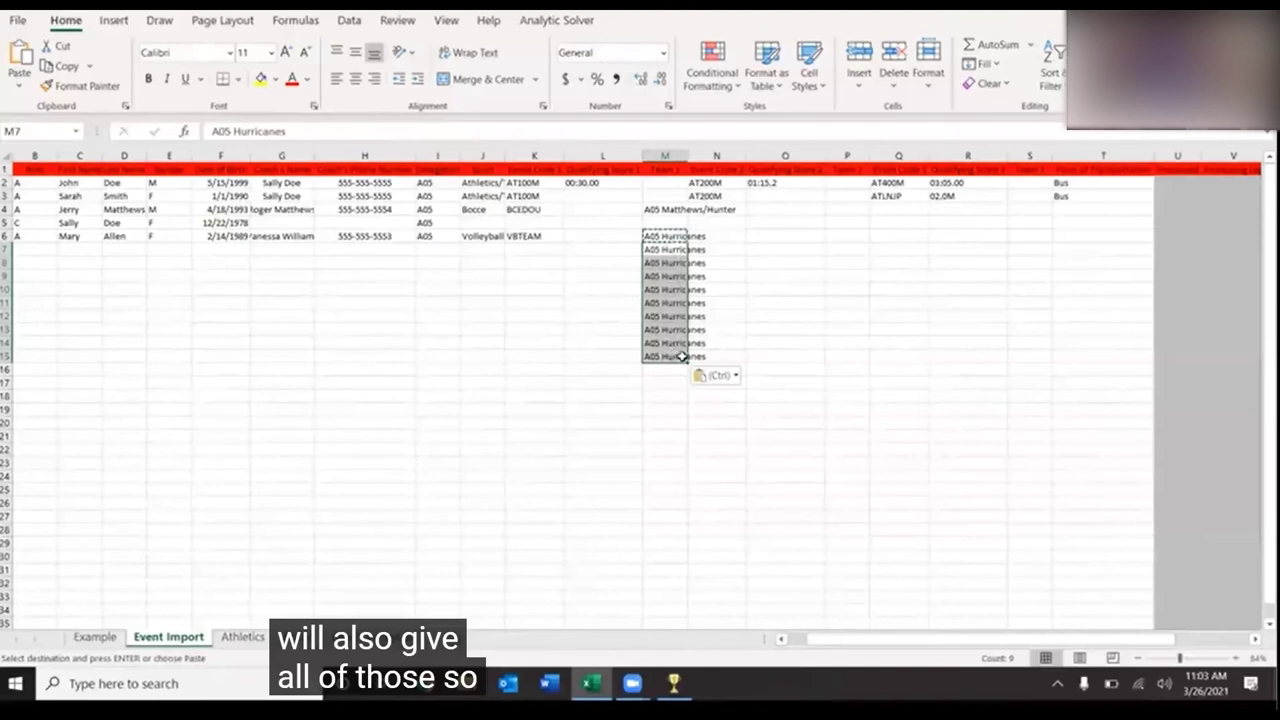
pyautogui.moveTo(686, 361); pyautogui.dragTo(685, 371)
pyautogui.click(557, 317)
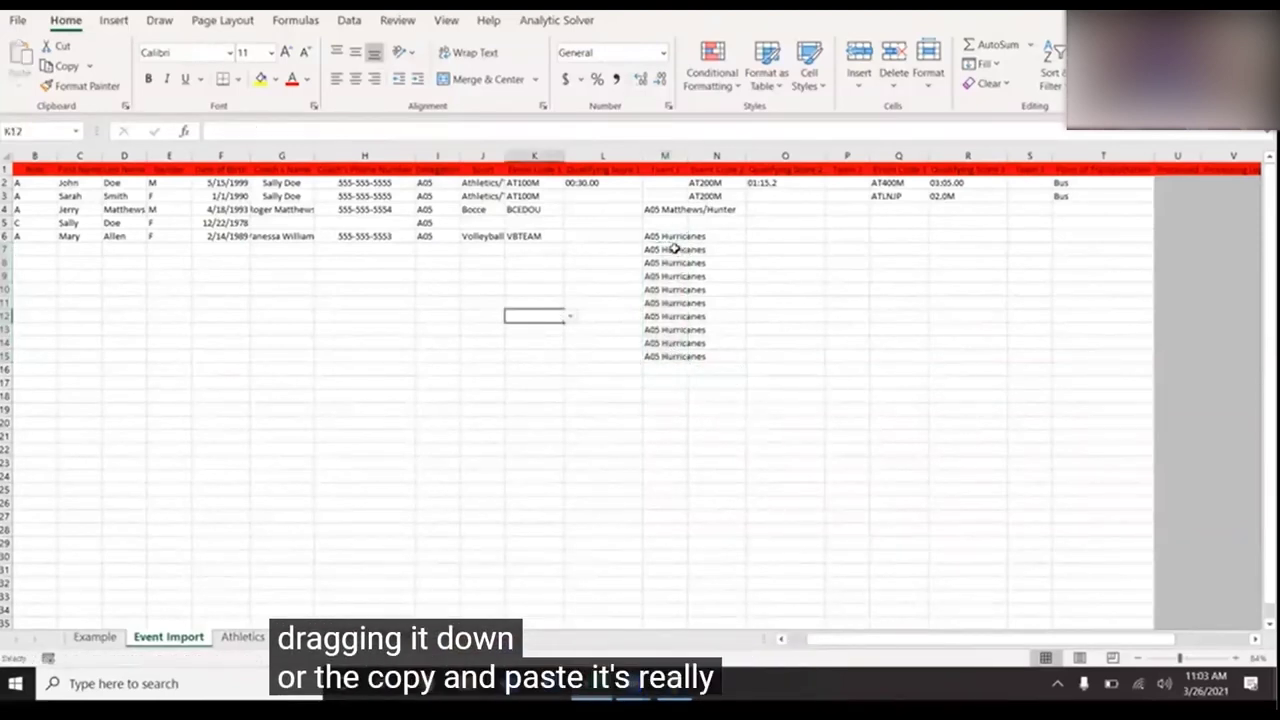
pyautogui.moveTo(675, 249); pyautogui.dragTo(675, 366)
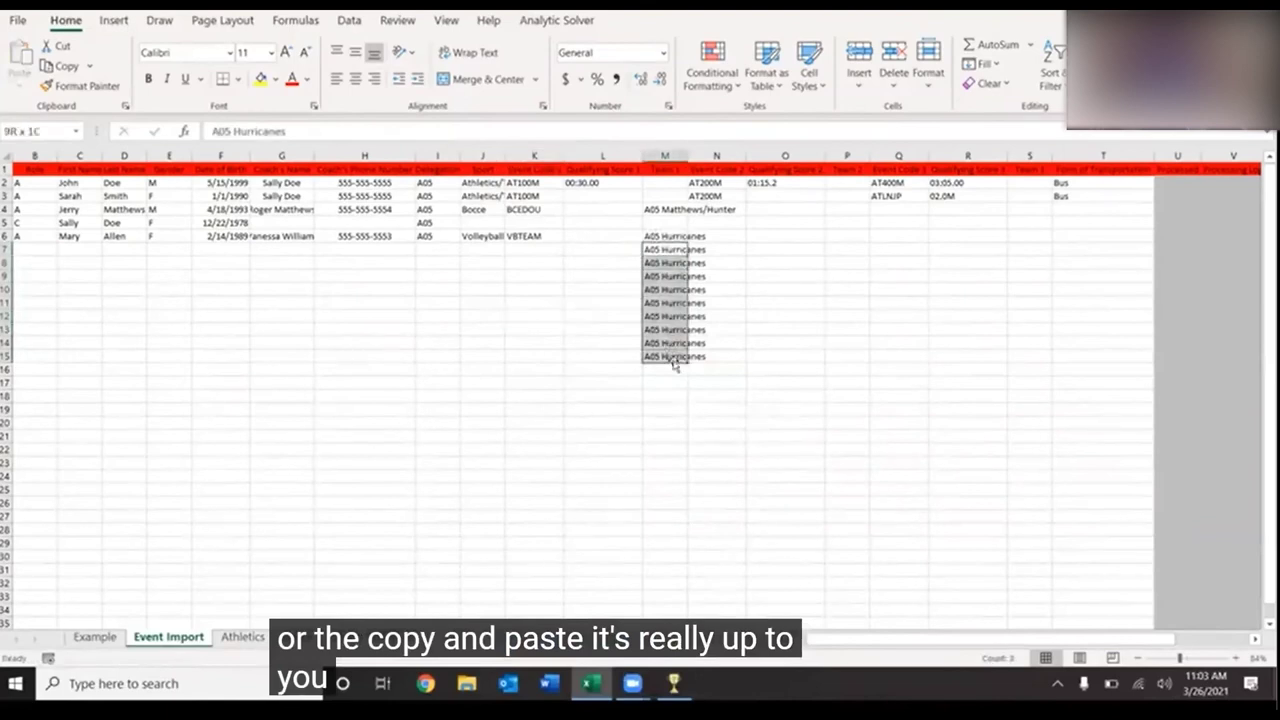
pyautogui.press('Delete')
pyautogui.click(380, 323)
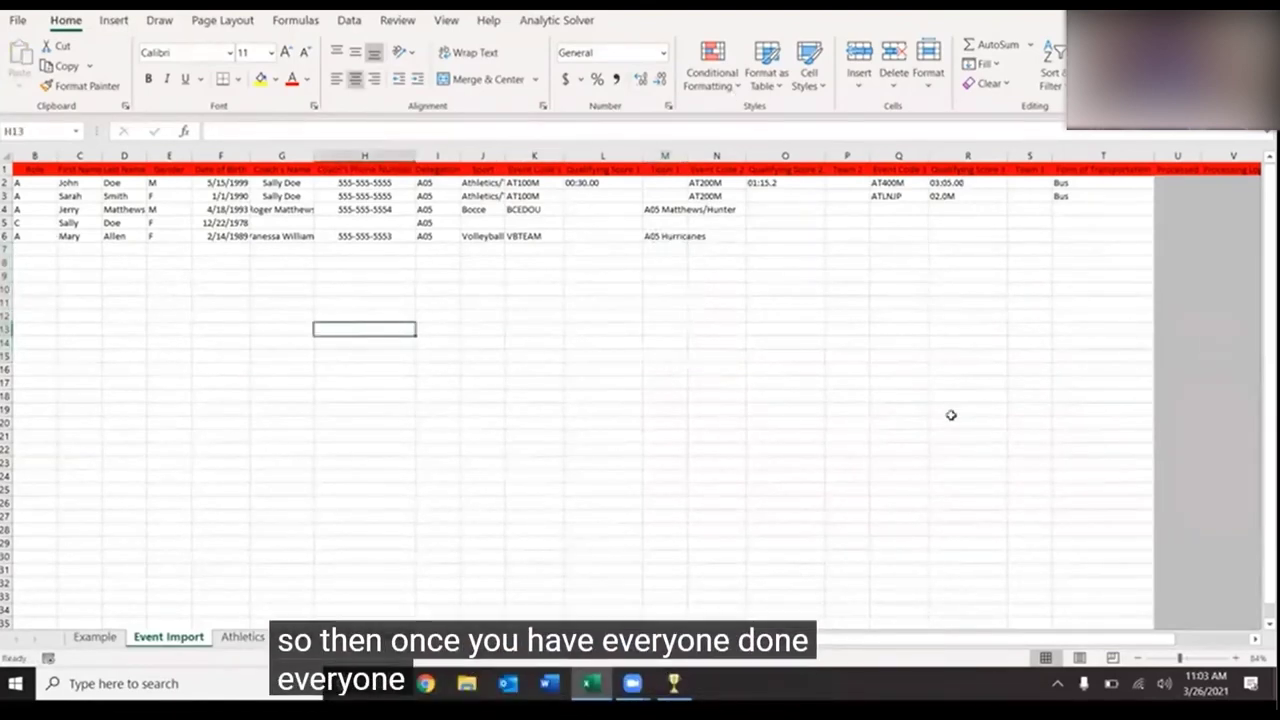
# - Set row 4's Form of Transportation in T4 to Bus
pyautogui.click(30, 250)
pyautogui.click(64, 251)
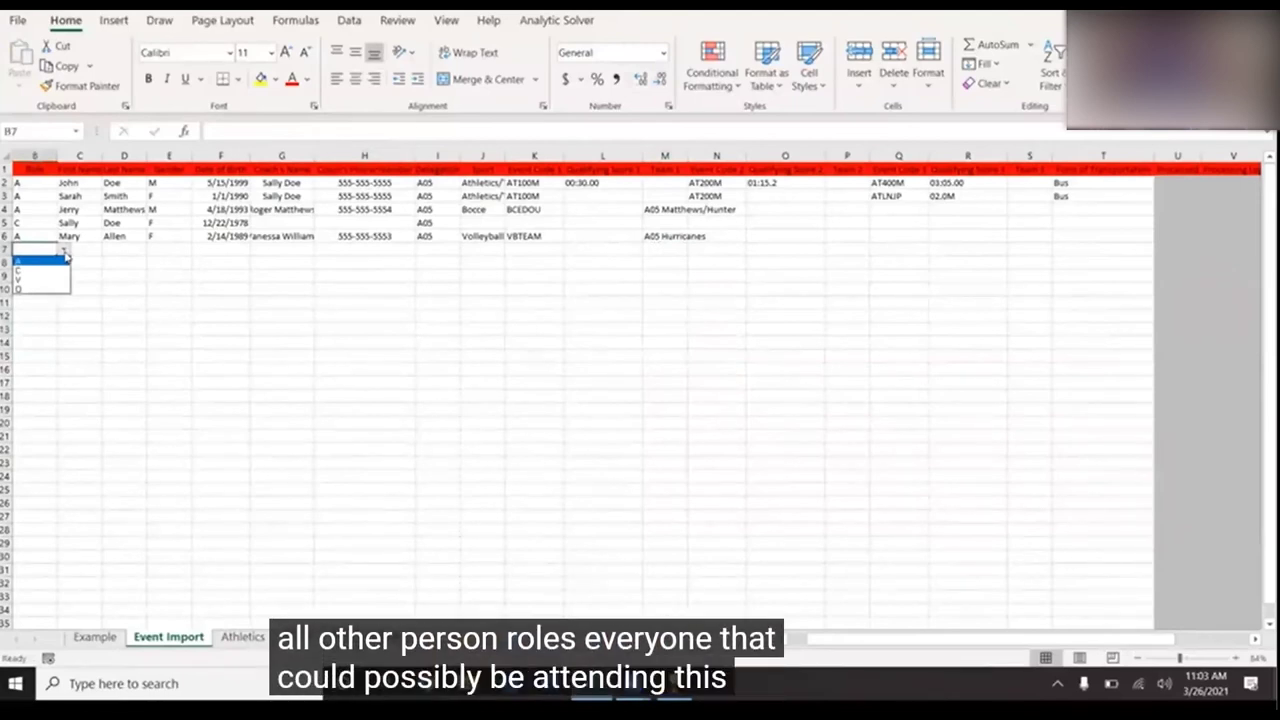
pyautogui.click(1116, 204)
pyautogui.click(1148, 209)
pyautogui.click(1160, 209)
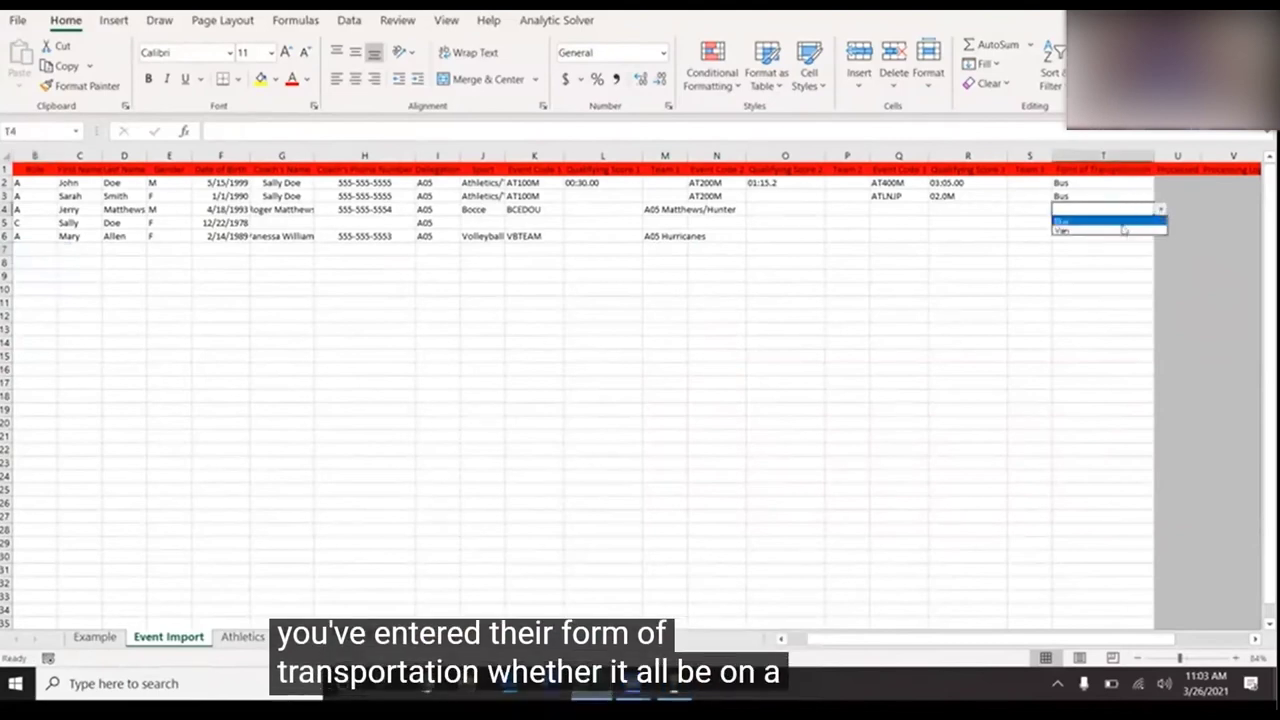
pyautogui.click(1119, 218)
pyautogui.click(1119, 219)
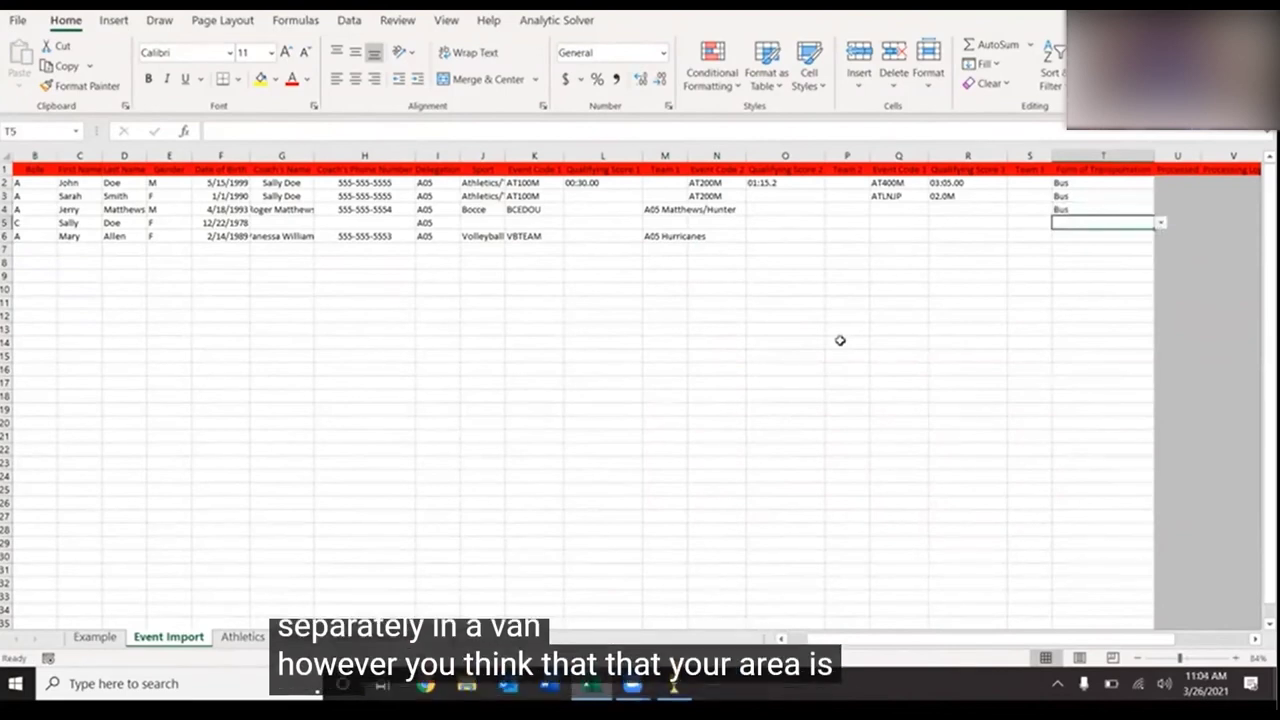
# - Enlarge the Example sheet's e-mail addresses in A29:A31 to 14 pt, then pause the full-screen video
pyautogui.click(95, 640)
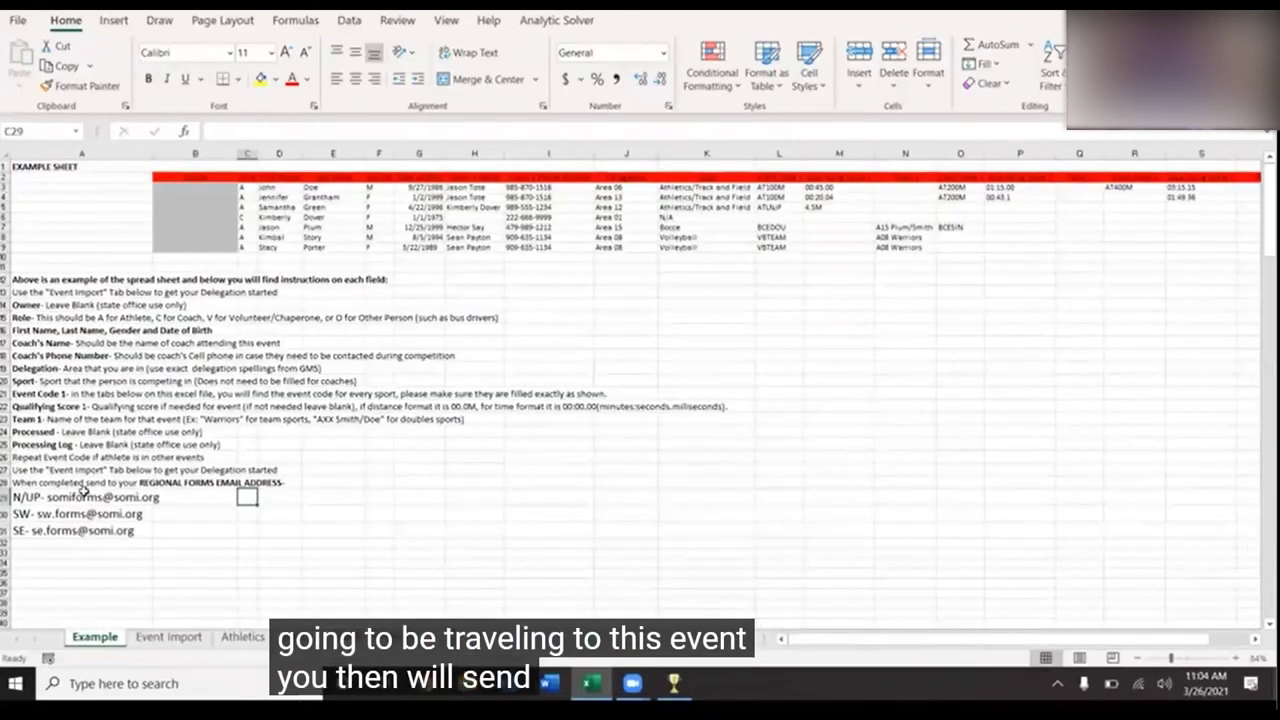
pyautogui.moveTo(85, 497); pyautogui.dragTo(95, 531)
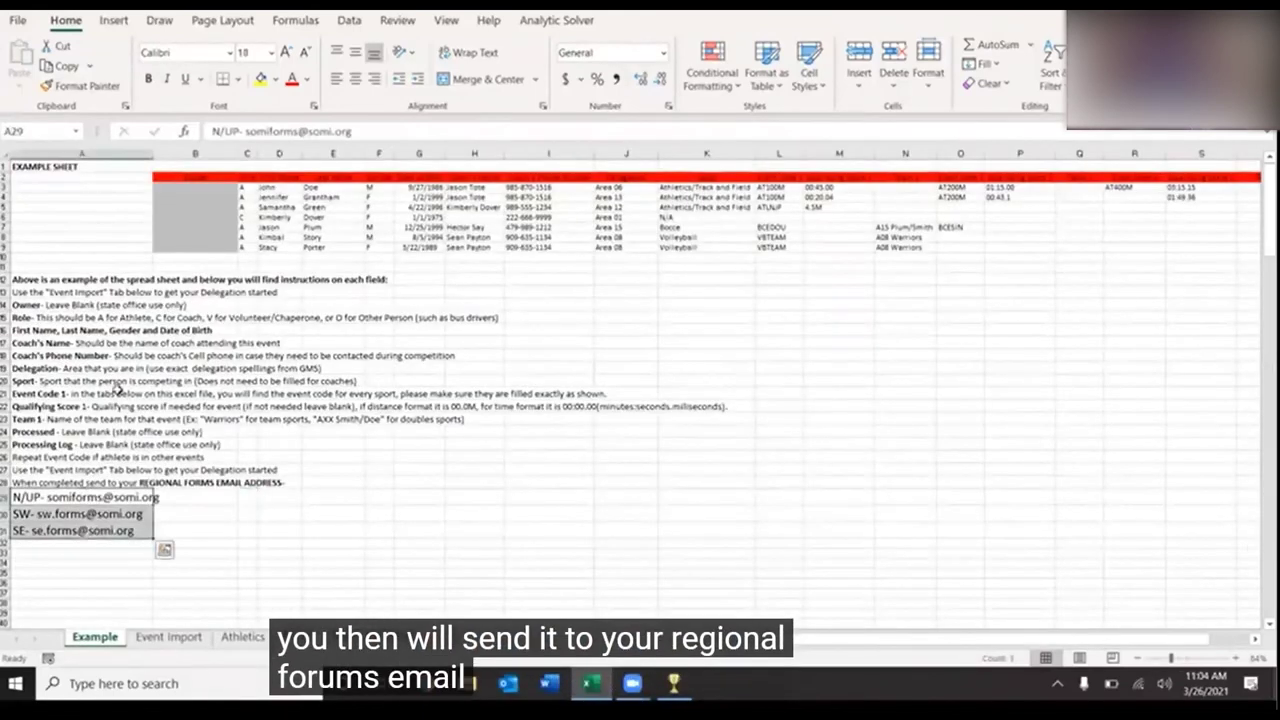
pyautogui.click(286, 52)
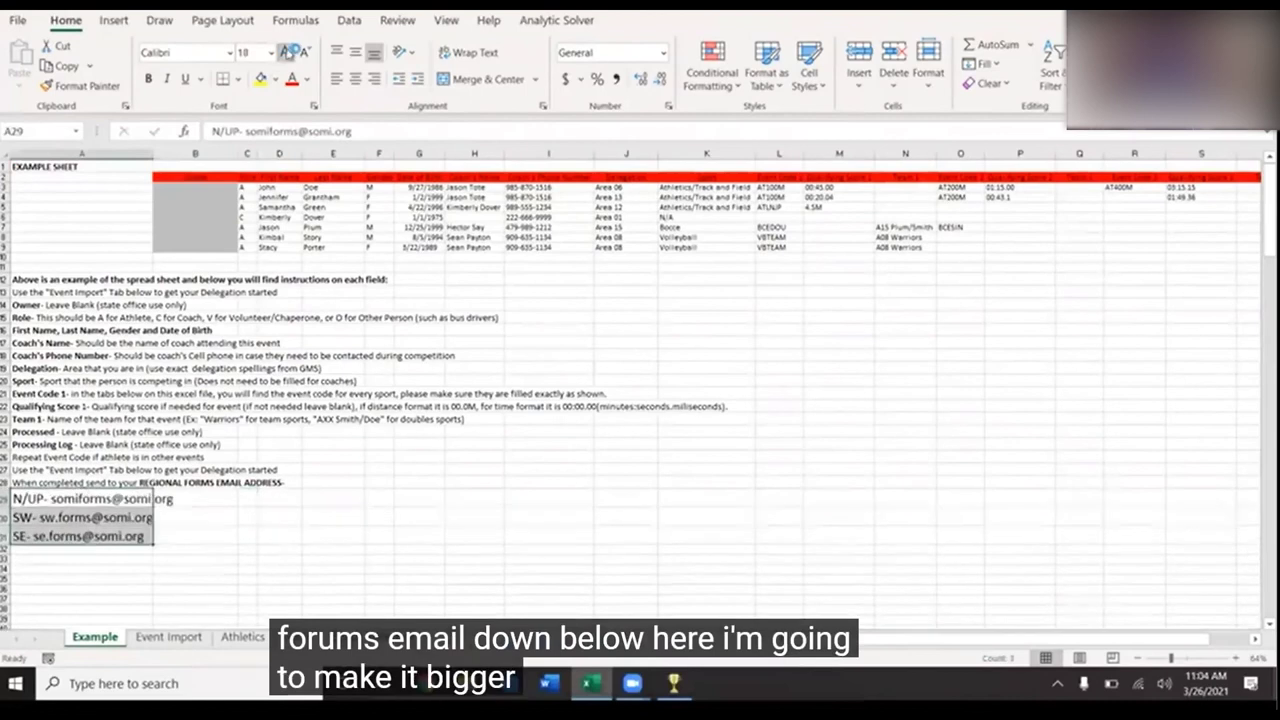
pyautogui.click(286, 52)
pyautogui.click(286, 52)
pyautogui.click(538, 457)
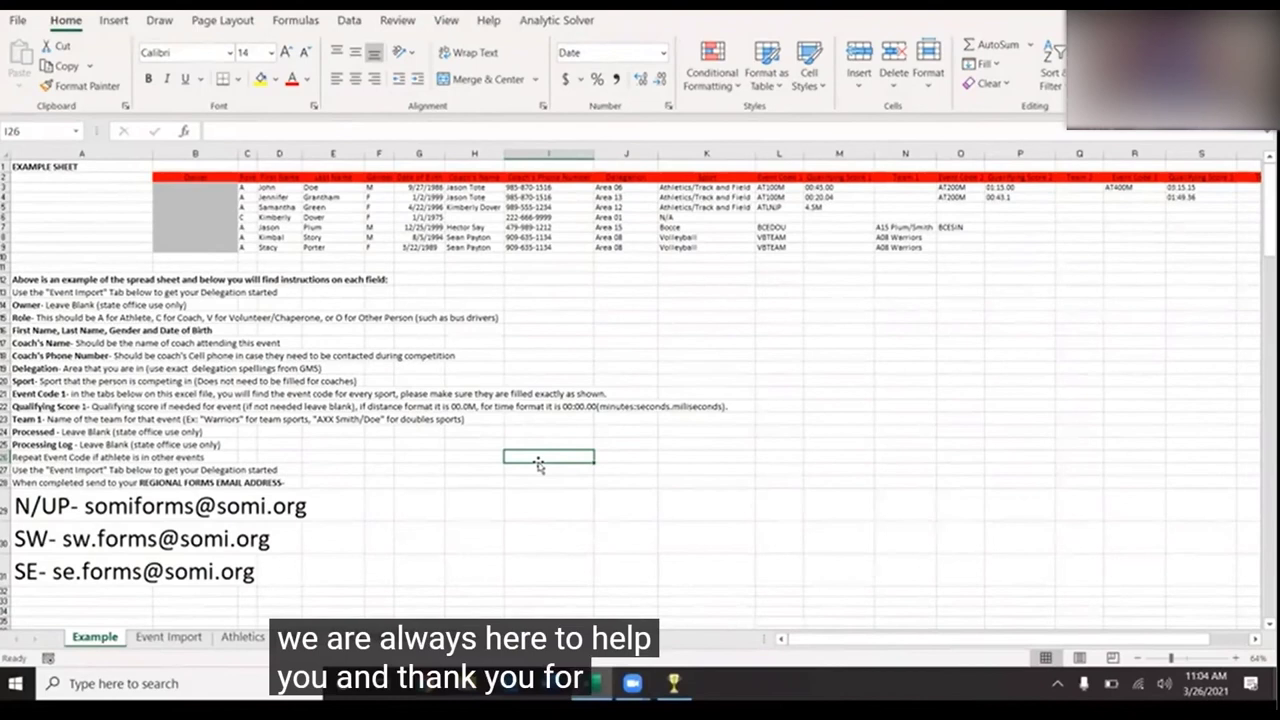
pyautogui.press('f')
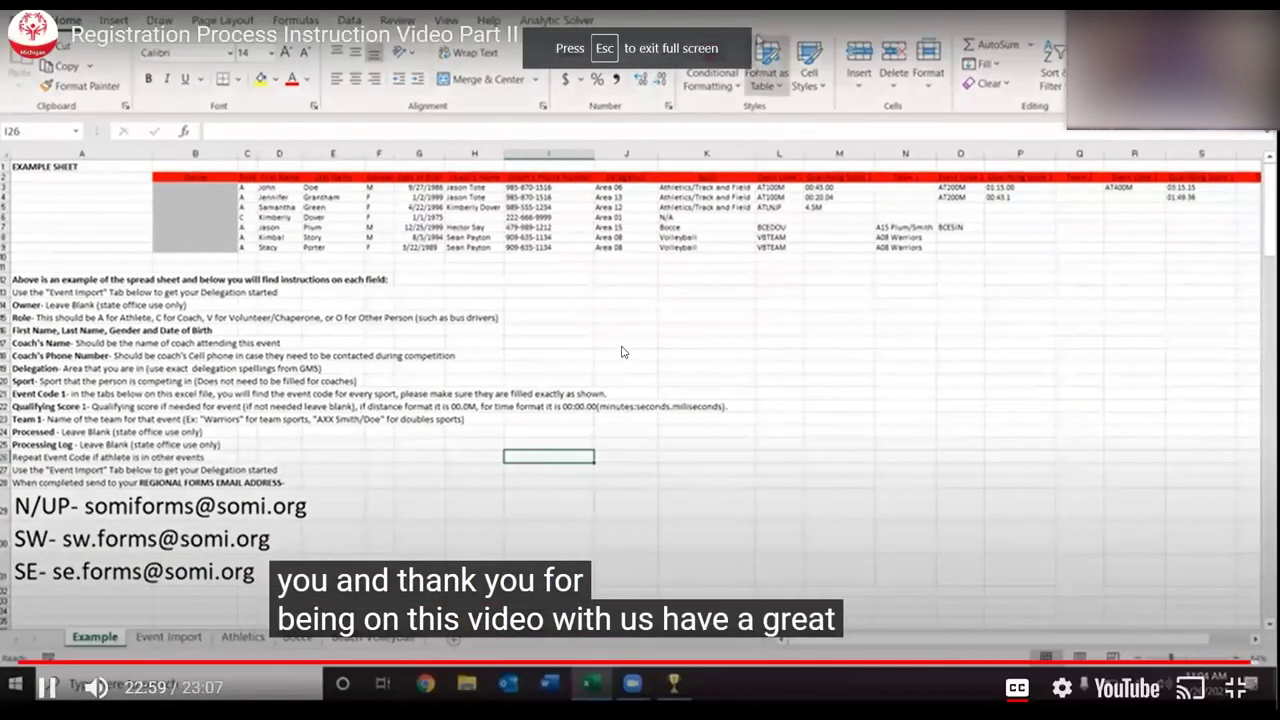
pyautogui.click(621, 347)
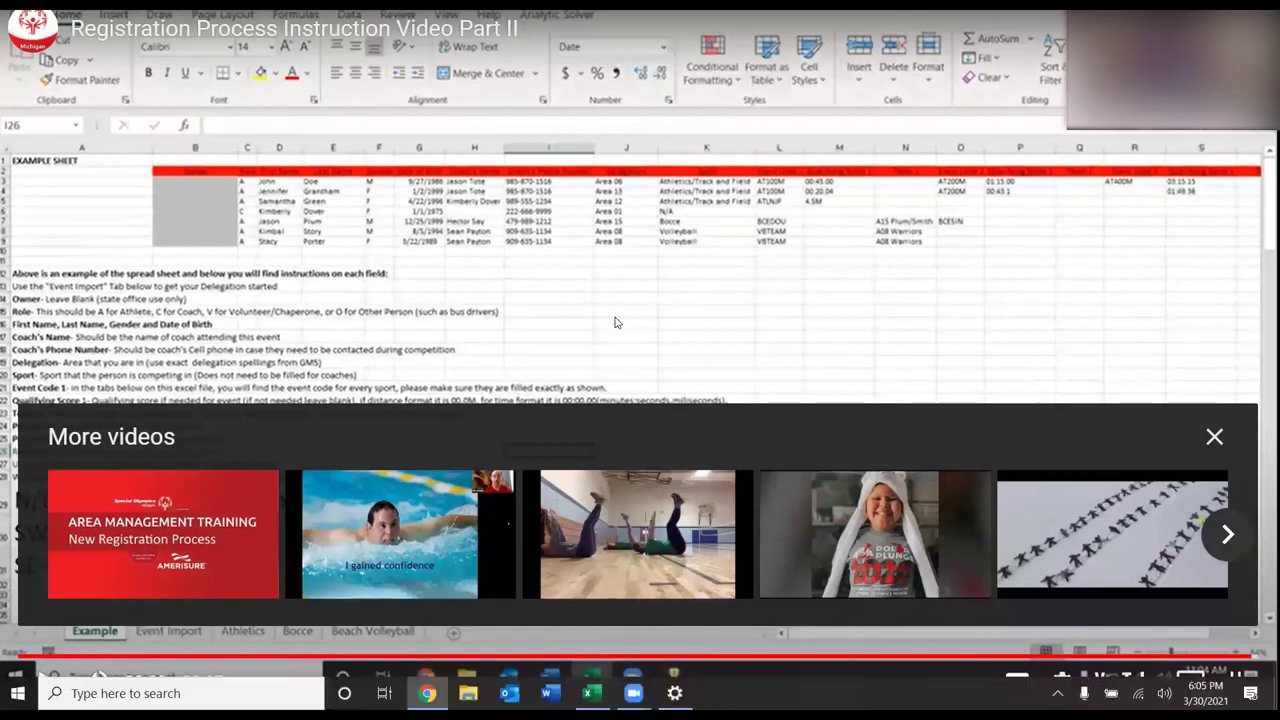
# - Exit the video's full screen and advance to the GMS athlete-checking steps slide
pyautogui.press('Escape')
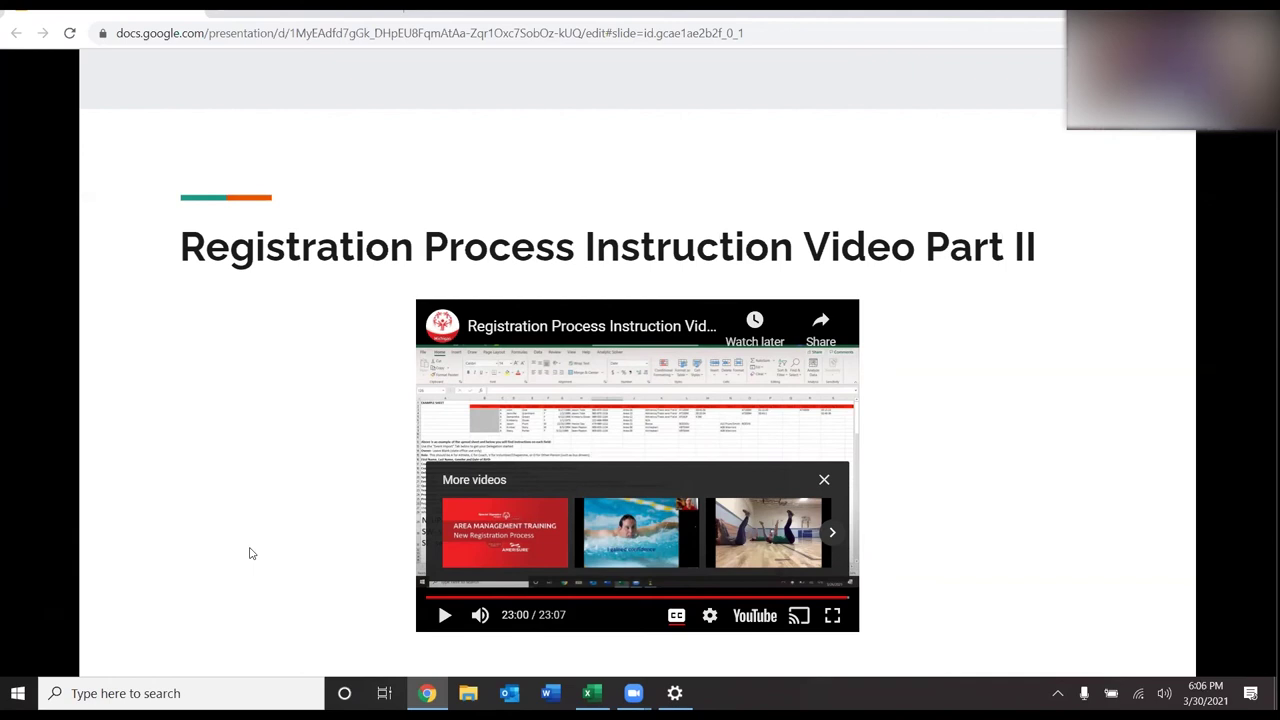
pyautogui.press('Right')
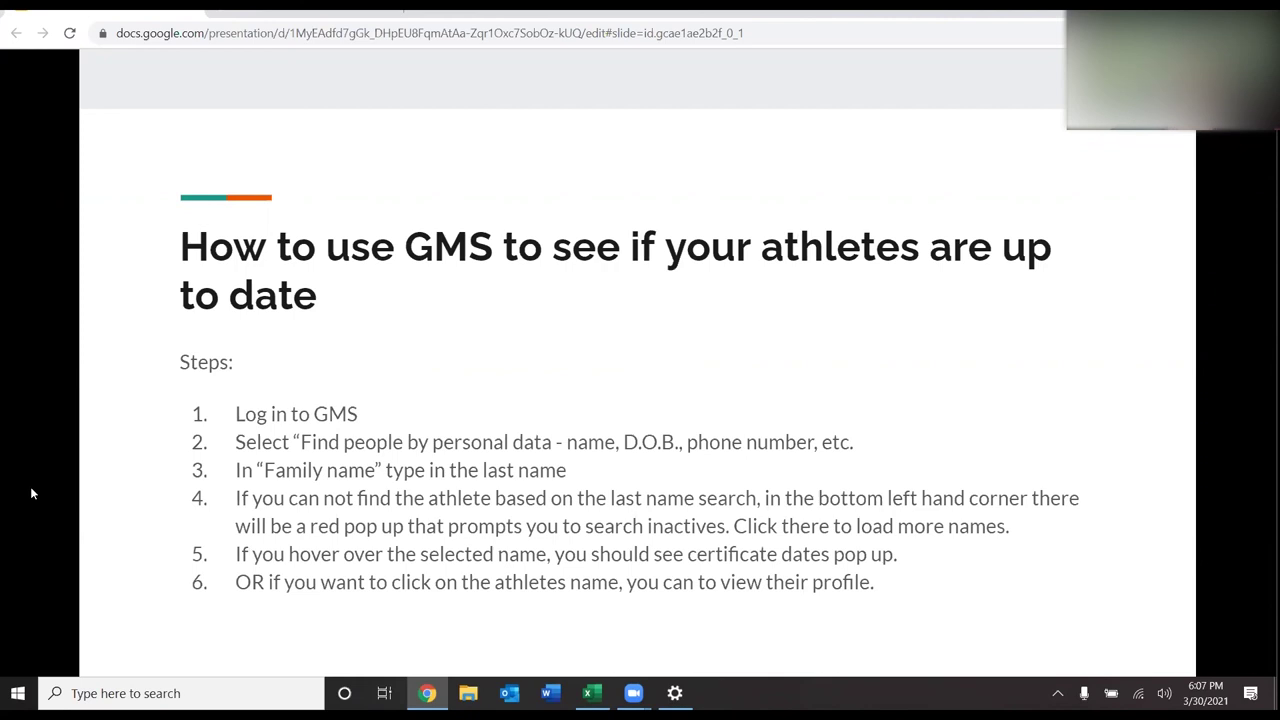
# - Advance to the slide showing GMS certificates when hovering over a name
pyautogui.press('Right')
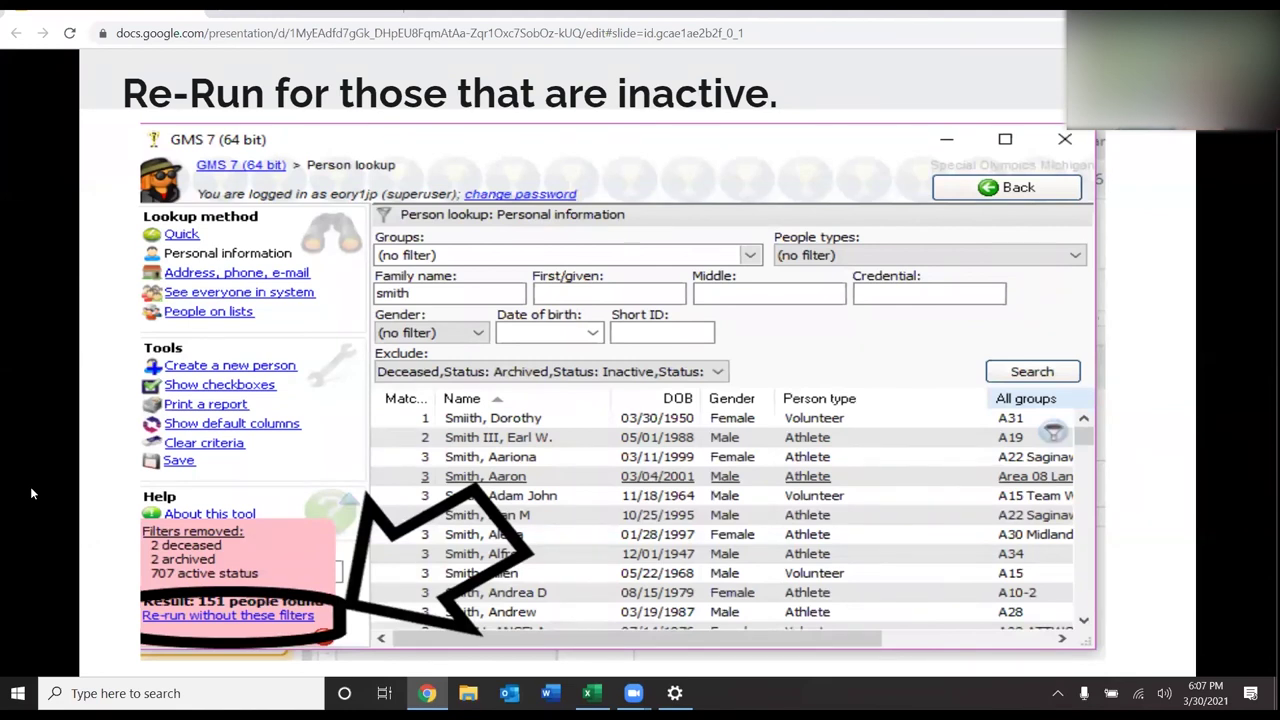
pyautogui.moveTo(74, 490)
# - Move through the certificates-on-hover slide to the 'Getting updated forms to your Area' slide
pyautogui.press('Right')
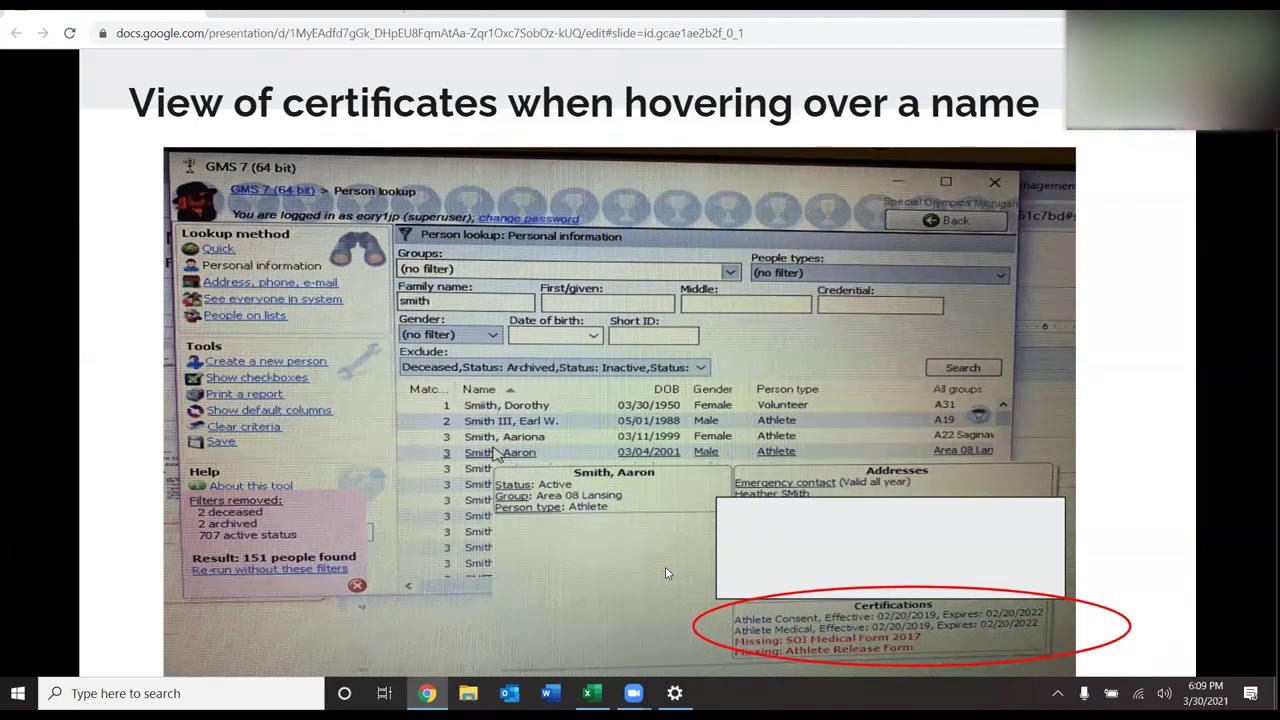
pyautogui.press('Right')
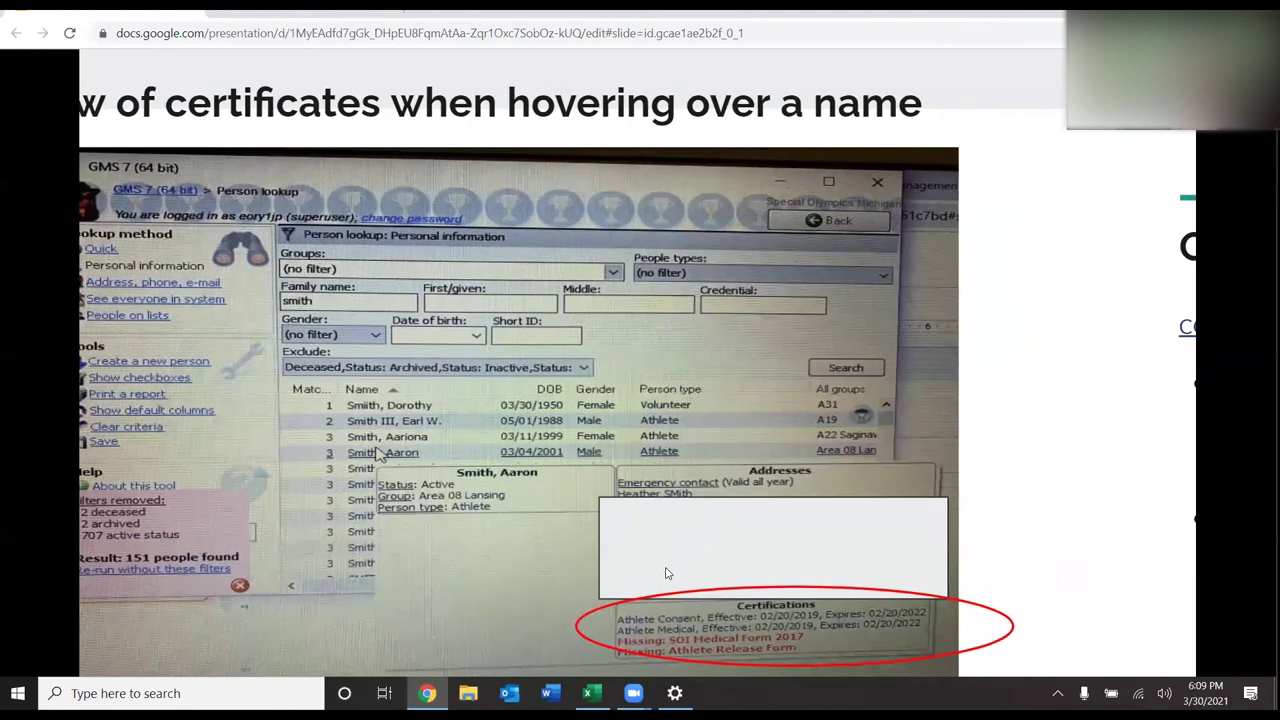